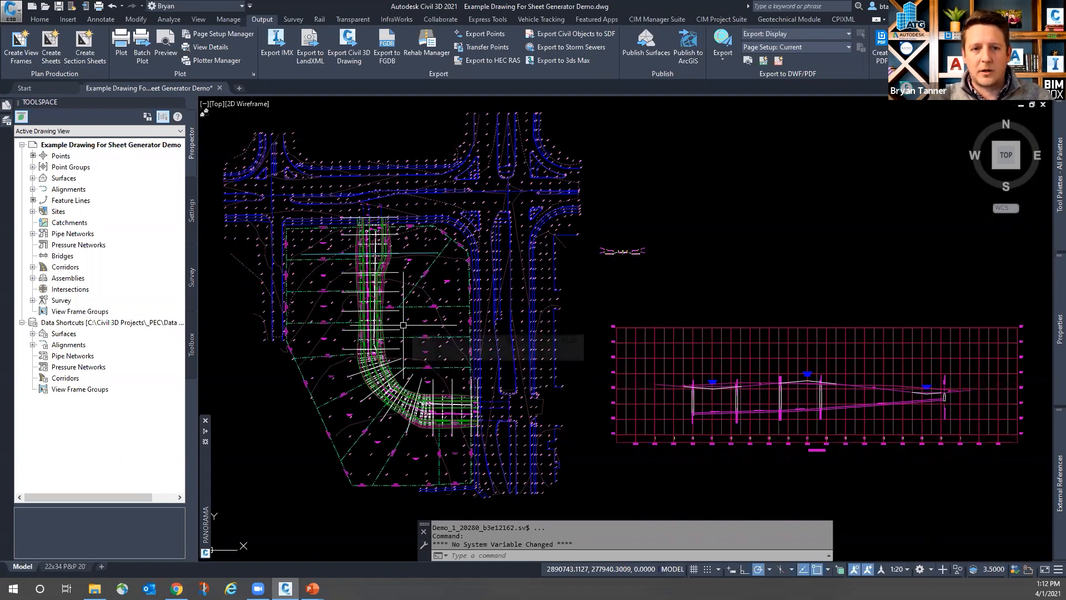
Open the 22x34 P&P 20' layout and examine the viewport type options of the upper viewport
mouse_move(397, 324)
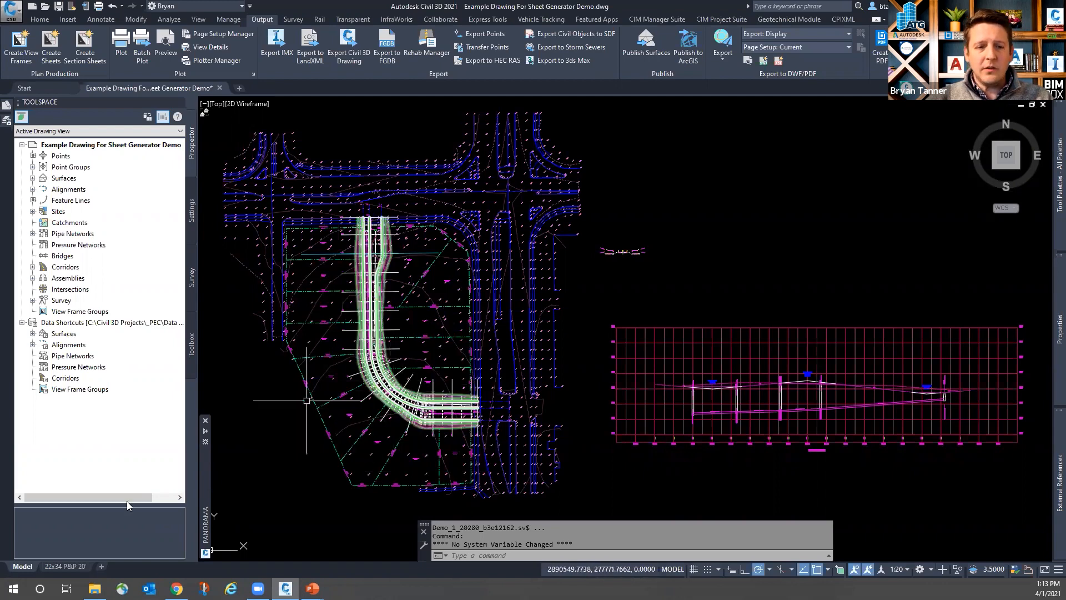
mouse_move(66, 569)
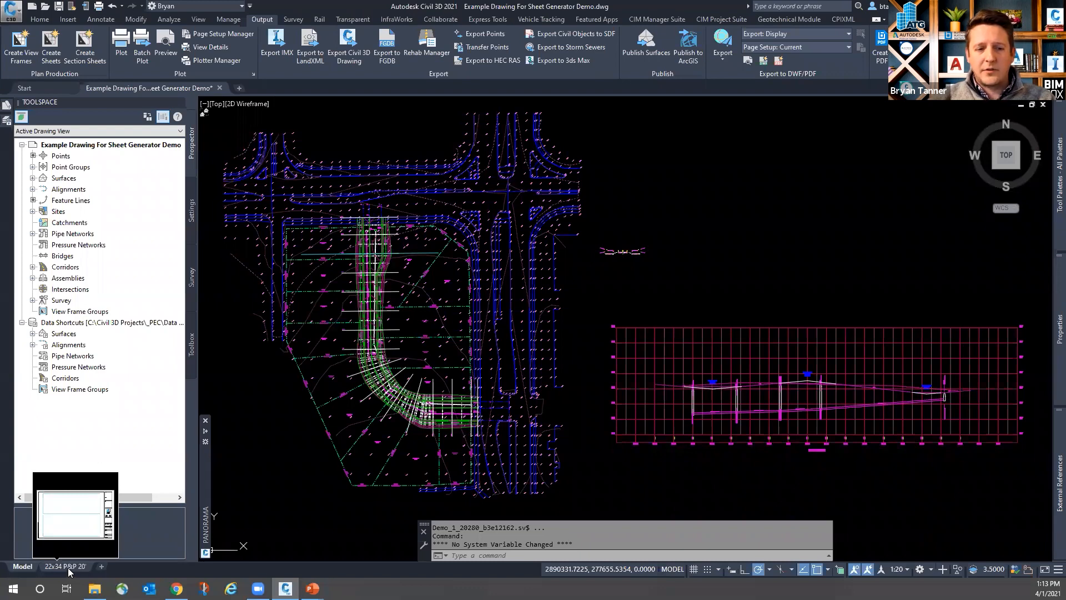
click(68, 567)
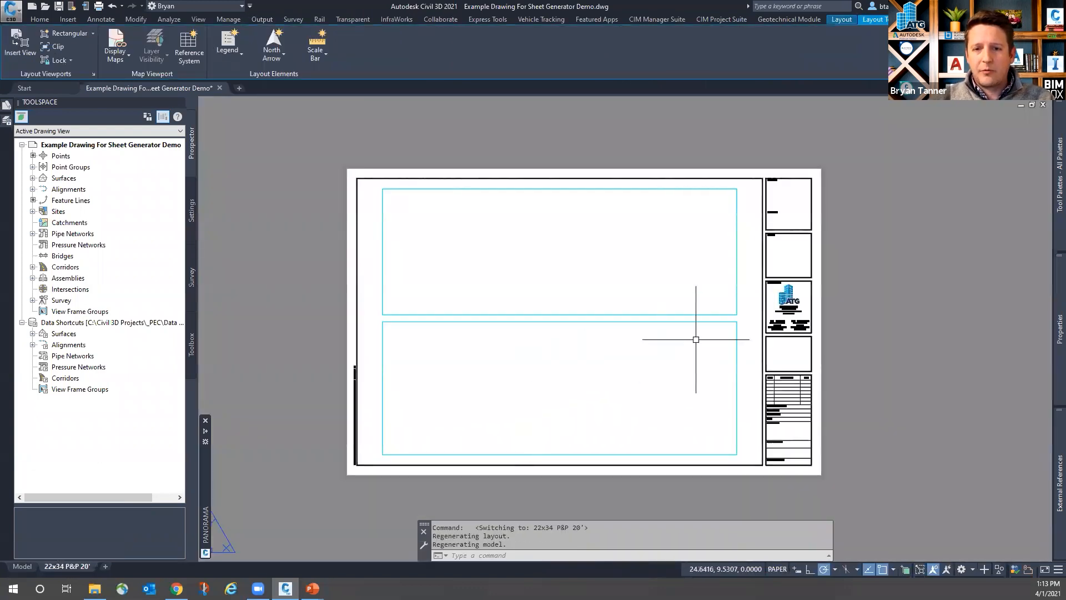
click(736, 251)
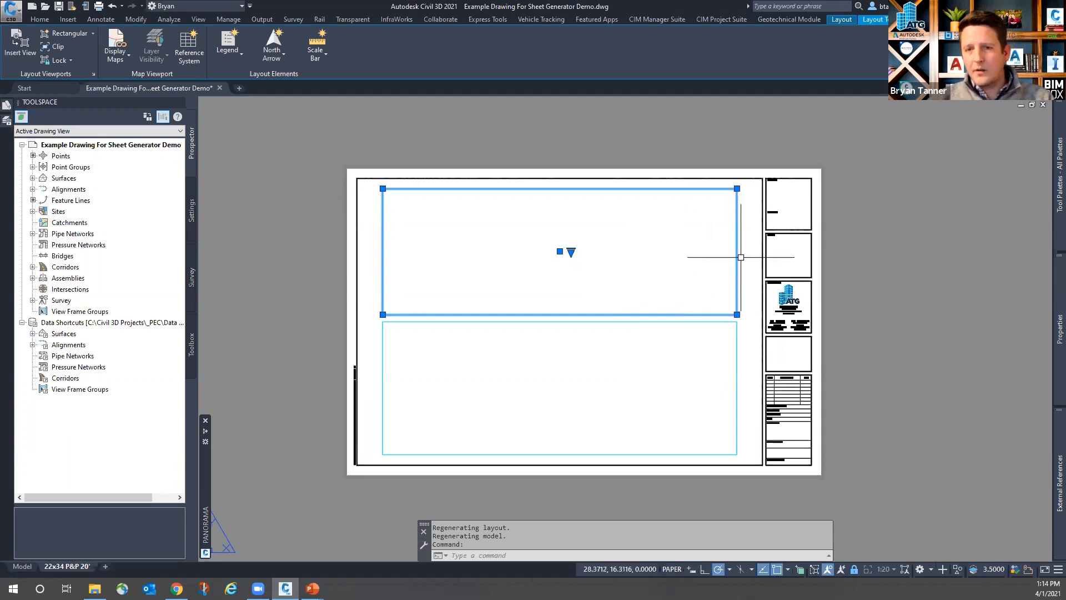
mouse_move(1050, 323)
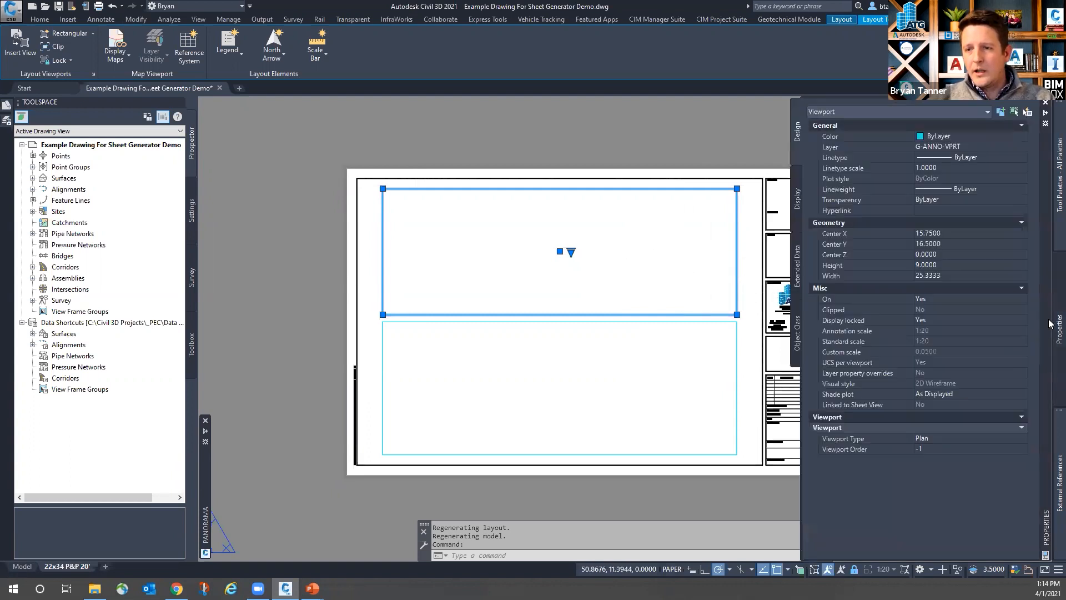
click(934, 438)
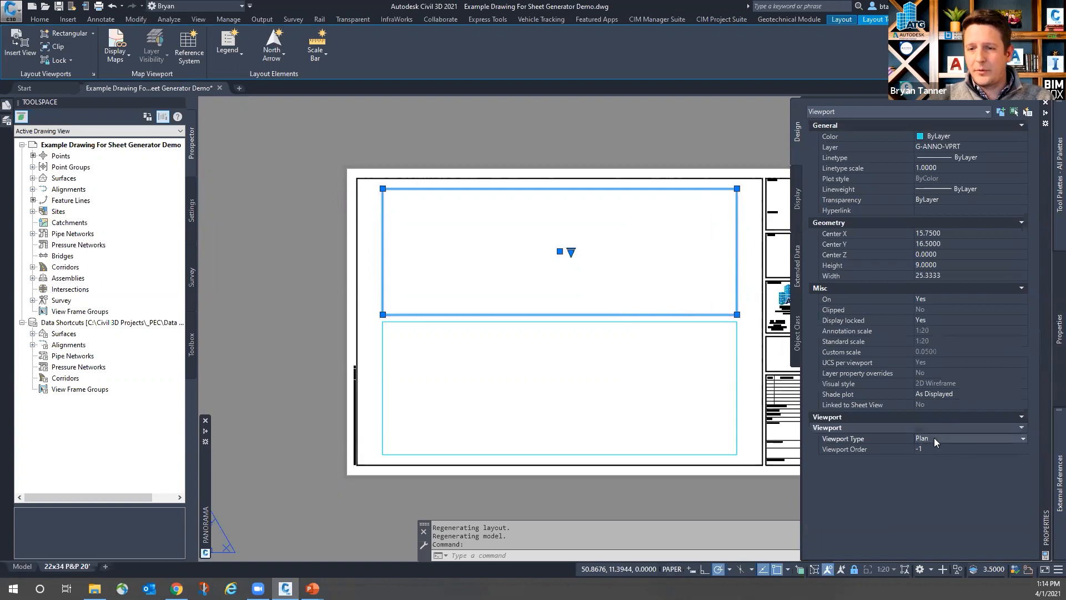
click(934, 437)
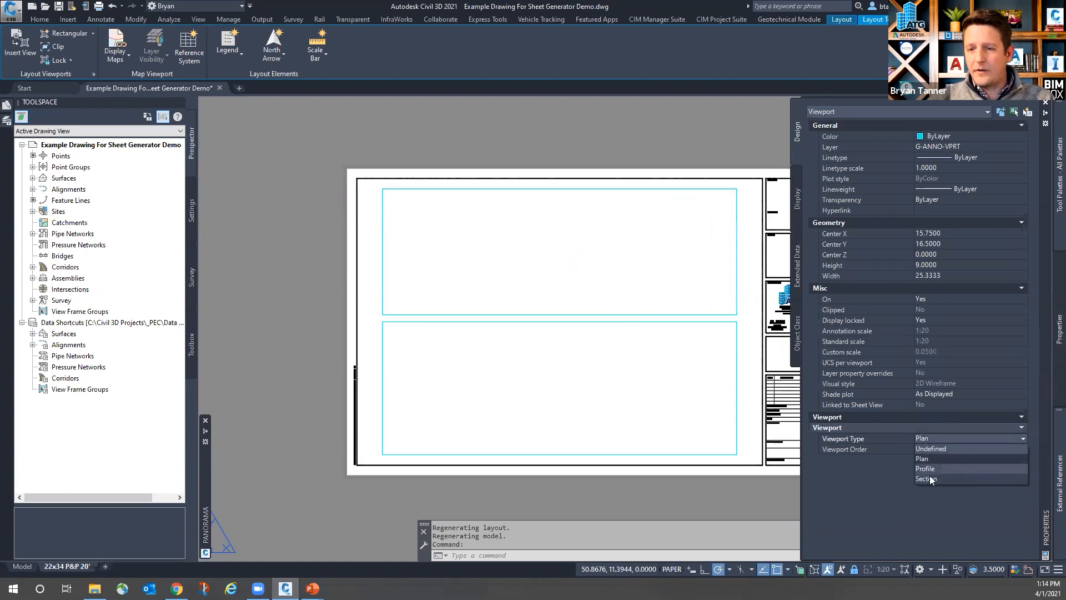
click(754, 155)
key(Escape)
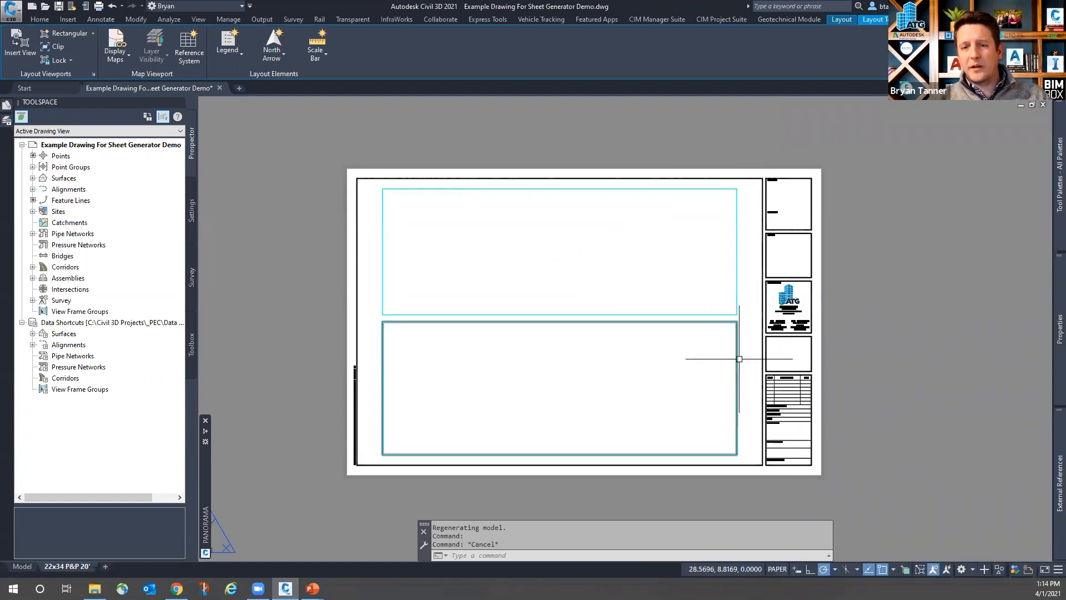
Check the viewport type assigned to the lower viewport and the scale of the upper viewport
click(738, 359)
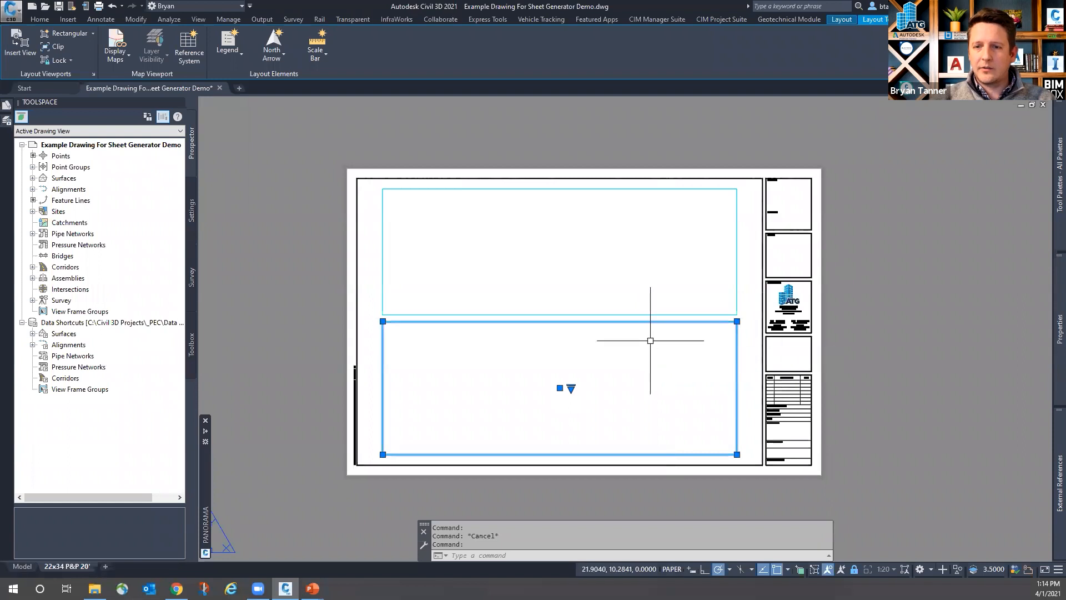
mouse_move(1057, 383)
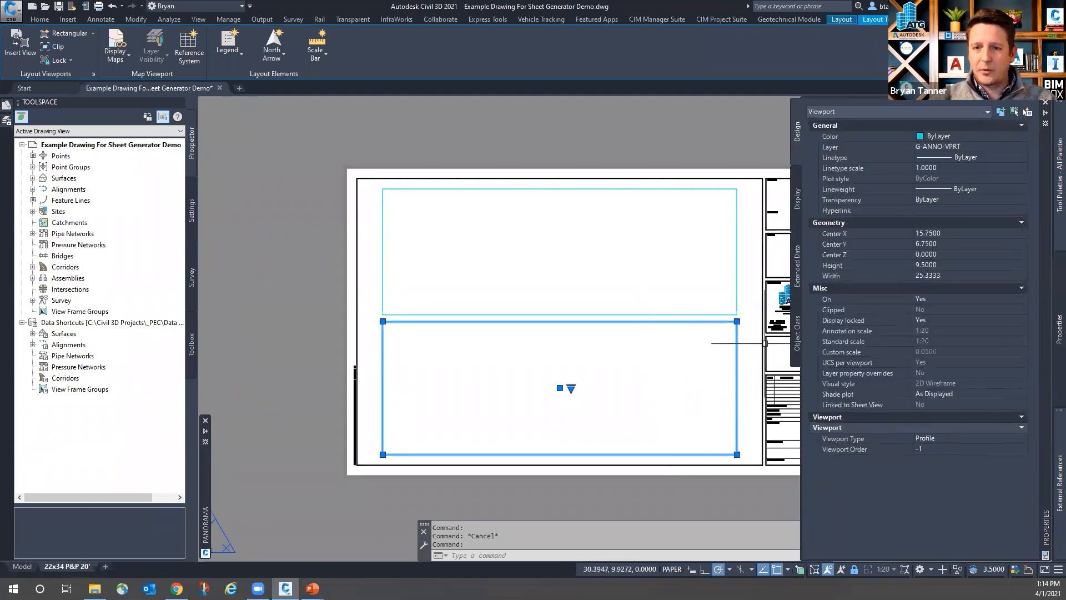
key(Escape)
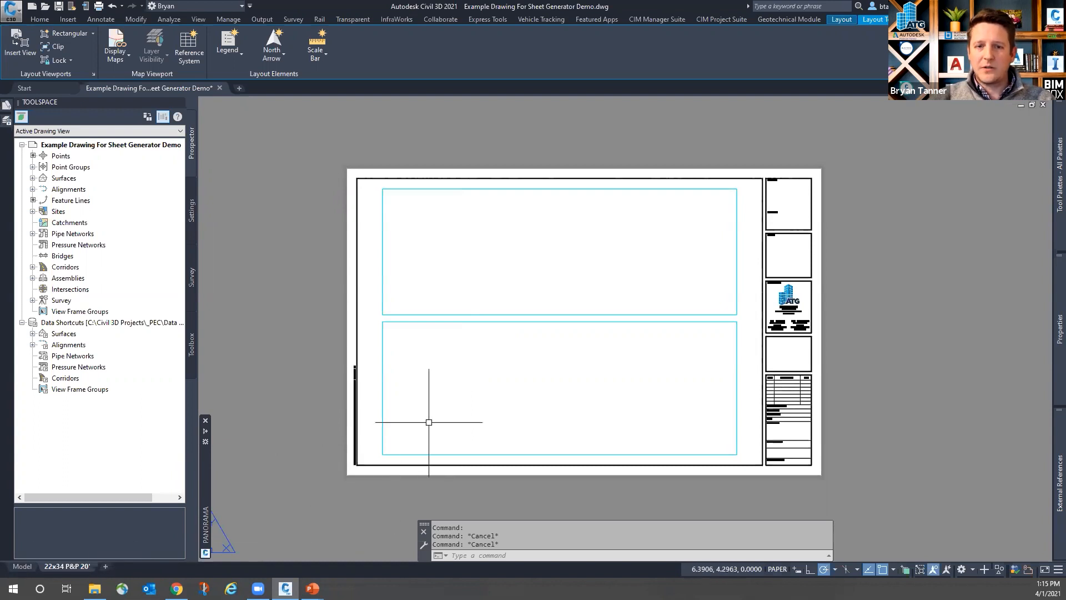
click(507, 312)
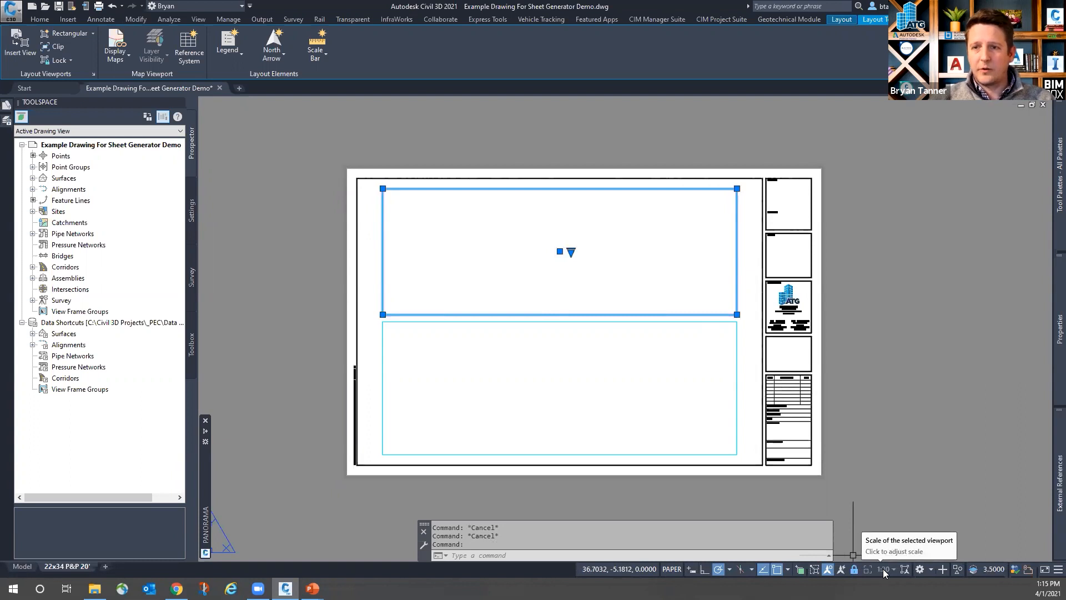
key(Escape)
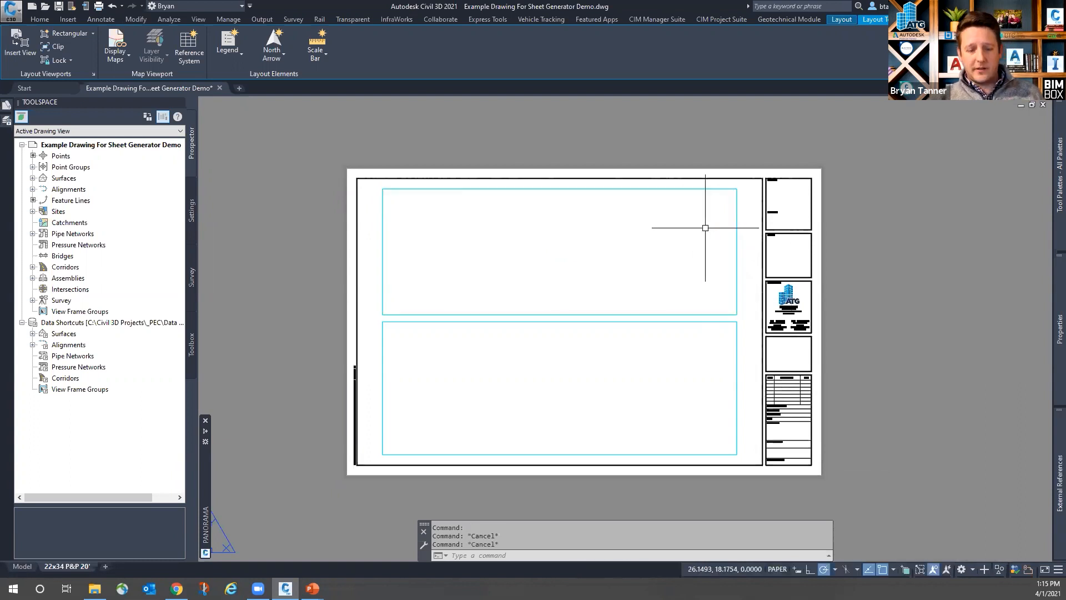
Measure the width of the upper viewport between its two top corners
text(di)
key(Return)
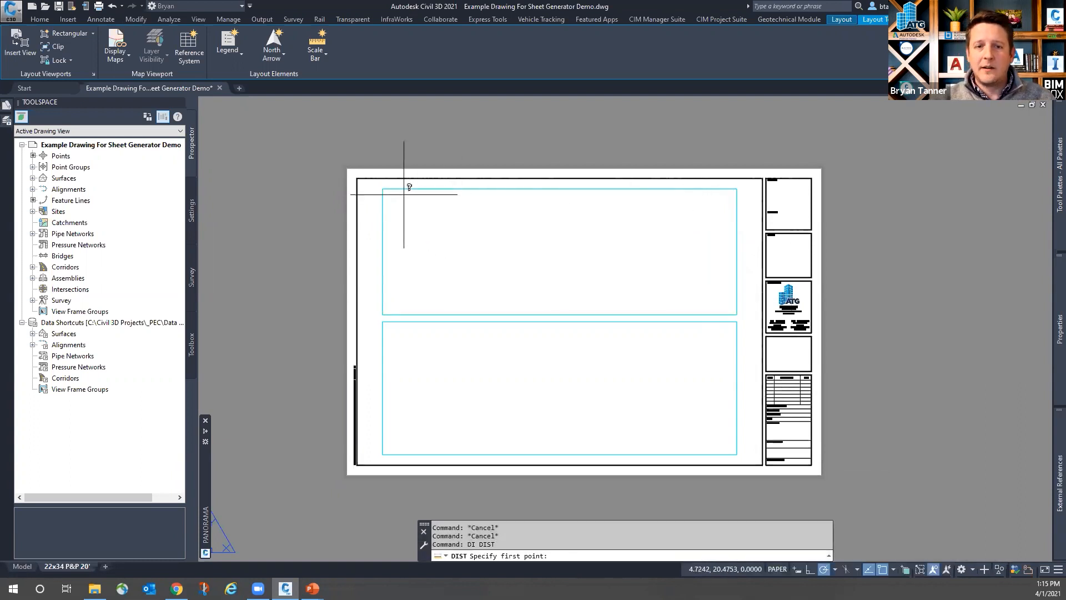
click(383, 189)
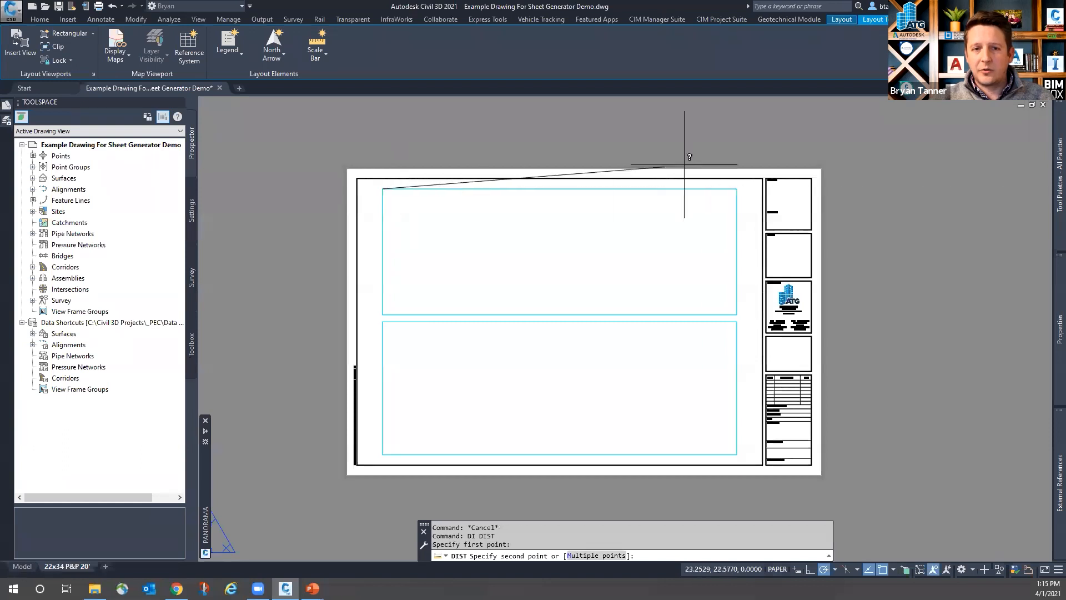
click(734, 188)
key(Escape)
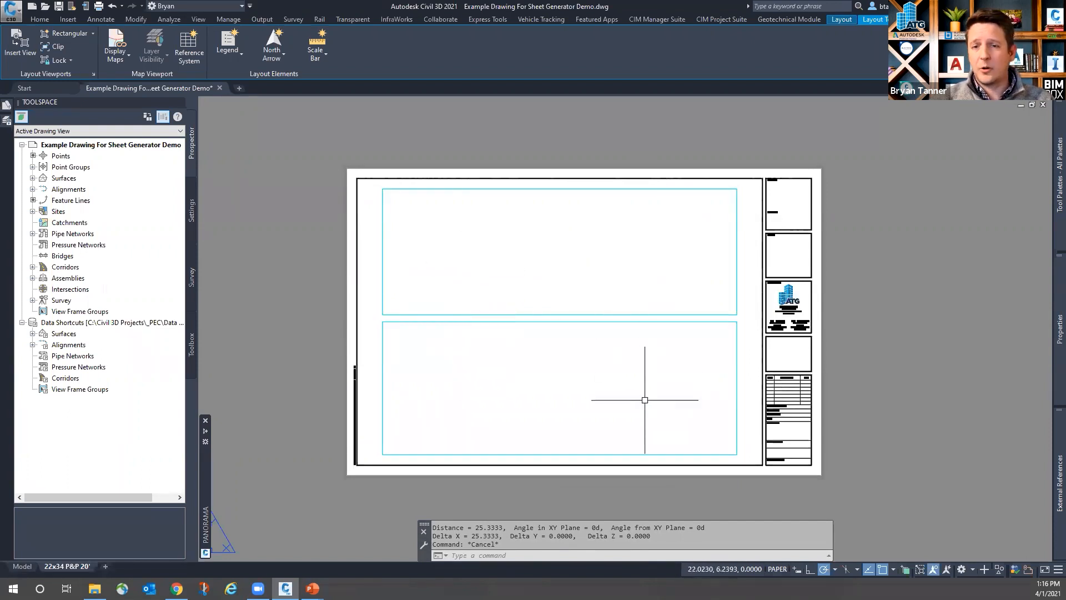
mouse_move(600, 410)
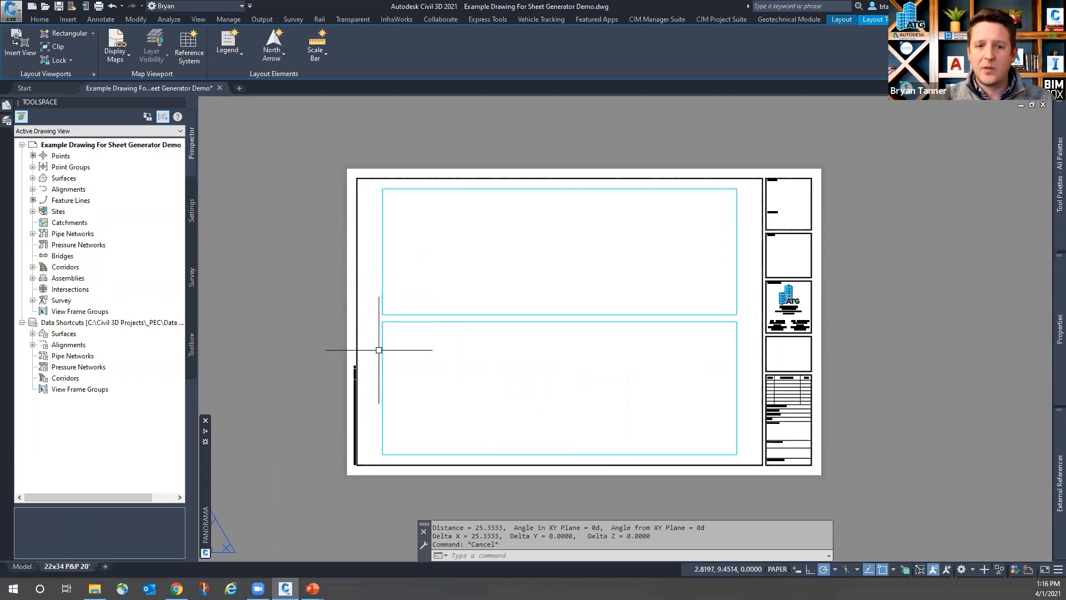
Return to model space and erase the long horizontal line crossing the road corridor near its north end
click(22, 566)
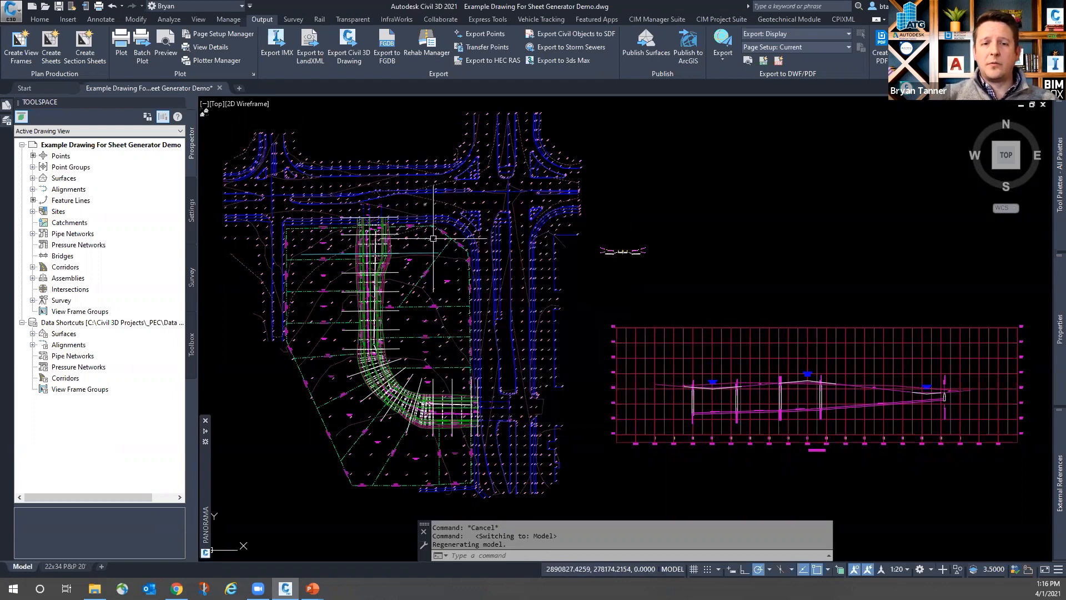
scroll(407, 248, up, 2)
scroll(411, 249, up, 1)
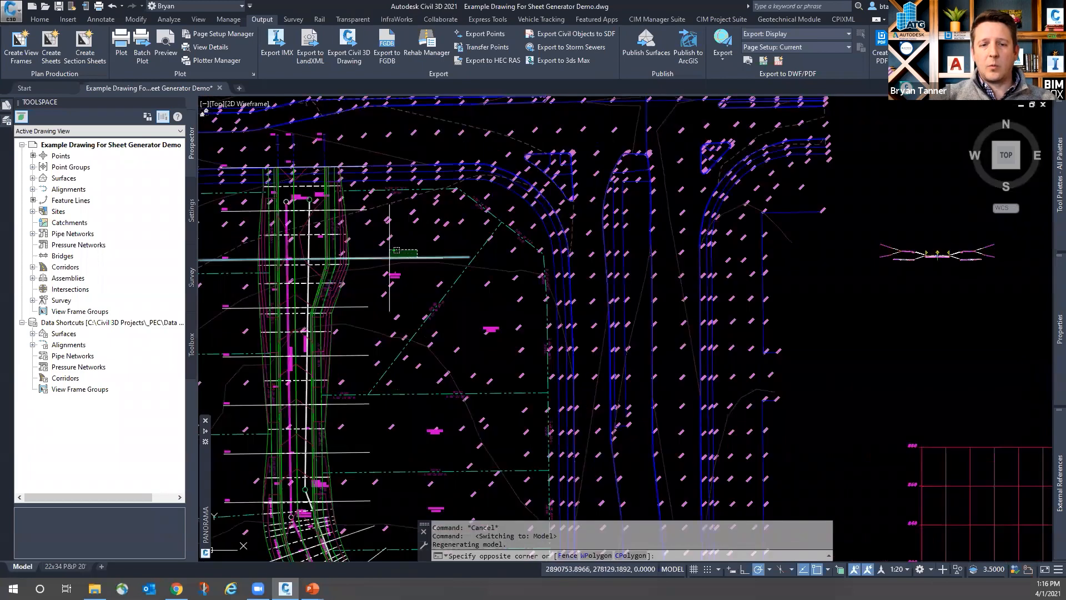
click(403, 249)
key(Delete)
scroll(674, 262, down, 3)
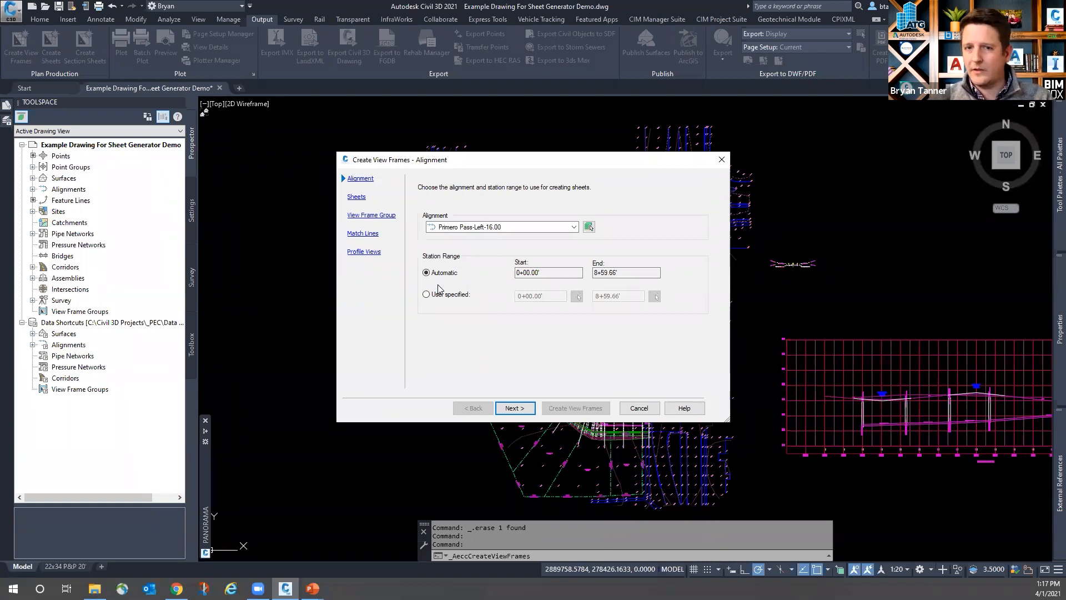
Choose the Primero_Pass alignment for the new view frames, keeping the automatic station range
click(574, 228)
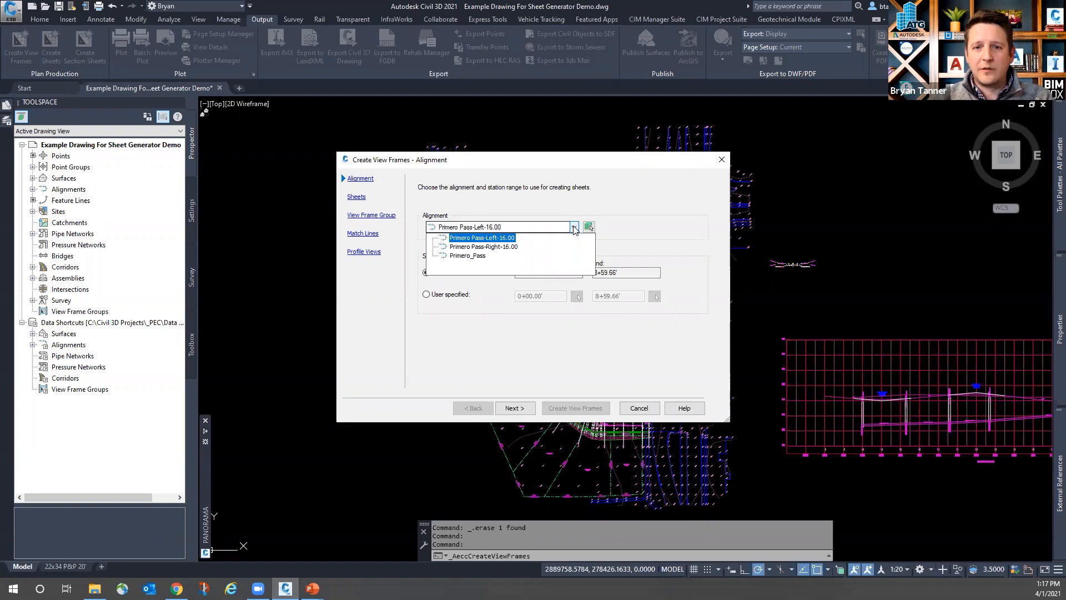
click(465, 257)
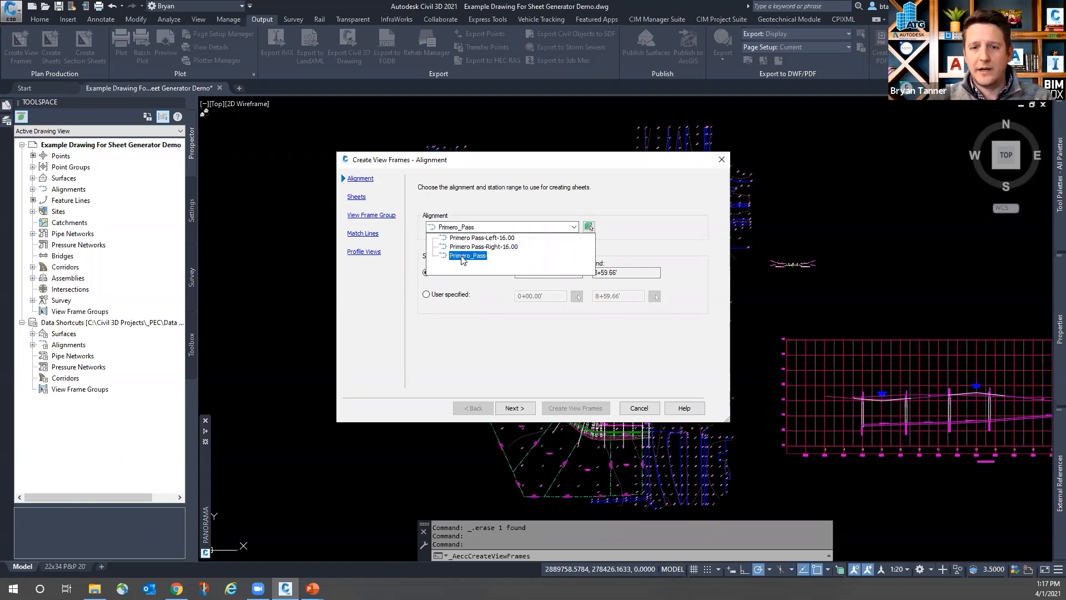
click(466, 256)
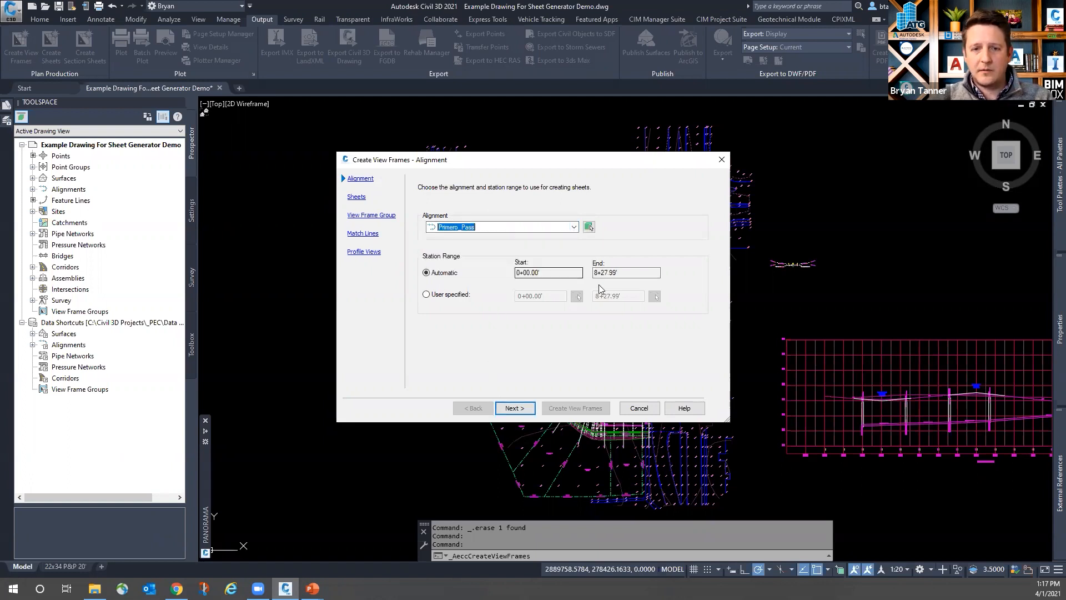
click(502, 409)
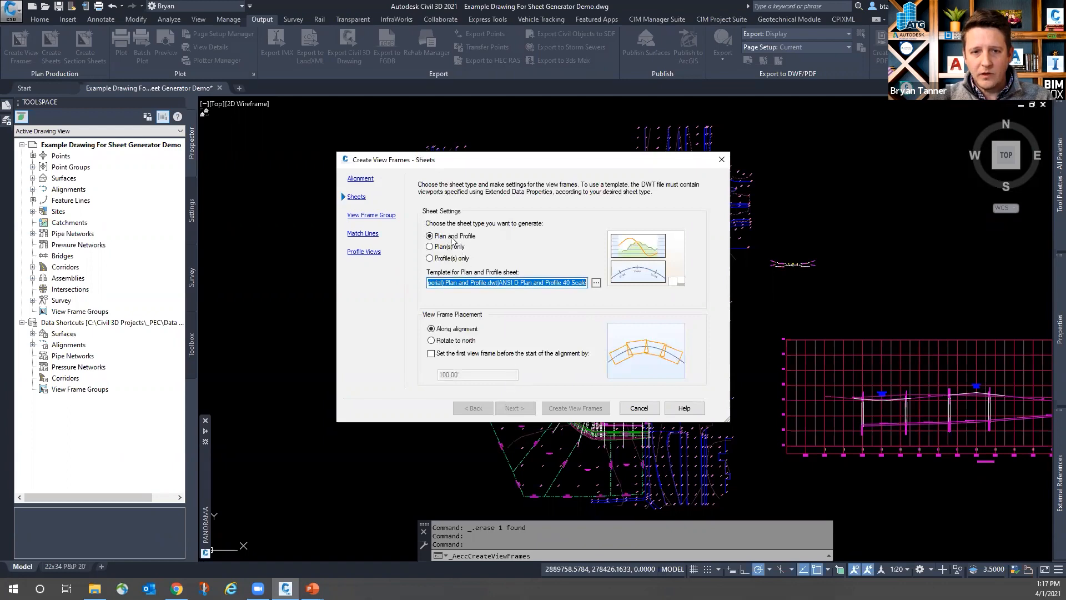
Set the plan and profile sheet template to layout 22x34 P&P 20' from Example Drawing For Sheet Generator Demo.dwg in the _ATG Template folder
click(596, 283)
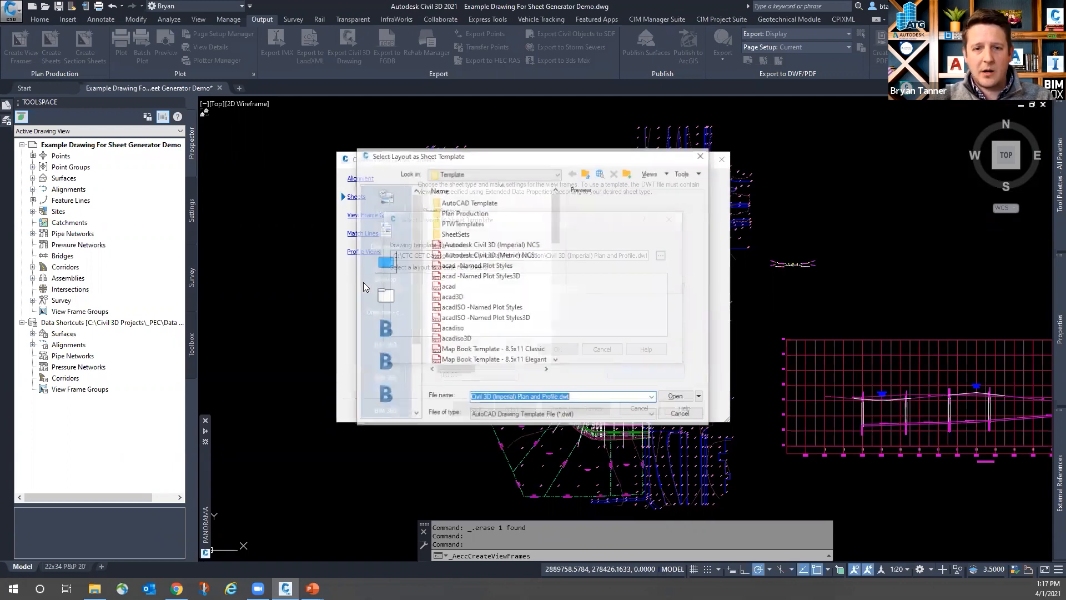
click(382, 228)
double_click(460, 203)
click(498, 415)
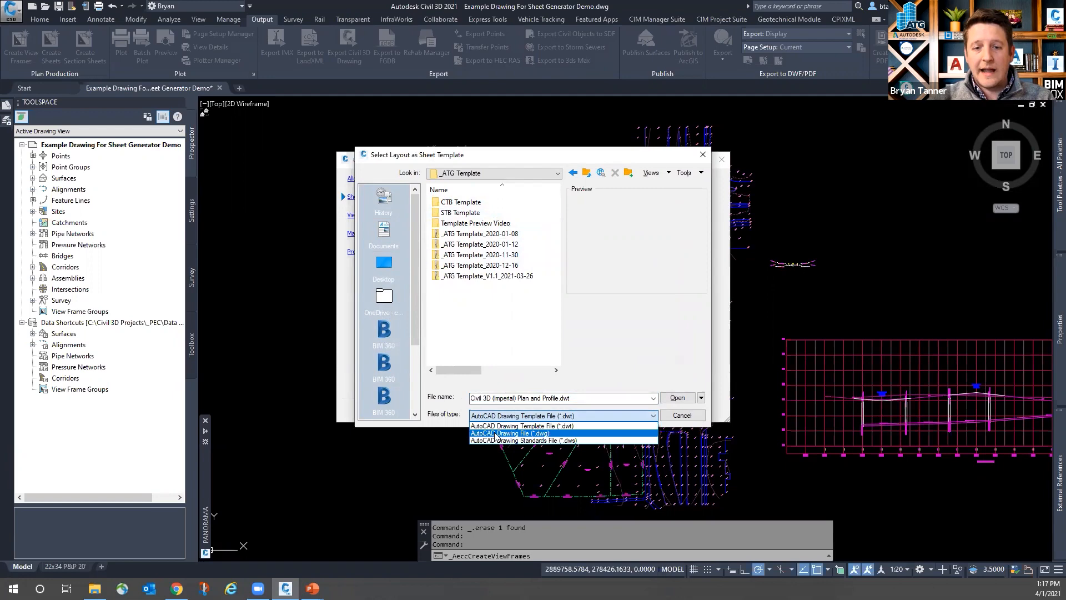
click(495, 433)
click(454, 298)
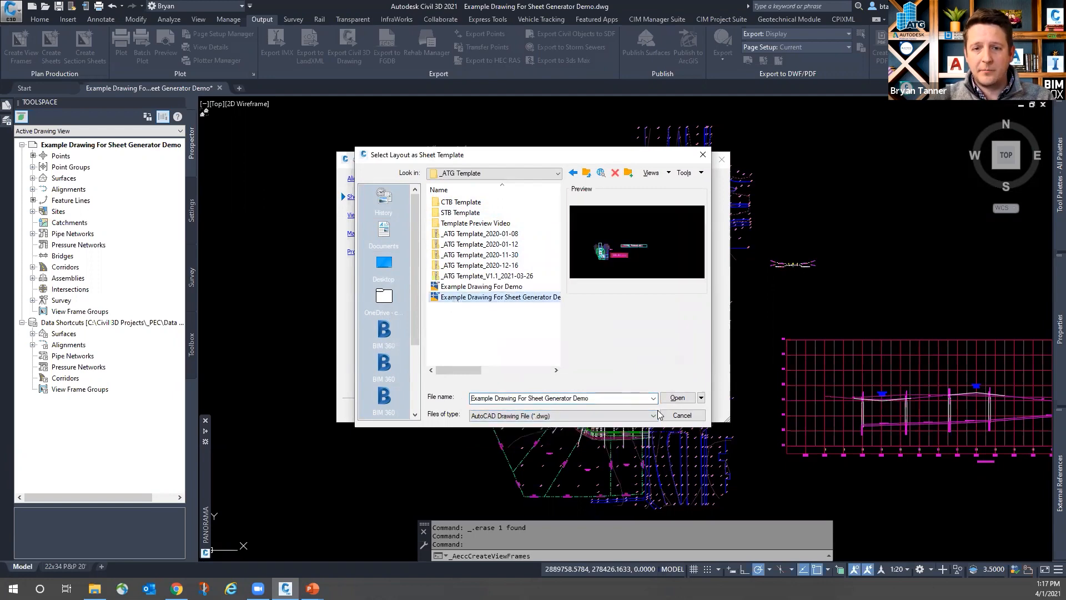
click(677, 397)
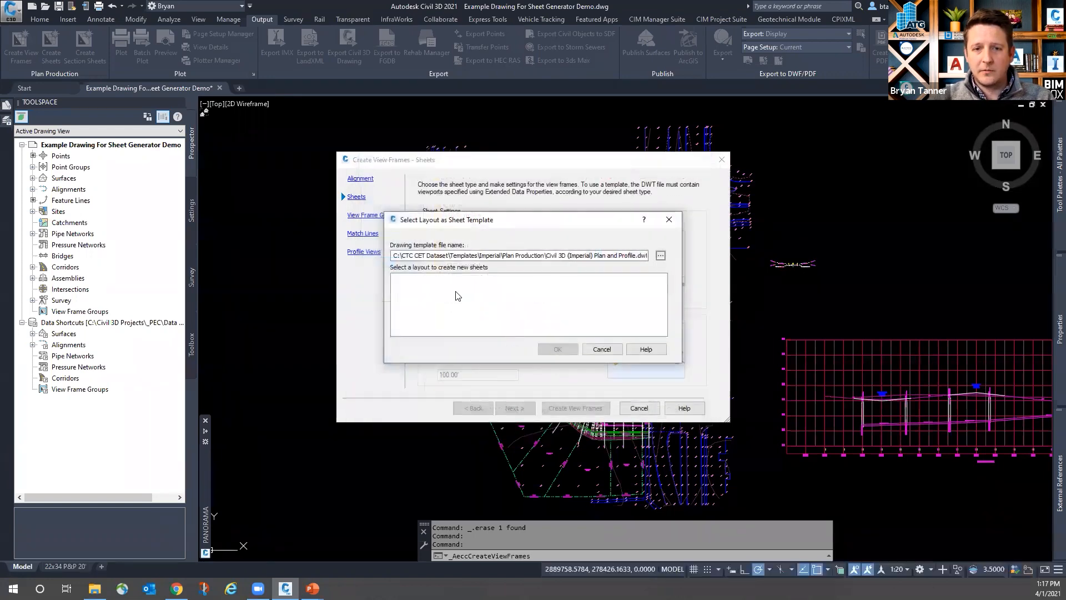
click(412, 280)
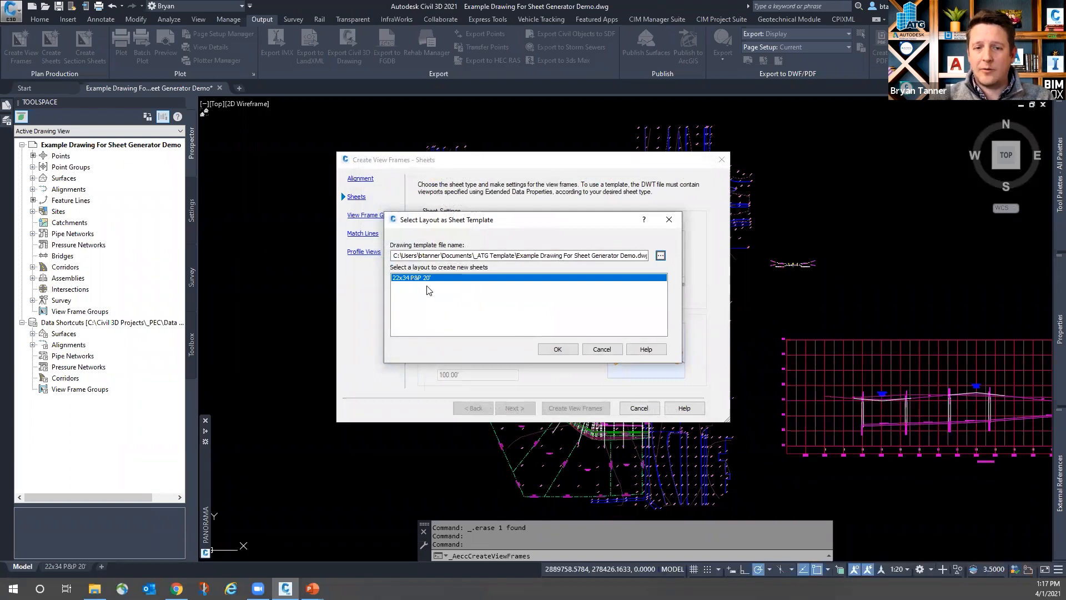
click(559, 350)
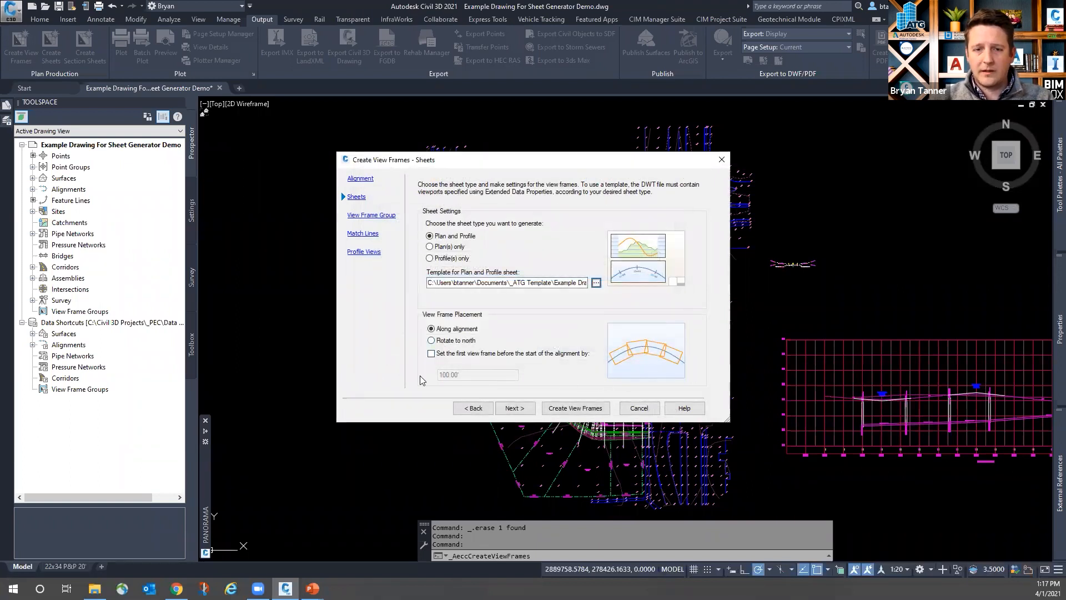
Set the first view frame 100.00' before the start of the alignment and accept the default view frame group settings
click(431, 353)
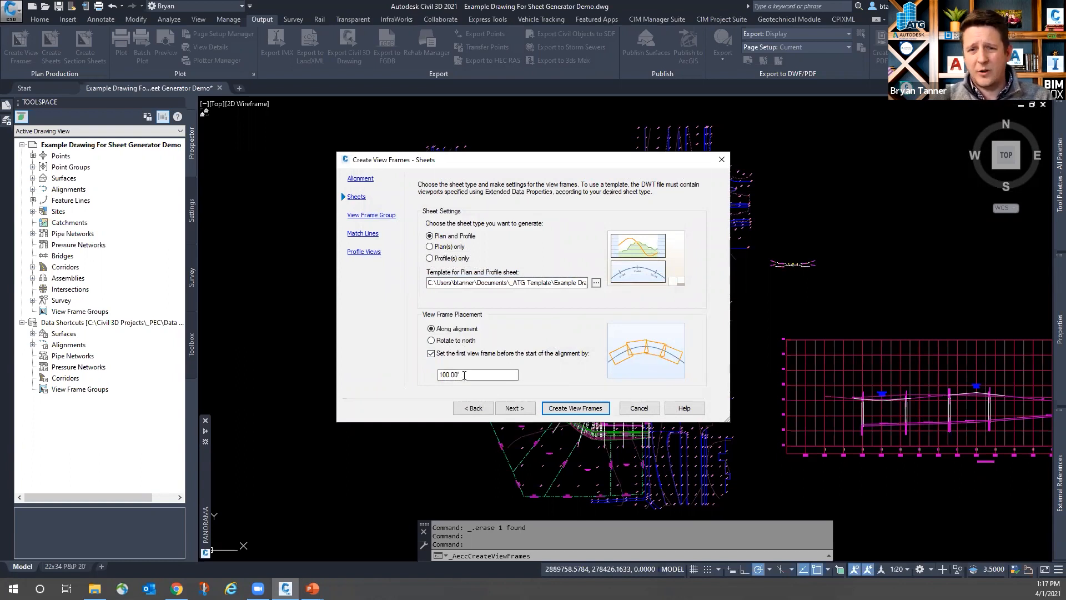
click(514, 408)
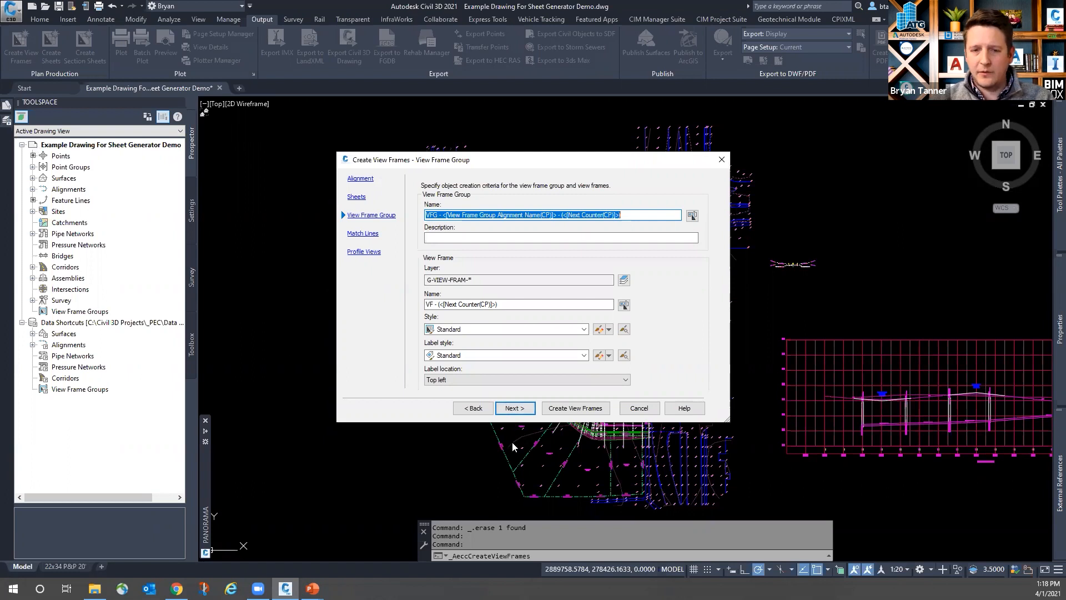
click(515, 408)
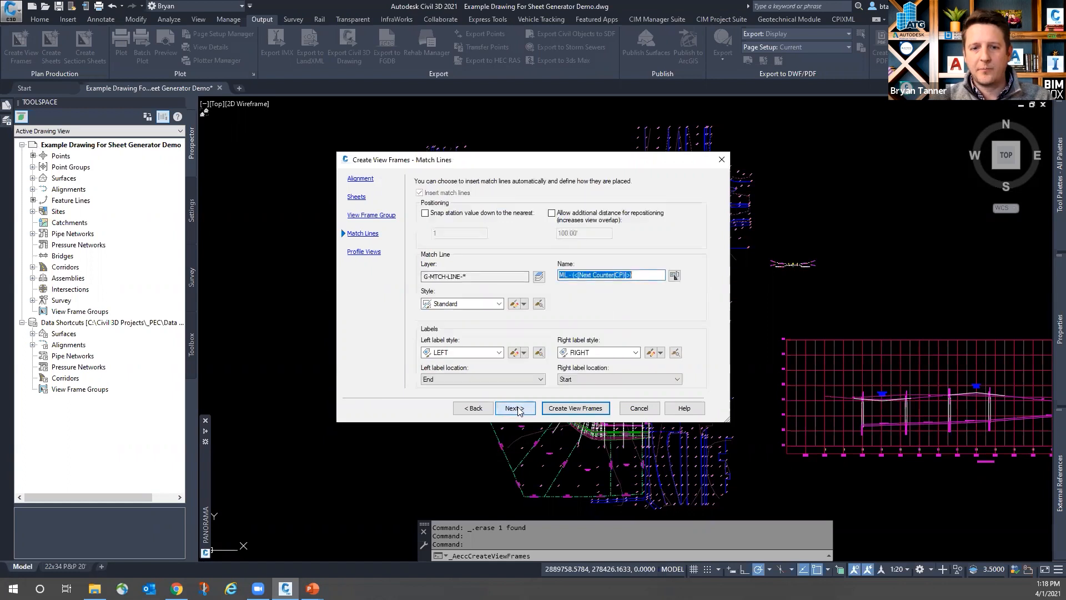
Snap the match line station values down to the nearest 50
click(426, 213)
double_click(450, 233)
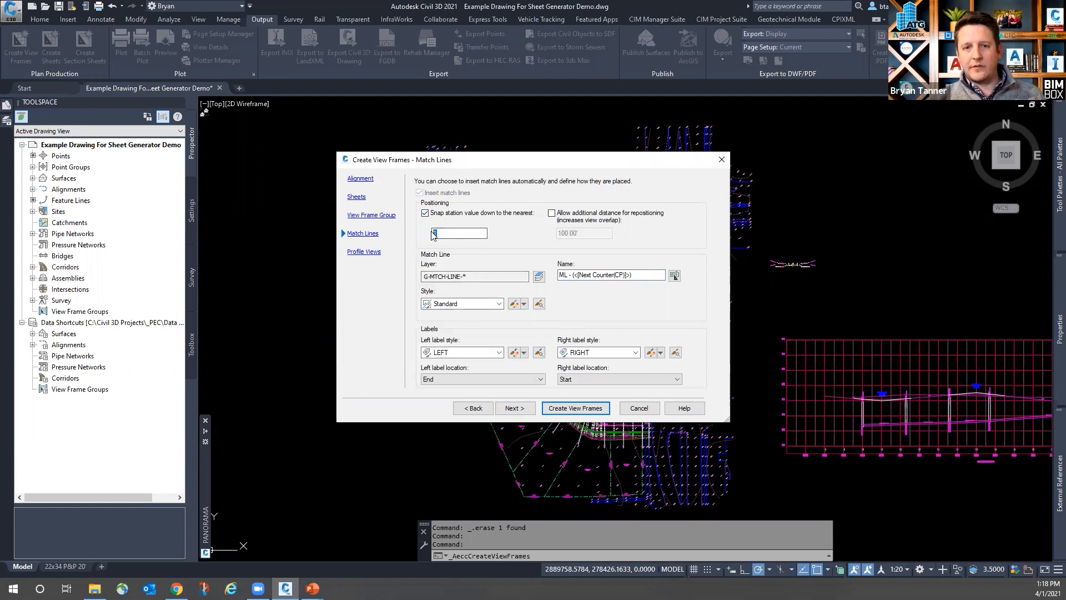
text(50)
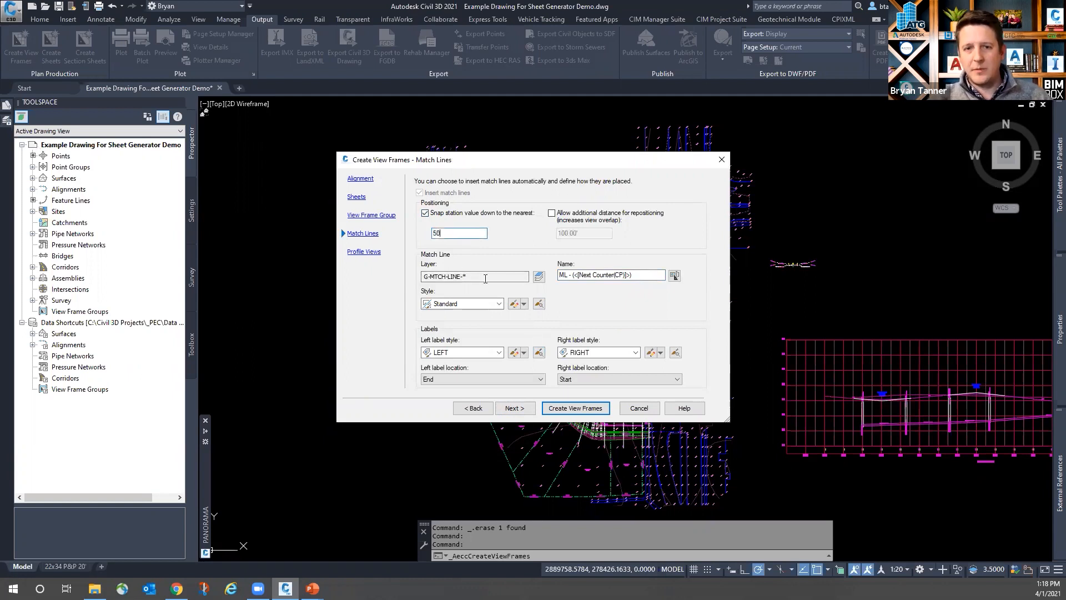
Leave additional distance for repositioning match lines off and accept the LEFT and RIGHT match line label styles
click(552, 213)
click(551, 212)
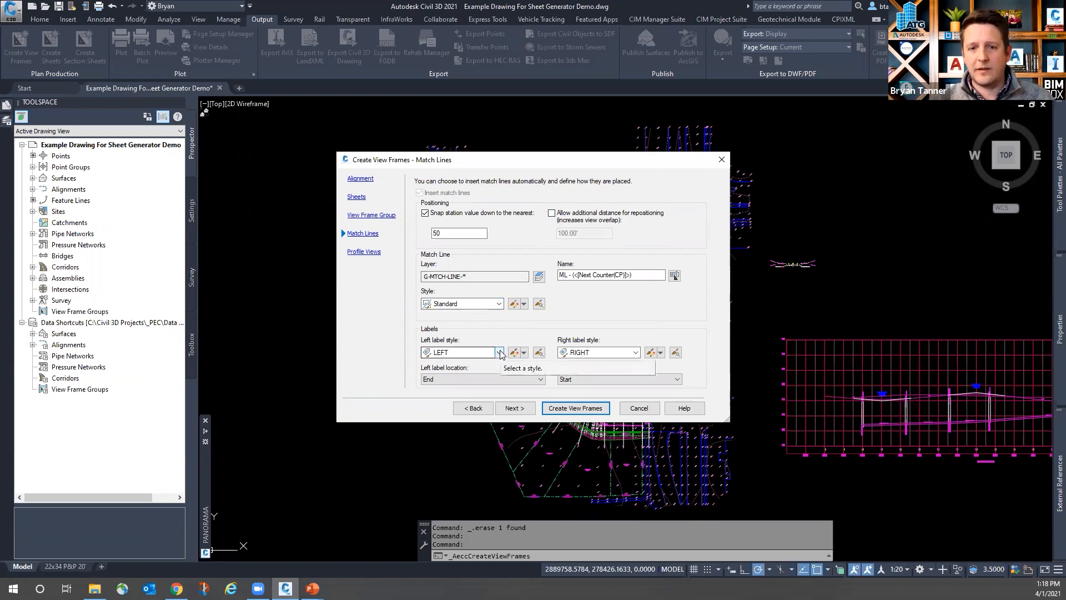
click(524, 410)
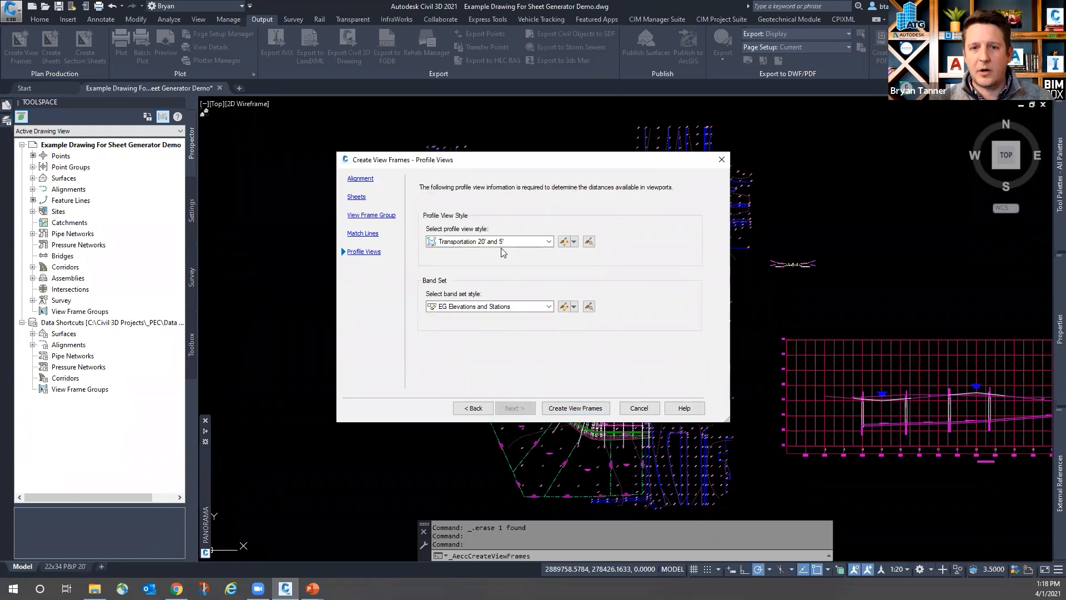
Create the view frames with the Transportation 20' and 5' profile view style and the EG - FG Elevations and Stations band set
click(548, 242)
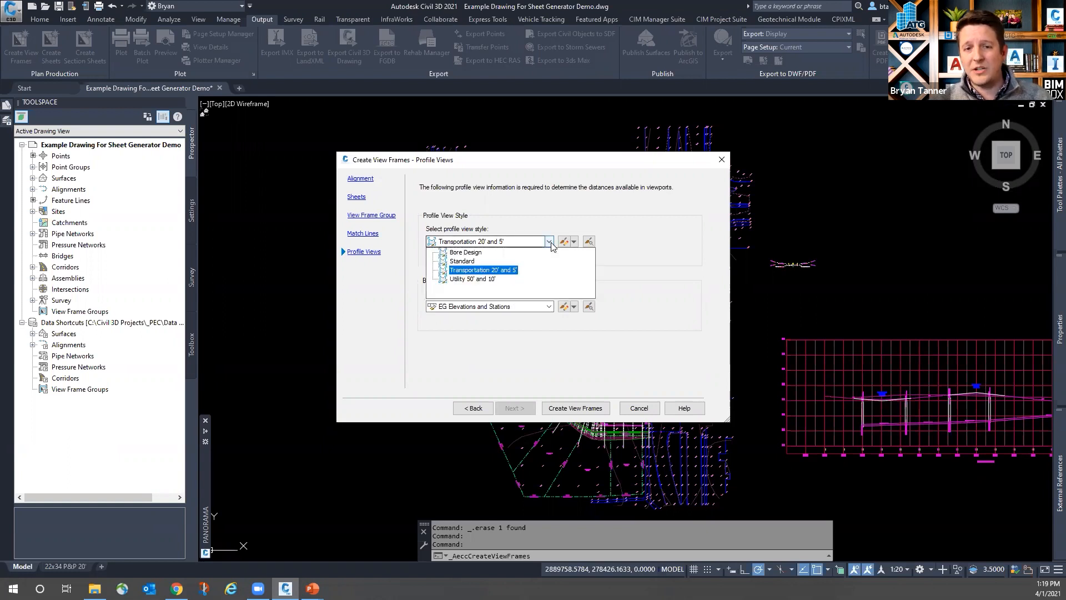
click(550, 243)
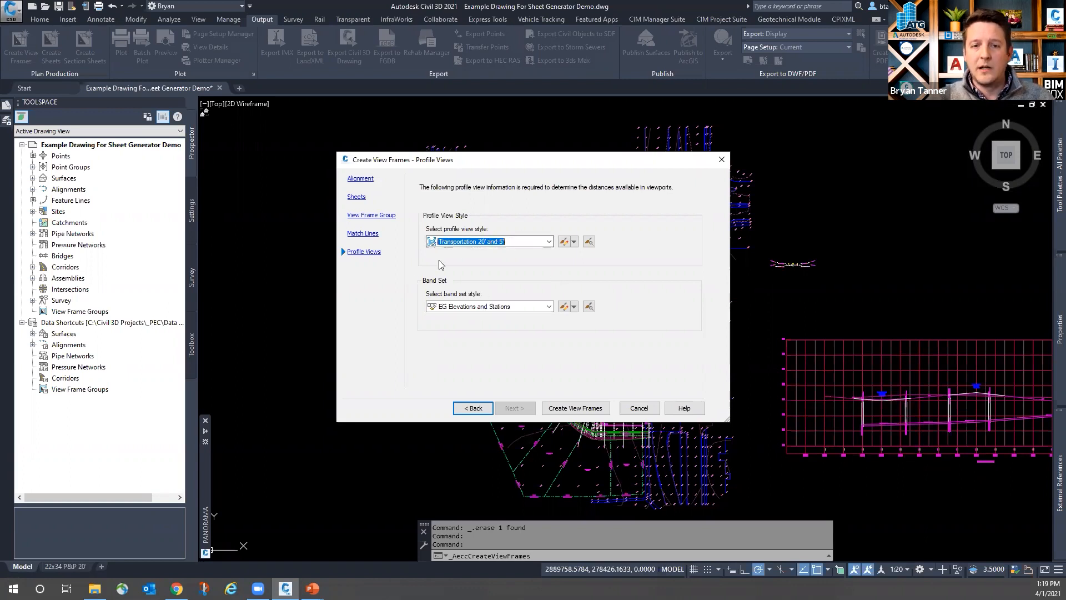
click(522, 307)
click(494, 319)
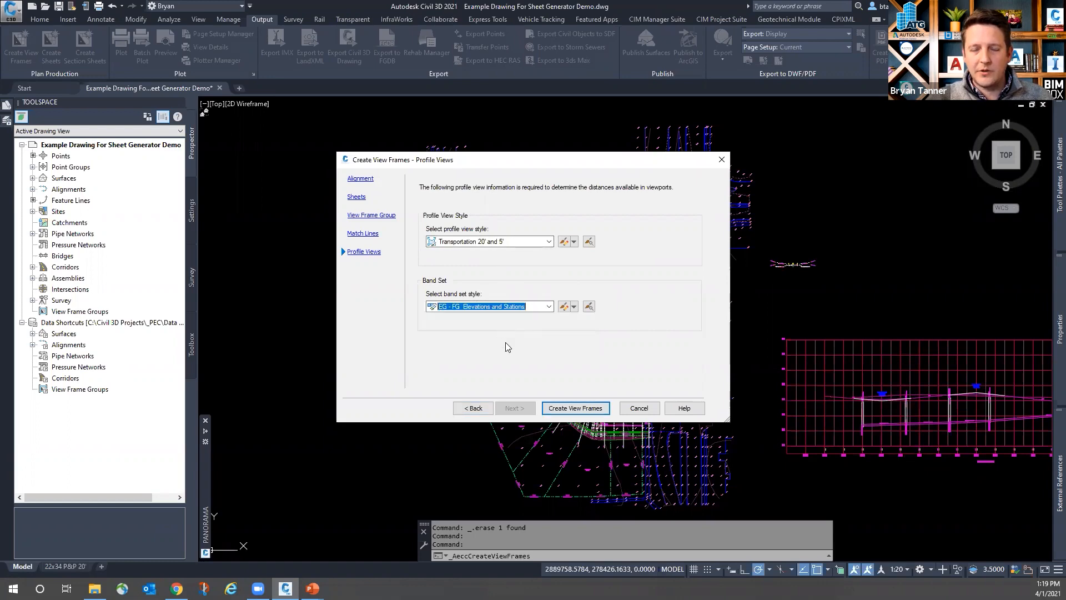
click(573, 408)
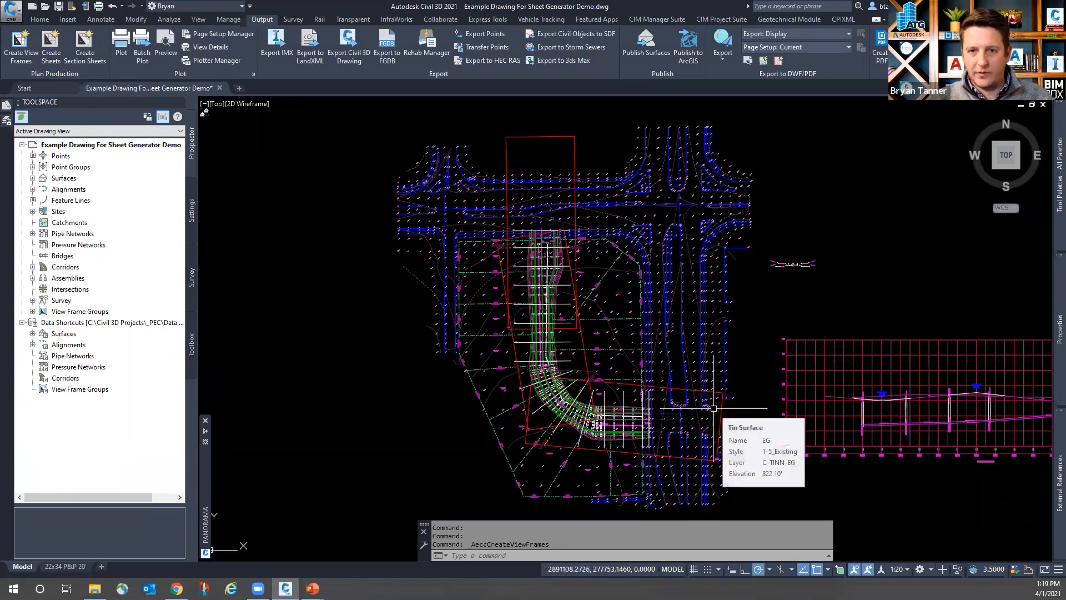
Try to rotate the last view frame at the alignment's east end, and cancel the edit
click(574, 154)
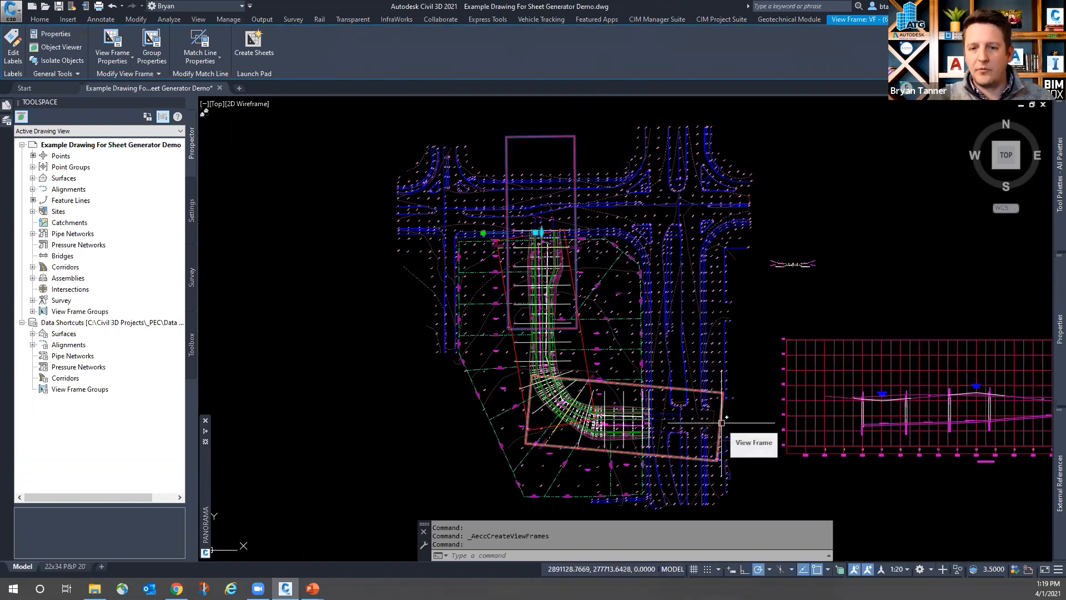
key(Escape)
scroll(702, 463, up, 2)
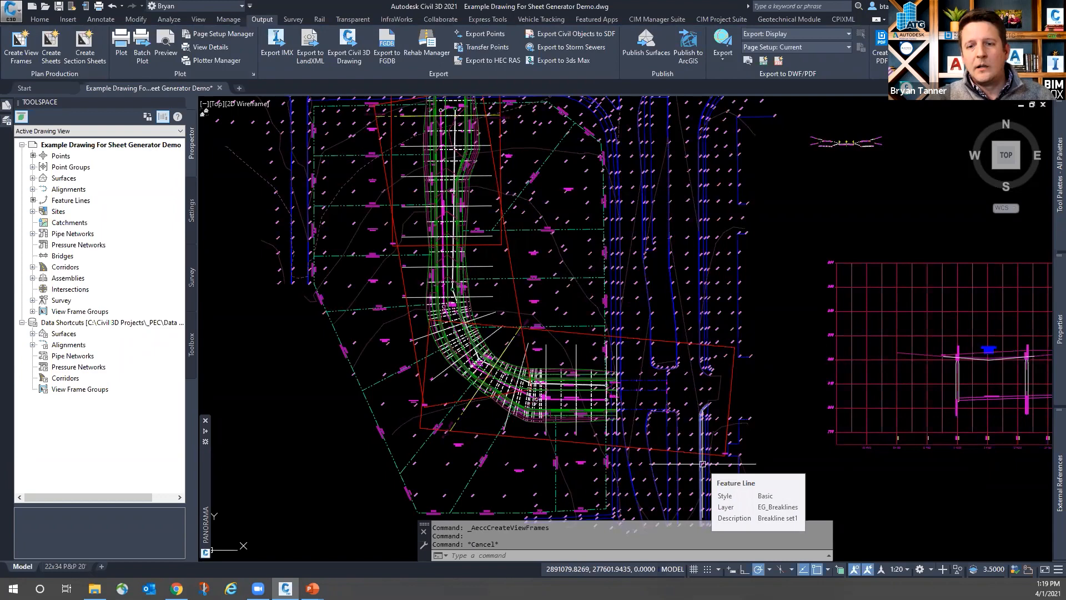
click(730, 398)
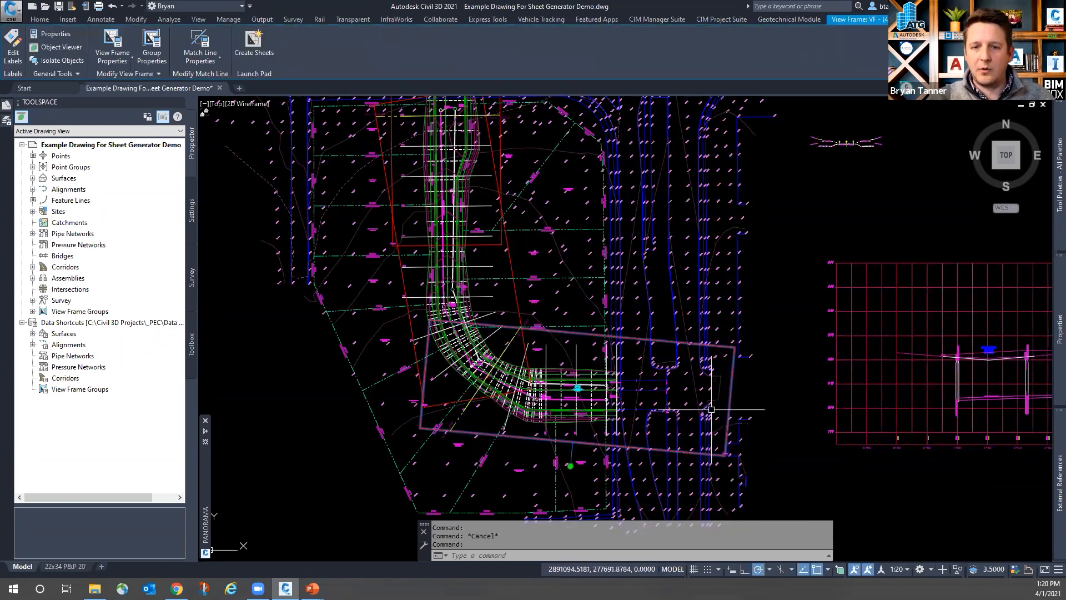
scroll(574, 472, up, 2)
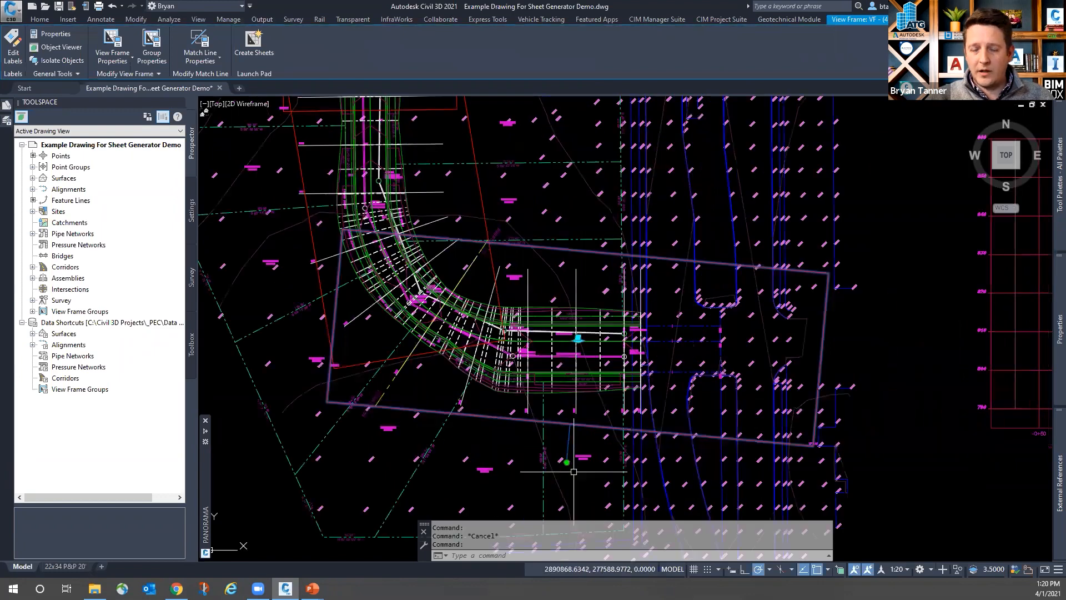
scroll(573, 472, up, 2)
click(559, 459)
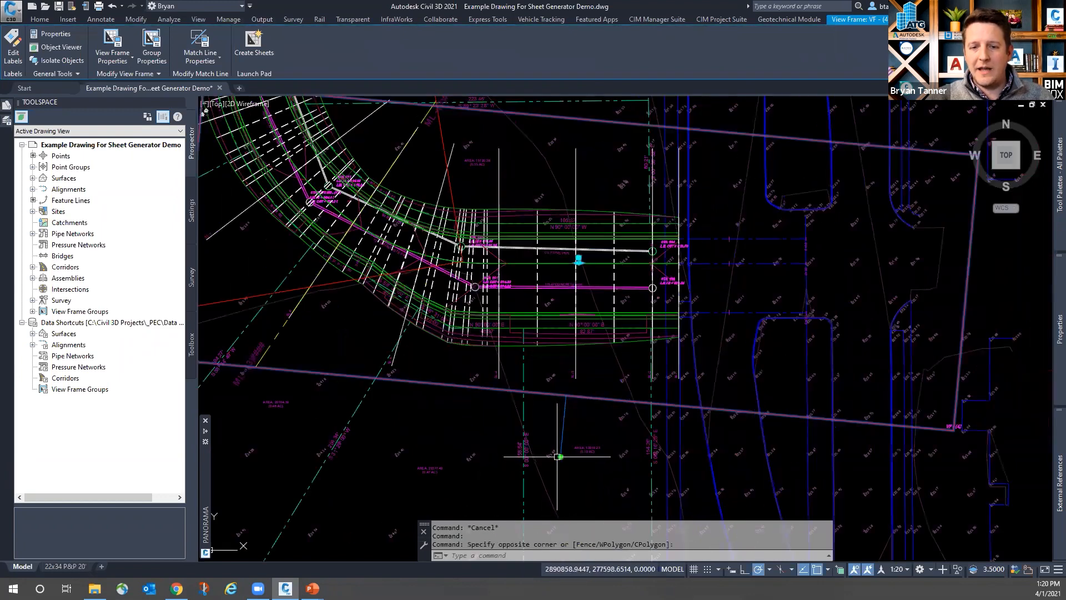
click(559, 459)
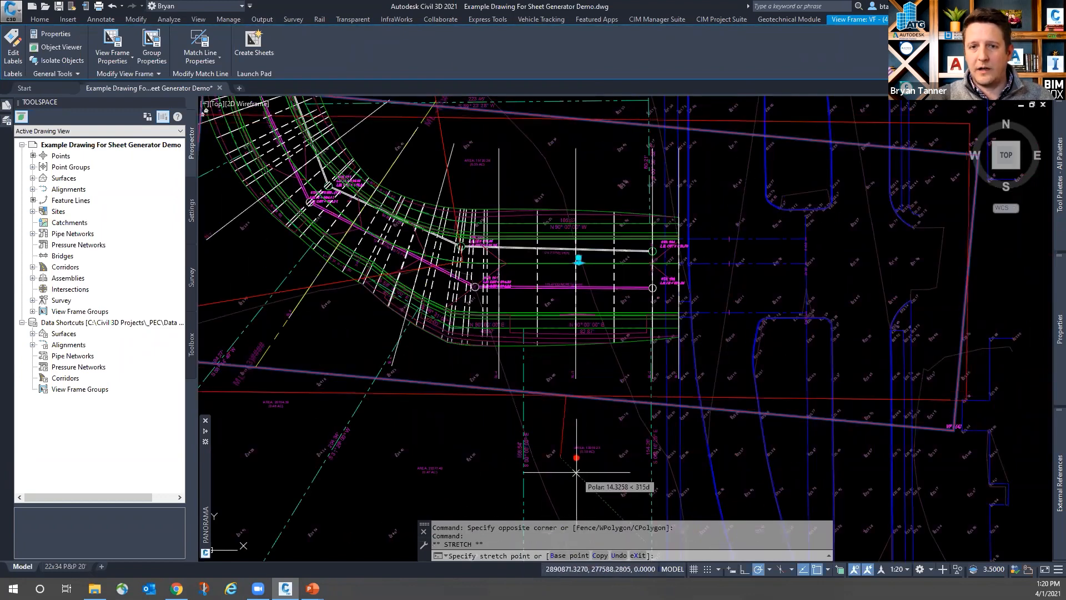
scroll(576, 473, down, 3)
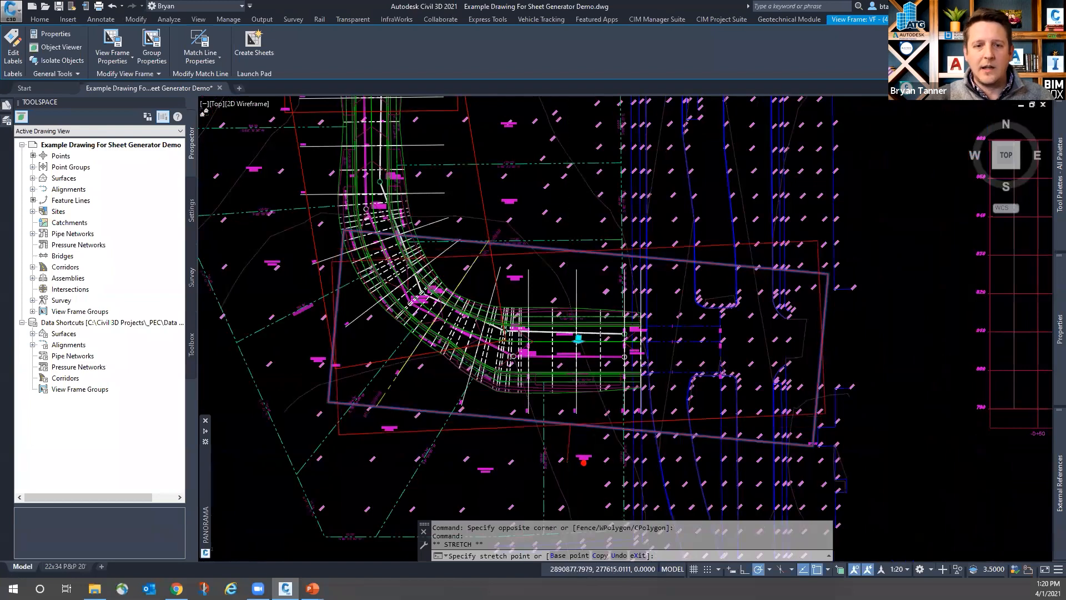
scroll(583, 462, down, 2)
key(Escape)
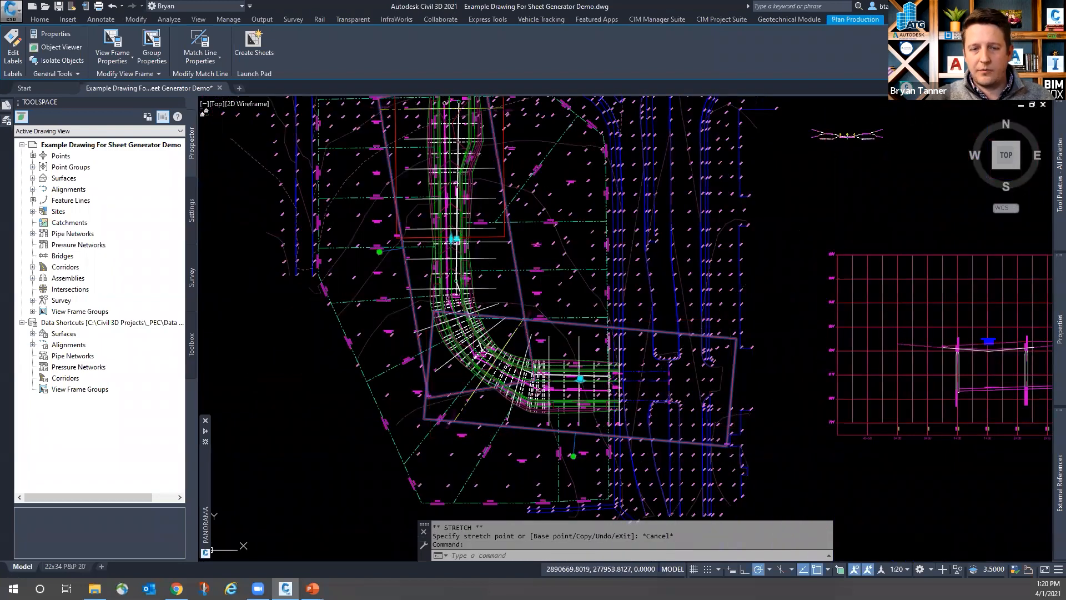
Try to slide the middle and last view frames along the alignment and rotate the middle one, cancelling each edit
click(451, 239)
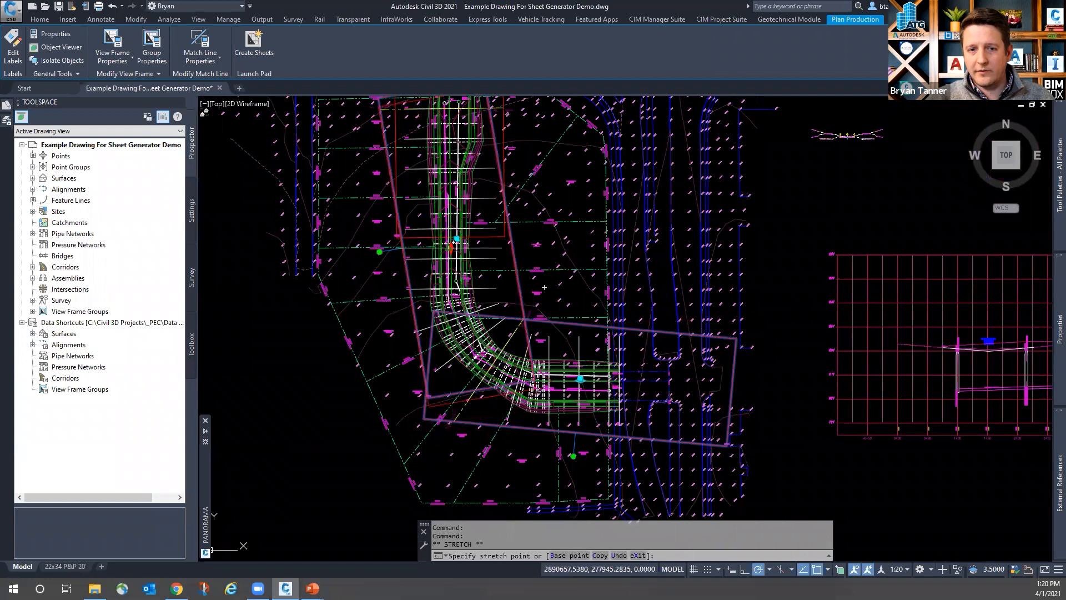
key(Escape)
scroll(453, 250, up, 2)
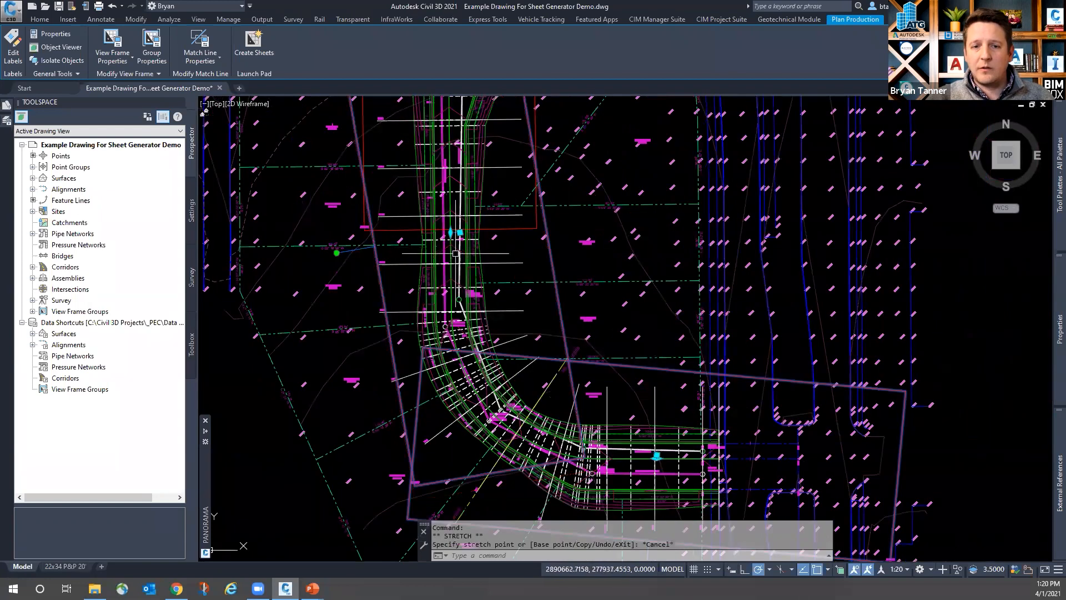
click(657, 453)
scroll(657, 450, down, 2)
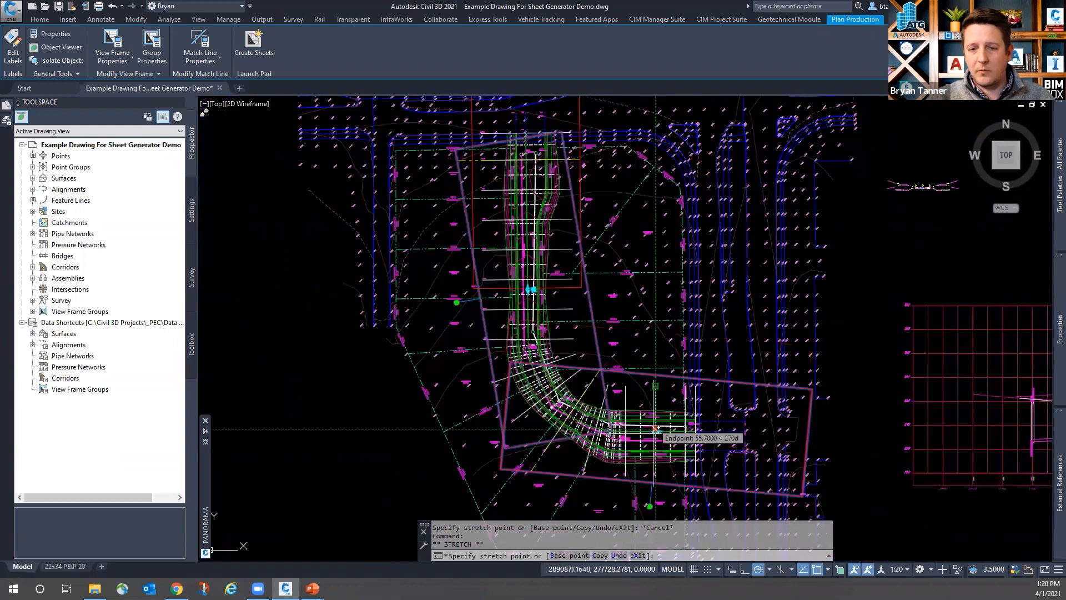
key(Escape)
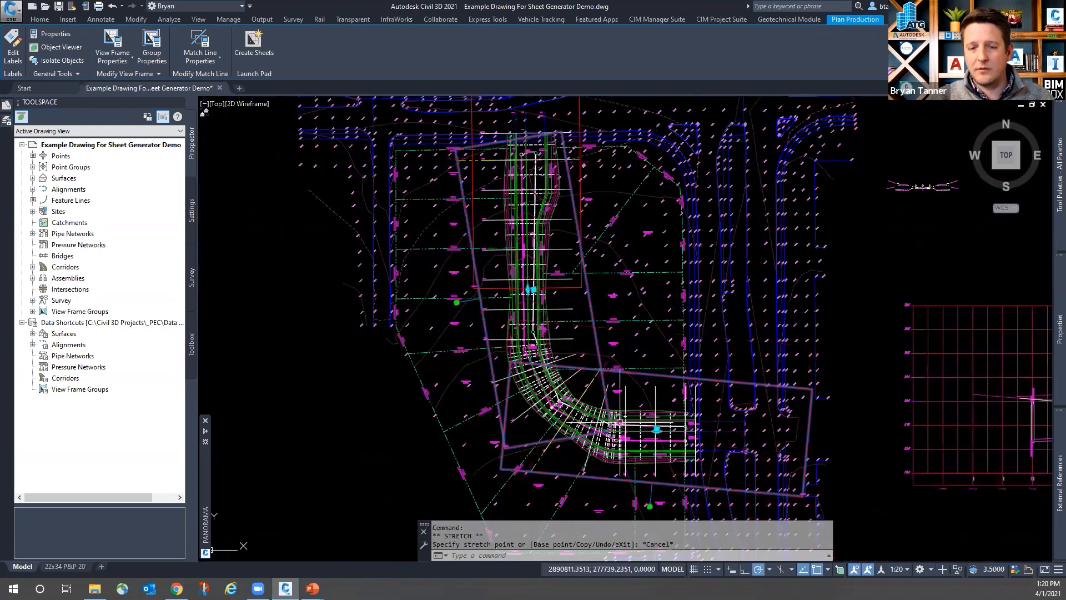
click(456, 303)
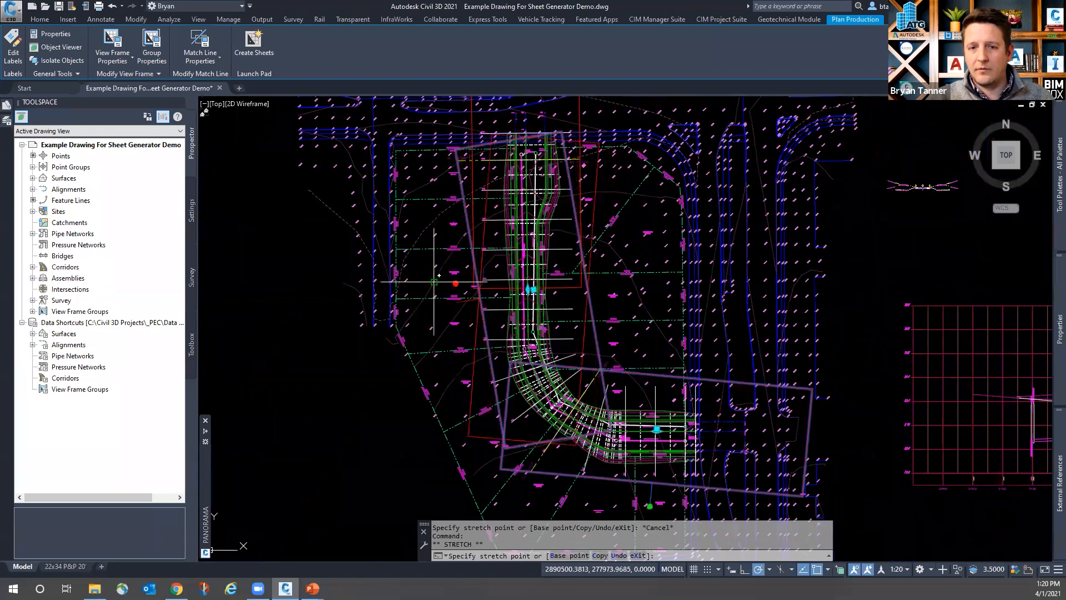
key(Escape)
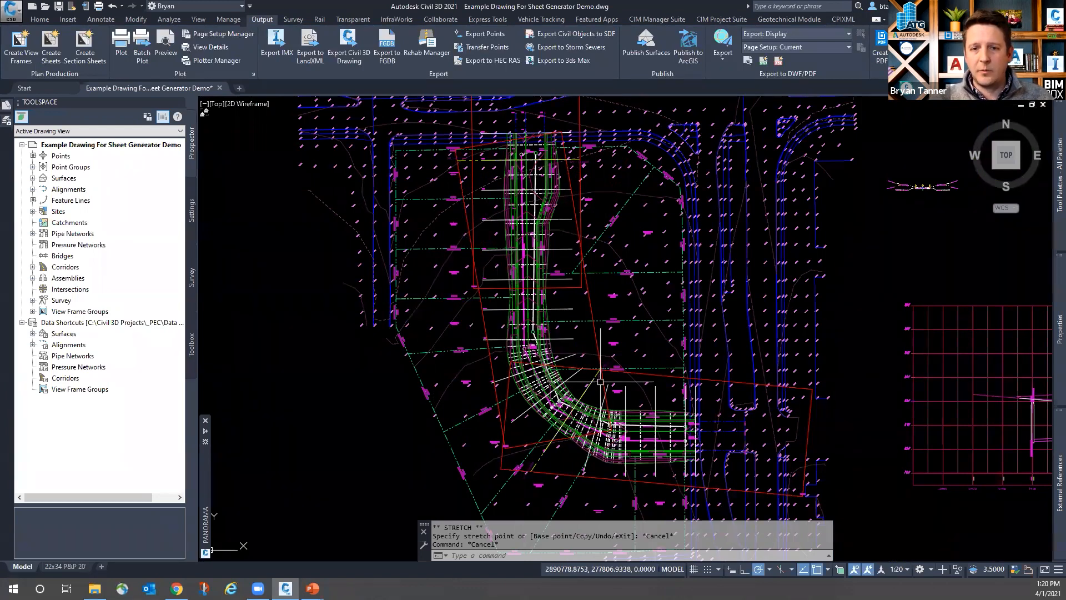
Examine the last view frame's corridor coverage and the match line with its label where it overlaps the middle frame
click(651, 420)
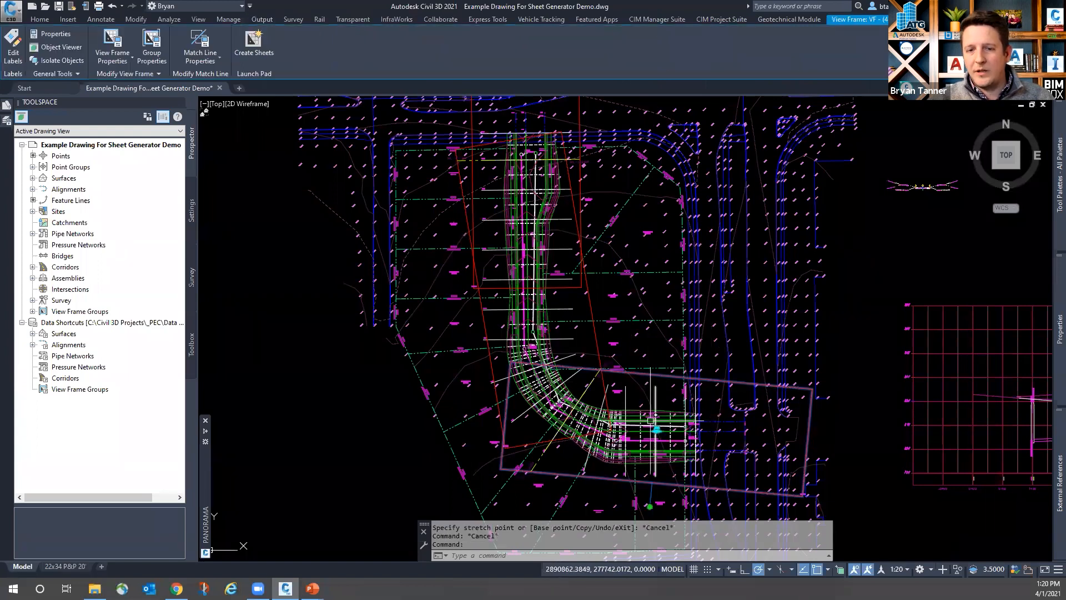
scroll(650, 442, up, 2)
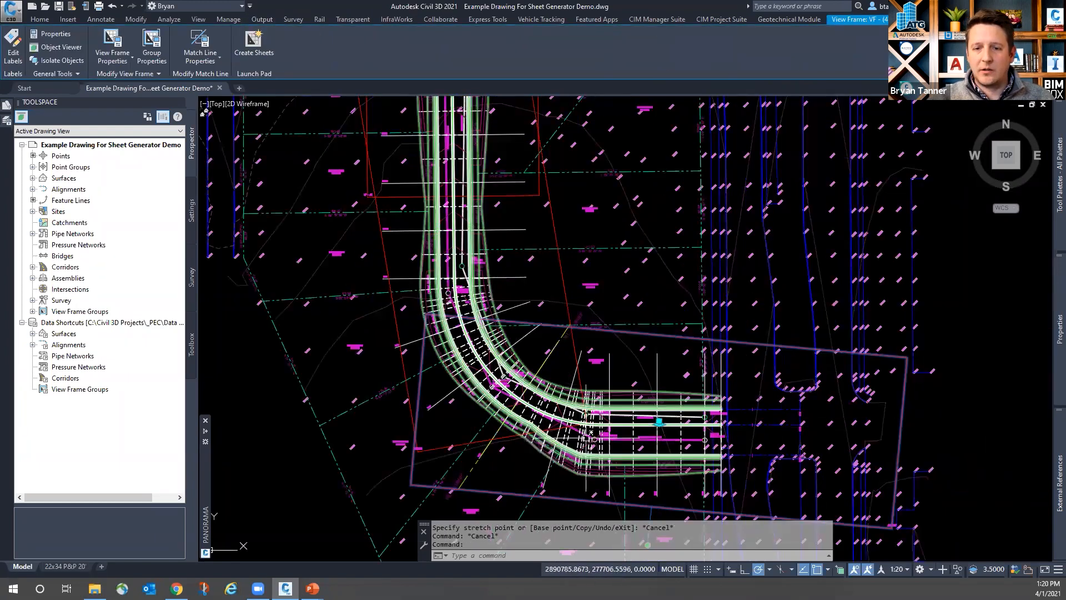
scroll(653, 390, down, 2)
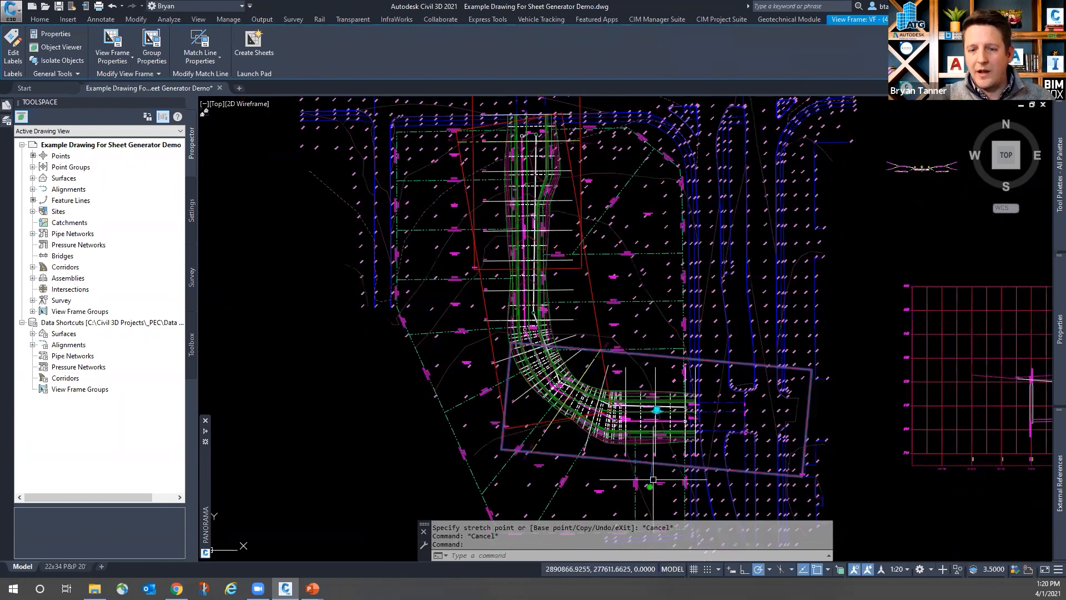
key(Escape)
scroll(589, 363, up, 2)
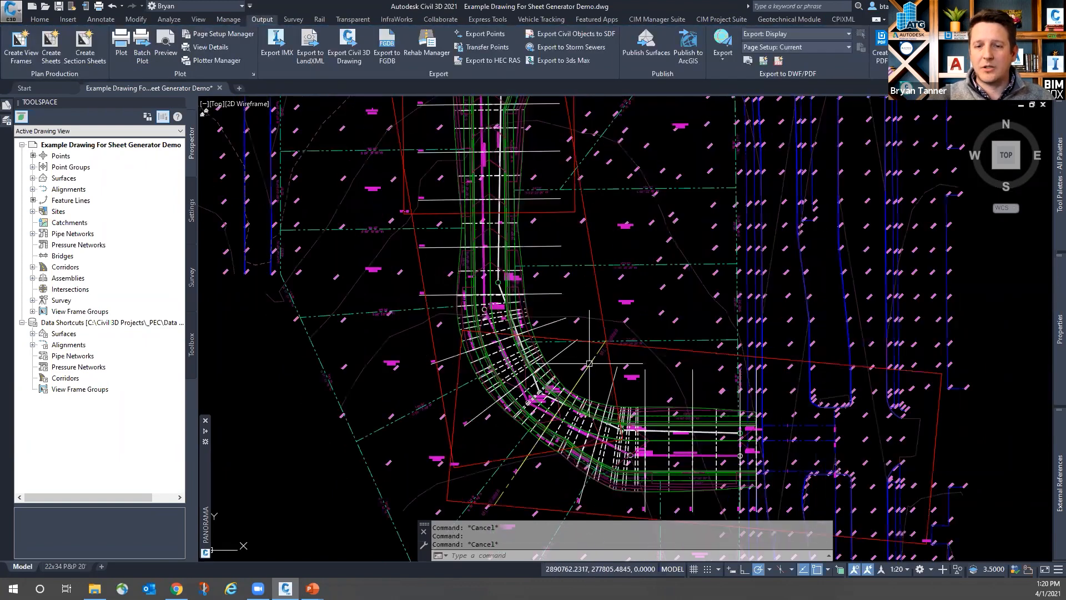
scroll(590, 364, up, 6)
click(556, 436)
click(539, 427)
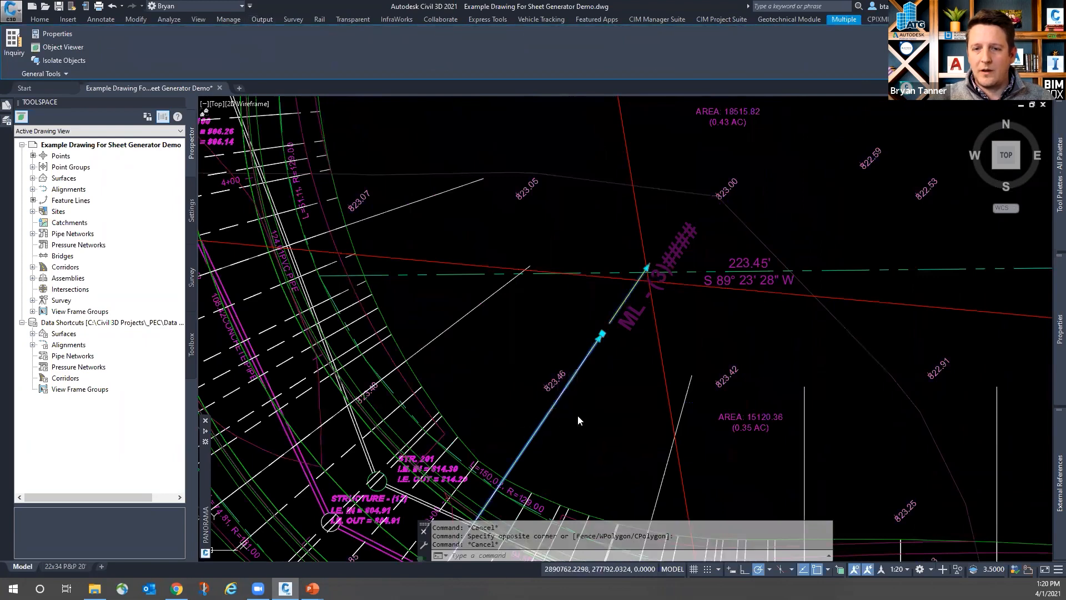
key(Escape)
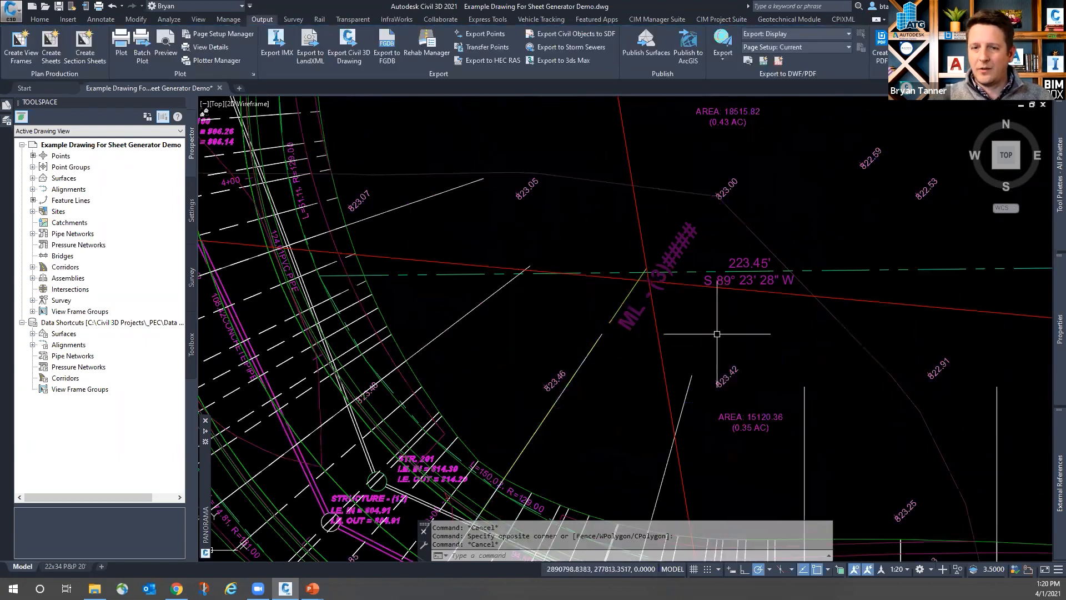
scroll(722, 330, down, 2)
scroll(650, 367, down, 5)
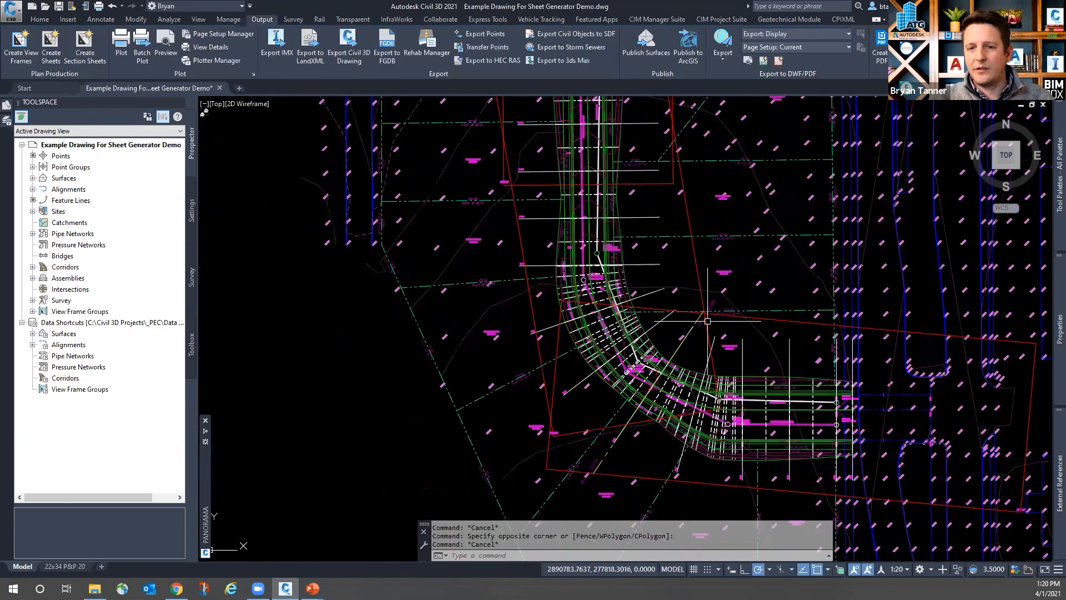
scroll(555, 355, down, 4)
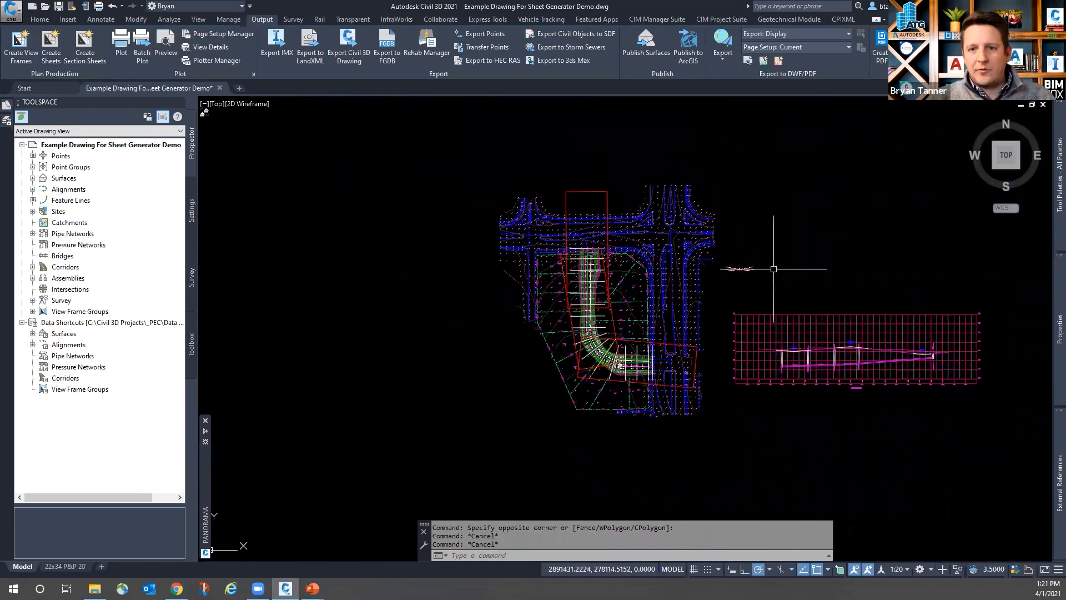
scroll(782, 244, up, 2)
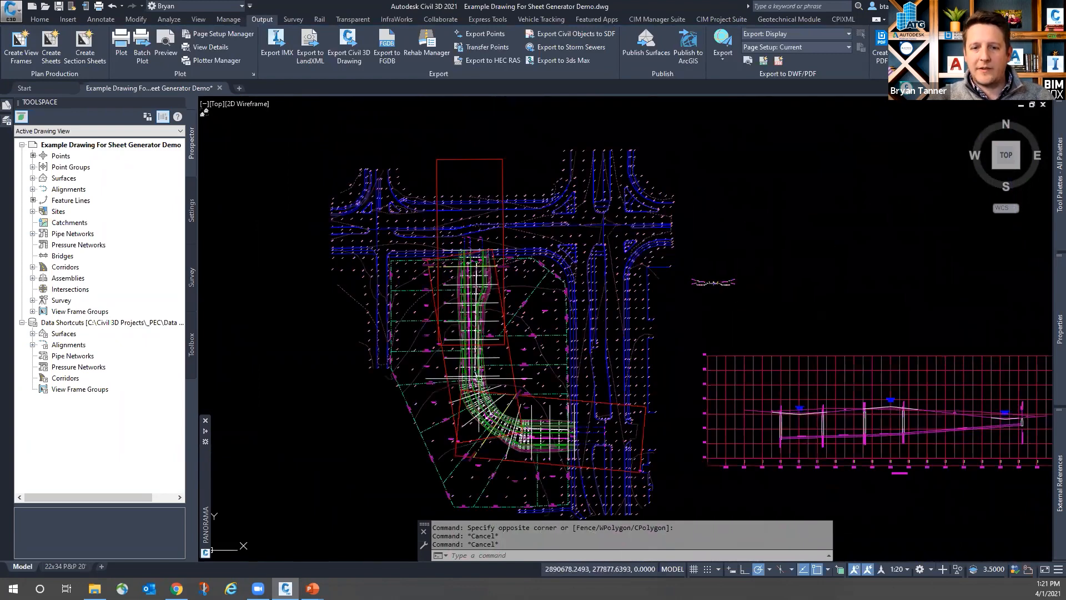
Start Create Sheets for all view frames in VFG - Primero_Pass - (2) and place all layouts in the current drawing
click(52, 56)
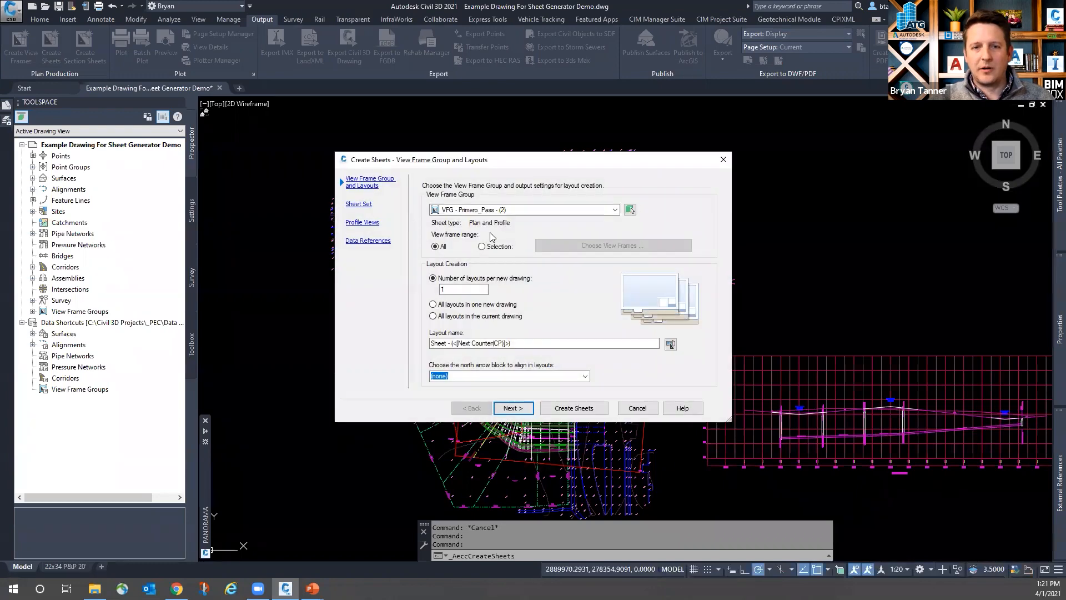
click(614, 210)
click(519, 219)
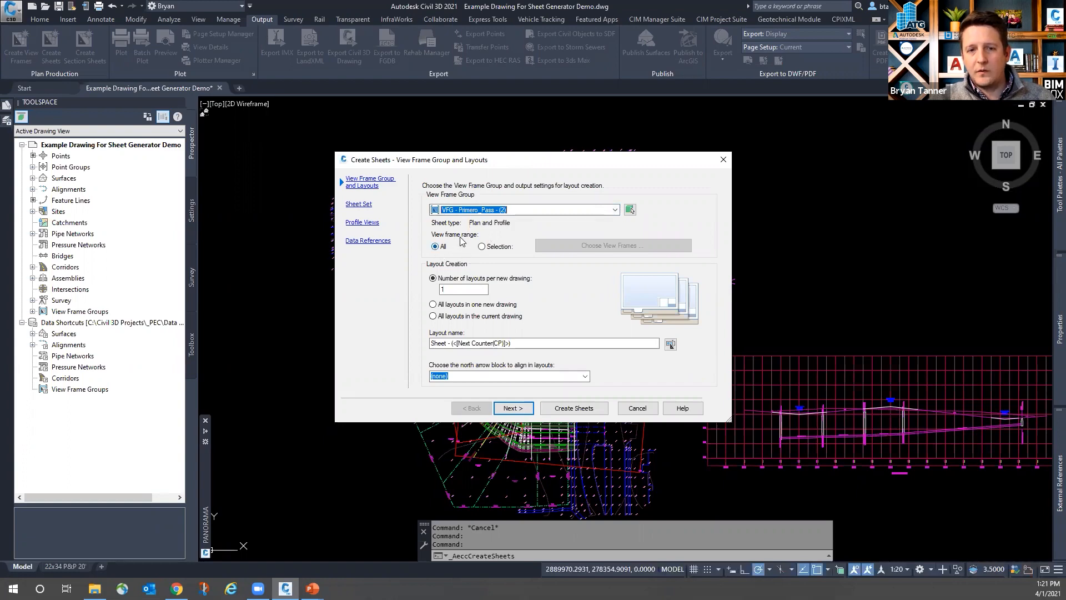
drag(542, 166, 207, 240)
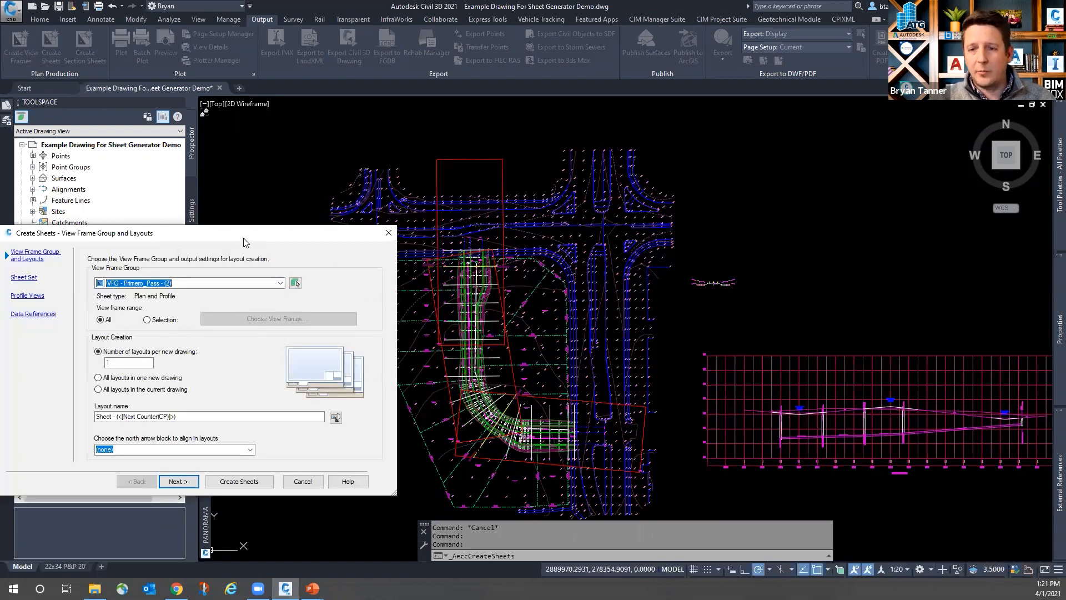
drag(244, 238, 813, 148)
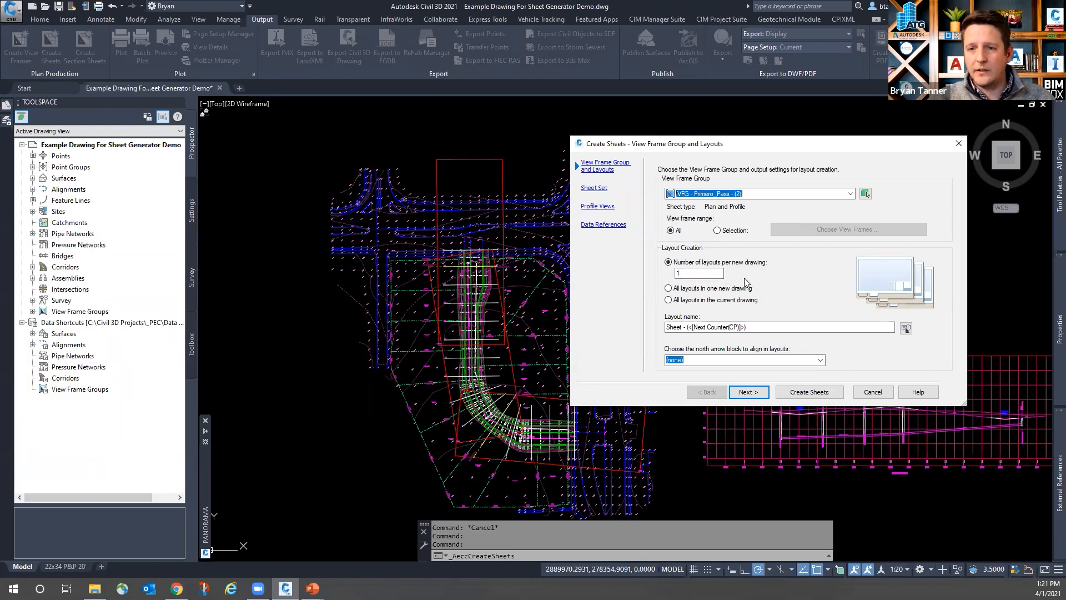
click(669, 289)
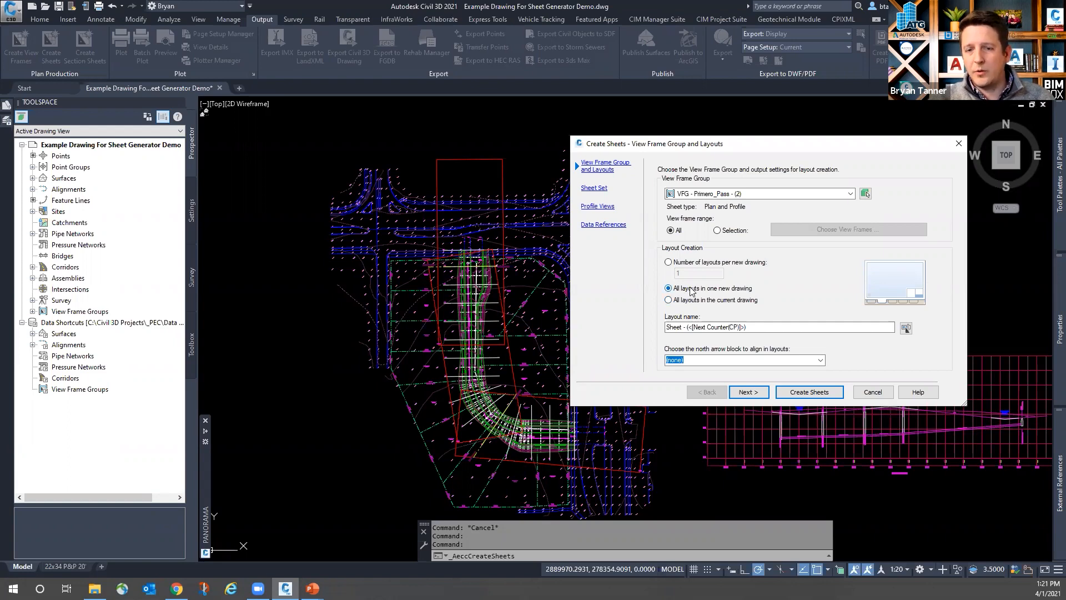
click(668, 300)
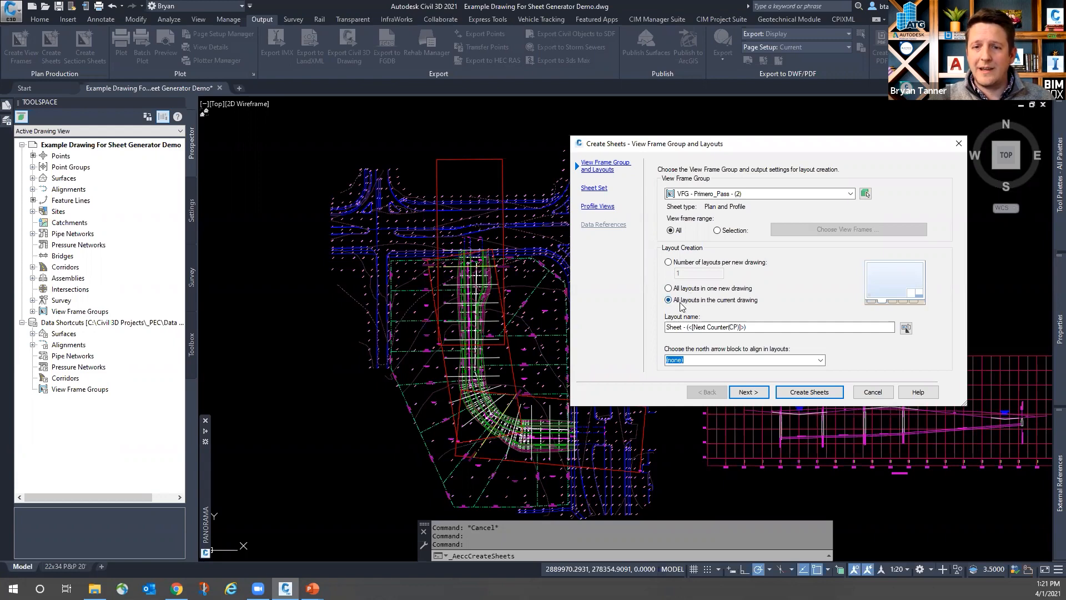
Set sheet creation to one layout per new drawing and choose ATG NORTH ARROW (COLOR) as the layouts' north arrow block
click(669, 263)
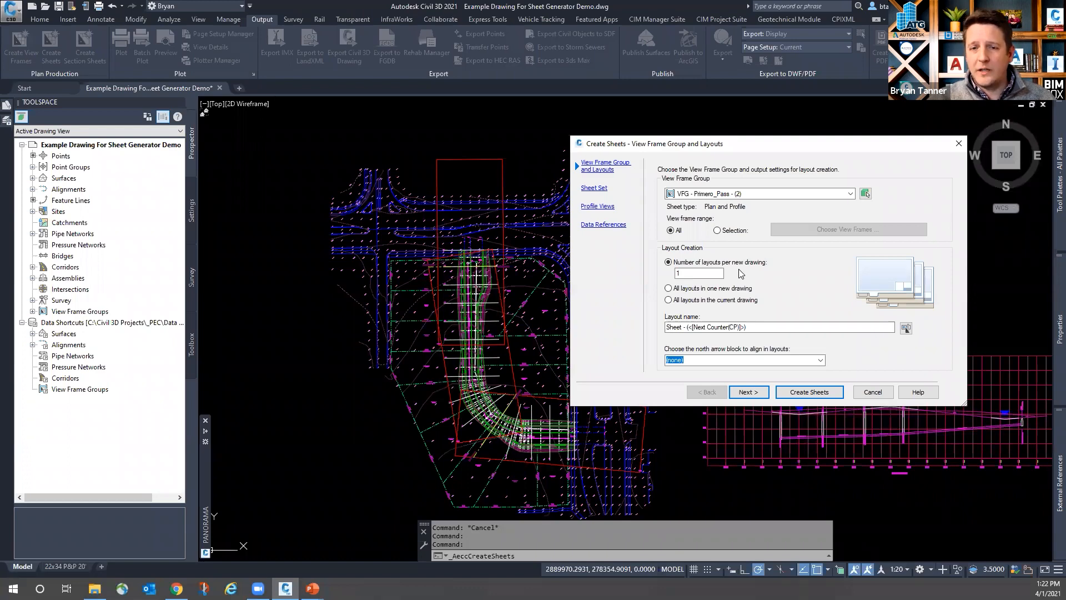
click(820, 360)
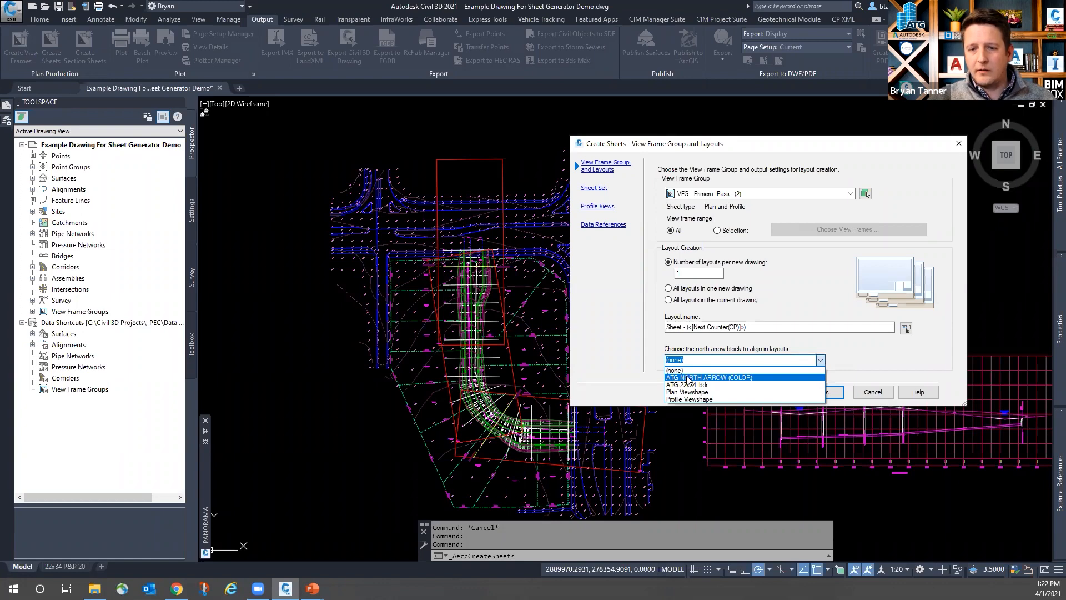
click(687, 378)
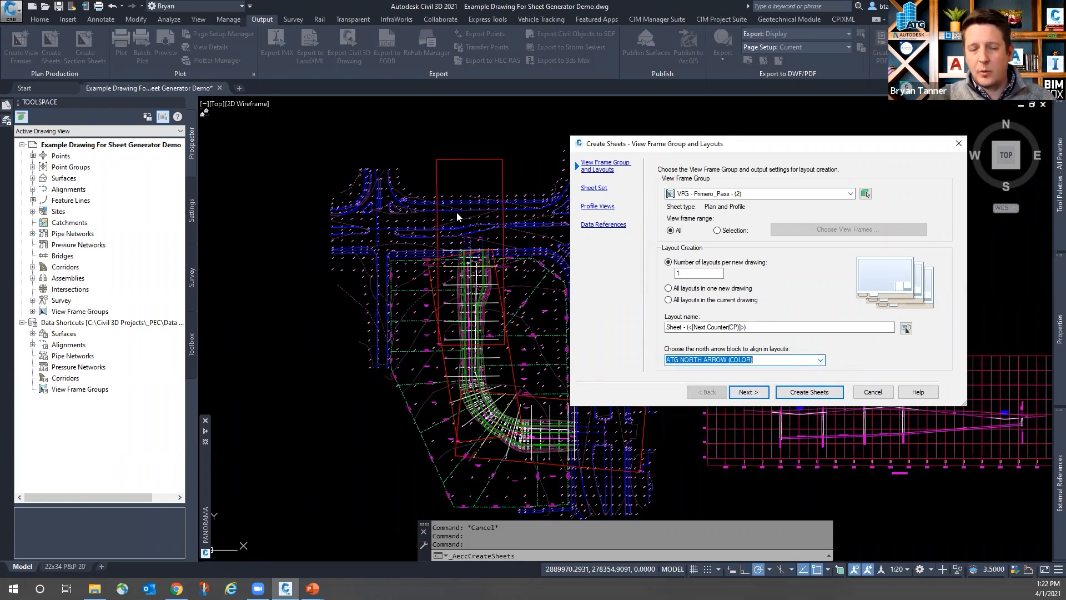
click(746, 392)
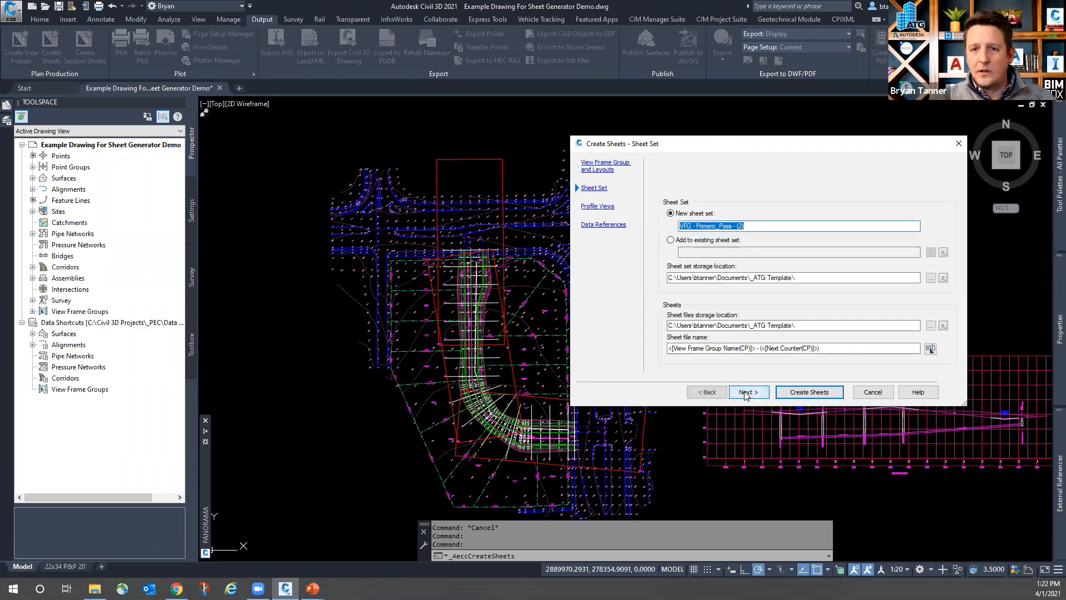
Add the sheets to the existing sheet set Primero Pass from the _ATG Template folder in Documents
click(670, 240)
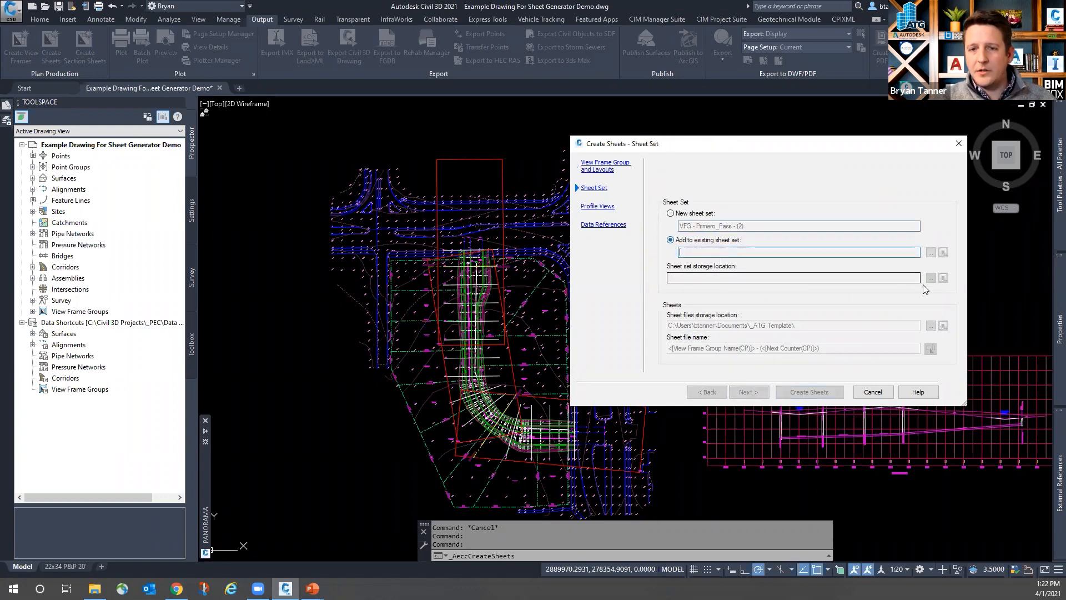
click(931, 253)
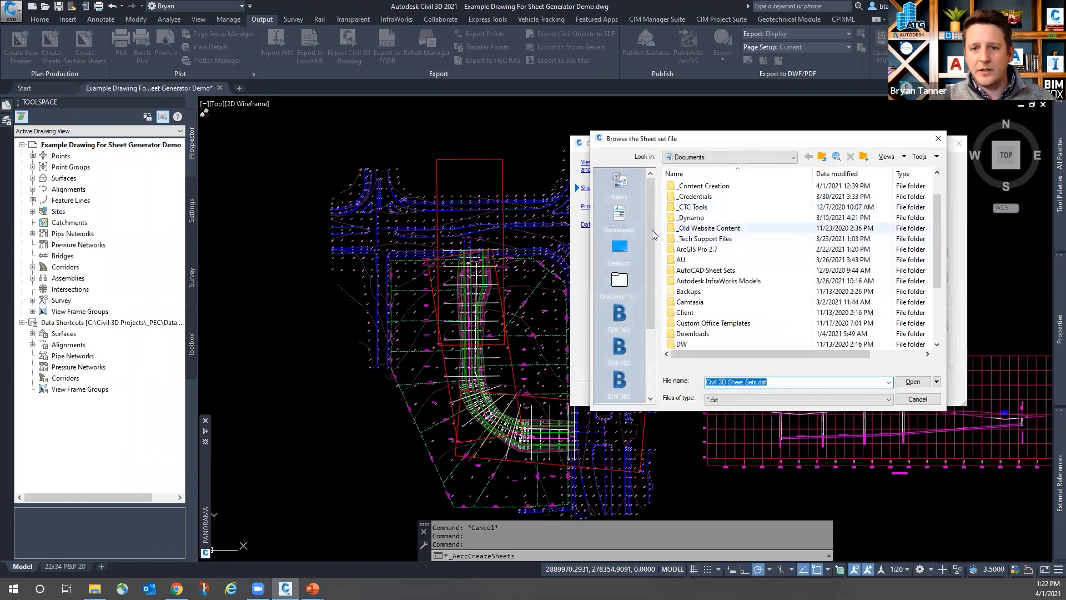
click(621, 213)
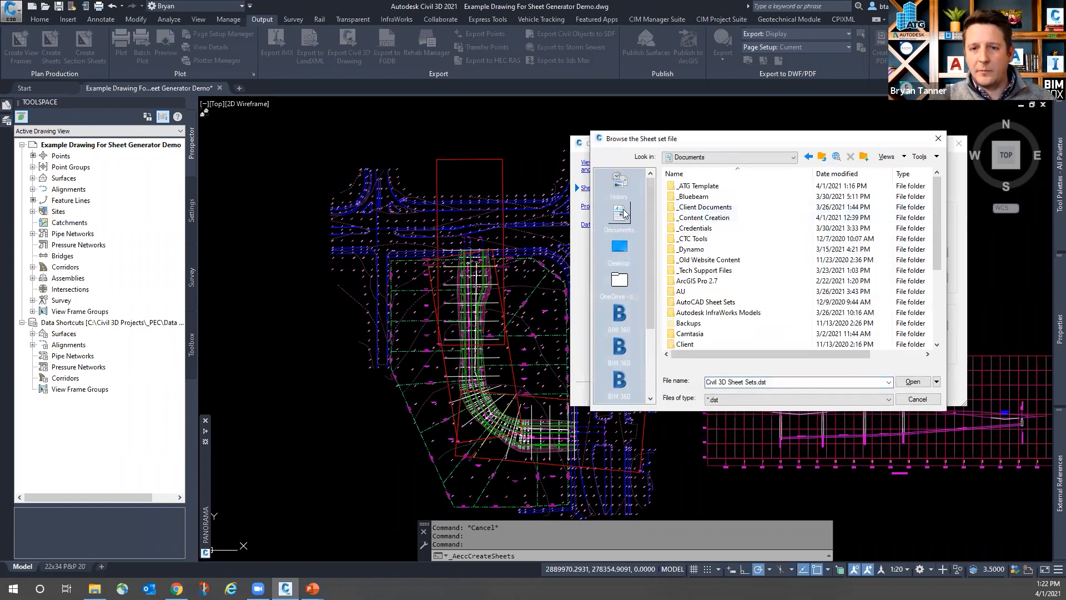
double_click(706, 187)
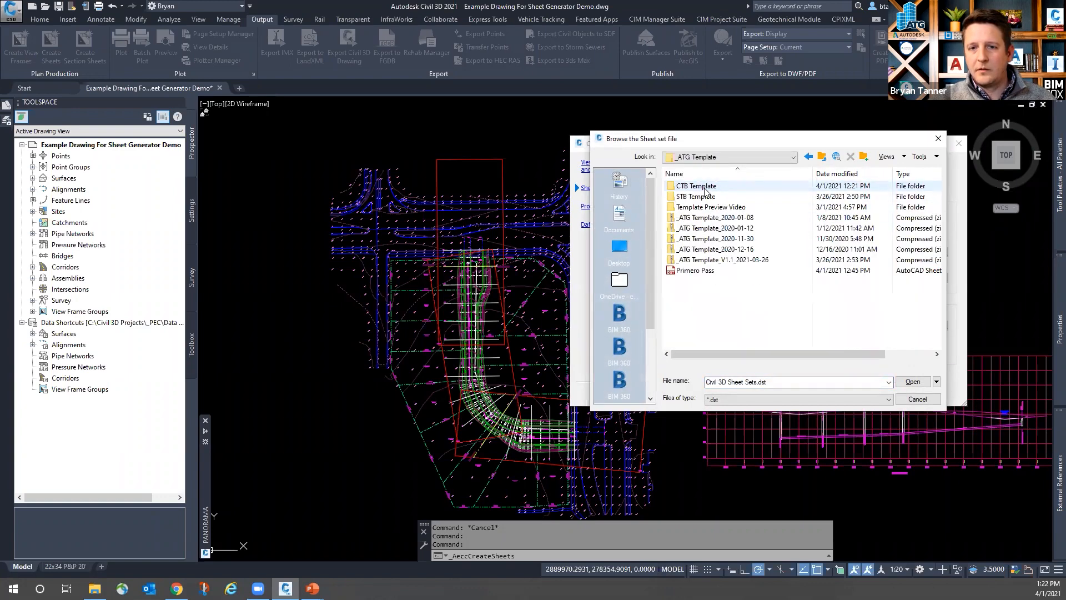
click(696, 271)
click(912, 382)
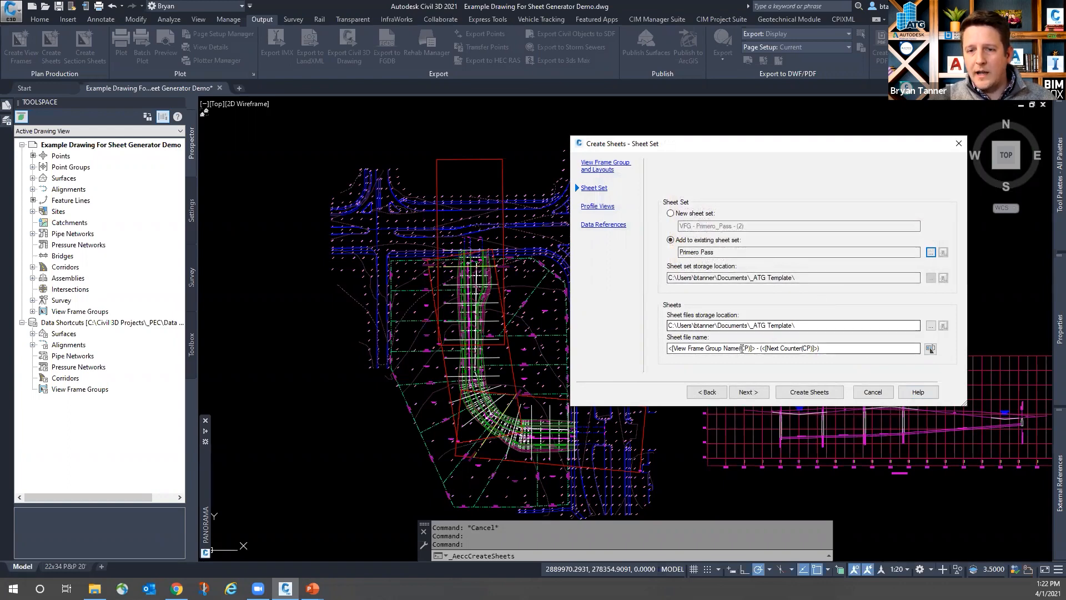
Set the sheet file name template to 20210401_ATG_PP followed by the Next Counter field, with number style 01, 02, 03
click(931, 348)
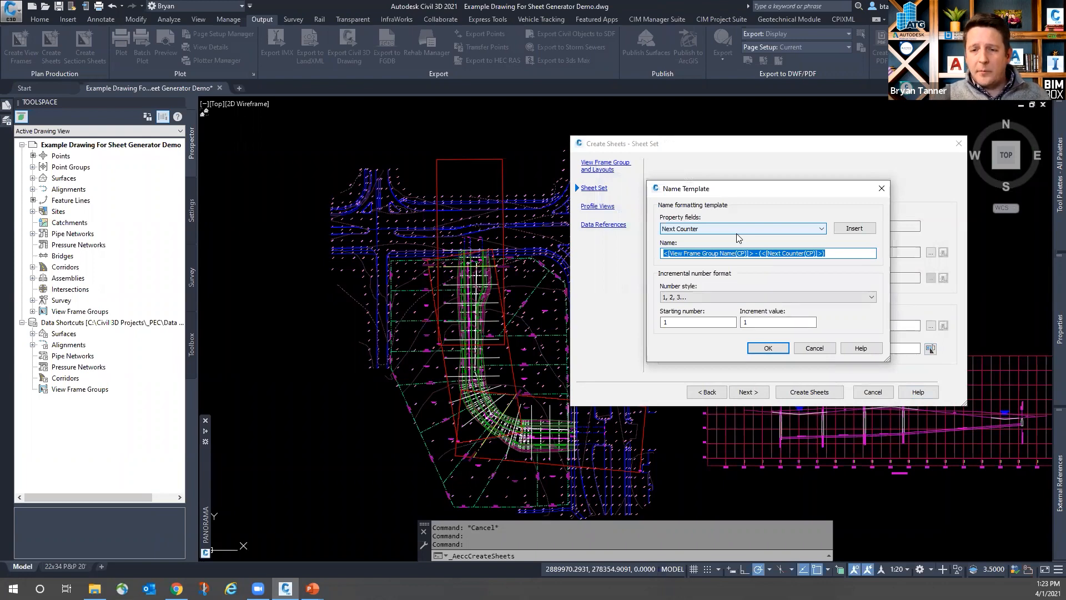
text(20)
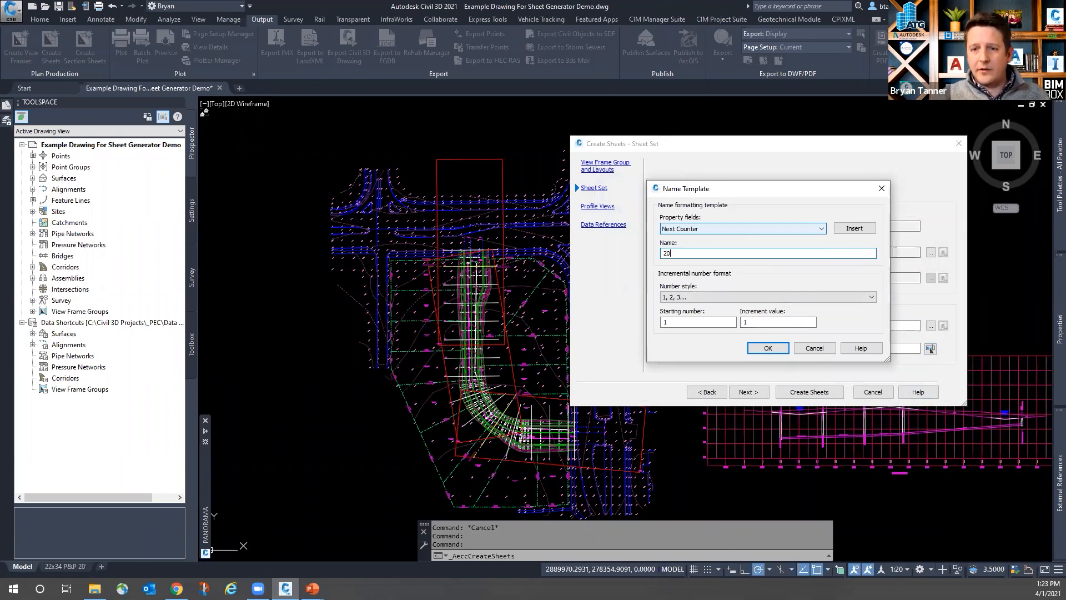
text(21)
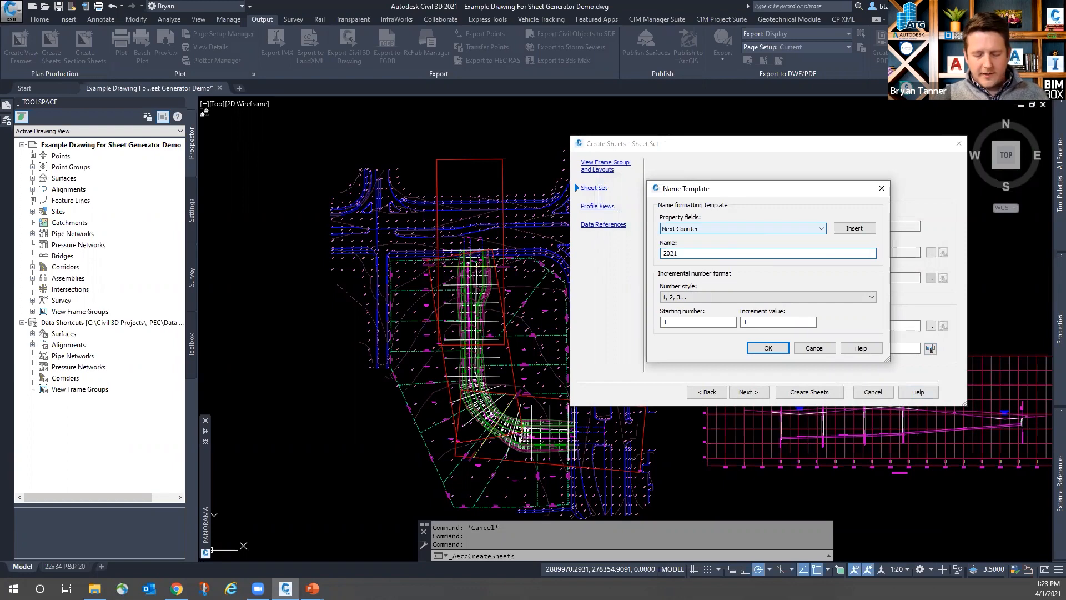
text(0401)
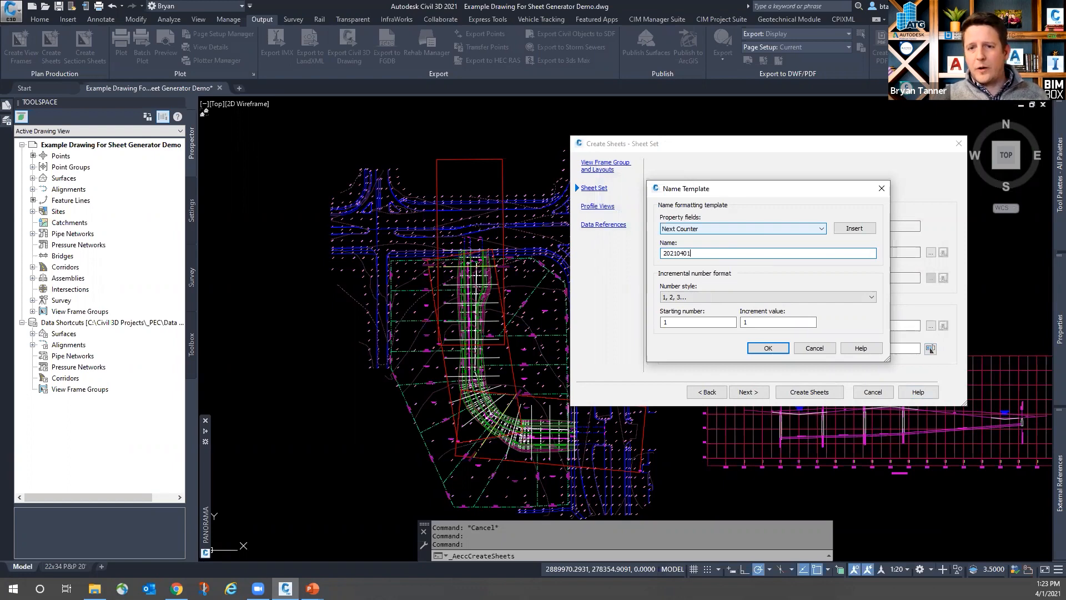
text(_AT)
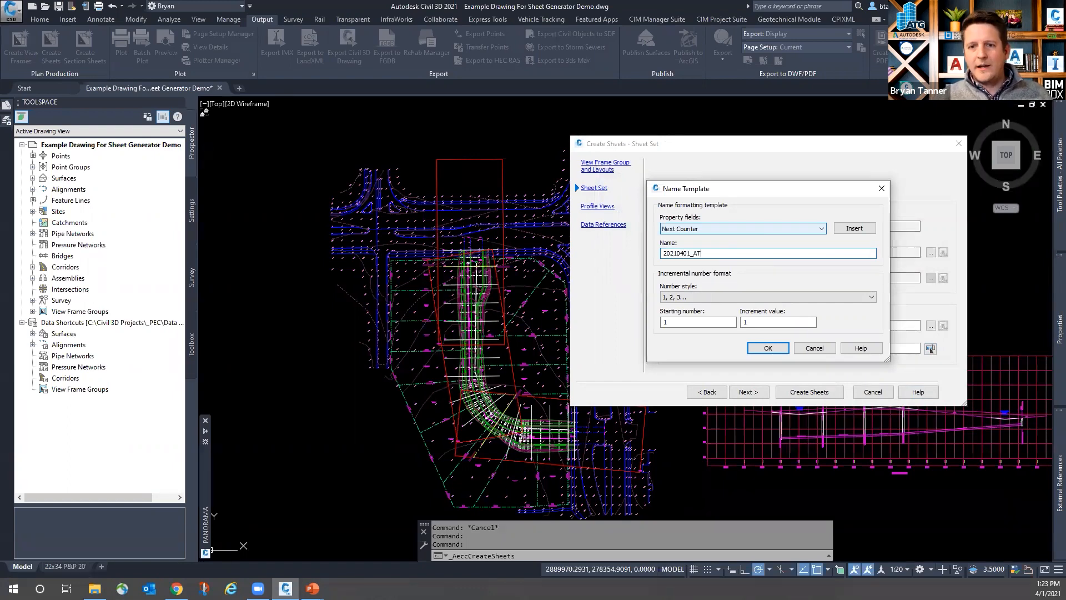
text(G_PP)
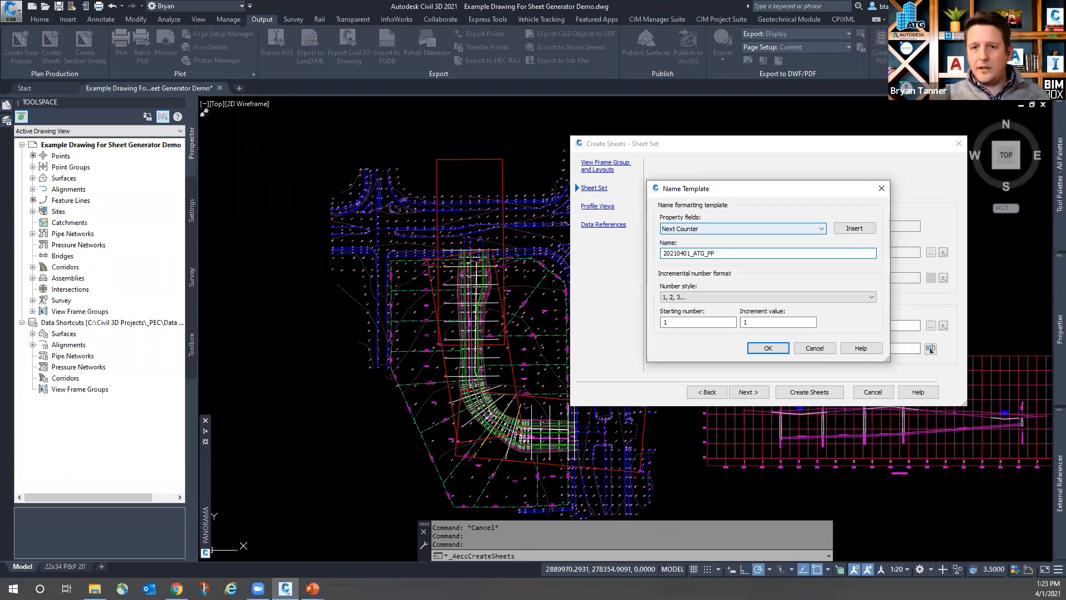
click(854, 228)
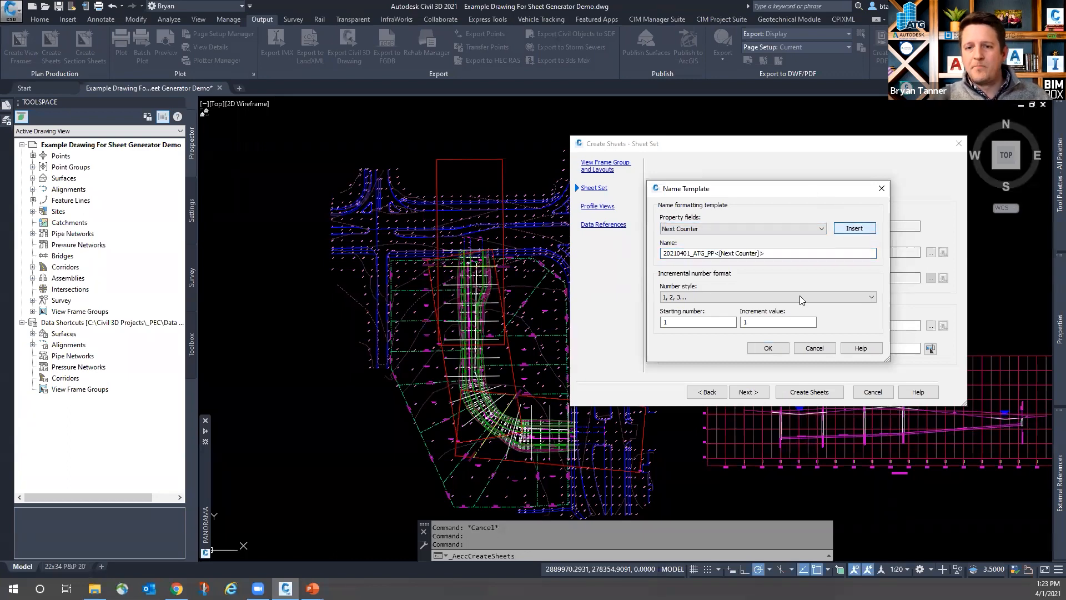
click(722, 298)
click(676, 314)
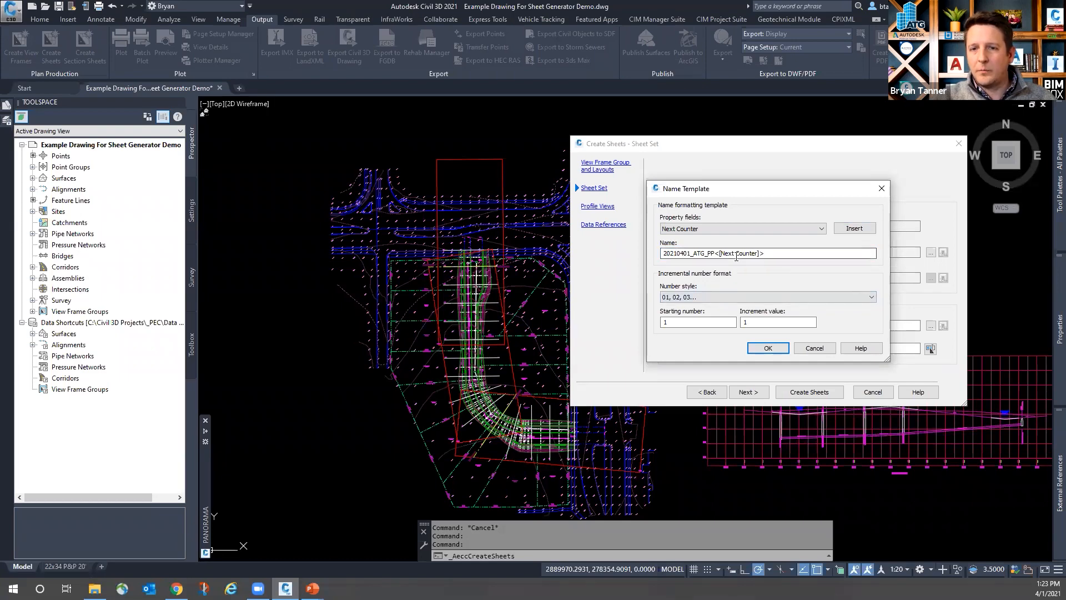
click(760, 346)
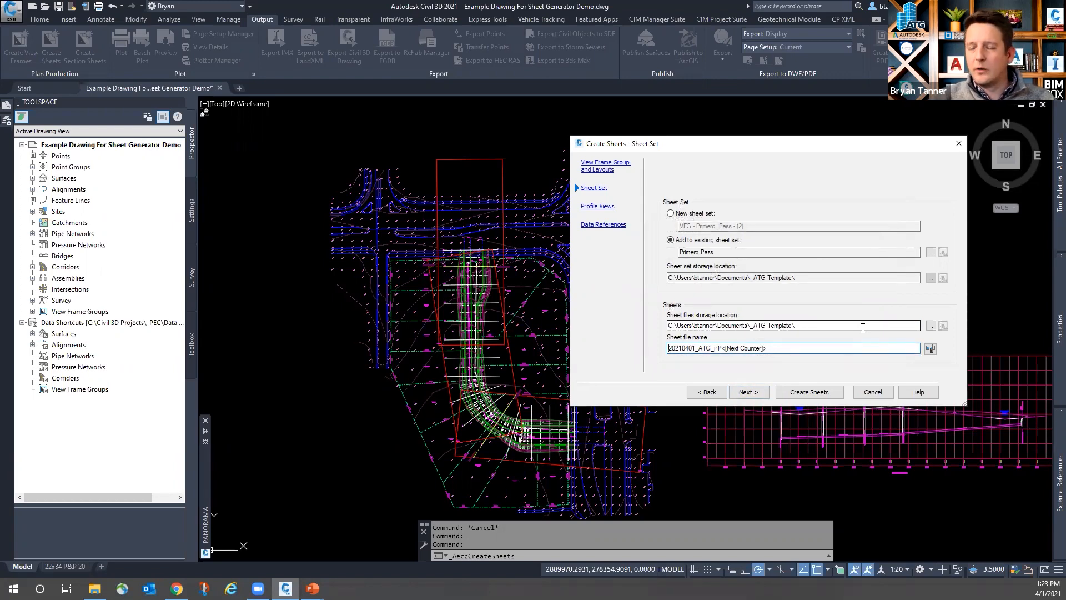
click(747, 394)
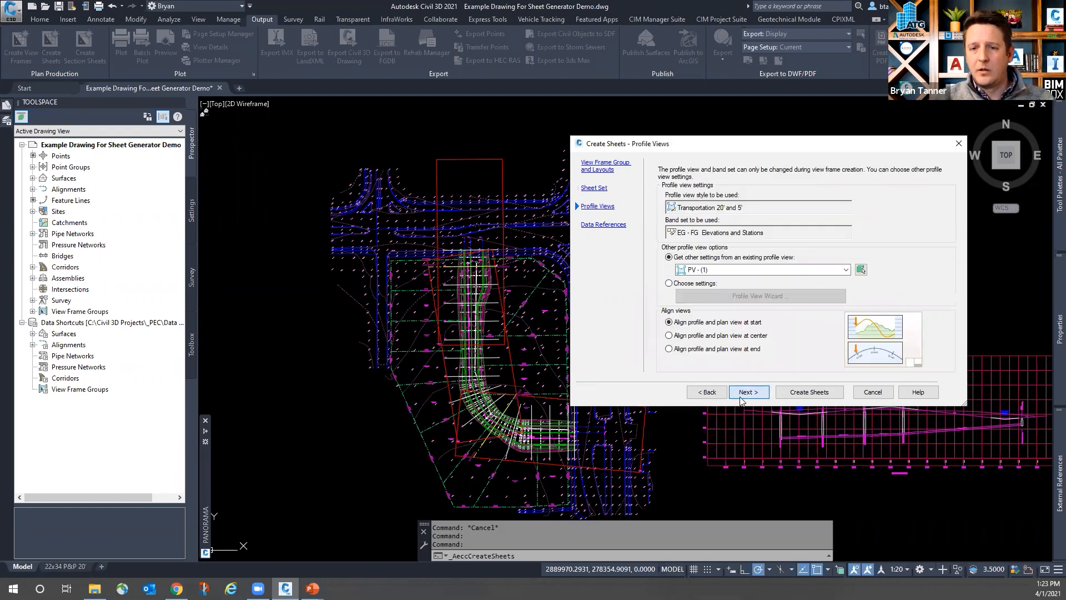
click(669, 283)
click(723, 296)
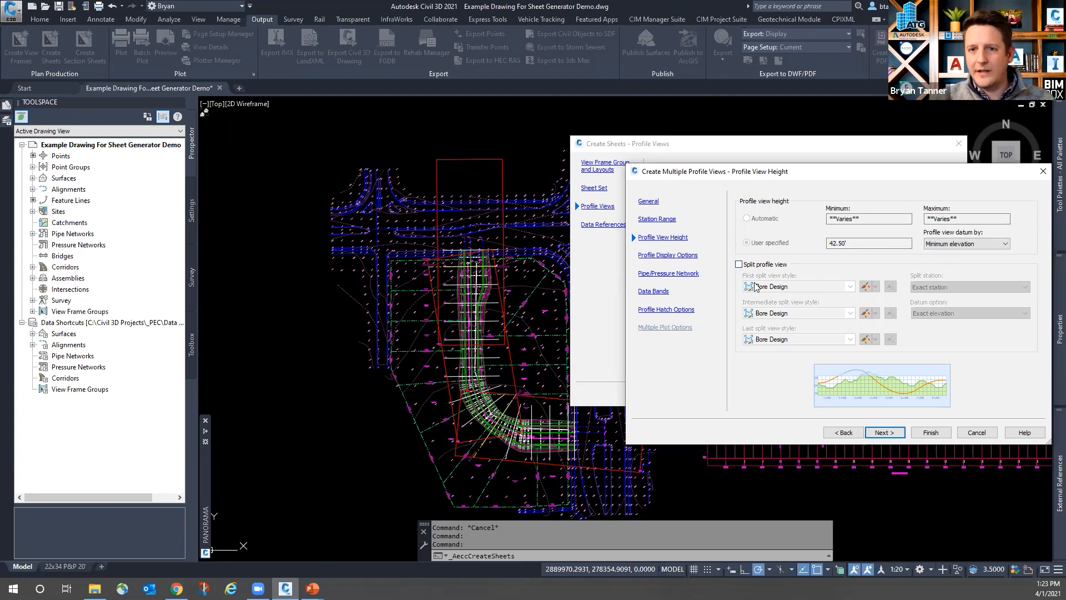
click(977, 432)
click(672, 258)
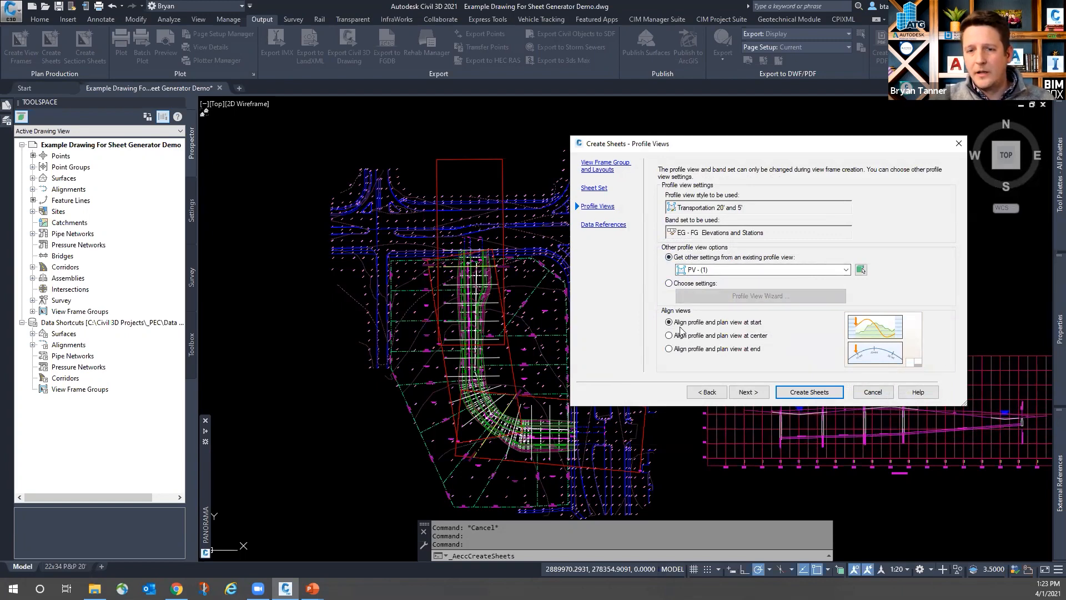
Align the profile and plan views at center and proceed to the data references
click(669, 336)
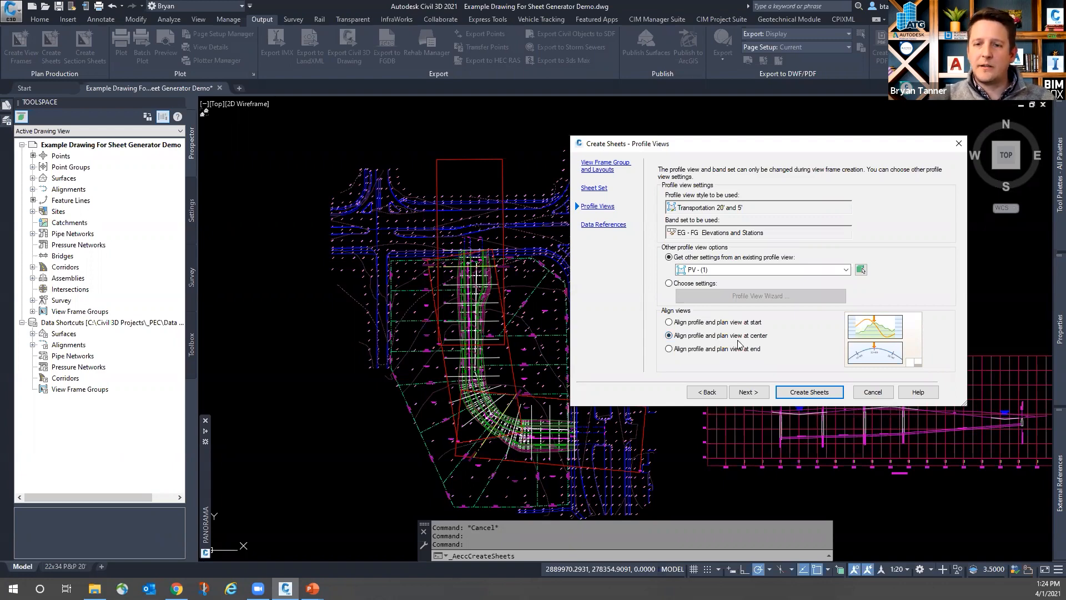
click(750, 392)
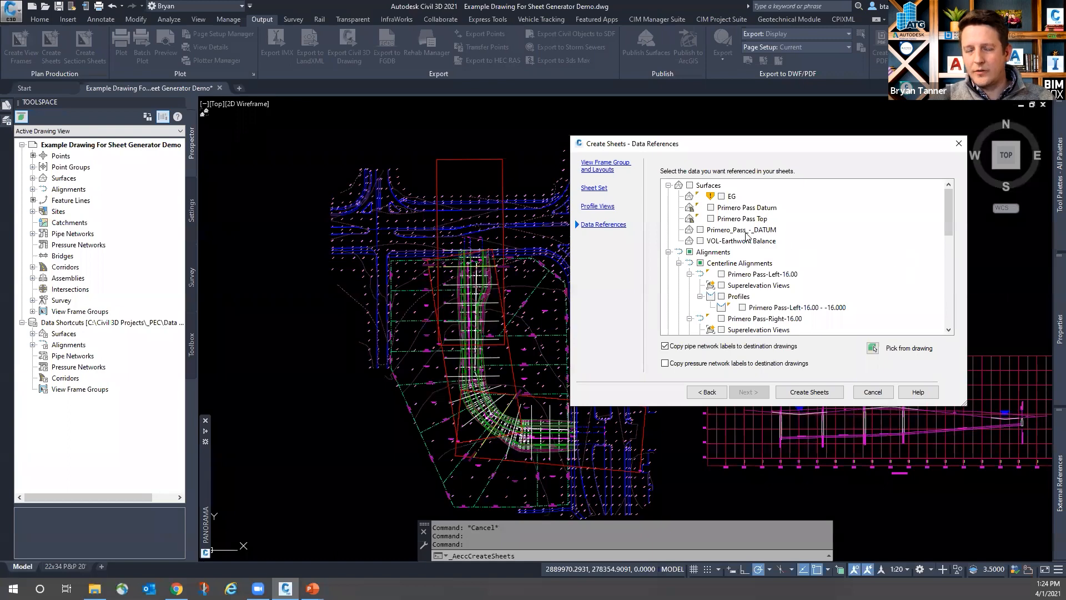
Include the Primero Pass Top surface and all pipe networks in the sheets' data references
click(712, 219)
scroll(774, 252, down, 3)
scroll(721, 209, up, 2)
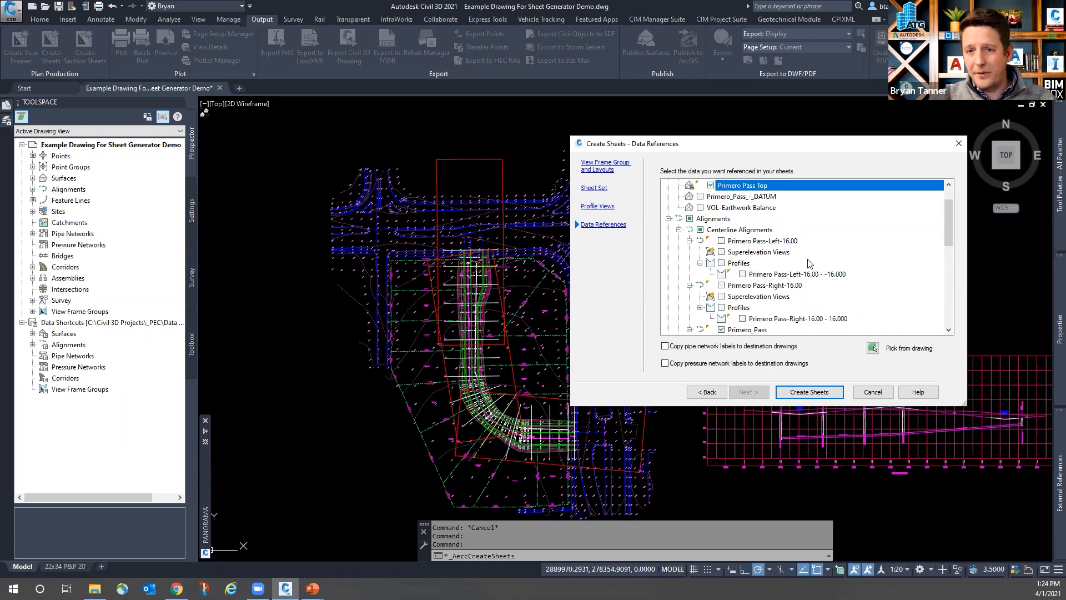
scroll(835, 246, down, 3)
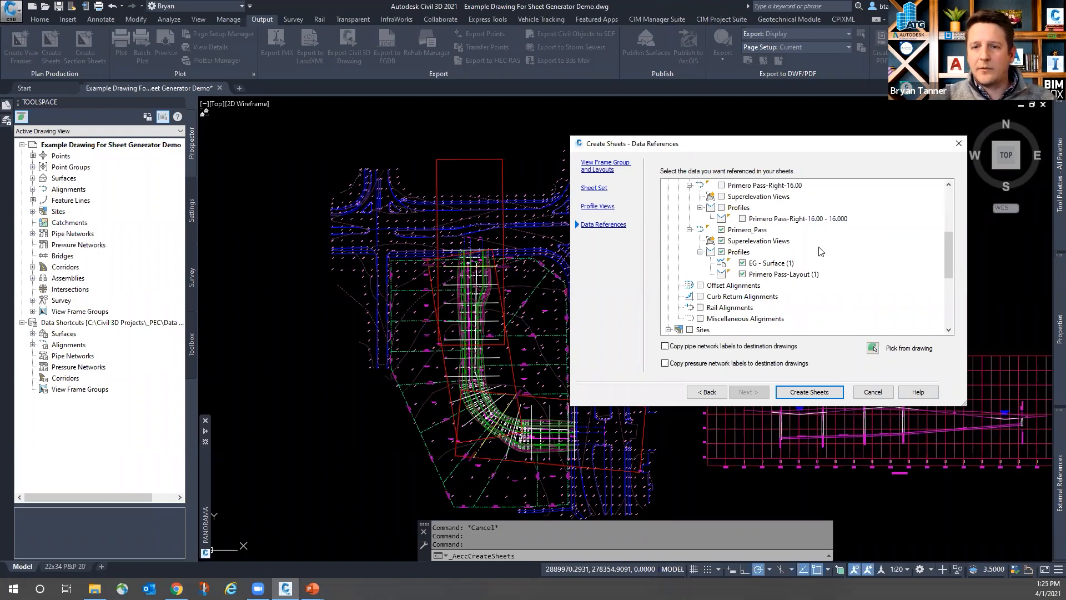
scroll(820, 251, down, 4)
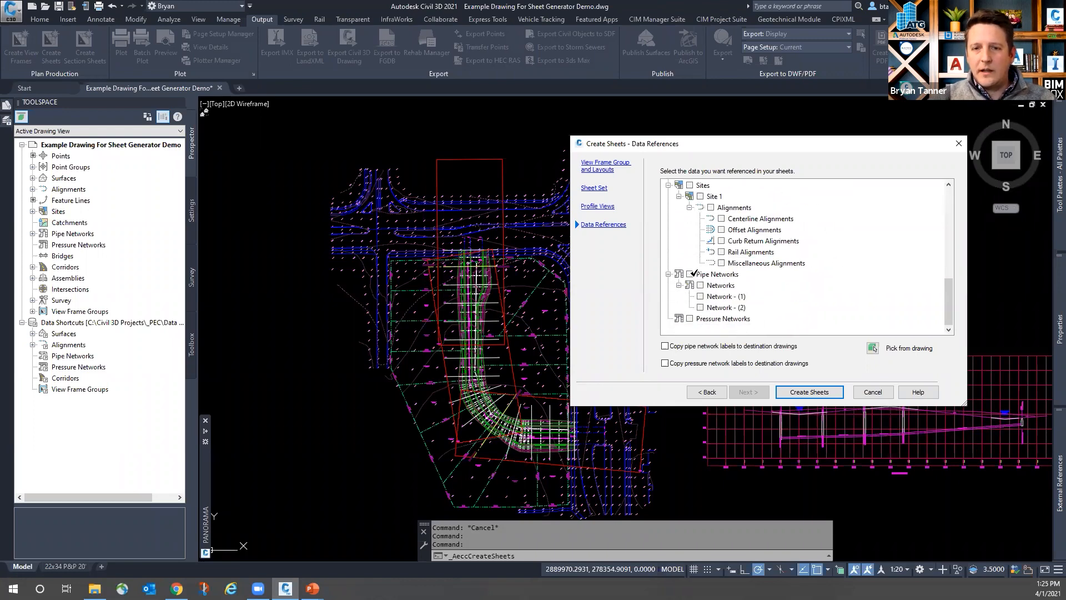
click(690, 274)
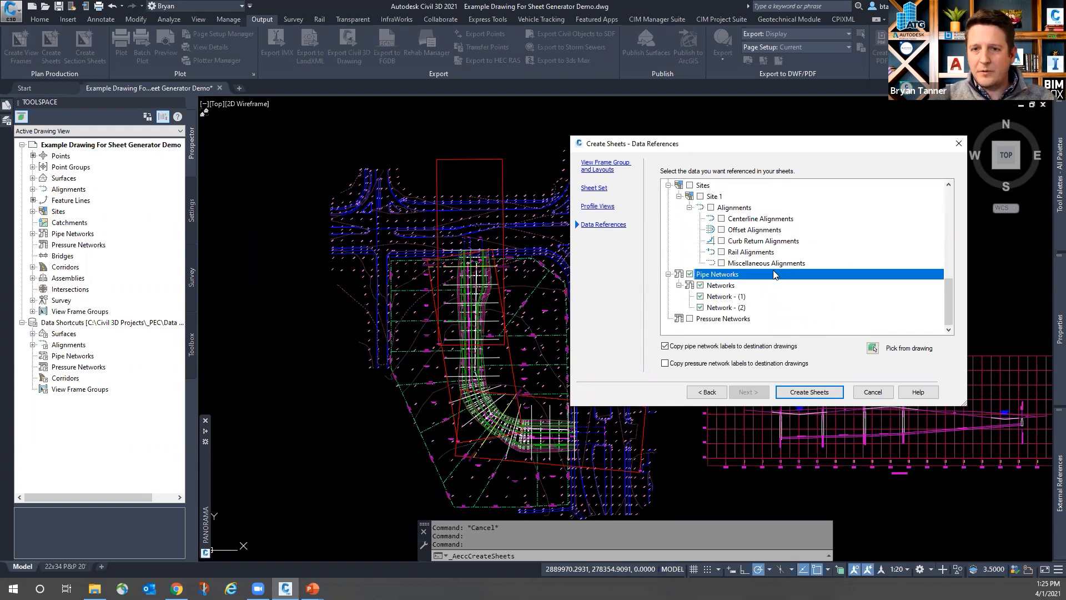
scroll(812, 236, up, 3)
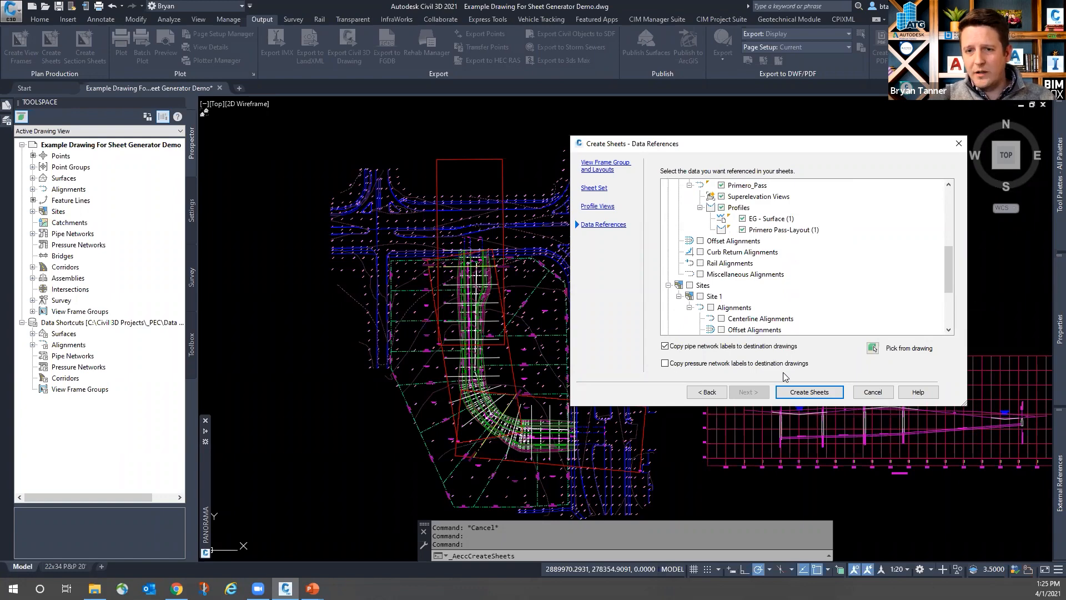
Create the sheets, accept saving the current drawing, and place the profile view origin in empty space below the existing profile view
click(808, 395)
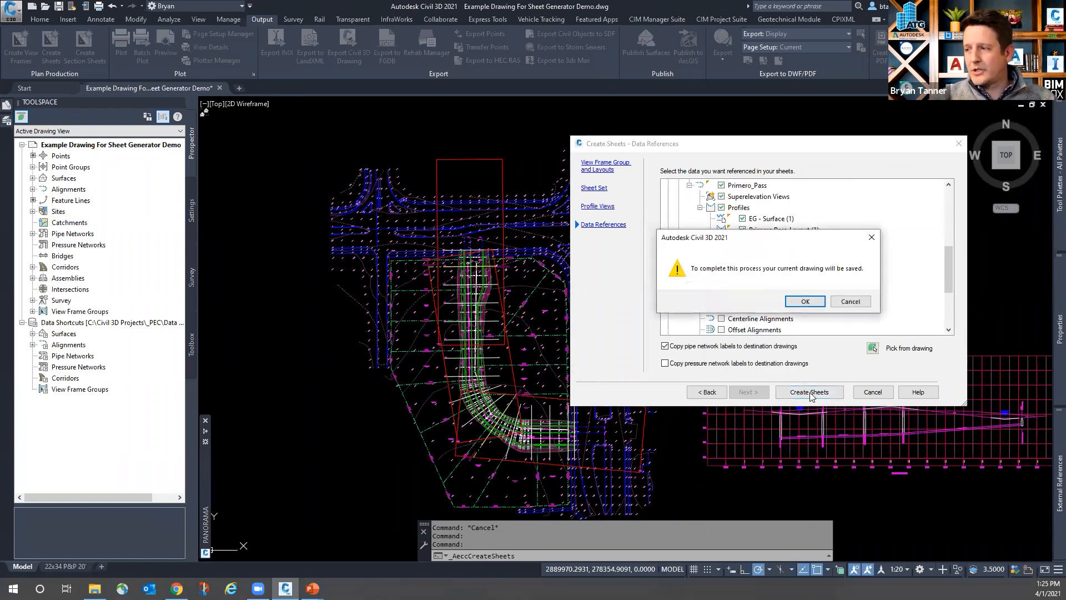
click(805, 301)
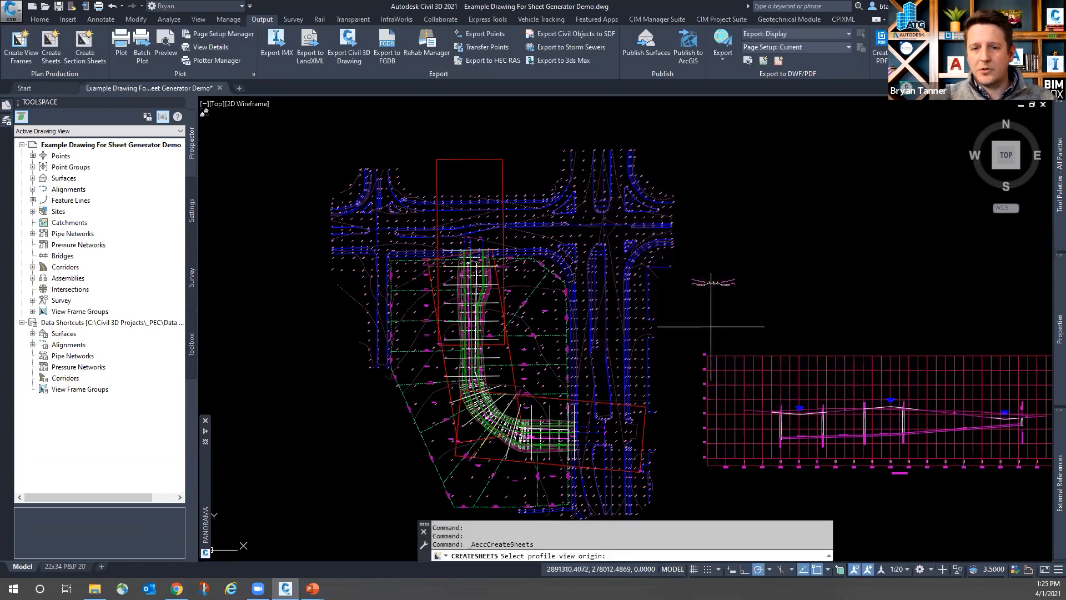
scroll(733, 258, down, 3)
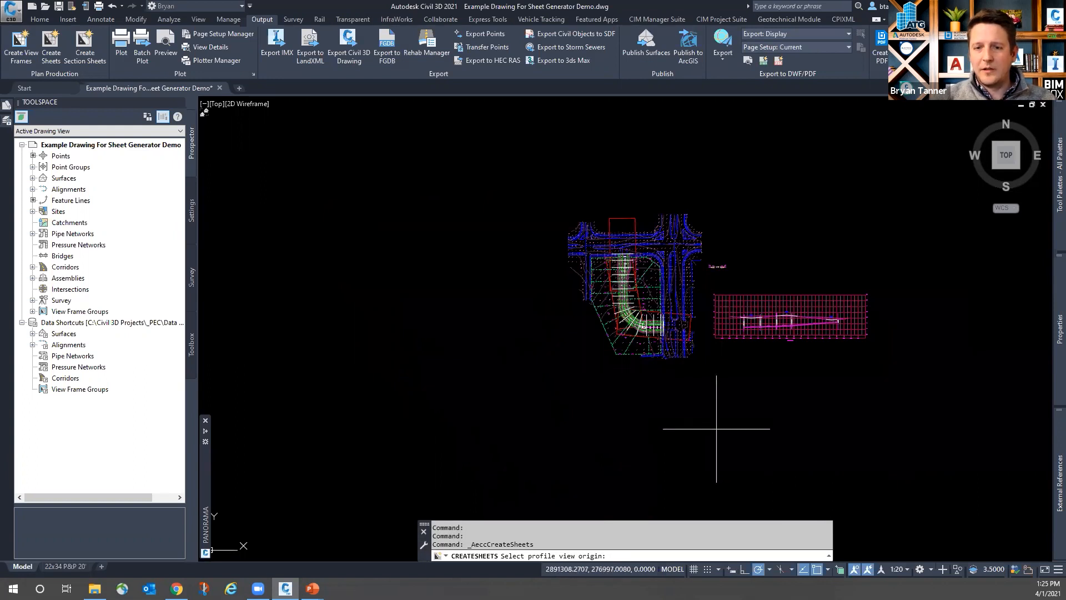
click(712, 434)
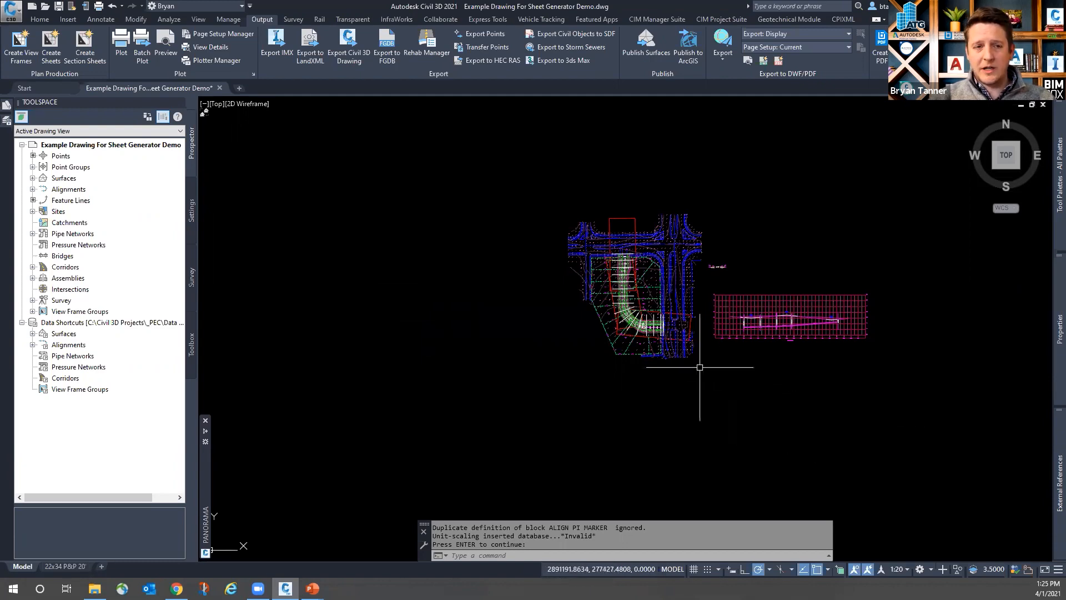
Show the Primero Pass sheet set in the Sheet Set Manager to examine its sheet list
scroll(620, 227, up, 2)
scroll(621, 226, up, 2)
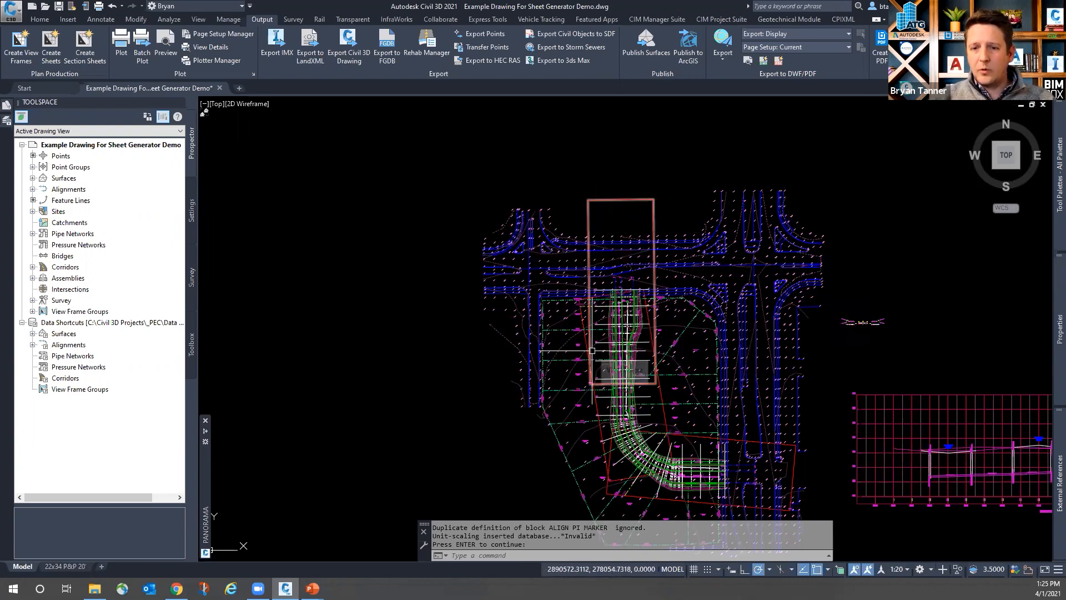
scroll(508, 284, down, 2)
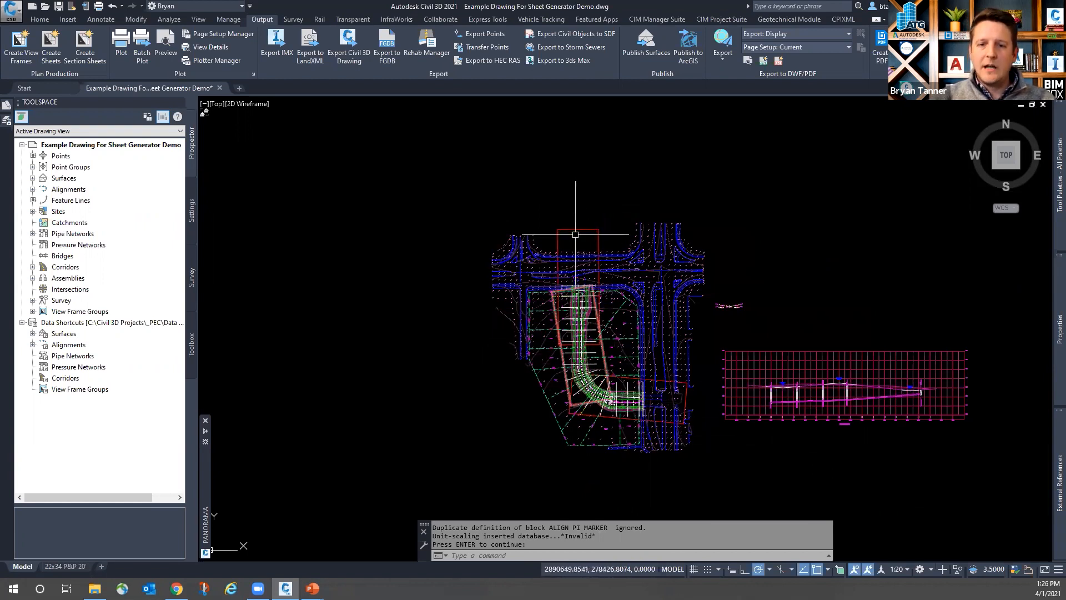
click(6, 105)
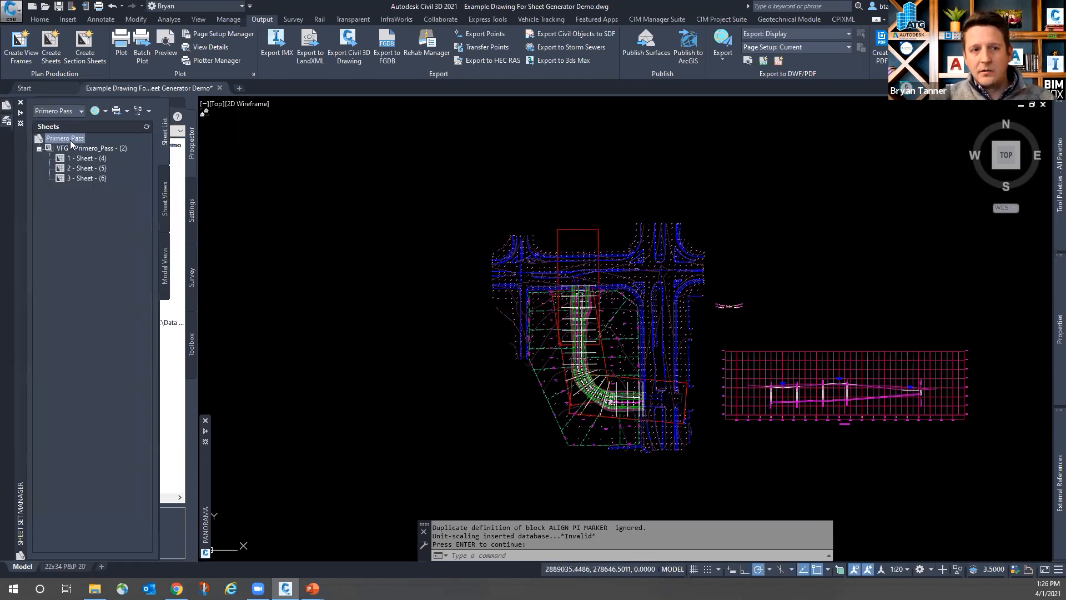
Open 1 - Sheet - (4) from the sheet set and examine its plan and profile viewports
key(Return)
mouse_move(88, 161)
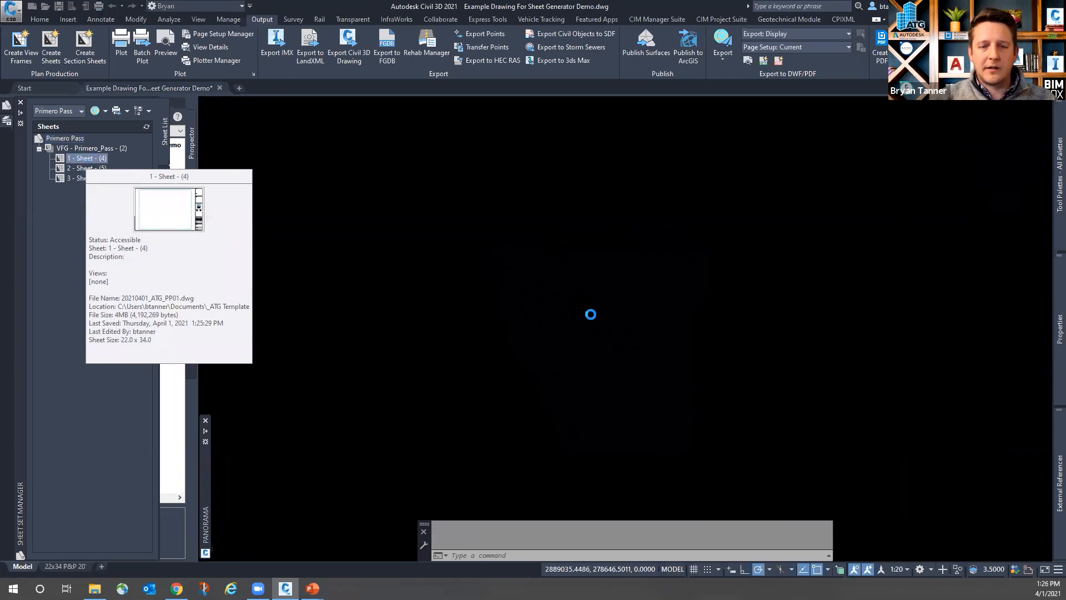
click(463, 306)
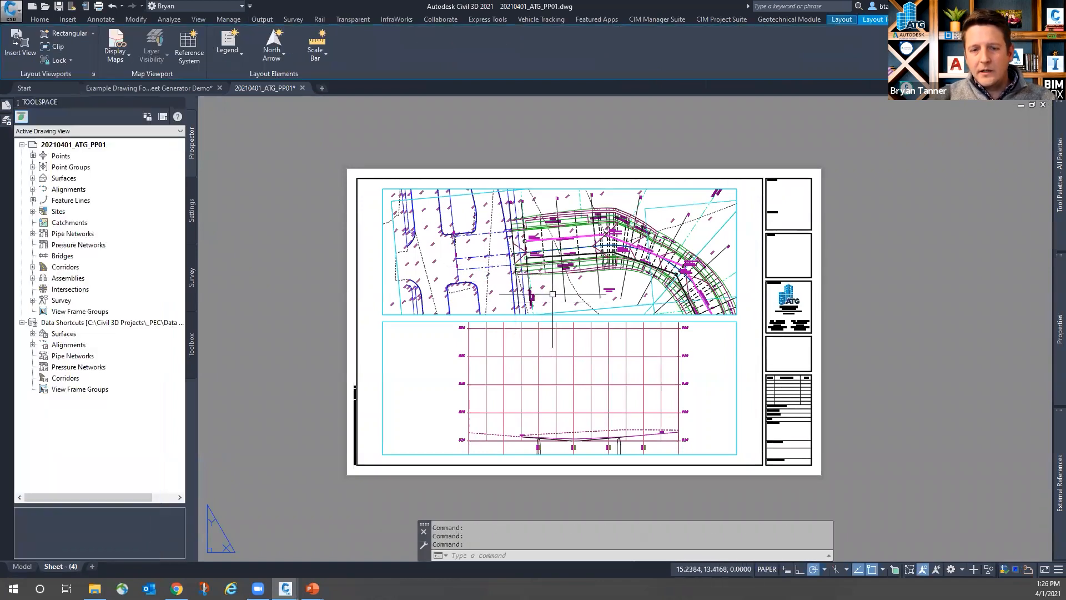
scroll(644, 360, up, 2)
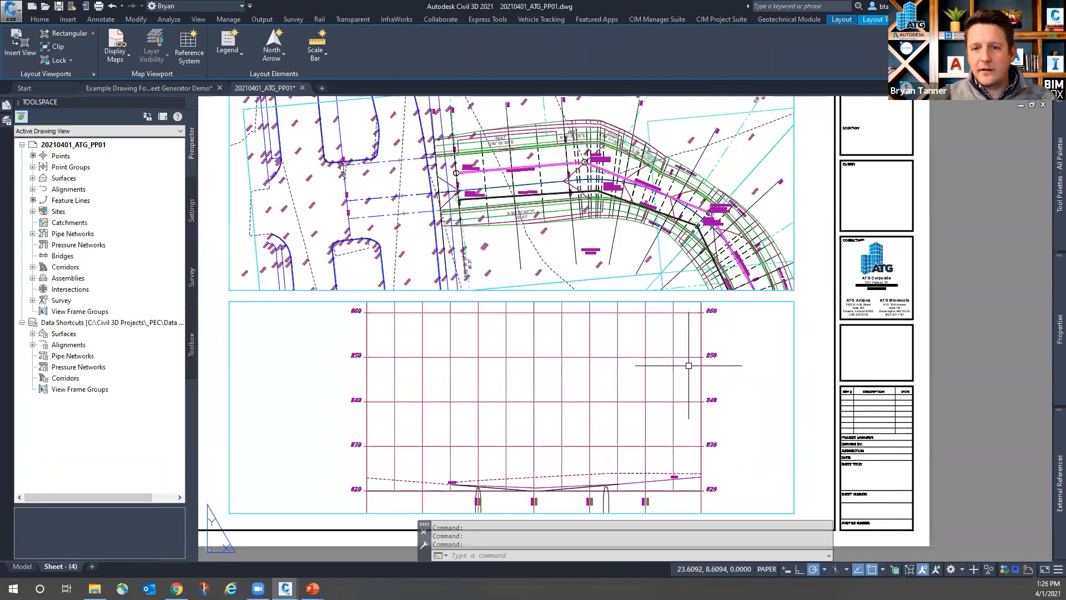
scroll(615, 505, up, 4)
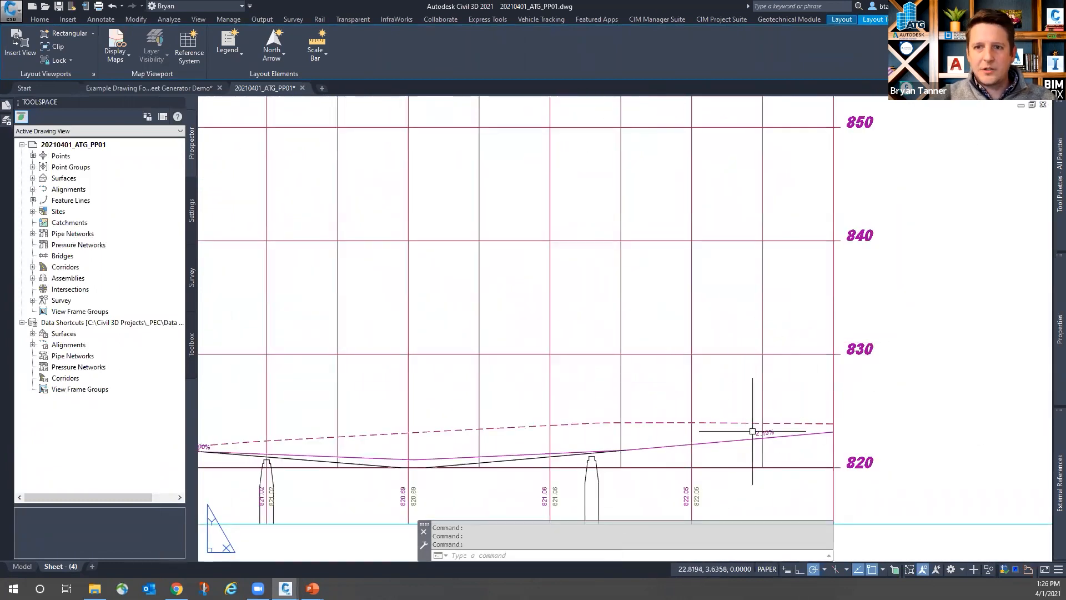
scroll(752, 432, down, 5)
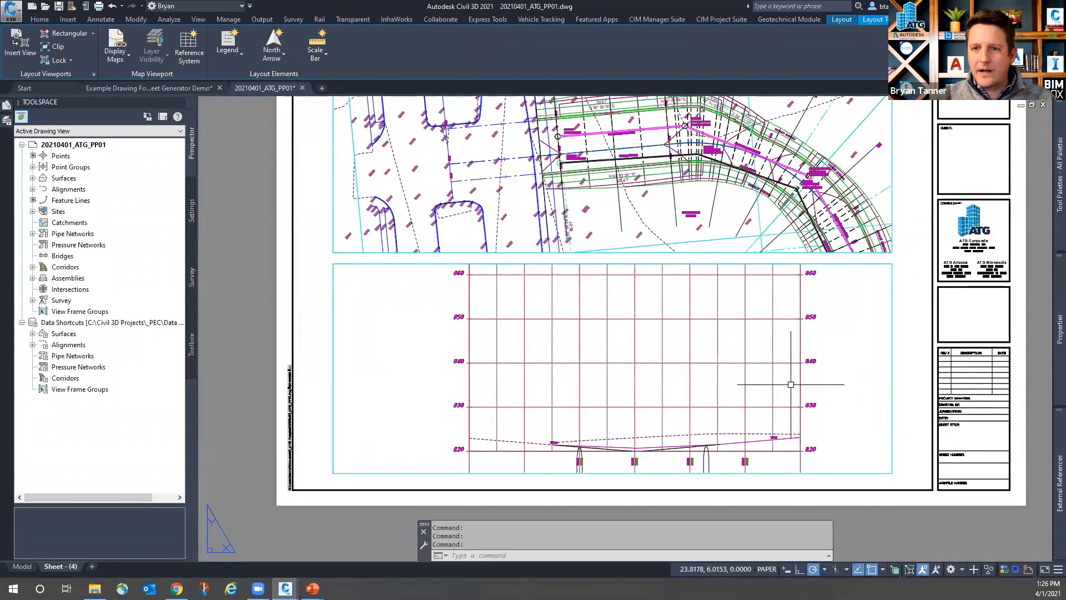
In the sheet's profile viewport, set the profile view's user-specified elevation range to minimum 800 and maximum 860
double_click(801, 336)
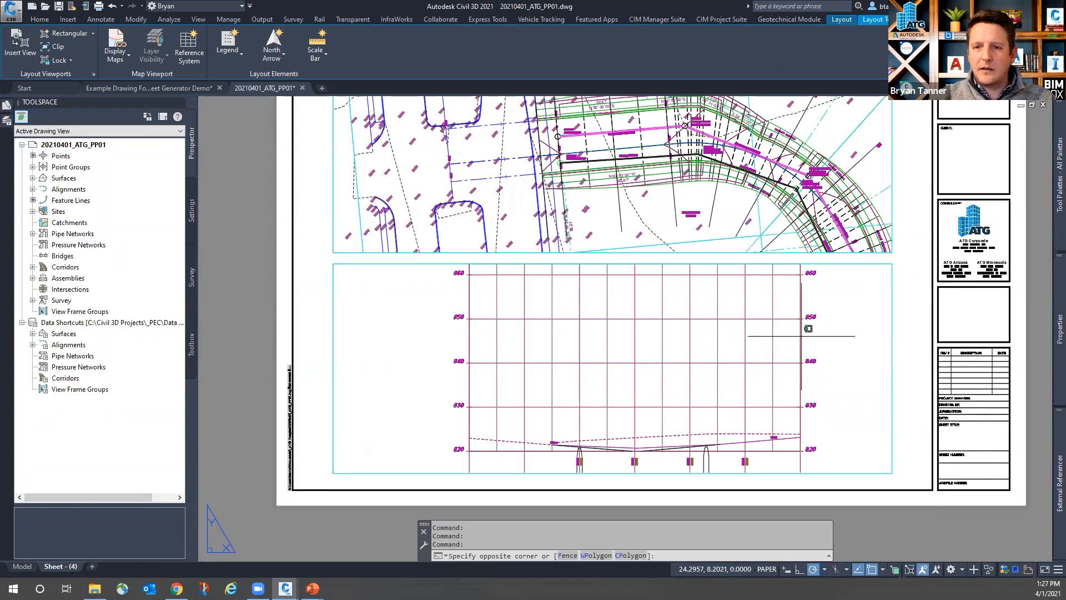
click(801, 336)
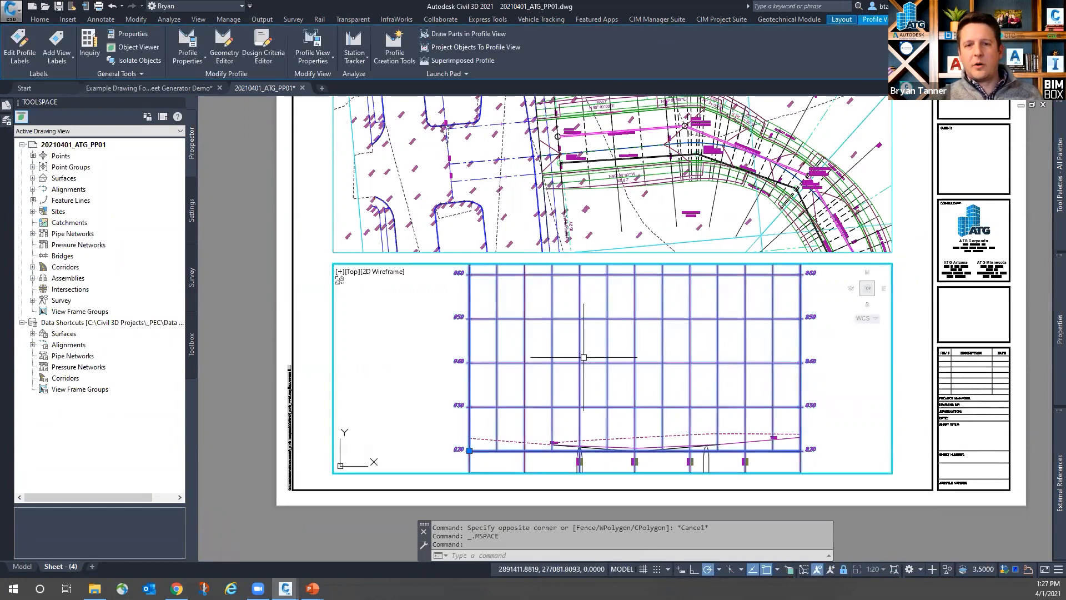
double_click(558, 338)
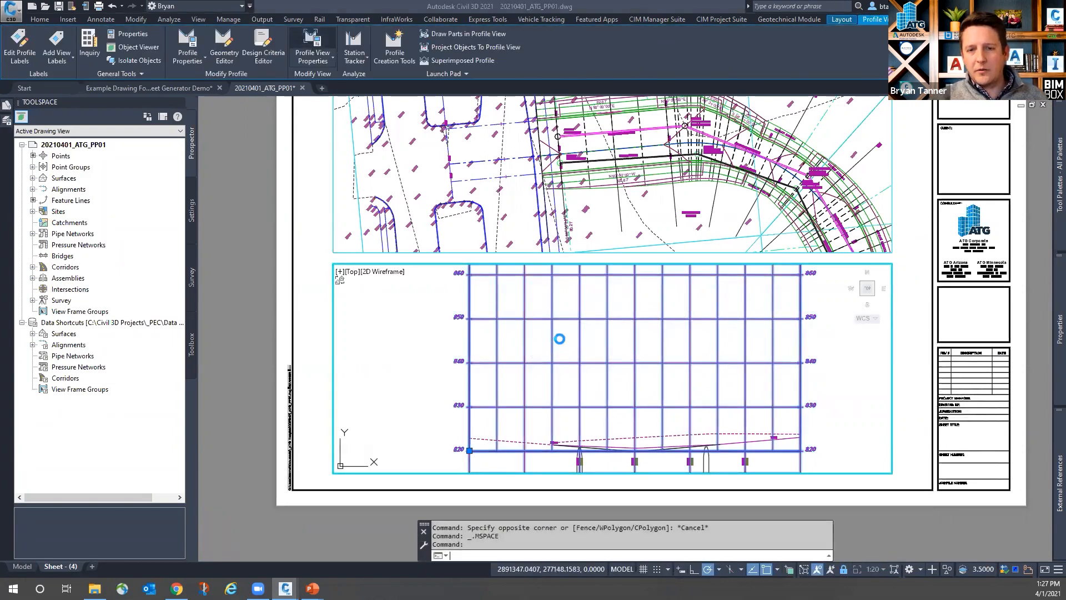
click(380, 185)
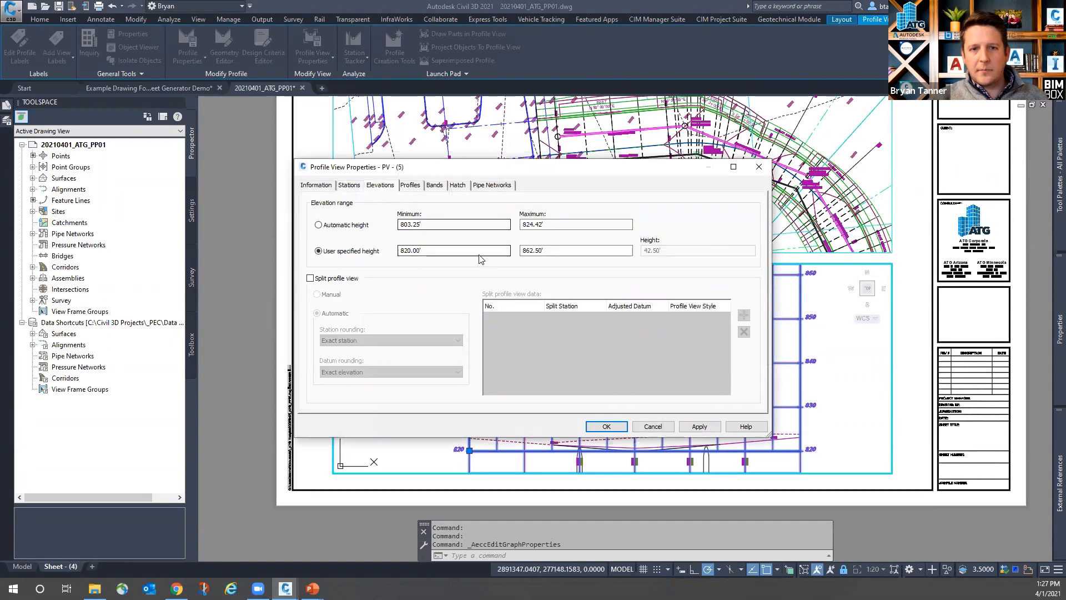
drag(433, 252, 393, 253)
text(800)
key(Tab)
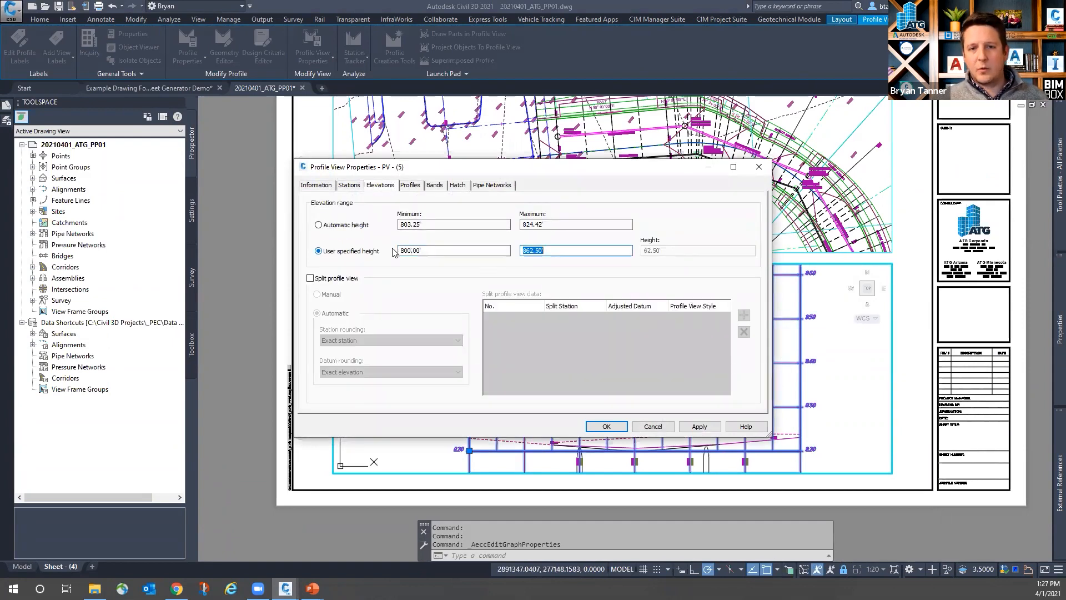
text(836)
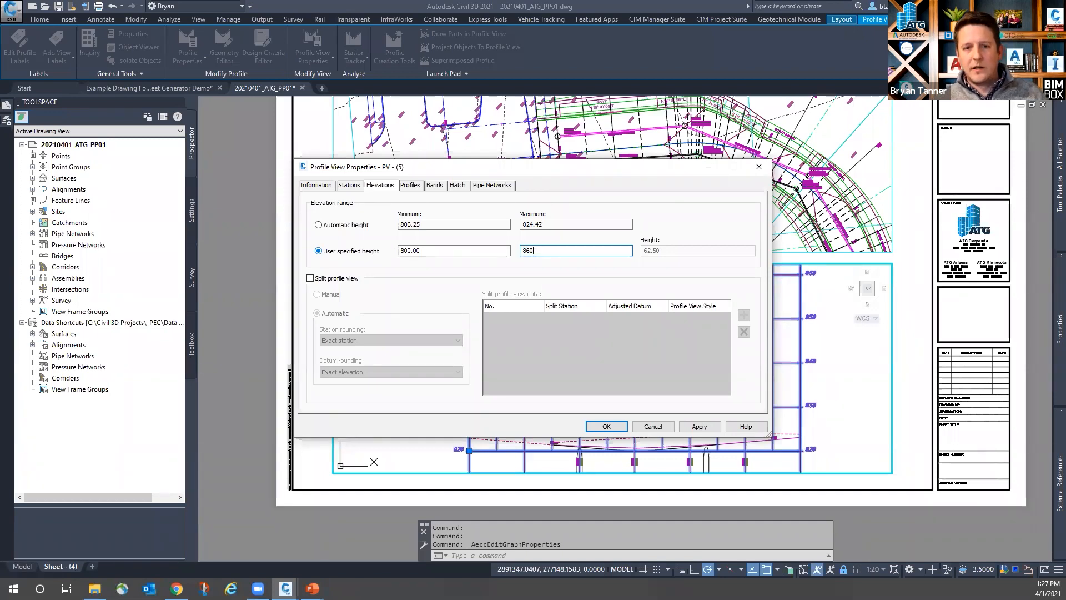
click(606, 426)
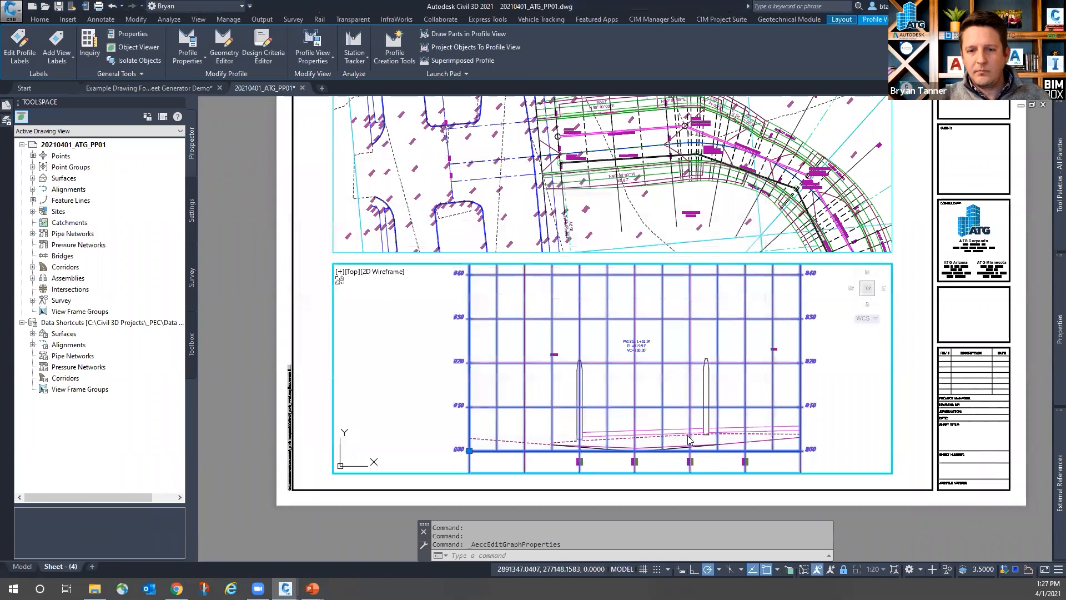
Regenerate all viewports with REA and return to paper space to review the sheet
text(rea)
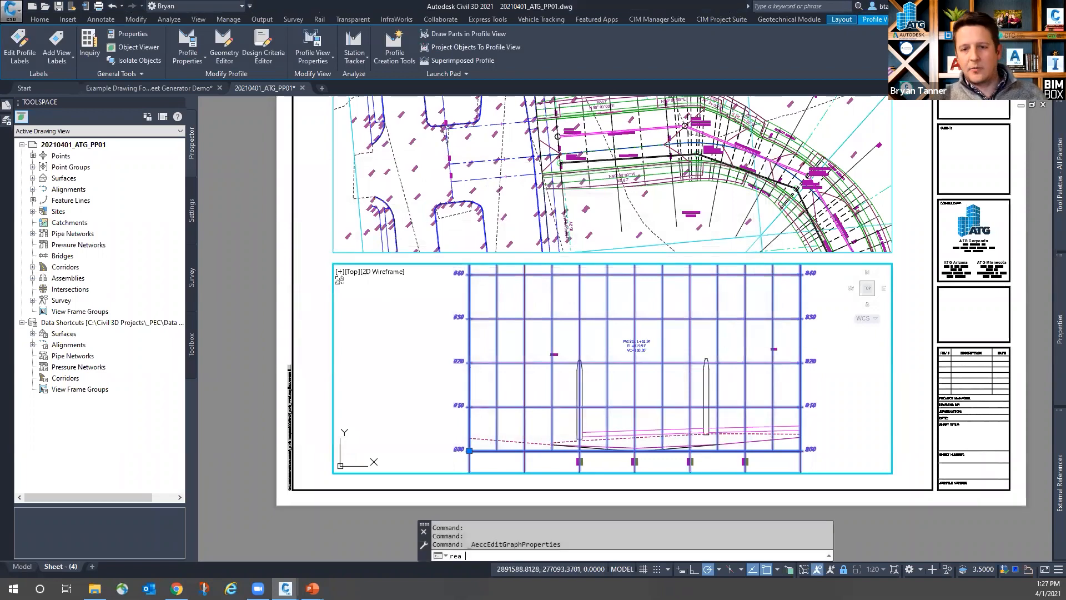
key(Return)
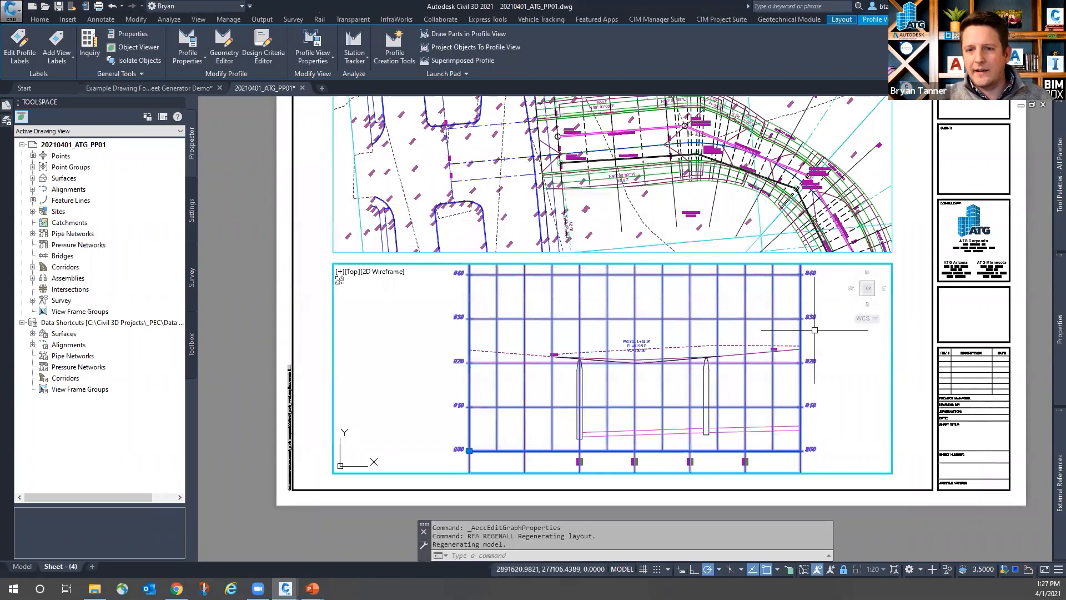
double_click(915, 324)
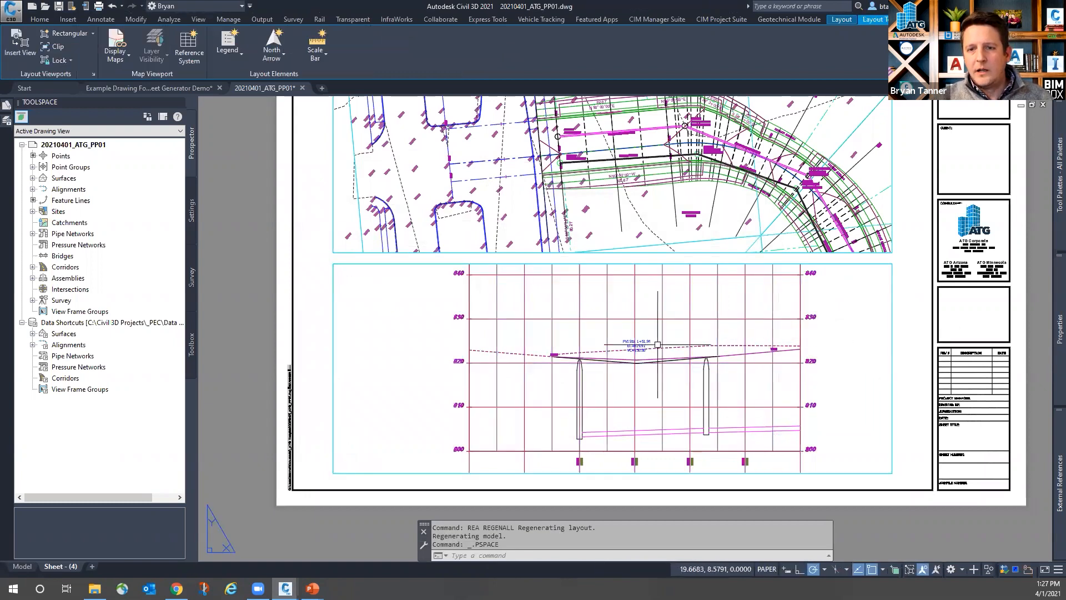
scroll(475, 412, down, 2)
scroll(564, 270, up, 2)
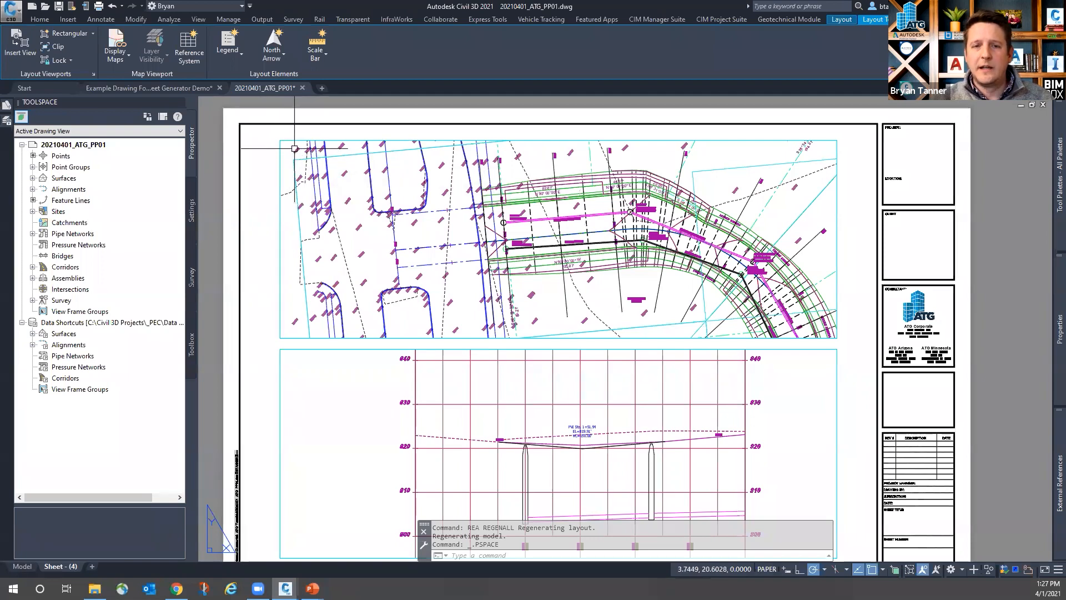
In the Example Drawing For Sheet Generator Demo, rotate the view frame at the road's east end and shift it eastward along the alignment
click(148, 88)
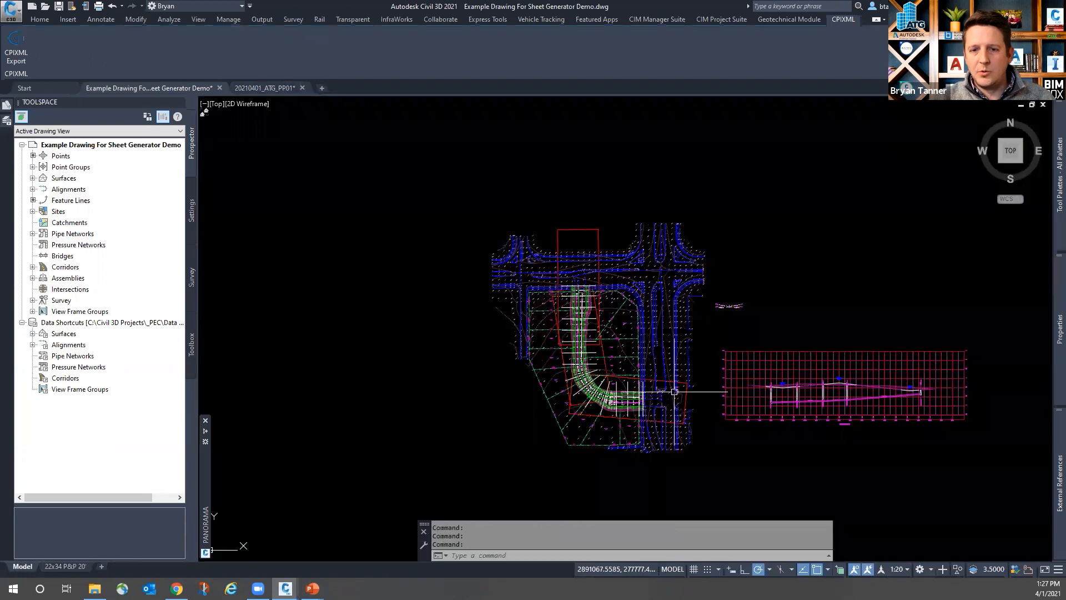
scroll(676, 393, up, 6)
scroll(732, 405, up, 3)
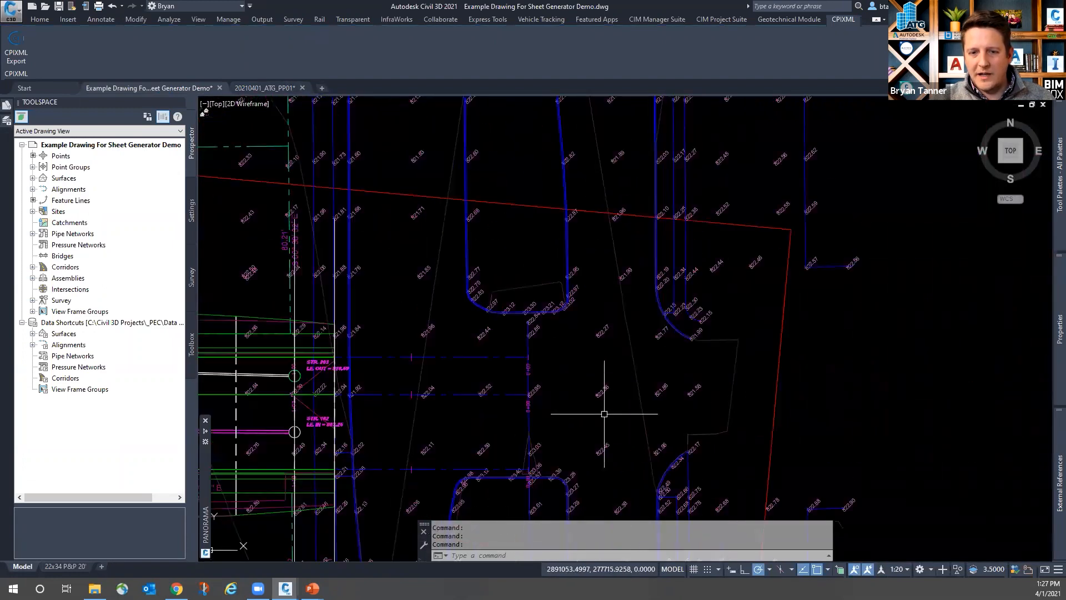
scroll(742, 390, down, 3)
click(742, 389)
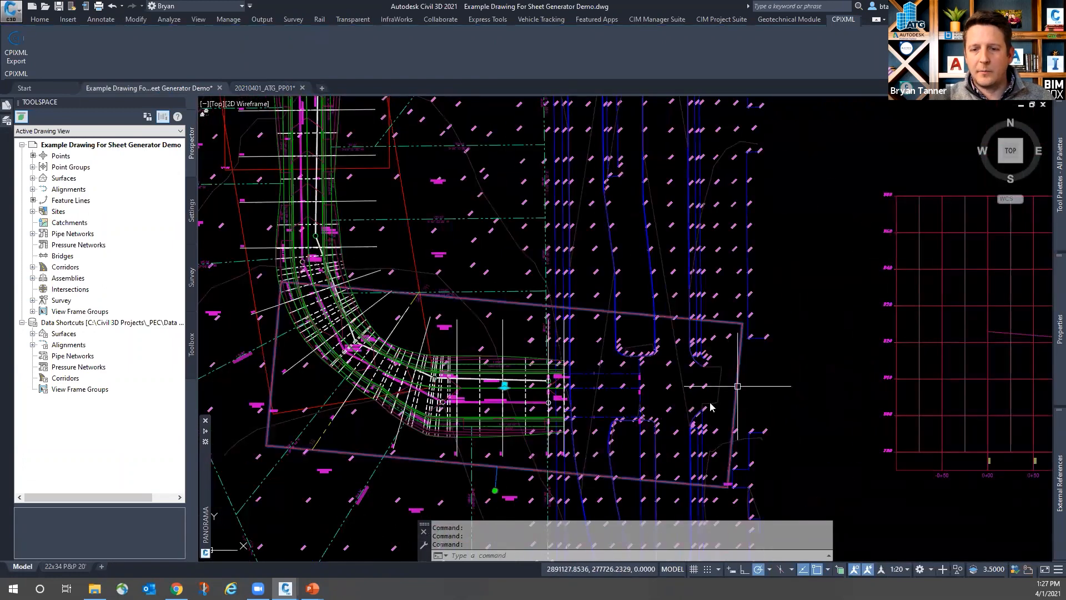
click(494, 490)
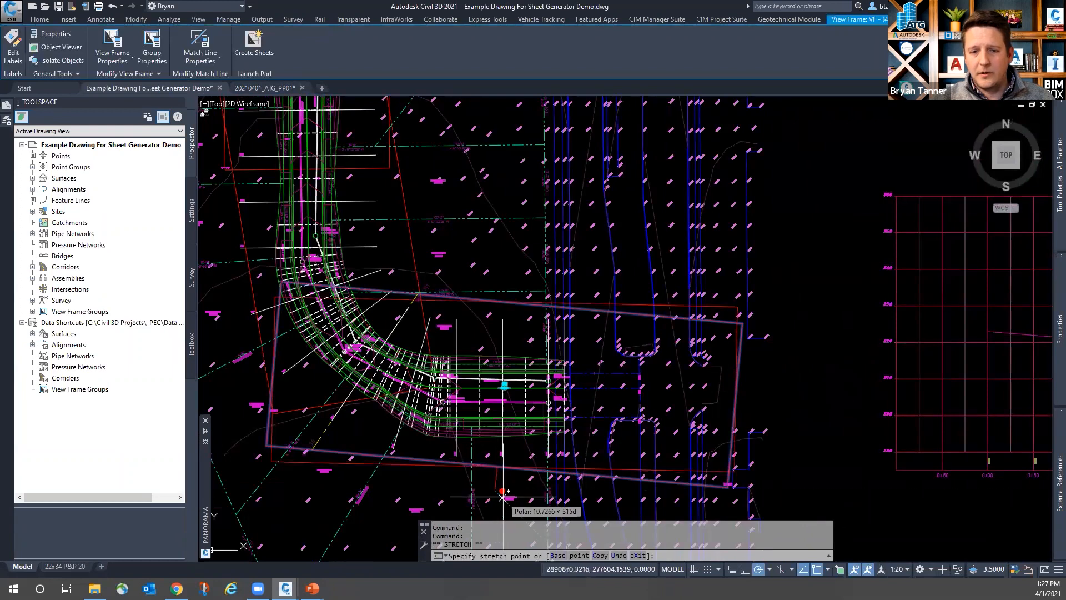
scroll(498, 403, down, 3)
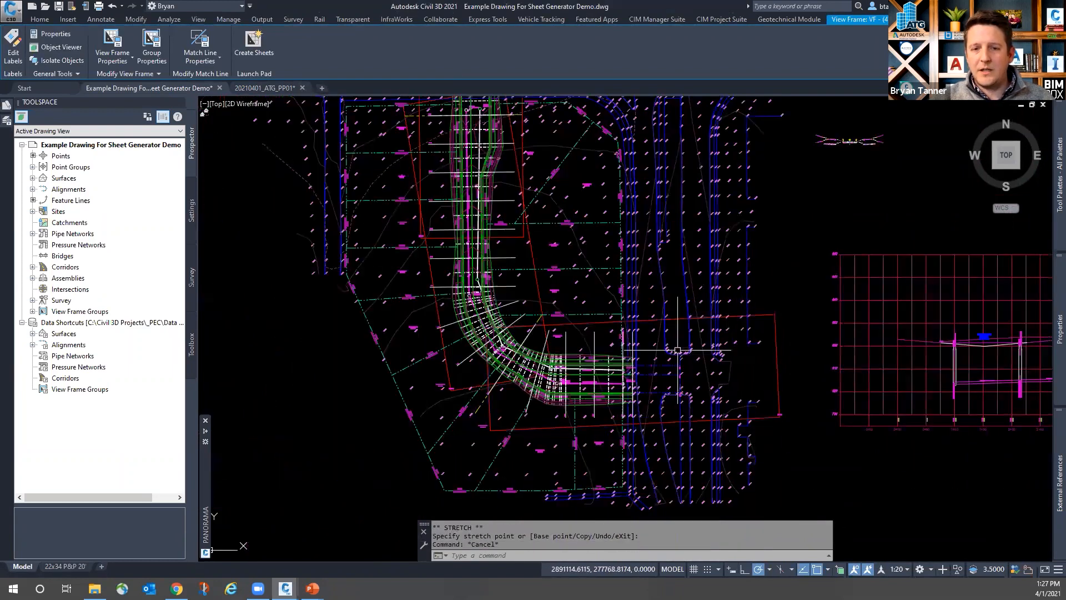
key(Escape)
Return to the 20210401_ATG_PP01 sheet drawing and close it
click(274, 90)
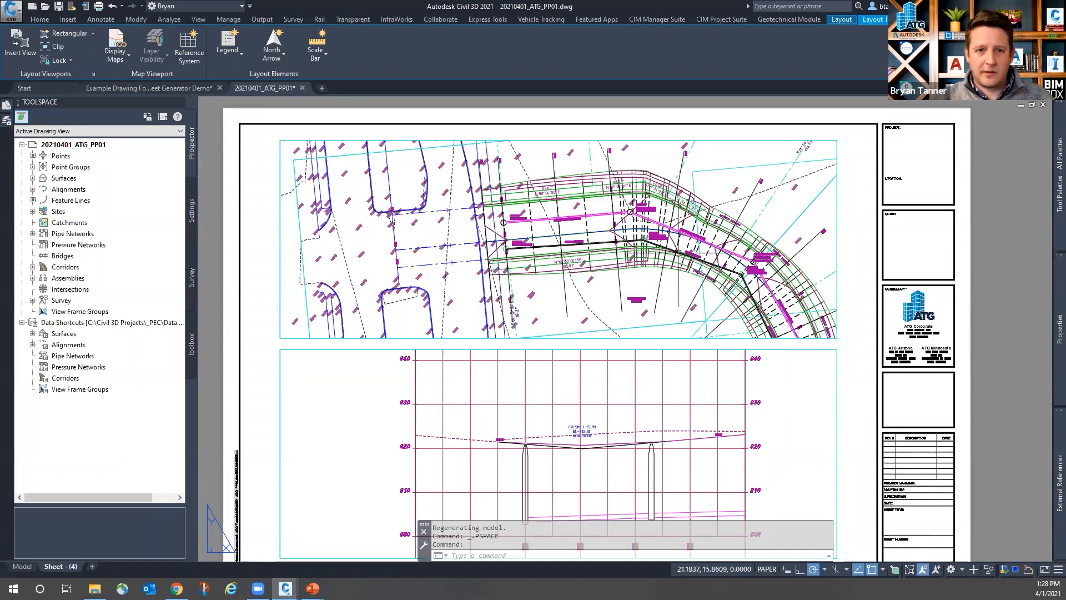
click(302, 88)
click(556, 317)
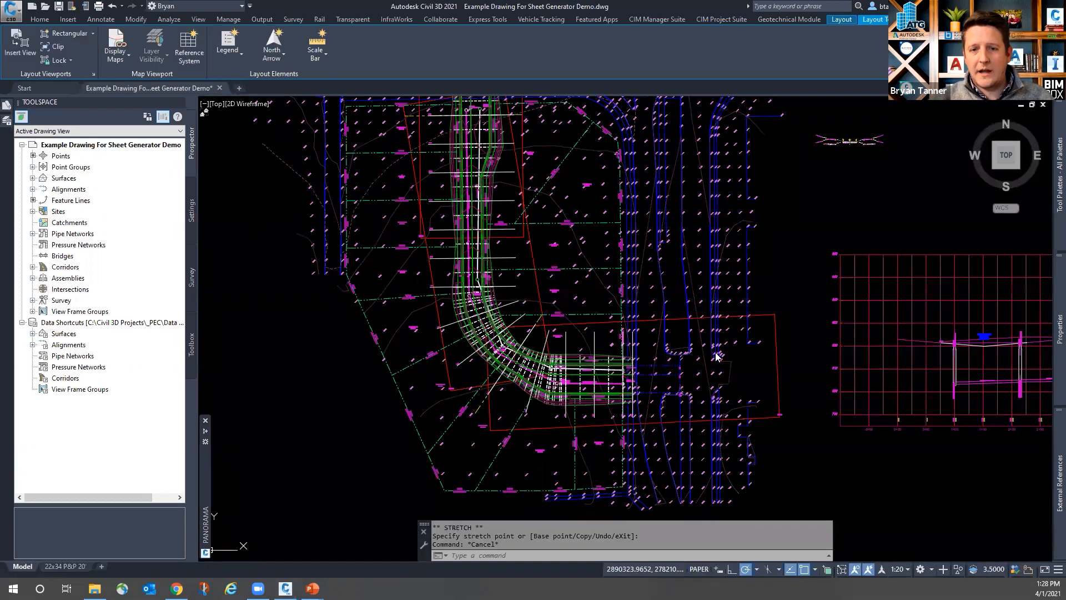
Rotate the view frame at the road's east end so its long edges run horizontally
click(778, 364)
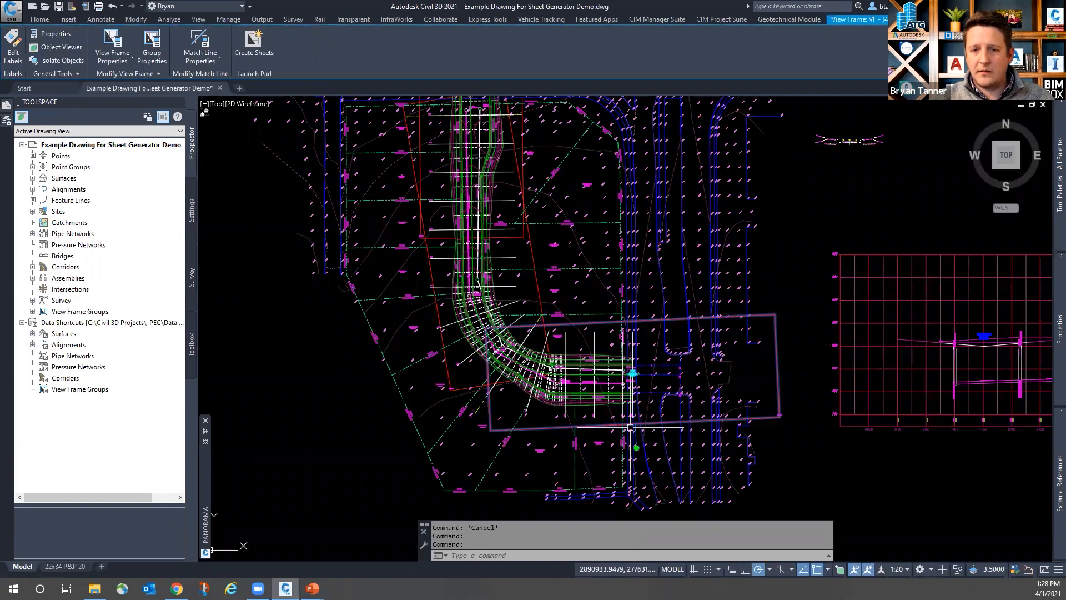
click(636, 447)
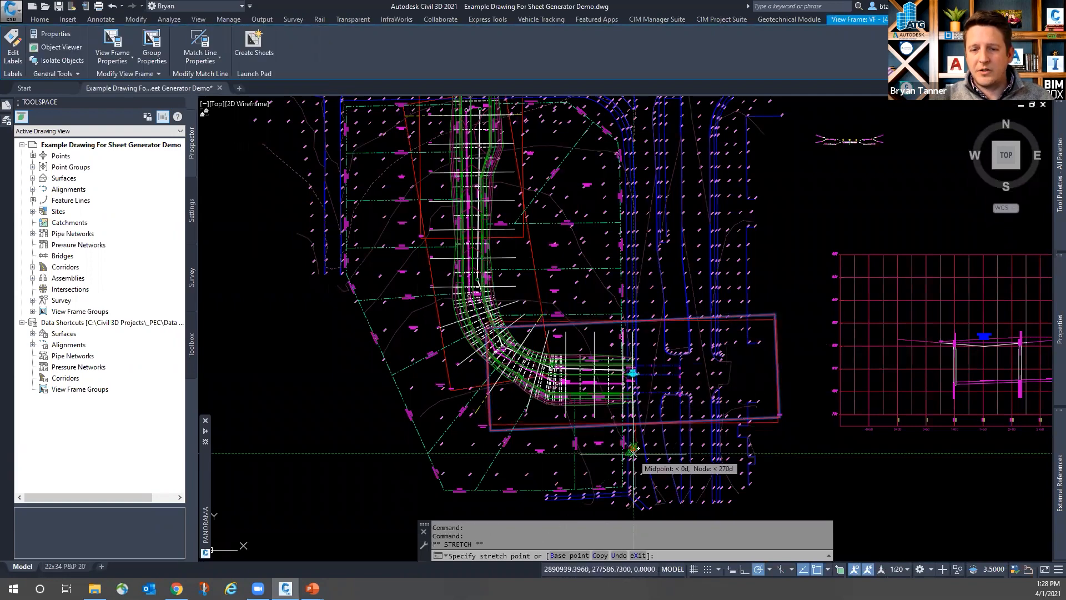
click(633, 448)
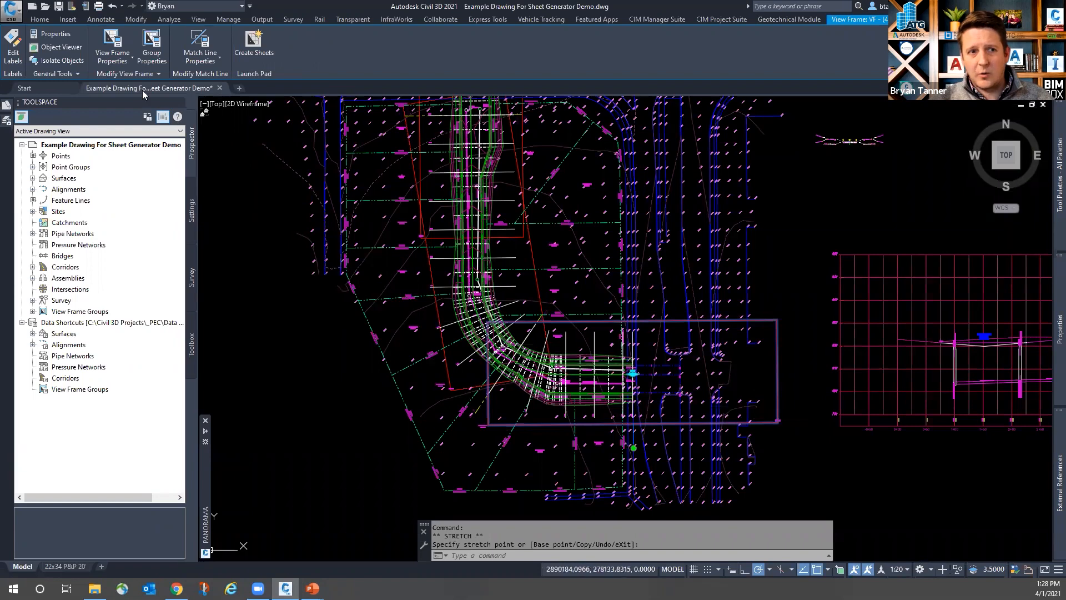
key(Escape)
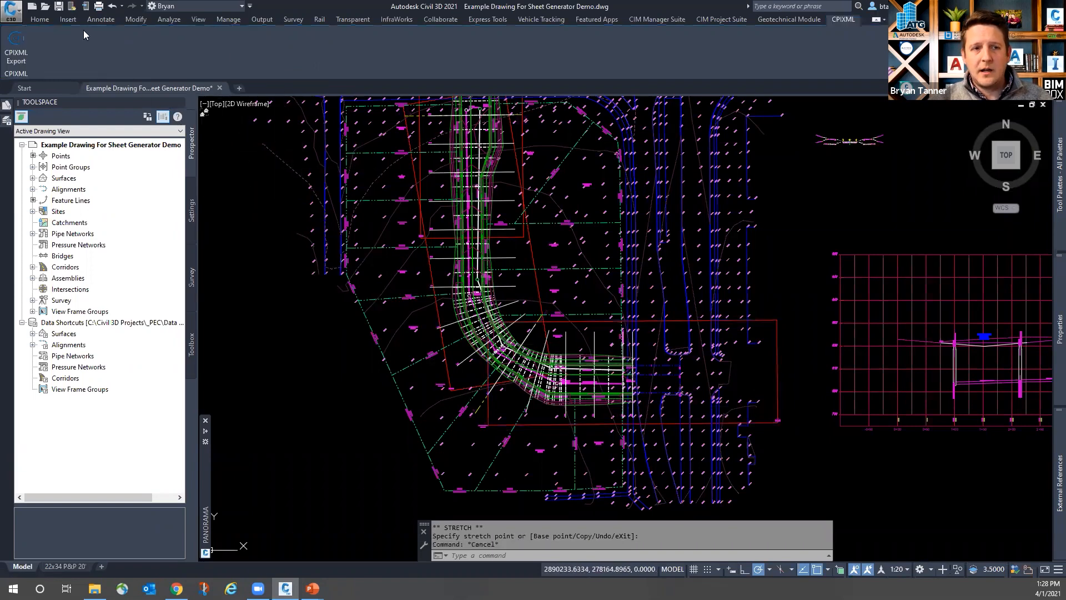
click(263, 20)
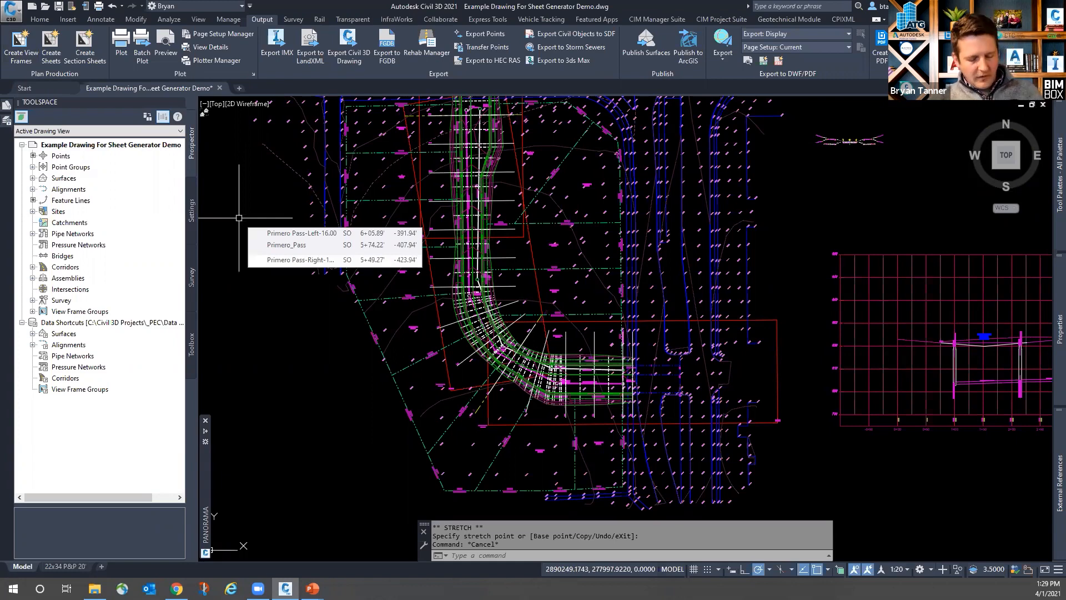
key(alt+Tab)
key(alt+Tab)
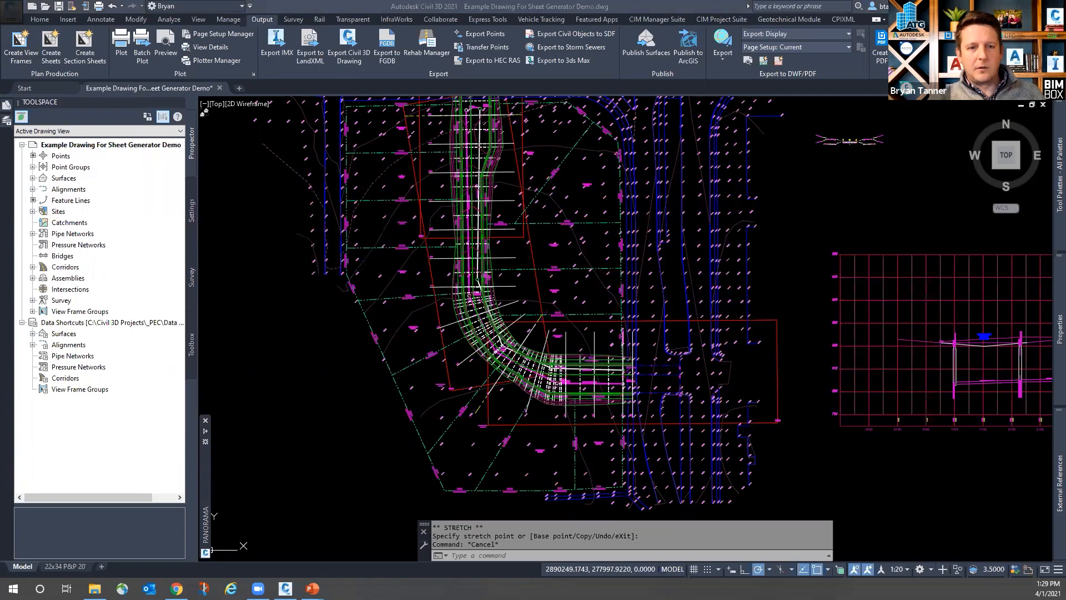
key(Right)
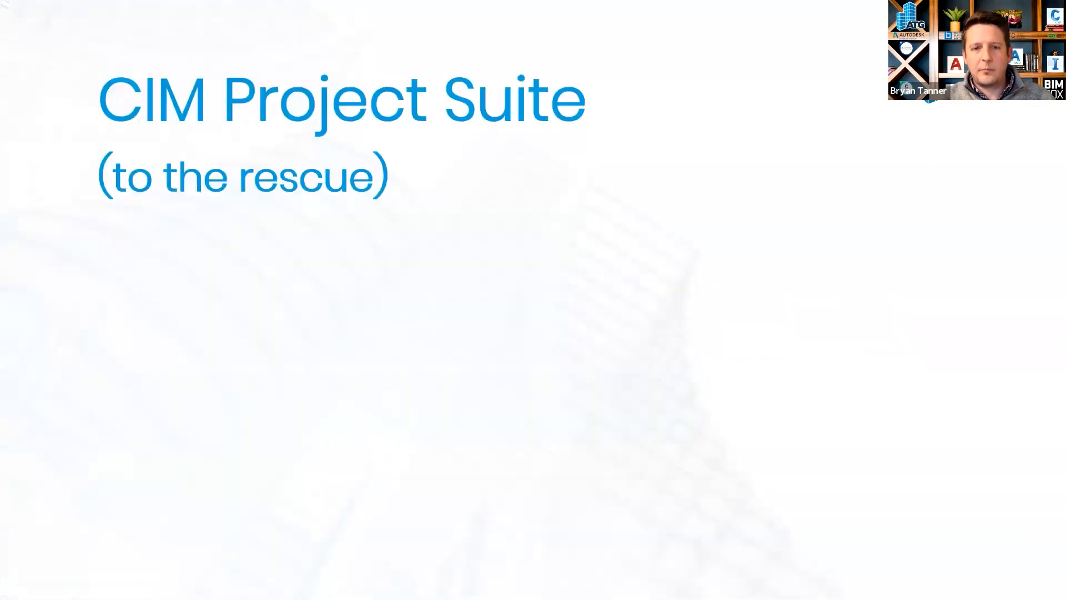
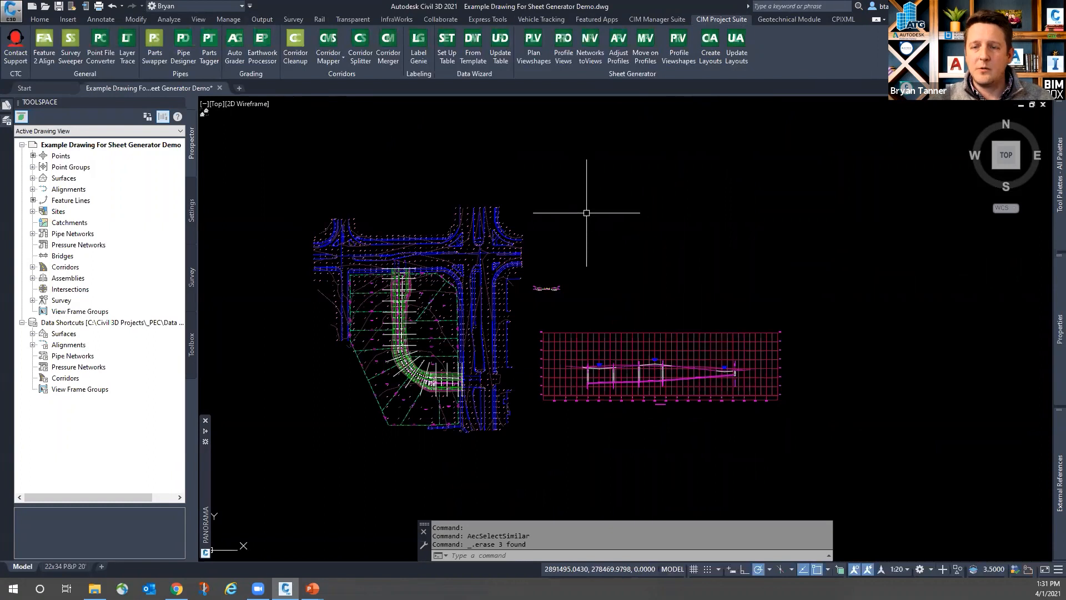
Open the 22x34 P&P 20' layout and examine its plan and profile viewports
click(262, 19)
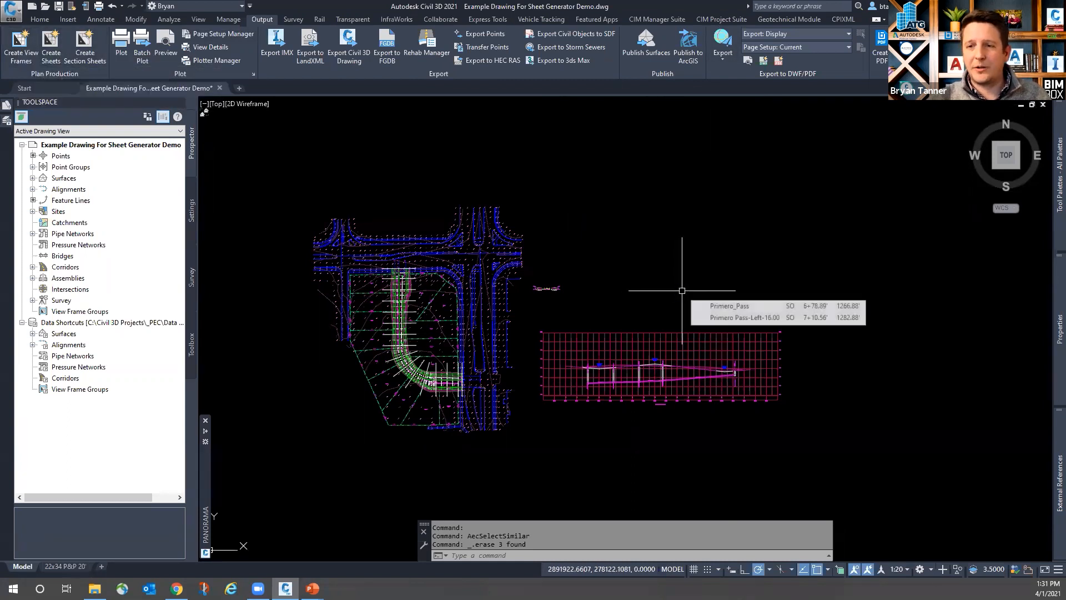
click(727, 19)
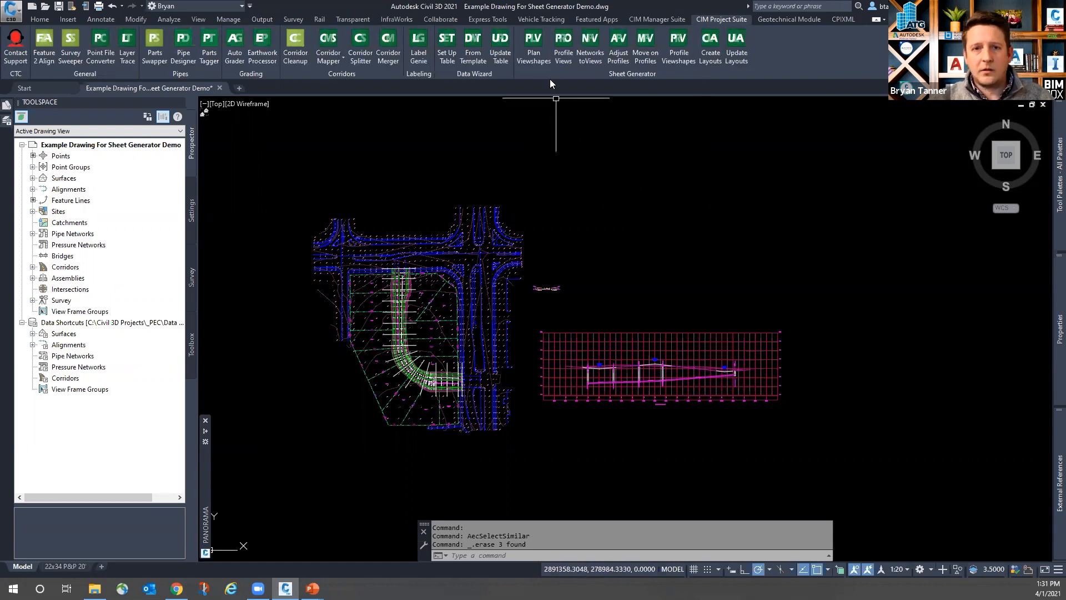
click(63, 567)
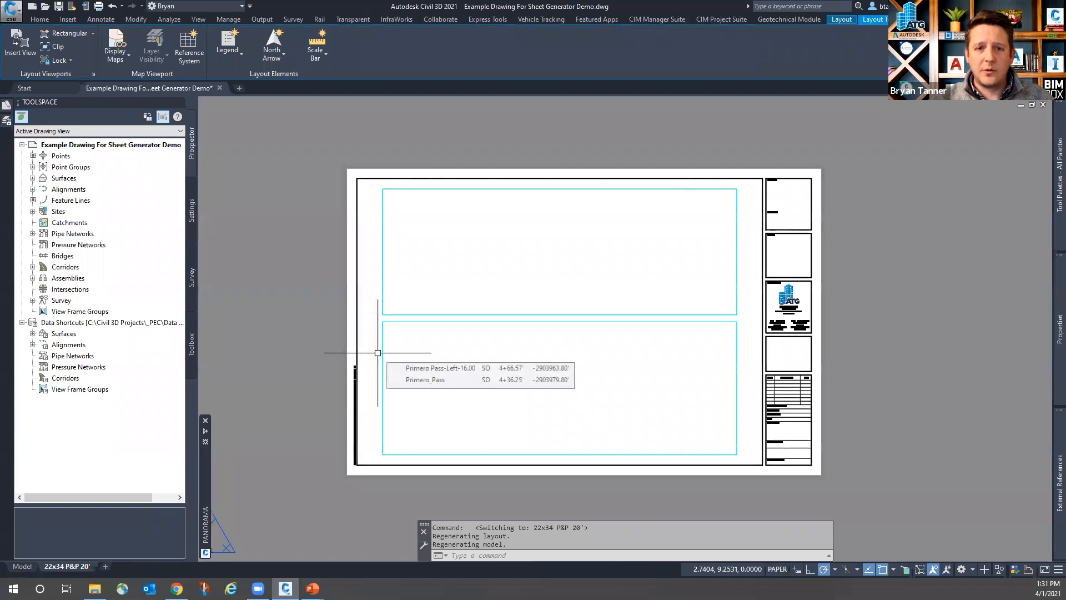
click(382, 350)
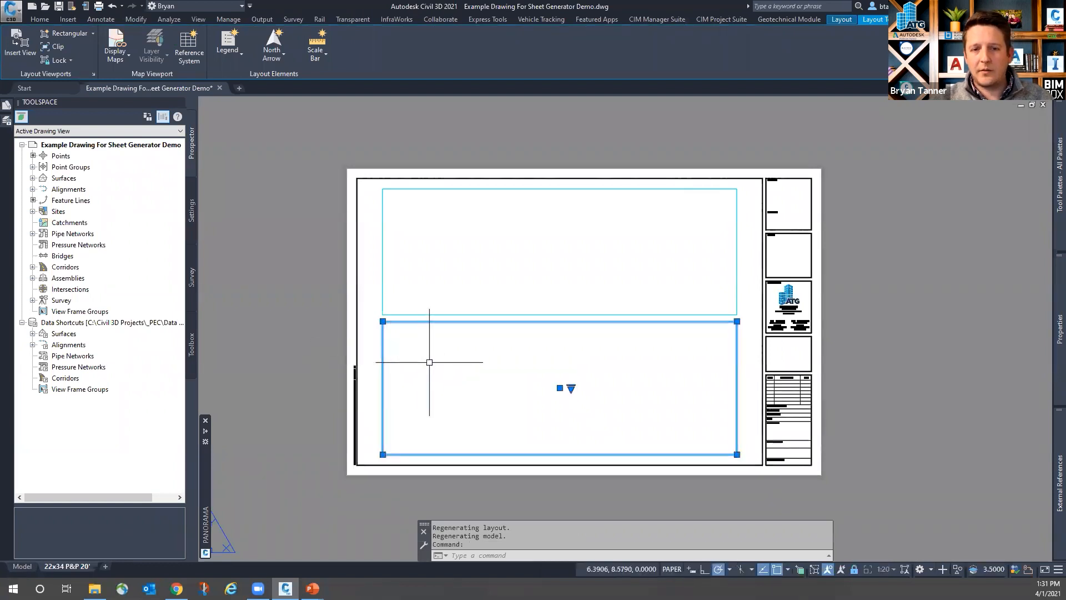
key(Escape)
click(386, 254)
key(Escape)
click(383, 241)
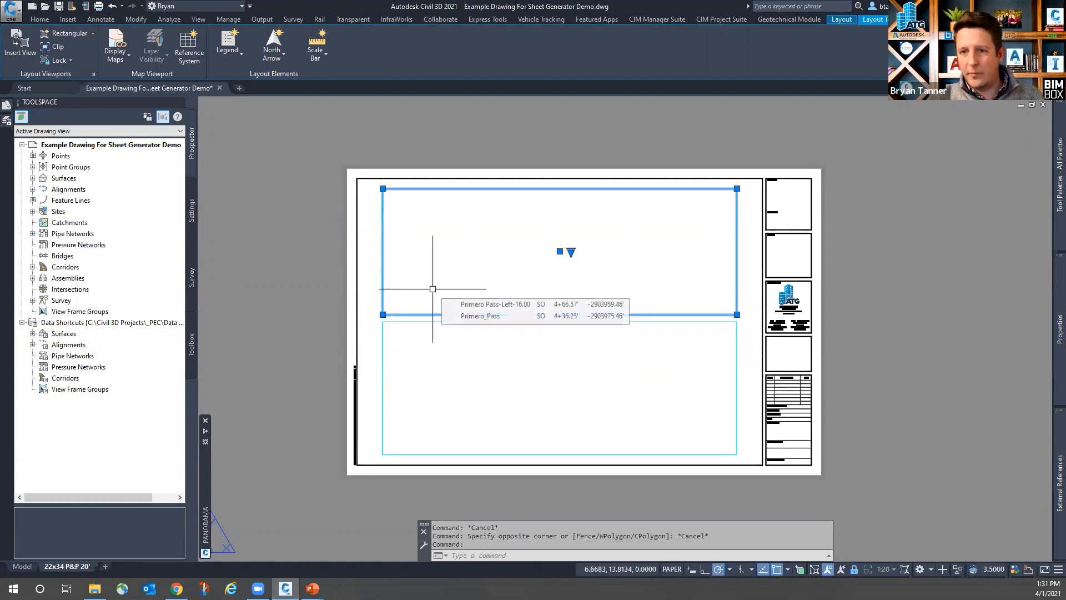
key(Escape)
key(Escape)
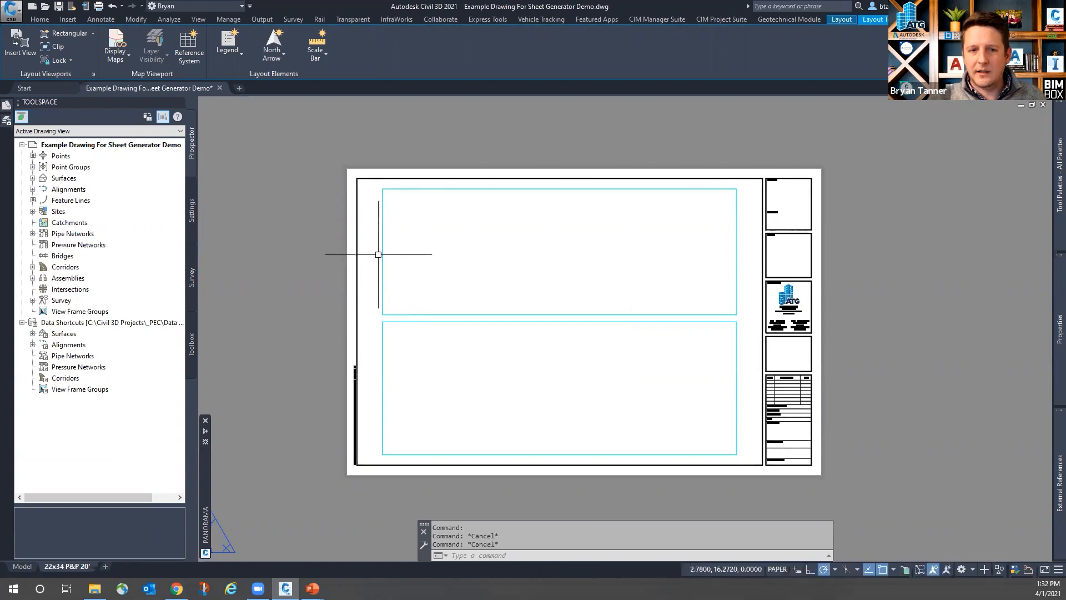
Check the block properties of the Plan Viewshape and Profile Viewshape frames around the sheet's two viewports
mouse_move(383, 246)
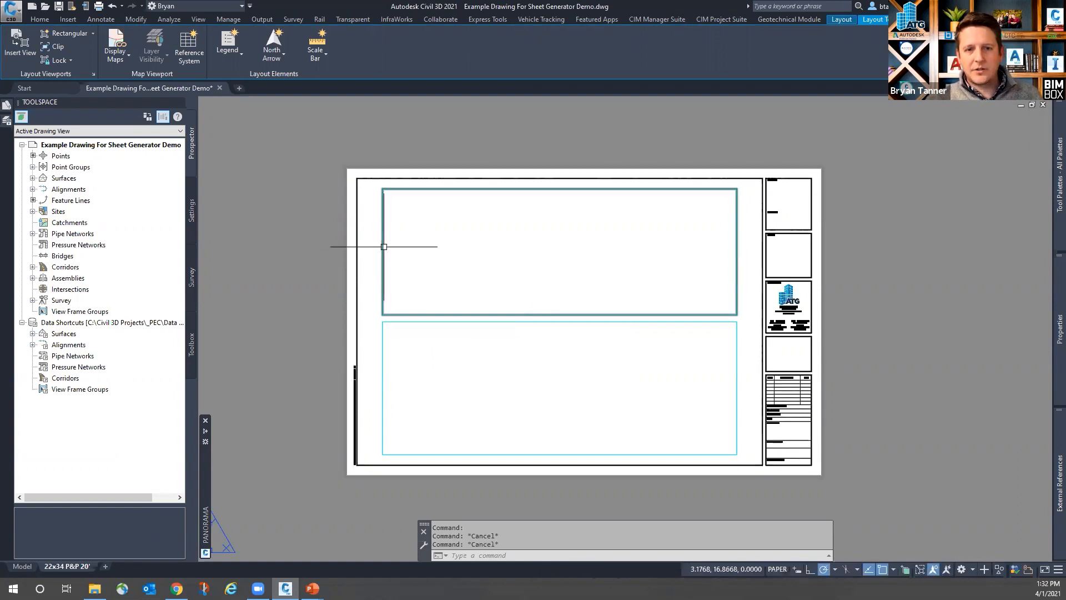
key(Delete)
key(Escape)
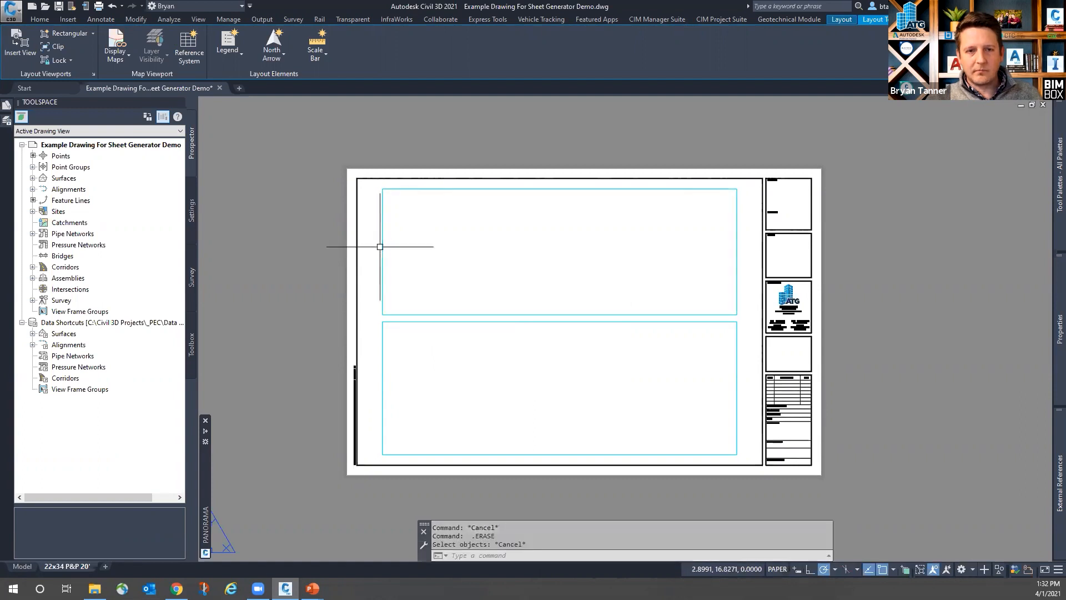
click(383, 245)
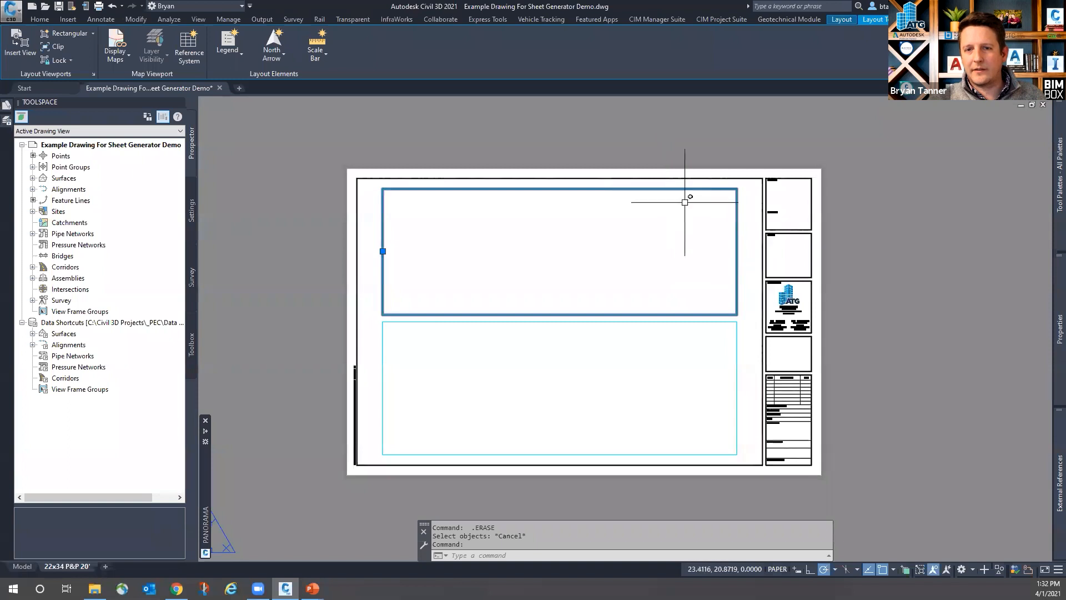
mouse_move(1053, 290)
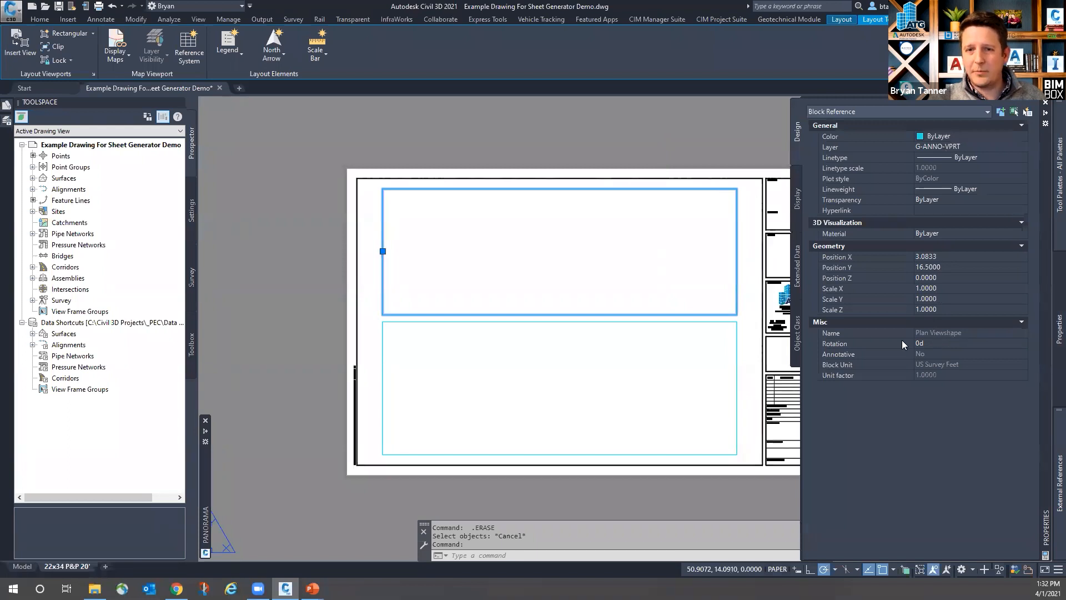
key(Escape)
key(Escape)
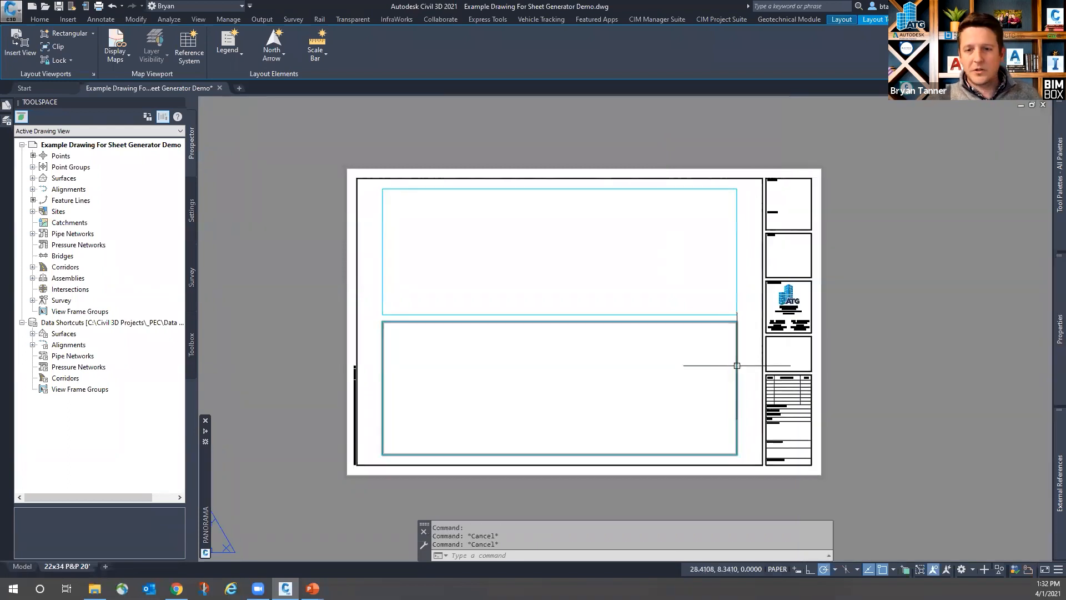
click(736, 364)
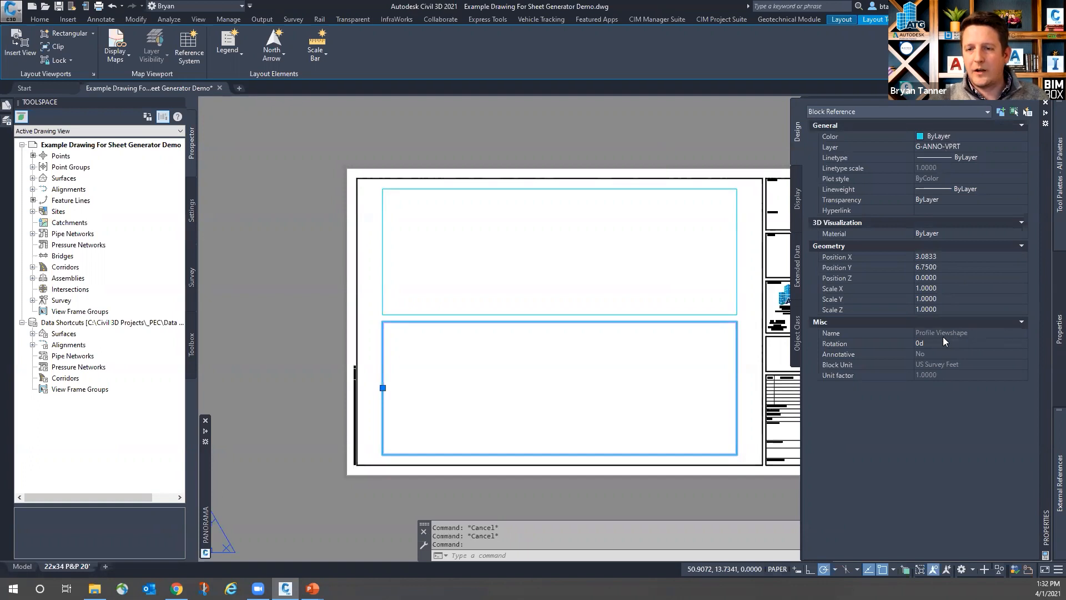
key(Escape)
click(737, 233)
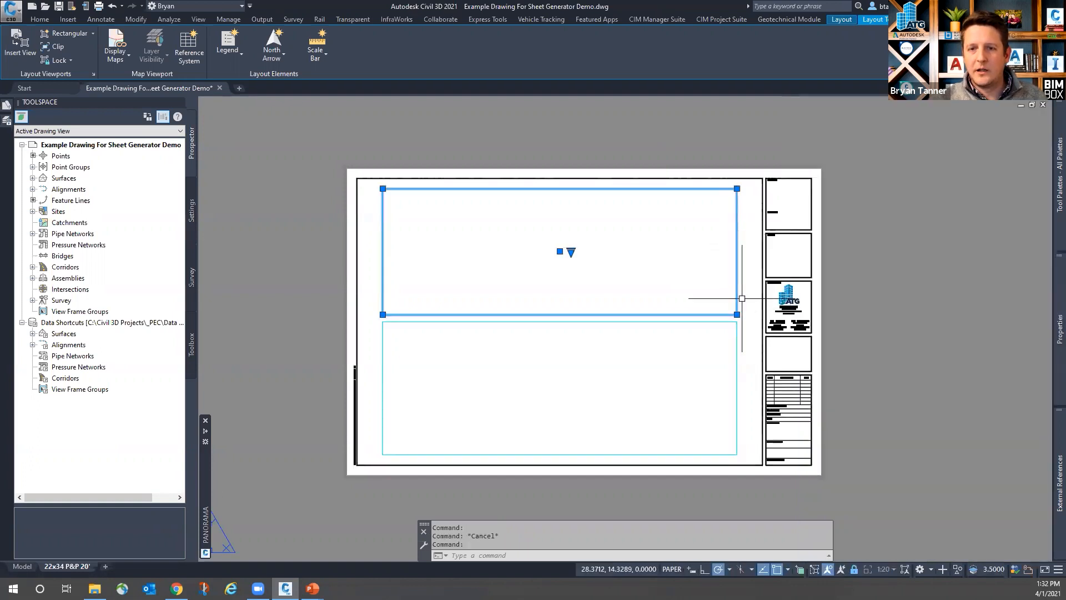
key(Escape)
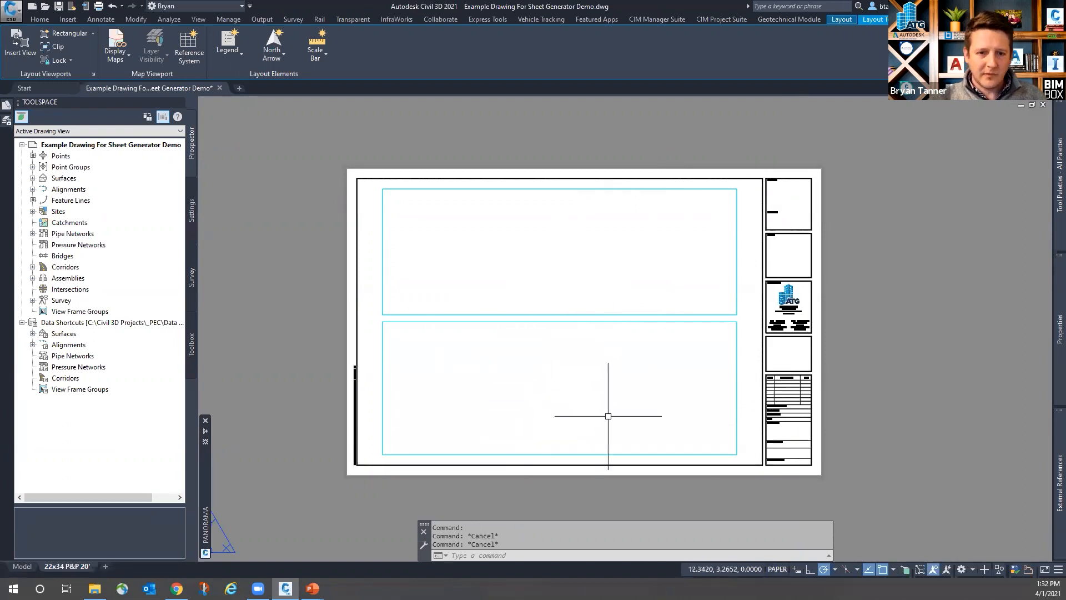
Return from the sheet layout to model space with nothing selected
click(22, 567)
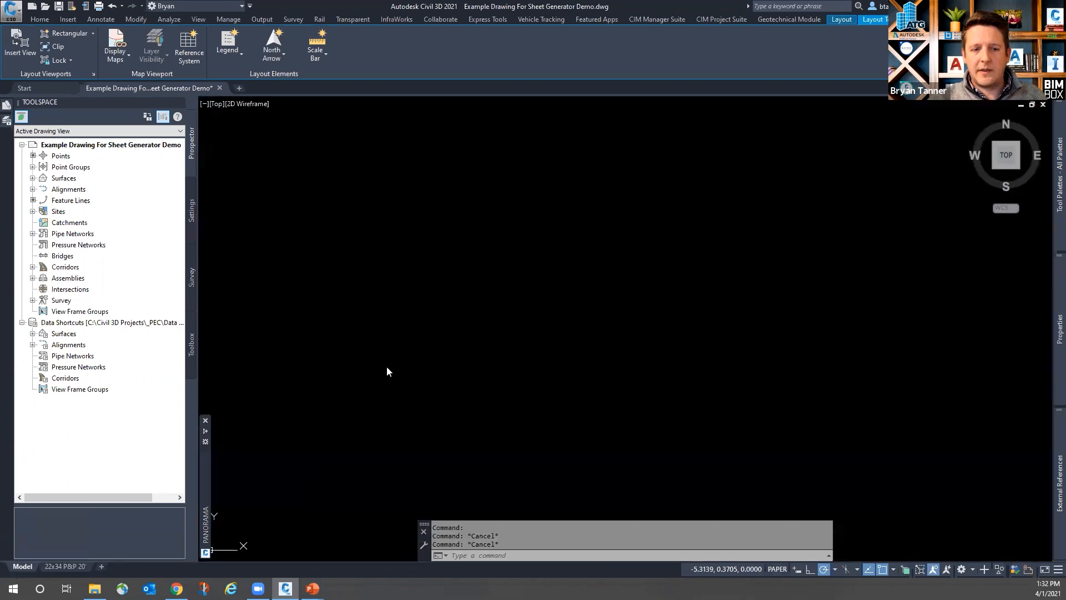
click(665, 276)
key(Escape)
key(Escape)
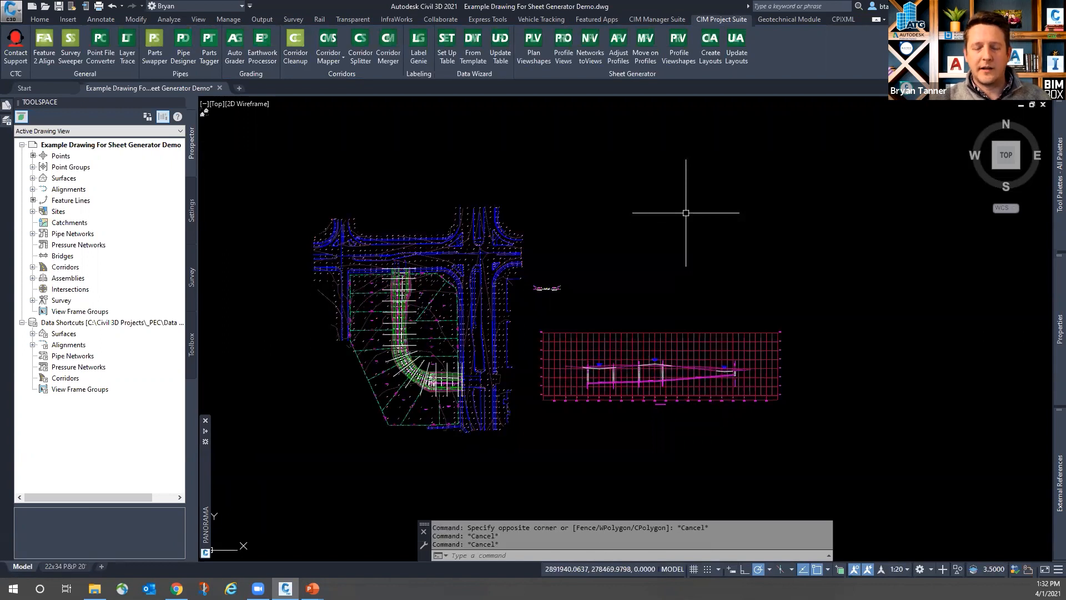
Insert the _MATCHLINE block from the current drawing's blocks in the empty area above the profile view, keeping its default attribute values
text(I)
key(Return)
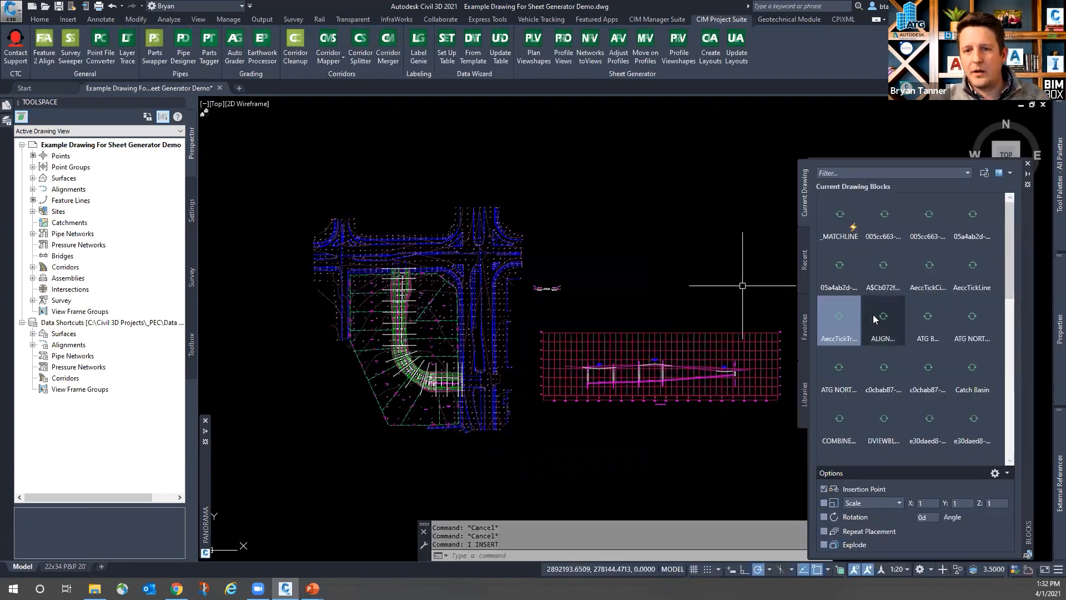
click(848, 310)
scroll(866, 293, down, 10)
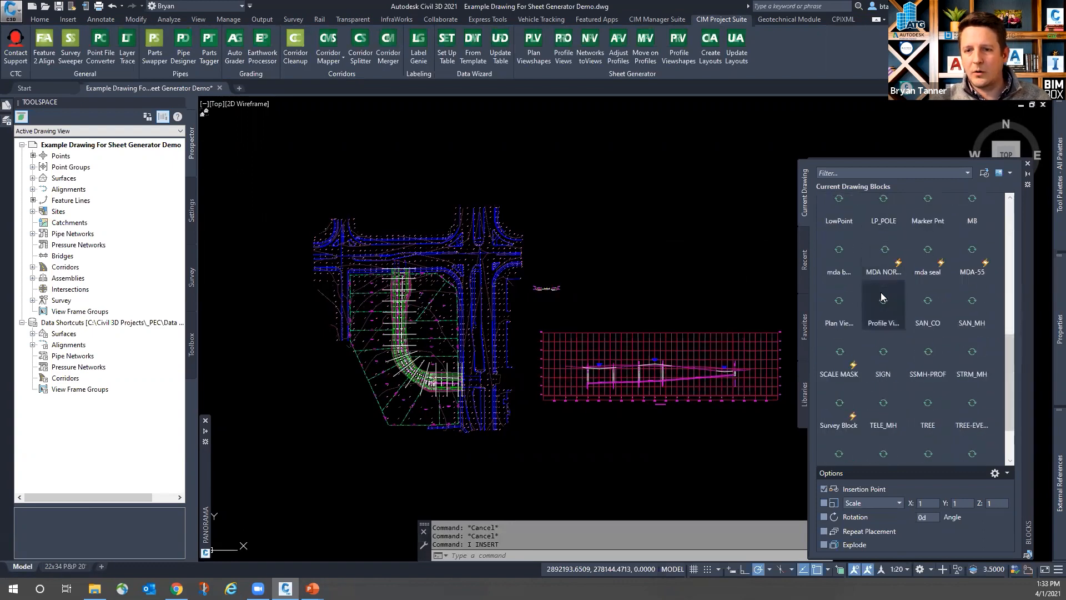
scroll(887, 304, up, 1)
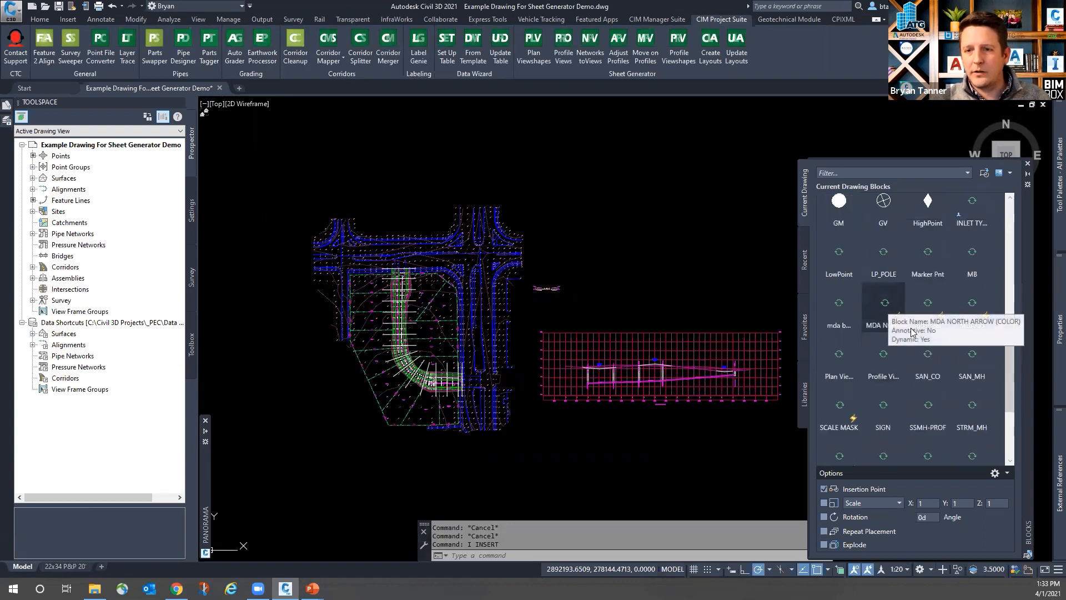
scroll(877, 322, up, 4)
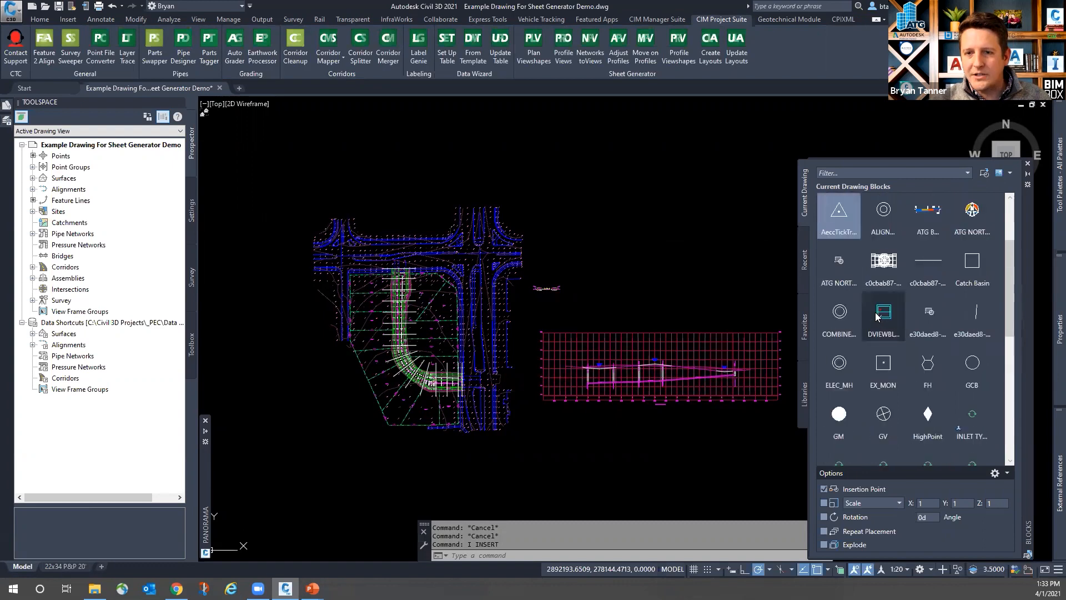
scroll(877, 316, up, 2)
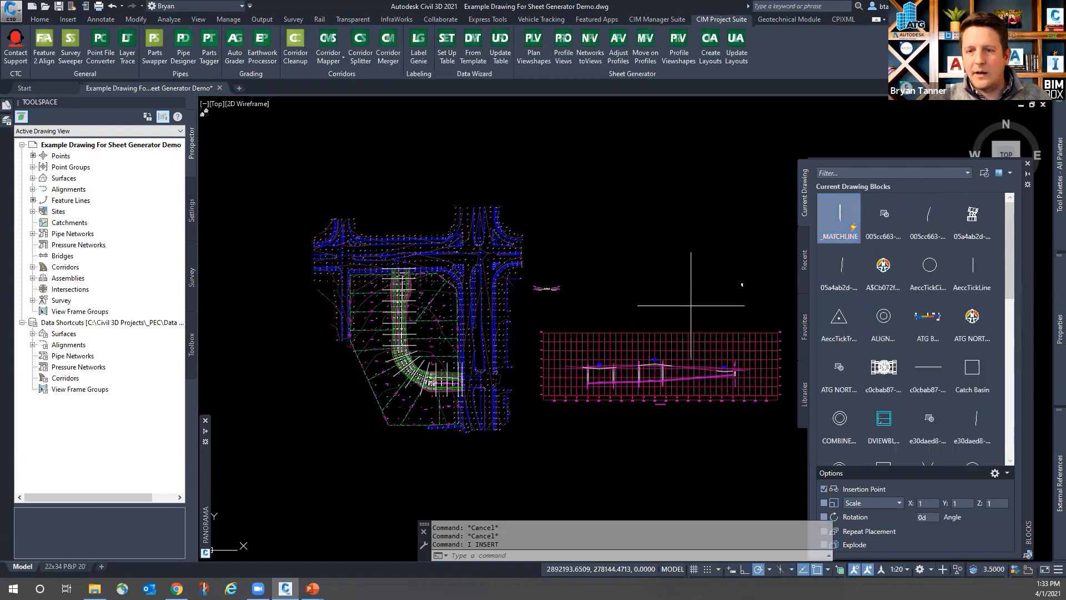
click(573, 236)
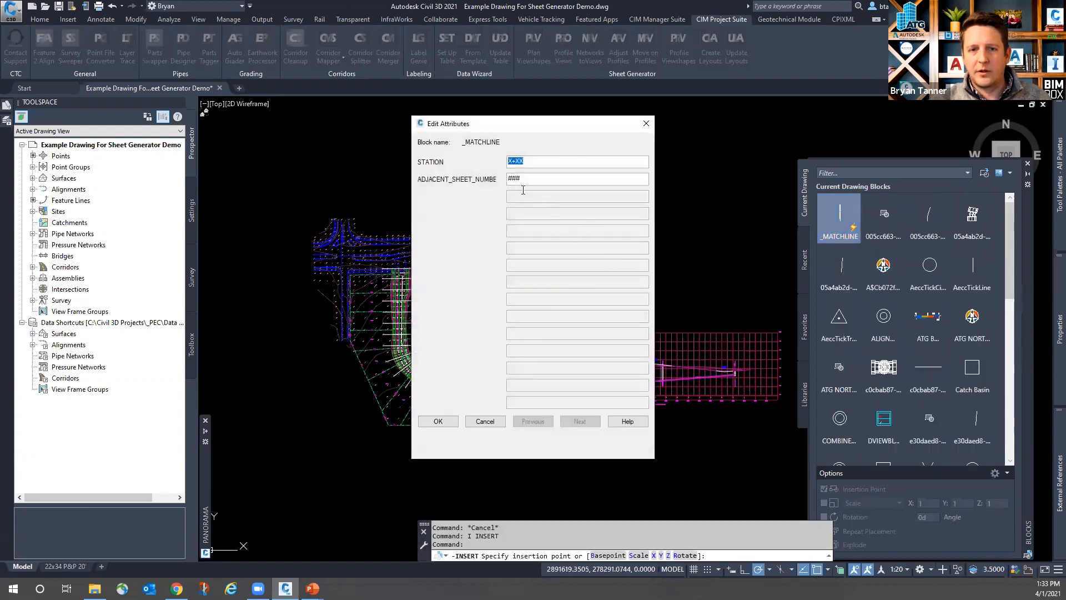
click(436, 422)
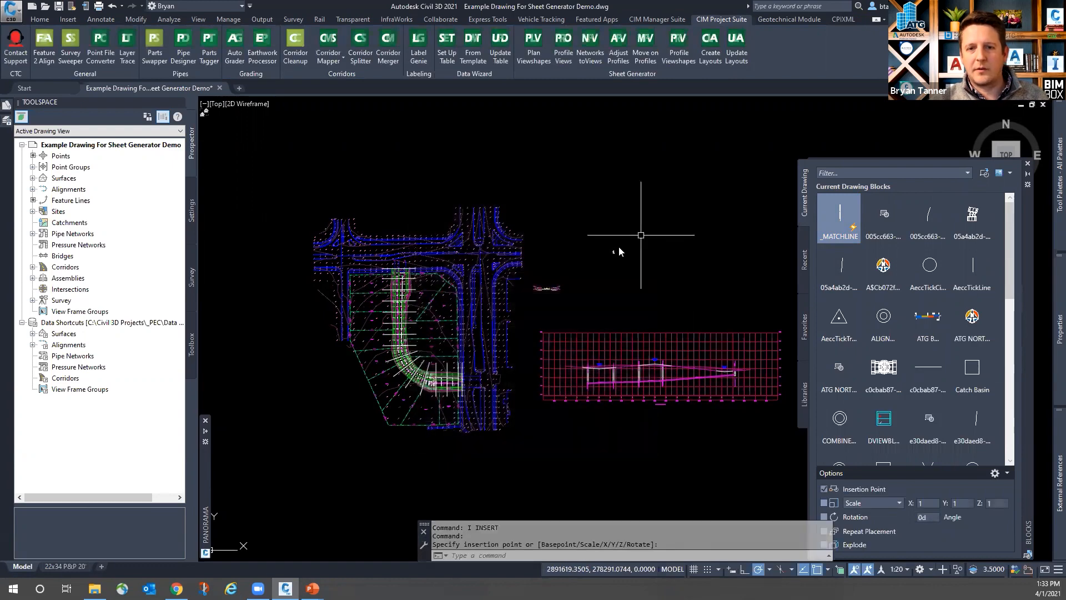
Review the station and adjacent sheet number attributes of the inserted match line without changing them
scroll(611, 250, up, 8)
scroll(545, 281, up, 10)
key(Escape)
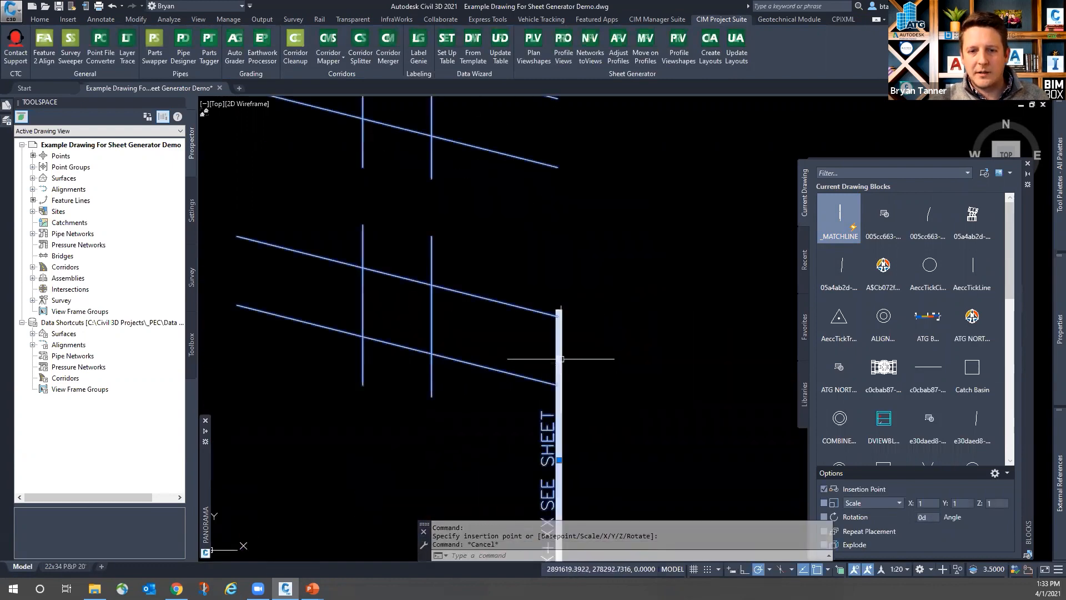
double_click(560, 363)
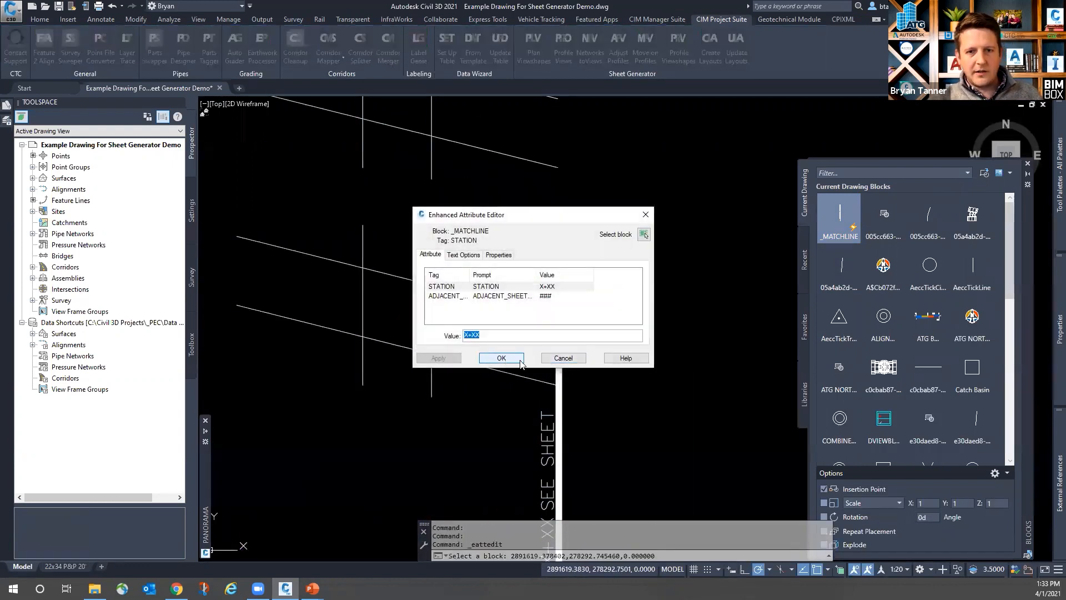
click(559, 358)
Open the match line block in the Block Editor and examine its STATION and ADJACENT_SHEET_NUMBER attributes and flip parameter
text(BE)
key(Return)
click(524, 365)
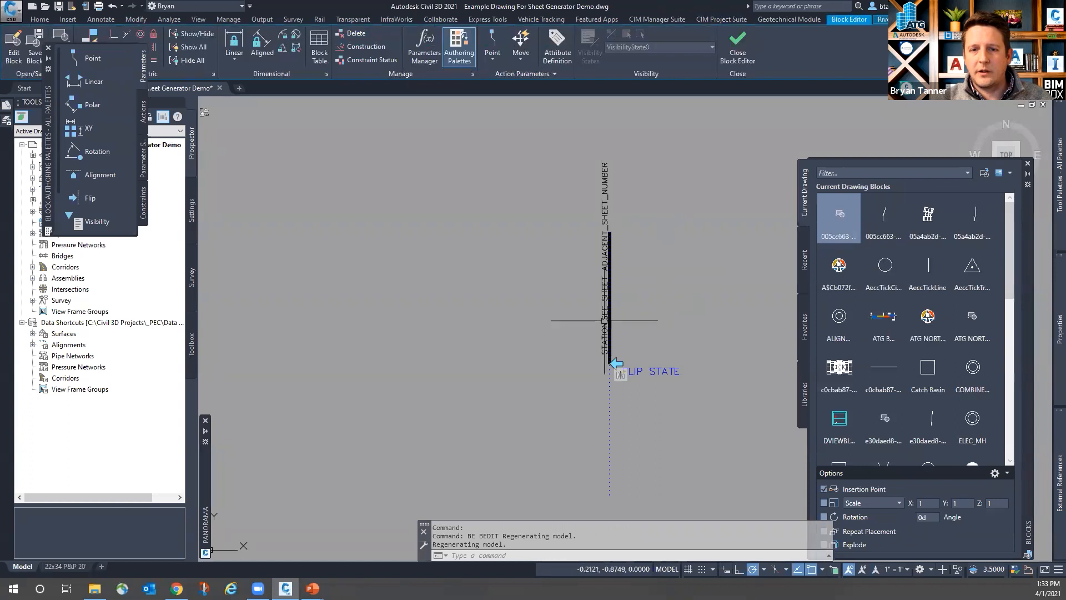
key(Escape)
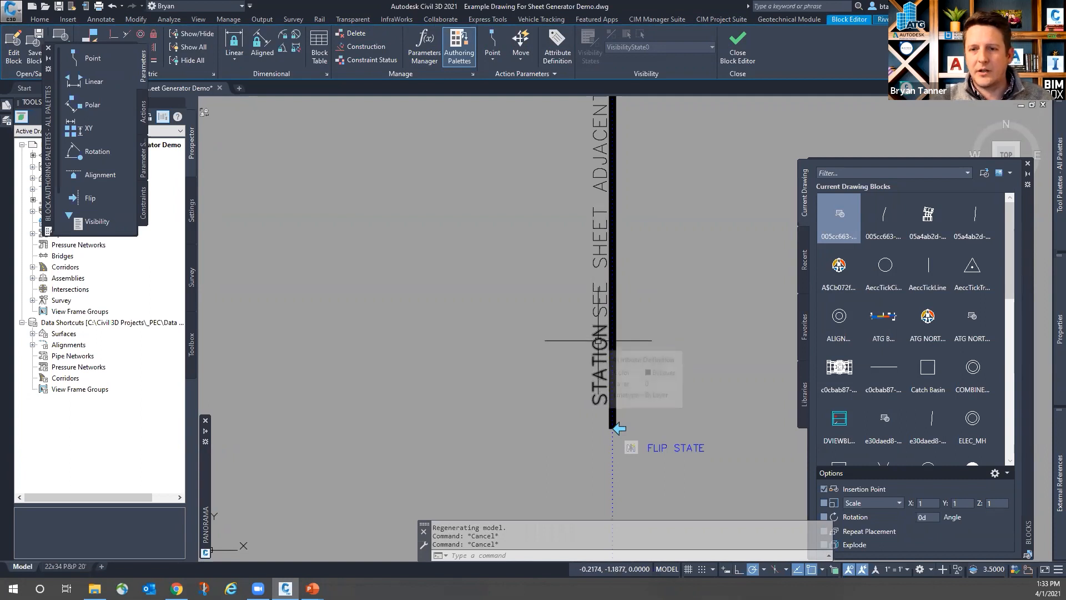
scroll(559, 391, down, 4)
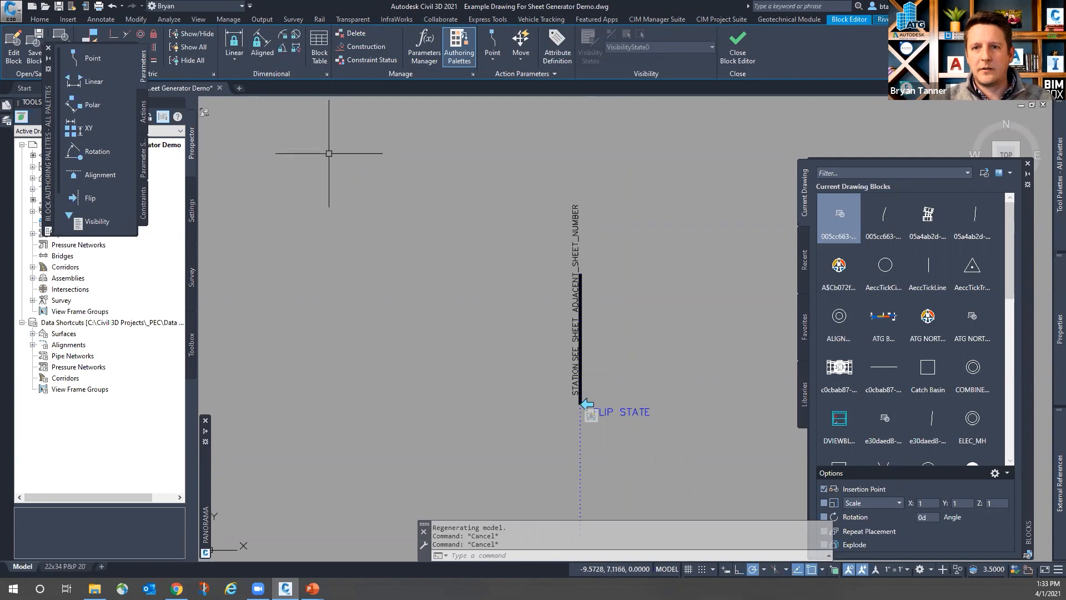
click(572, 369)
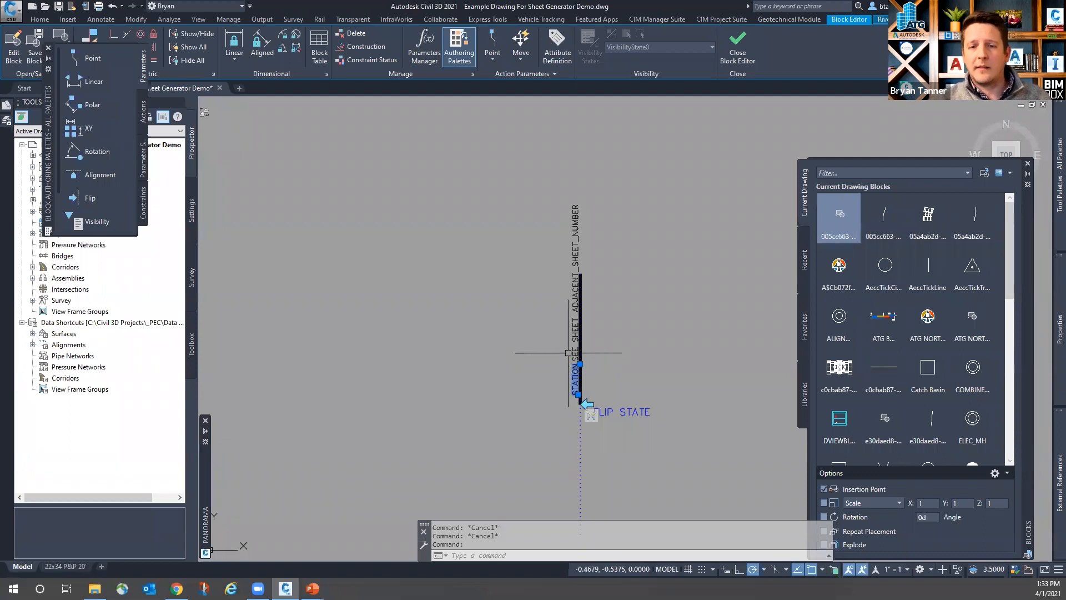
scroll(562, 361, up, 2)
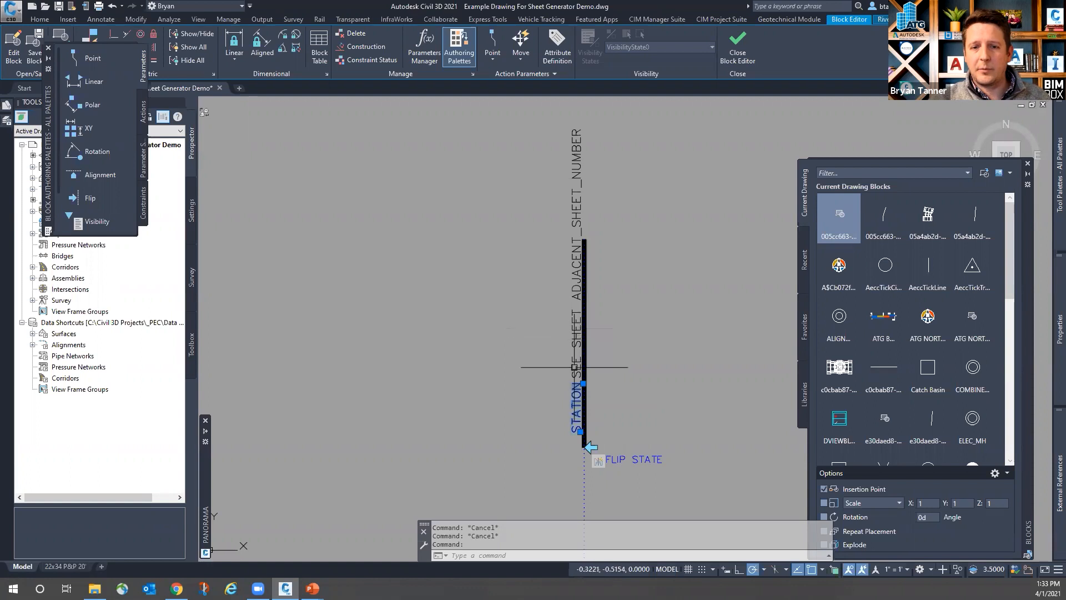
key(Escape)
click(578, 332)
click(577, 245)
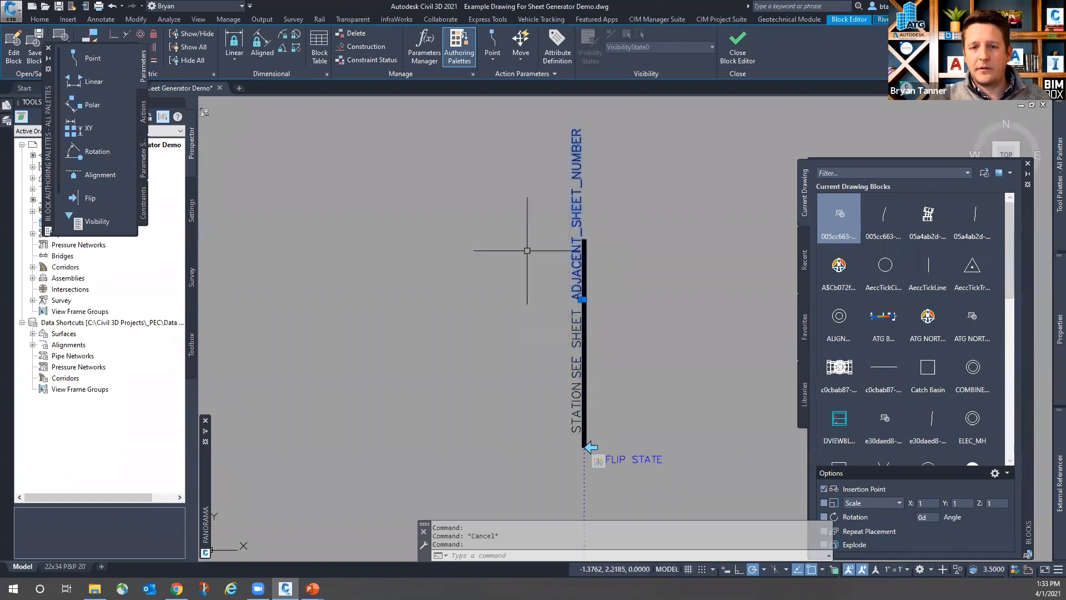
key(Escape)
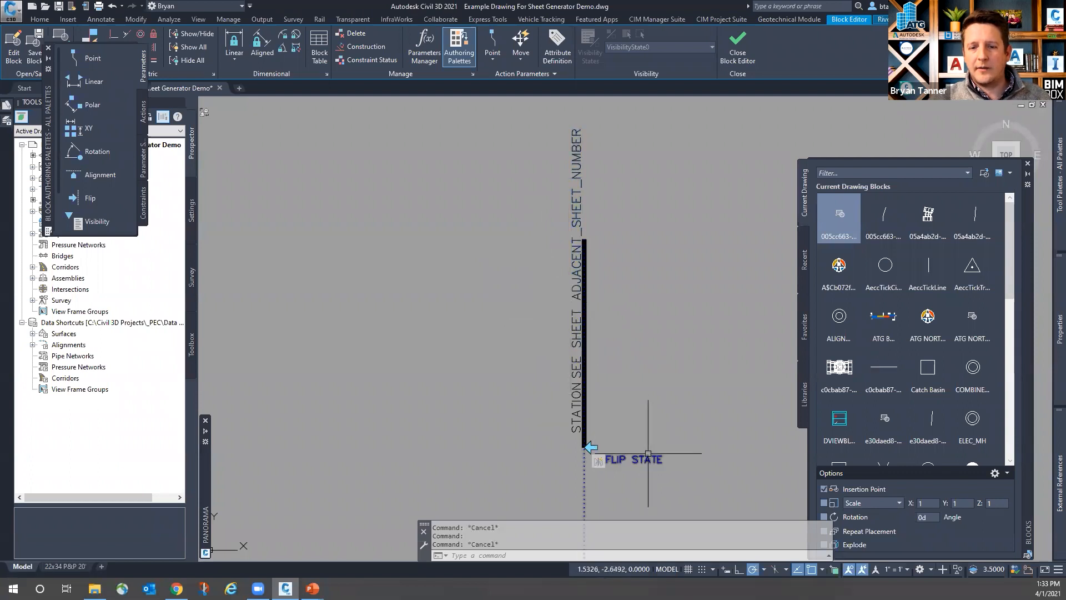
Close the Block Editor, discarding the changes, and erase the inserted match line block from model space
click(734, 53)
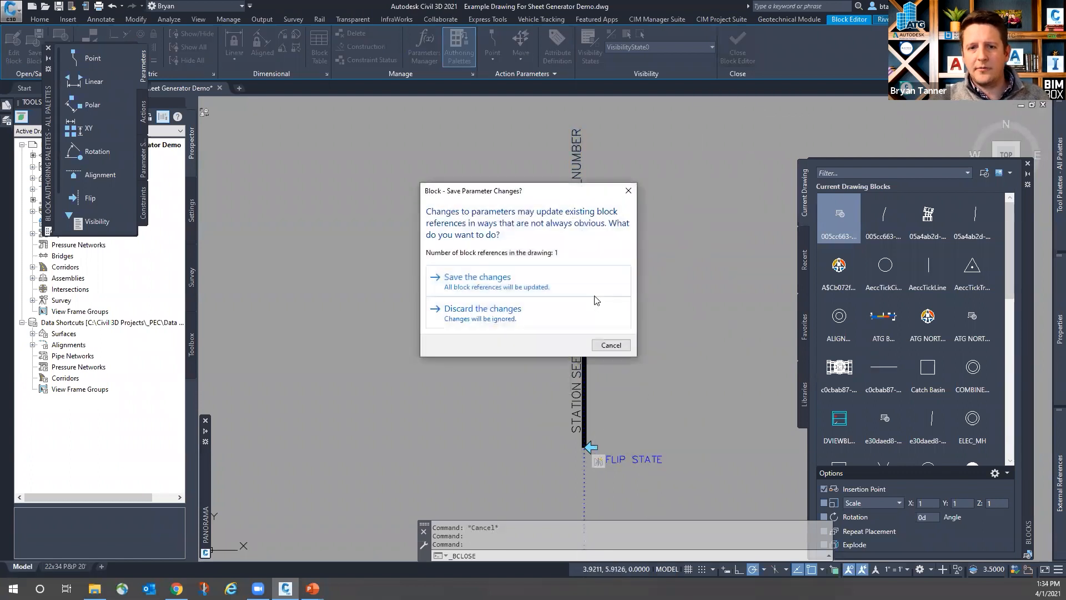
click(466, 313)
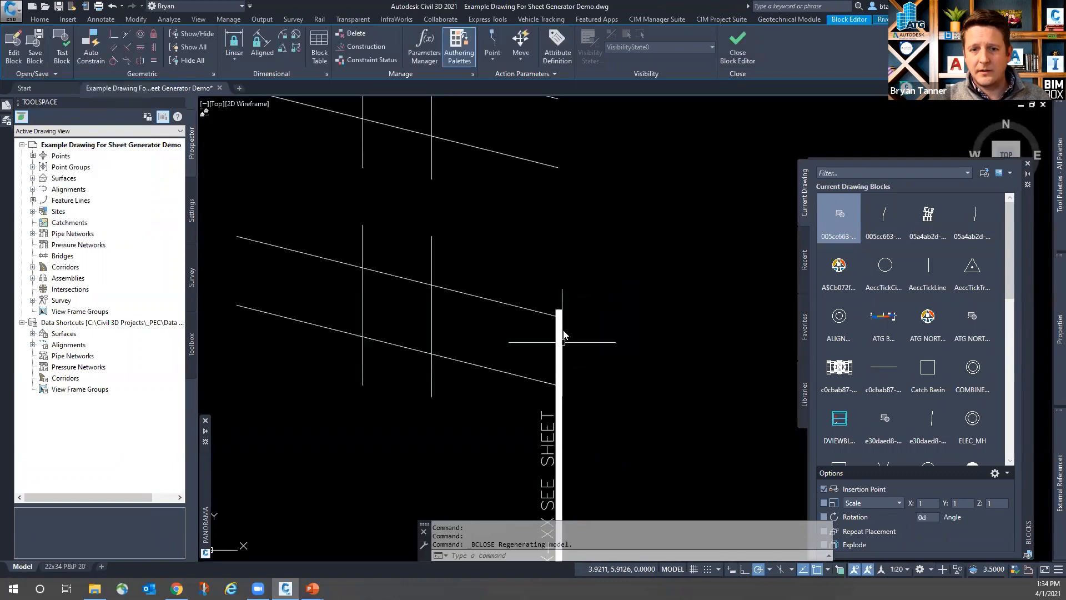
key(Delete)
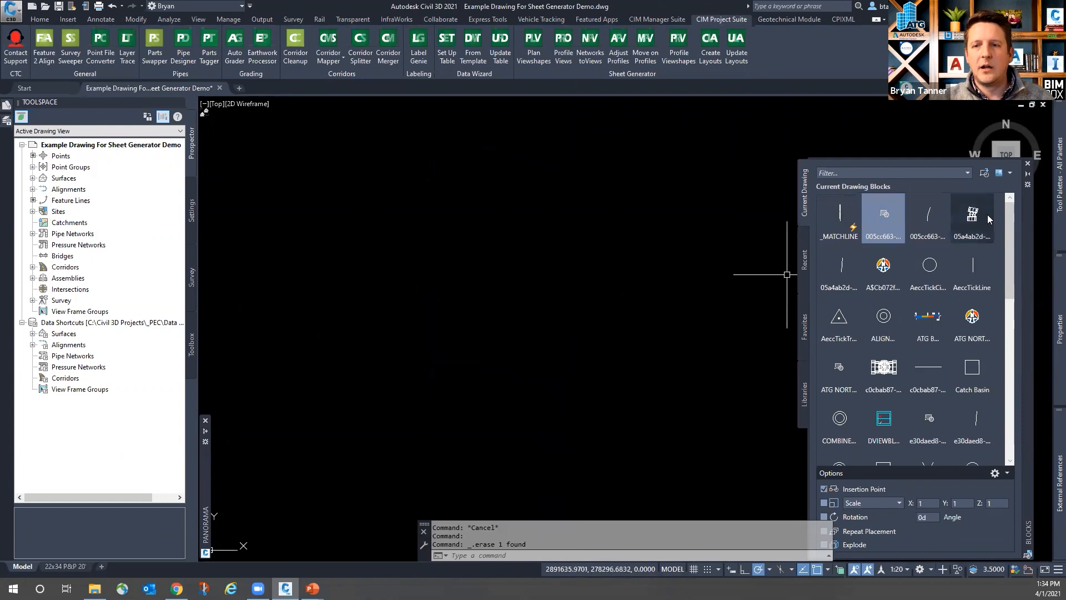
Close the Blocks palette and set up plan viewshapes for Primero_Pass at scale 20, using centered Plan Viewshape blocks on layer G-ANNO-VPRT
click(1027, 165)
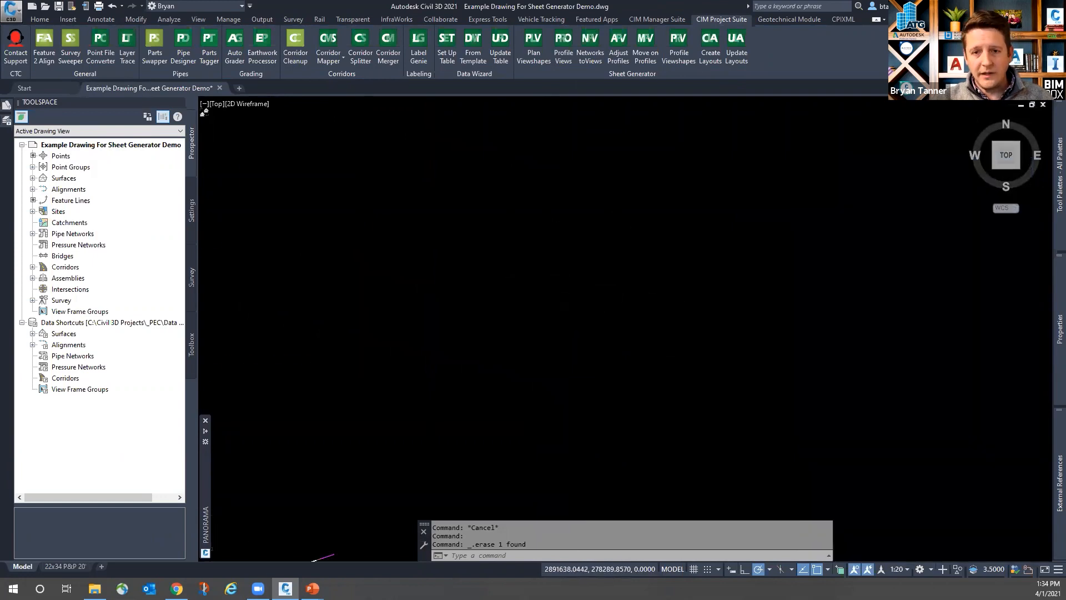
scroll(722, 294, down, 5)
scroll(752, 351, up, 4)
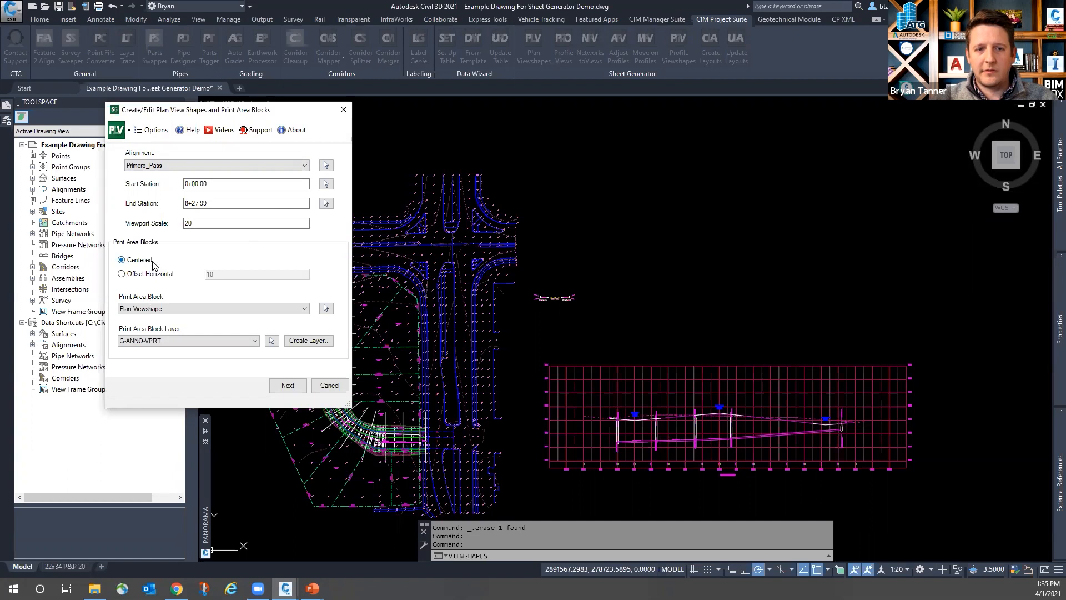
click(181, 311)
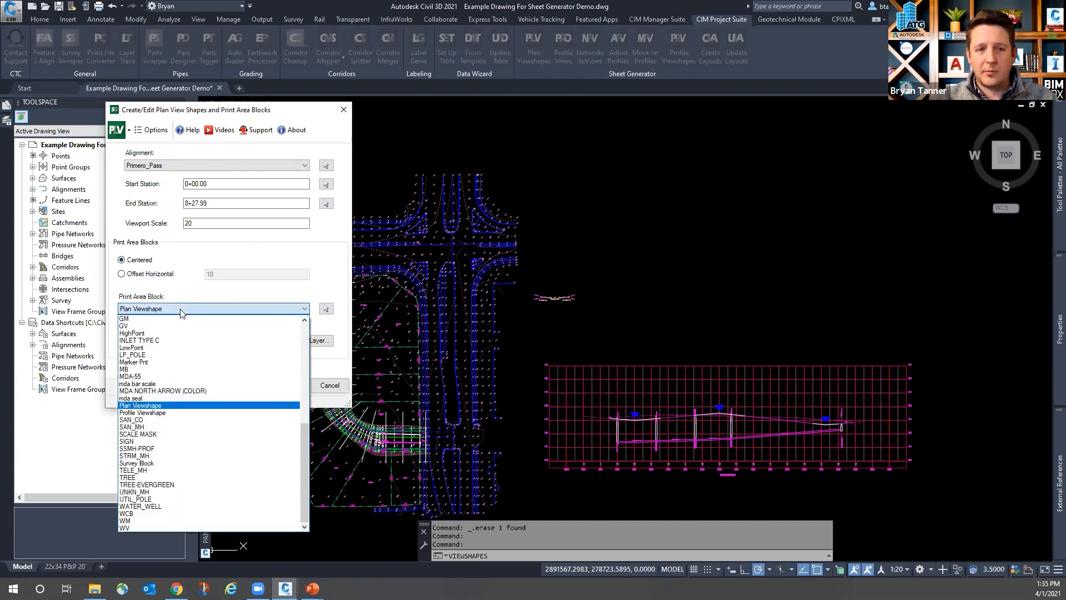
click(142, 406)
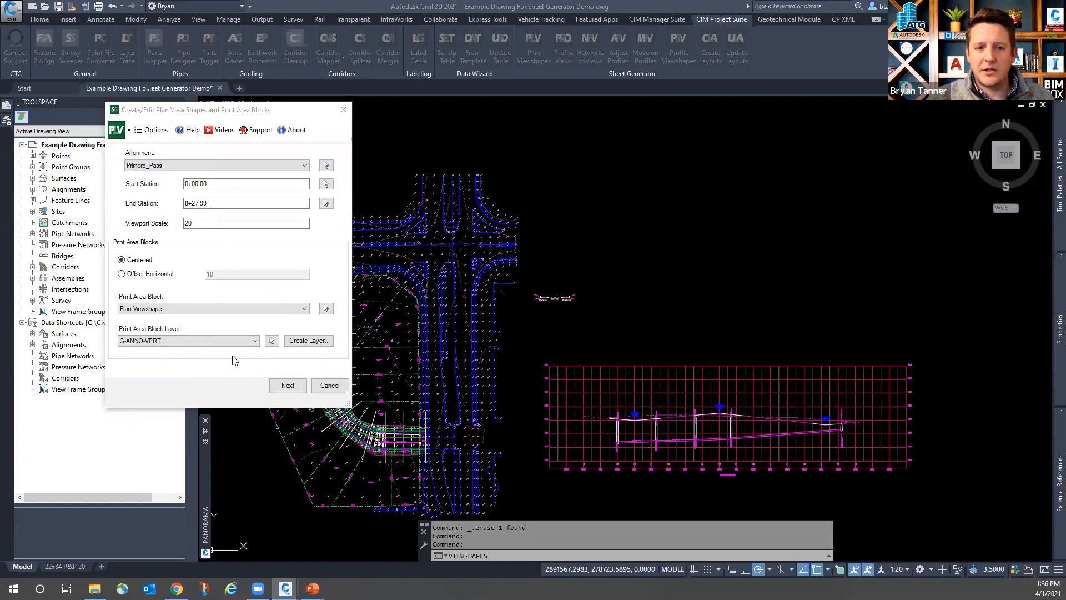
click(287, 389)
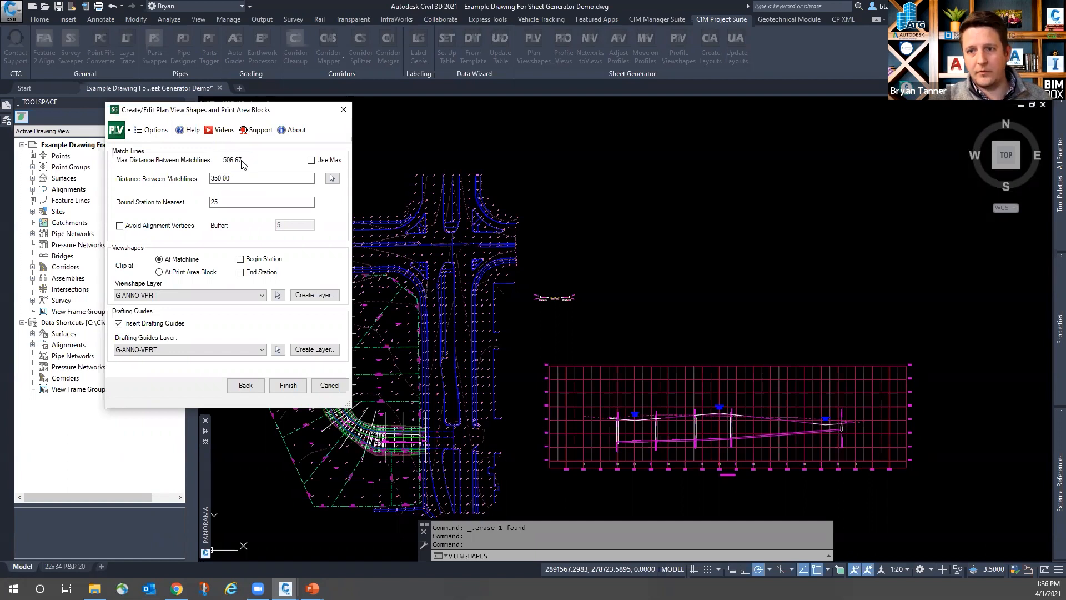
Generate the plan viewshapes with matchlines 350 apart, stations rounded to 25, clipping at the matchline and drafting guides on G-ANNO-VPRT
double_click(243, 179)
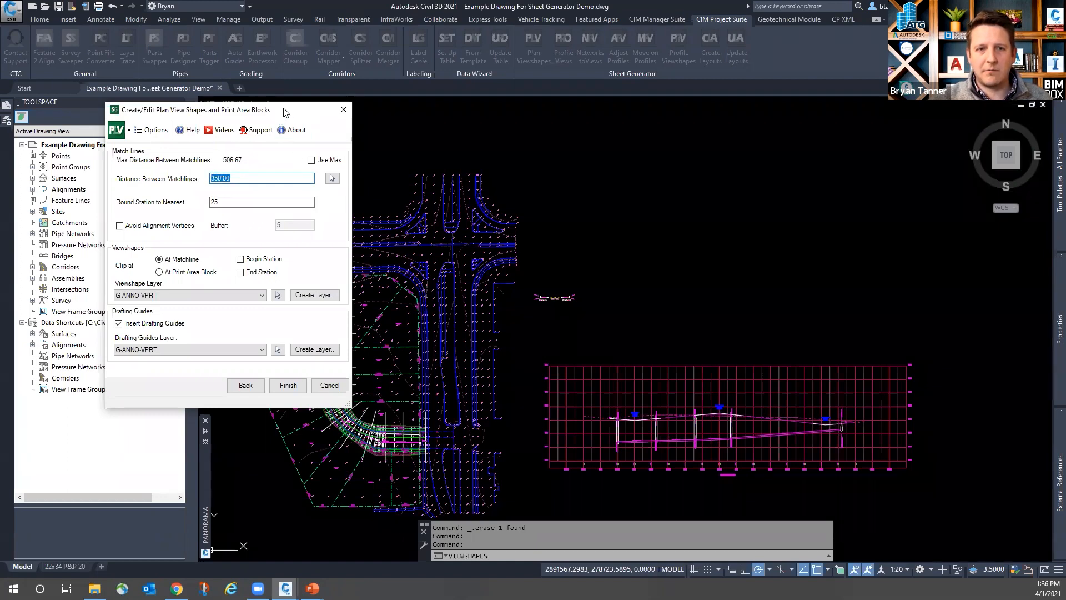
drag(286, 109, 172, 145)
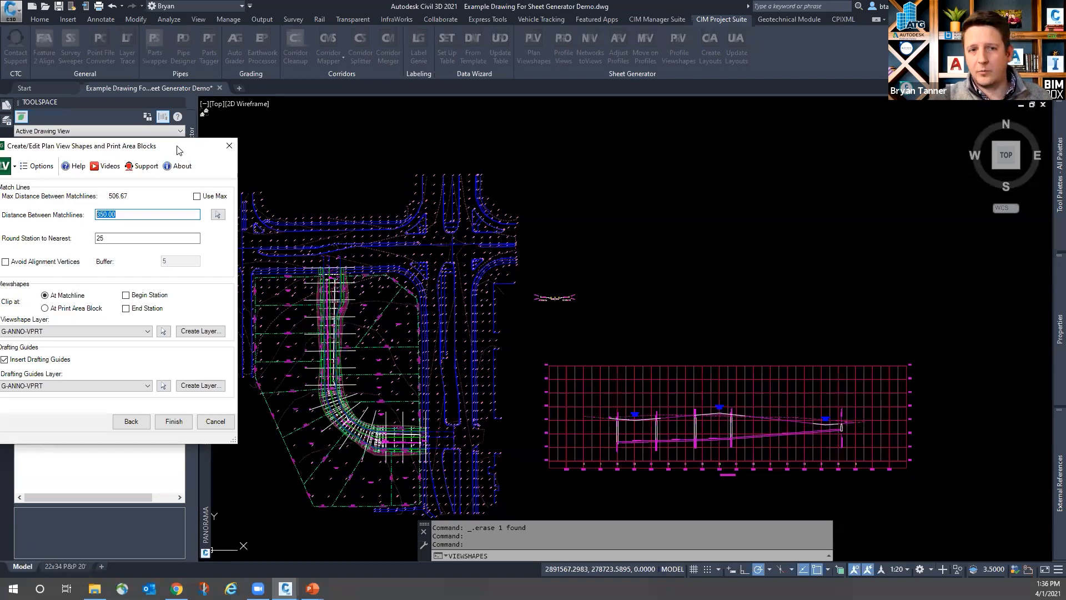
drag(178, 150, 387, 116)
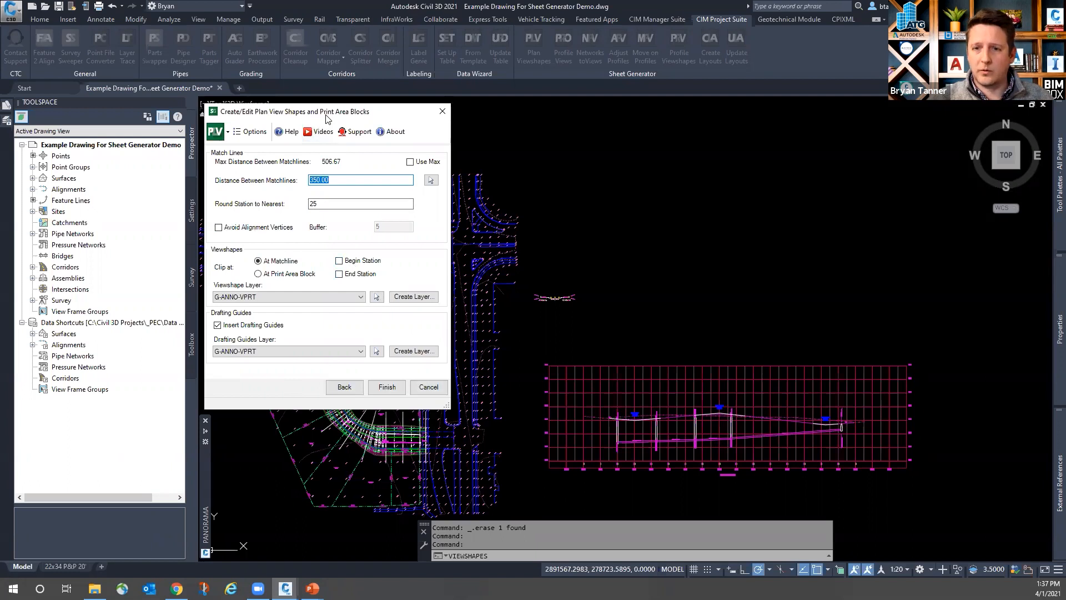
drag(327, 119, 330, 122)
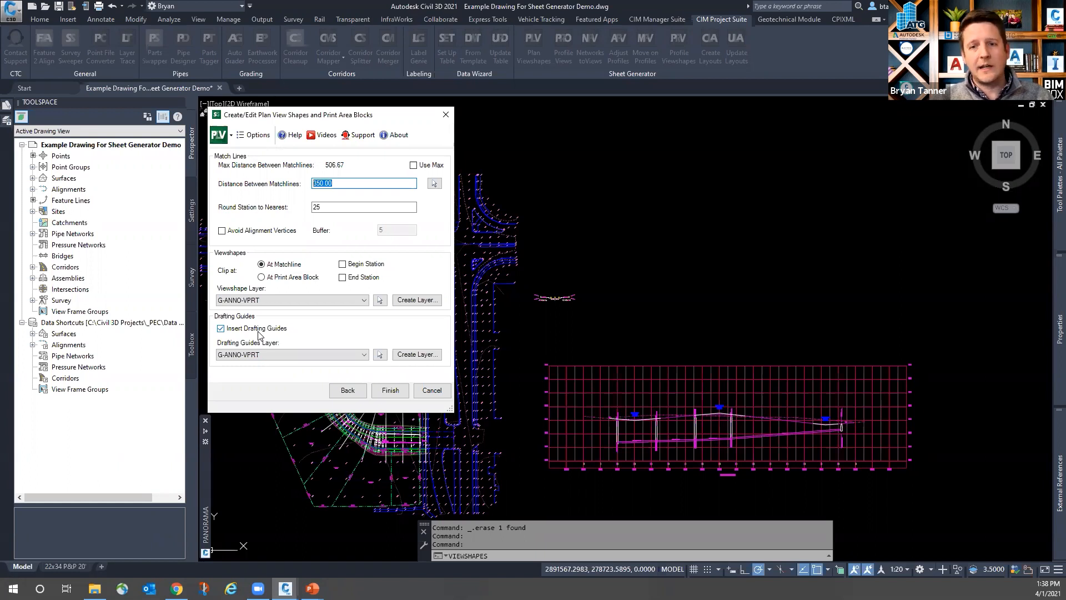
click(389, 390)
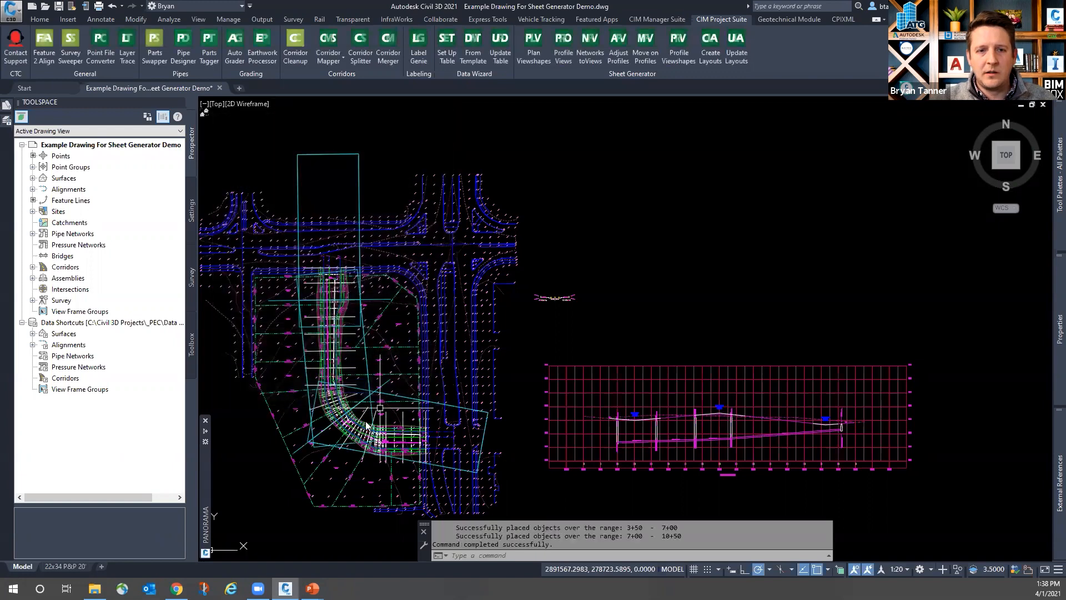
Examine the generated plan viewshapes and print area blocks along the road's curve and at the start of the Primero_Pass alignment
scroll(350, 440, up, 3)
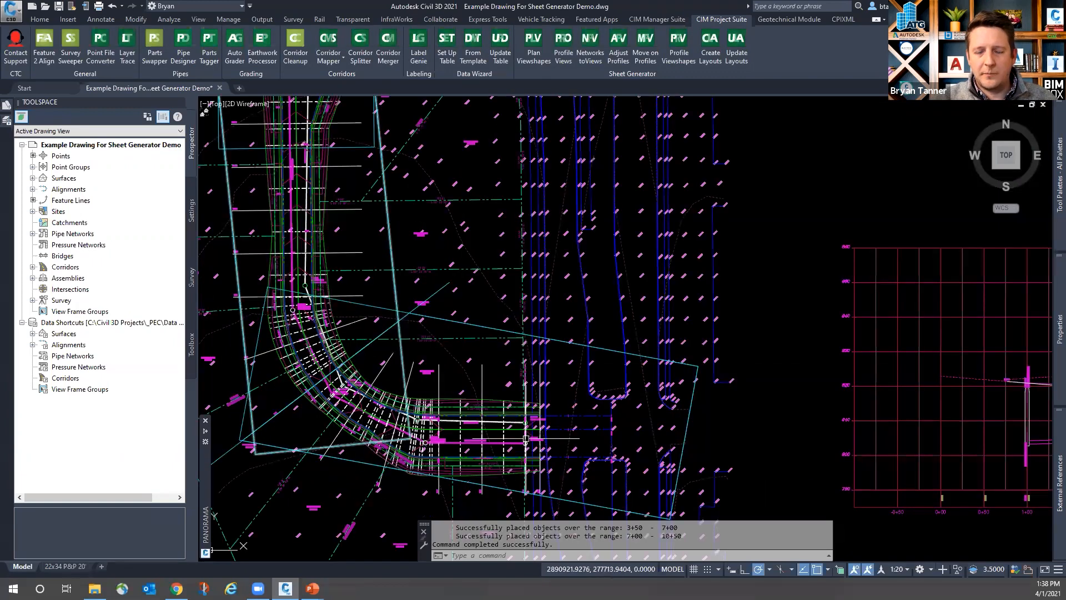
scroll(613, 433, down, 1)
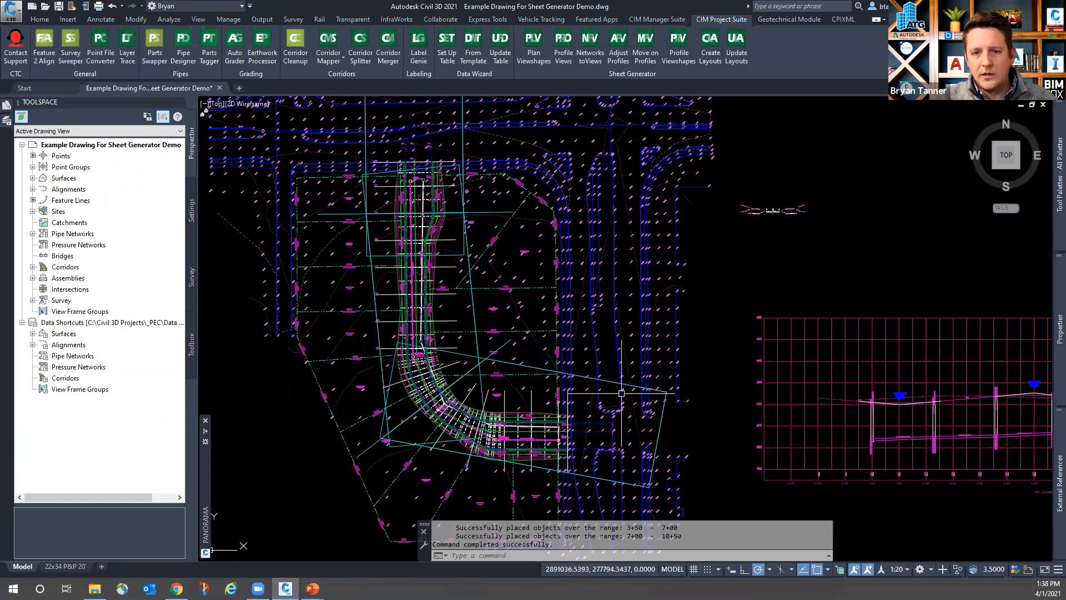
scroll(594, 447, up, 4)
click(777, 398)
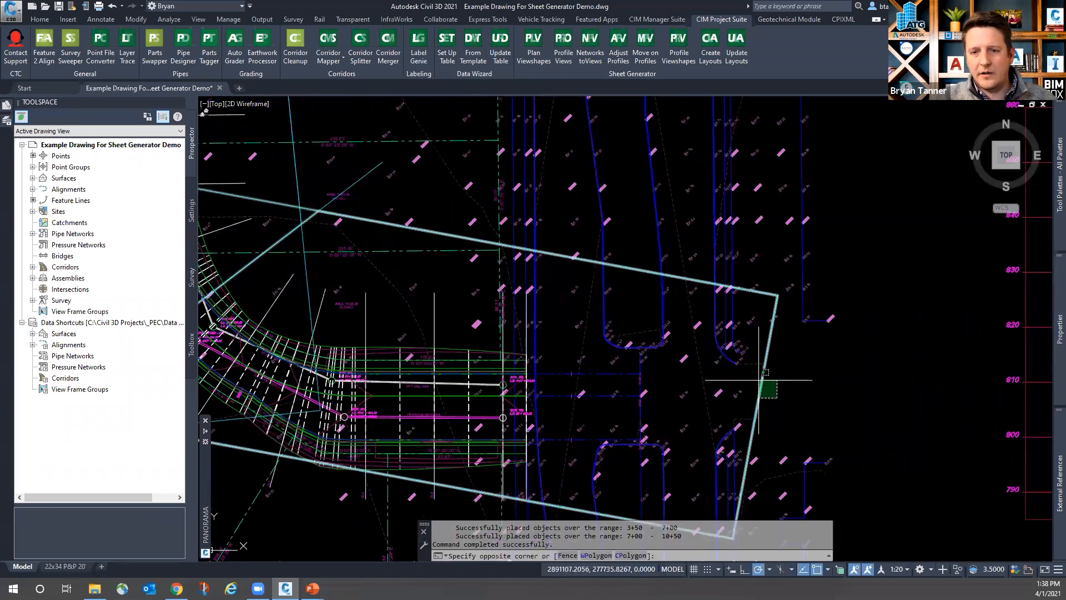
scroll(788, 377, down, 2)
key(Escape)
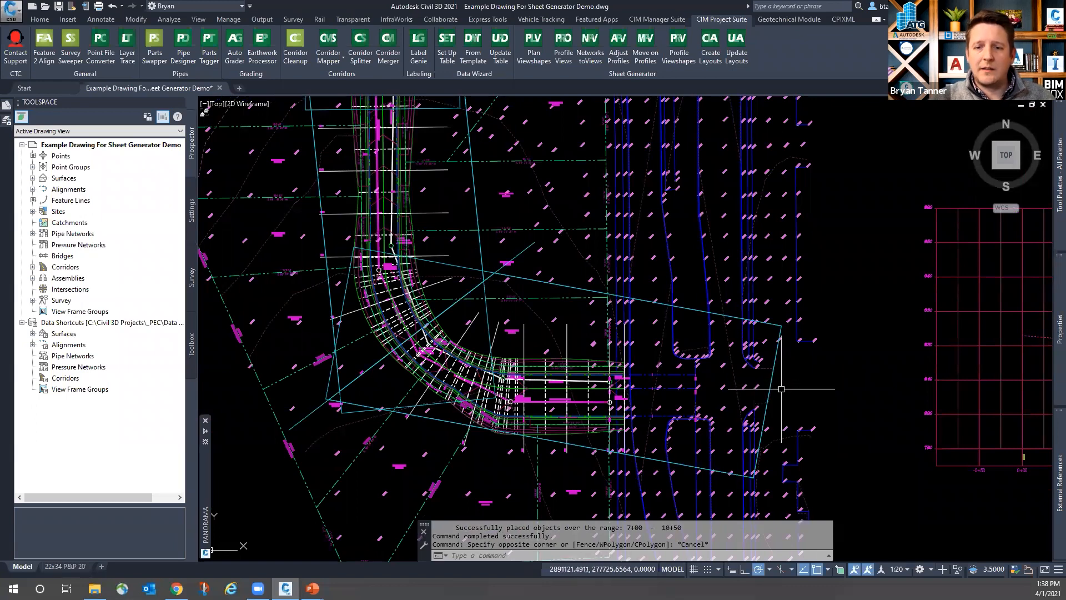
mouse_move(781, 390)
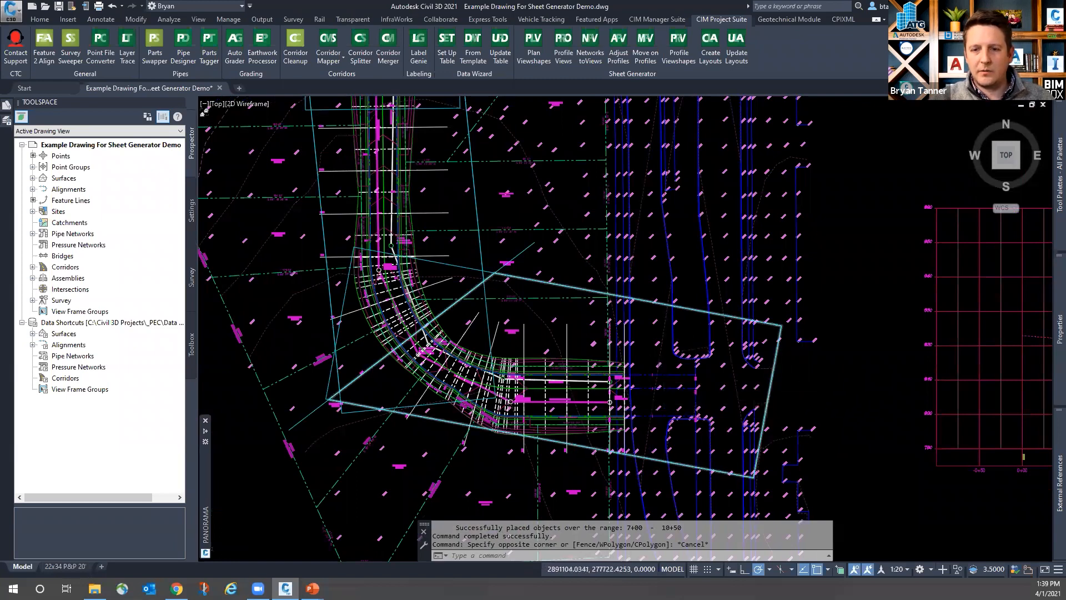
scroll(773, 392, up, 4)
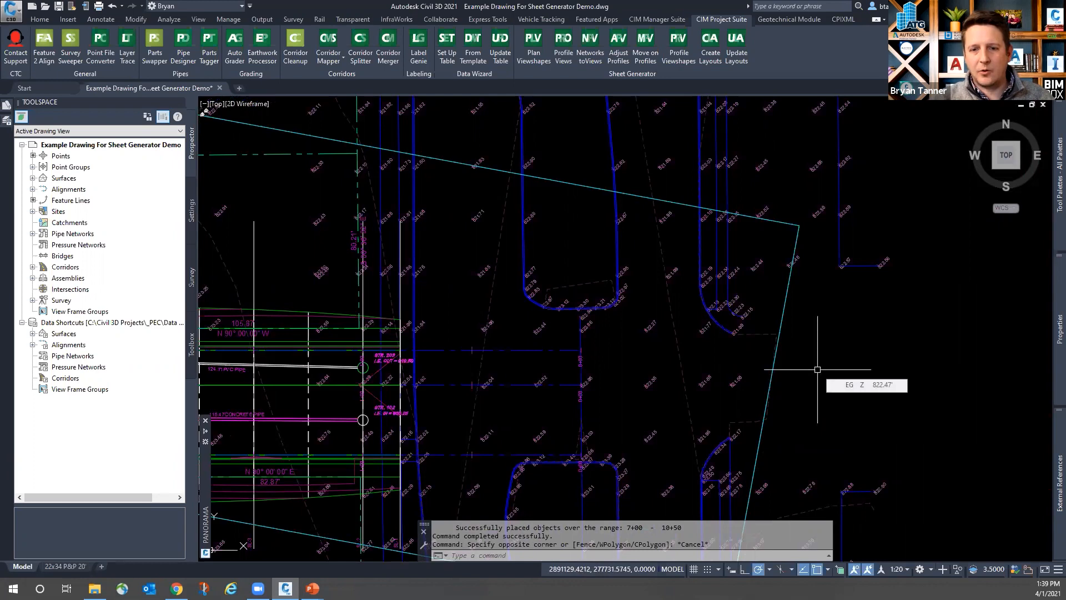
scroll(824, 361, down, 2)
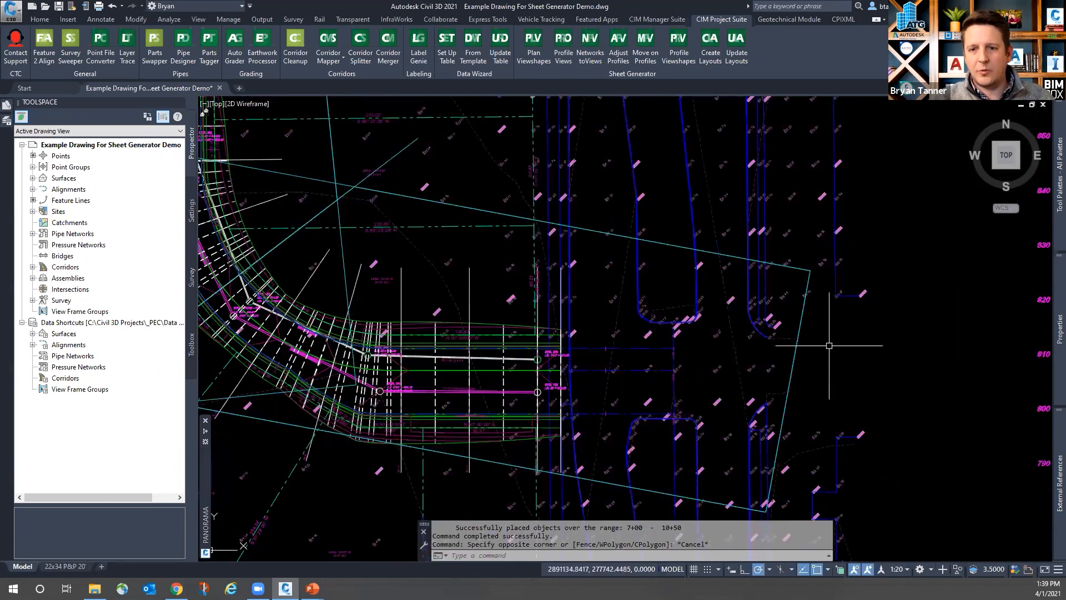
click(808, 372)
click(788, 364)
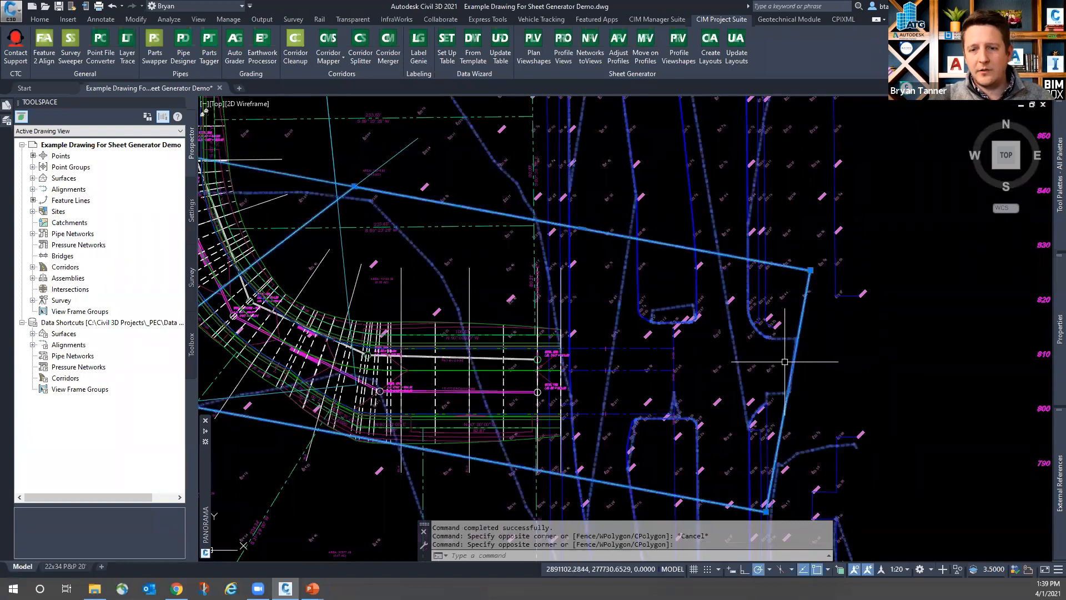
key(Escape)
Inspect the first sheet's print area block and clipped viewshape, and the drafting guide at their match line on the curve
scroll(799, 361, up, 5)
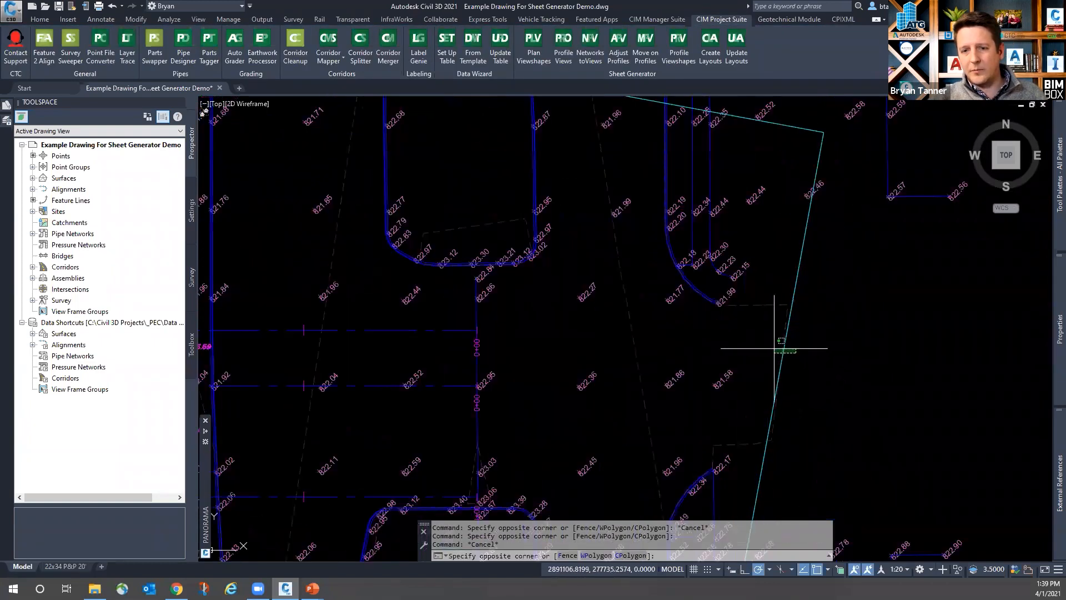
key(Escape)
click(808, 279)
click(785, 266)
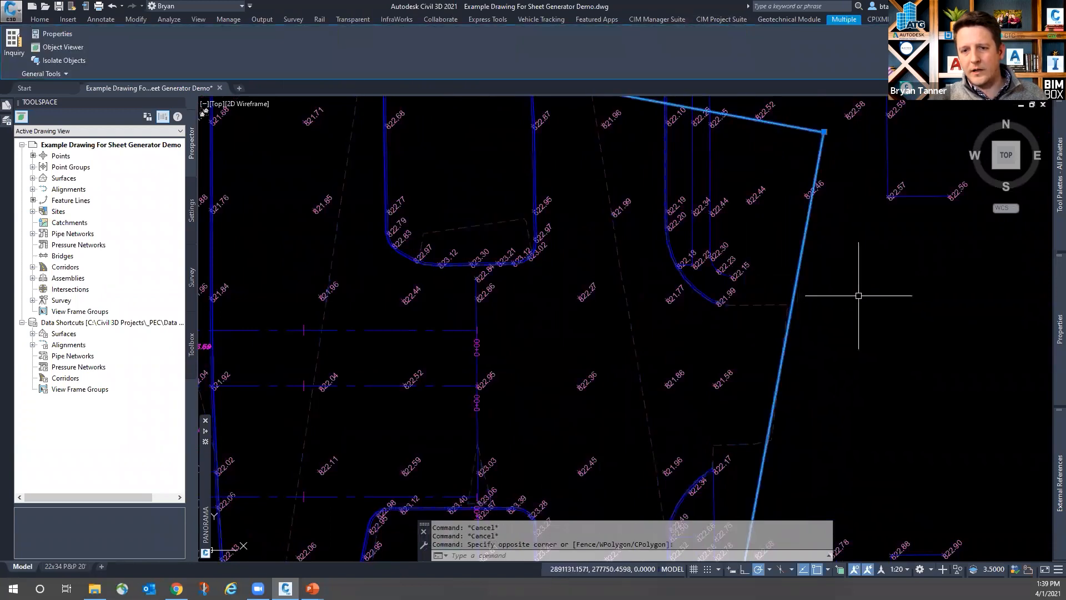
scroll(862, 299, down, 6)
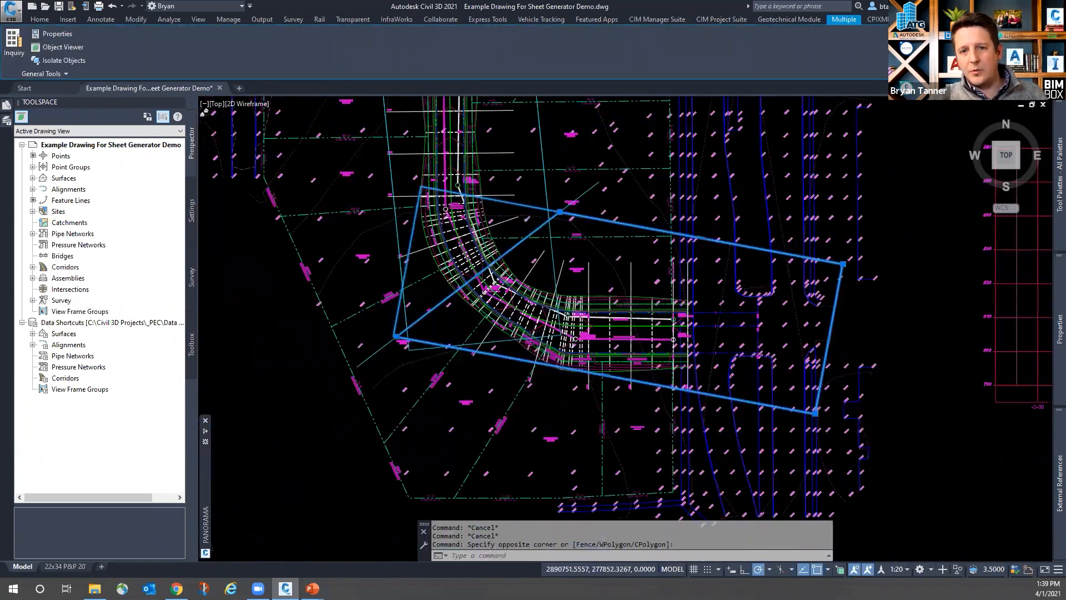
scroll(561, 213, up, 5)
key(Escape)
click(595, 219)
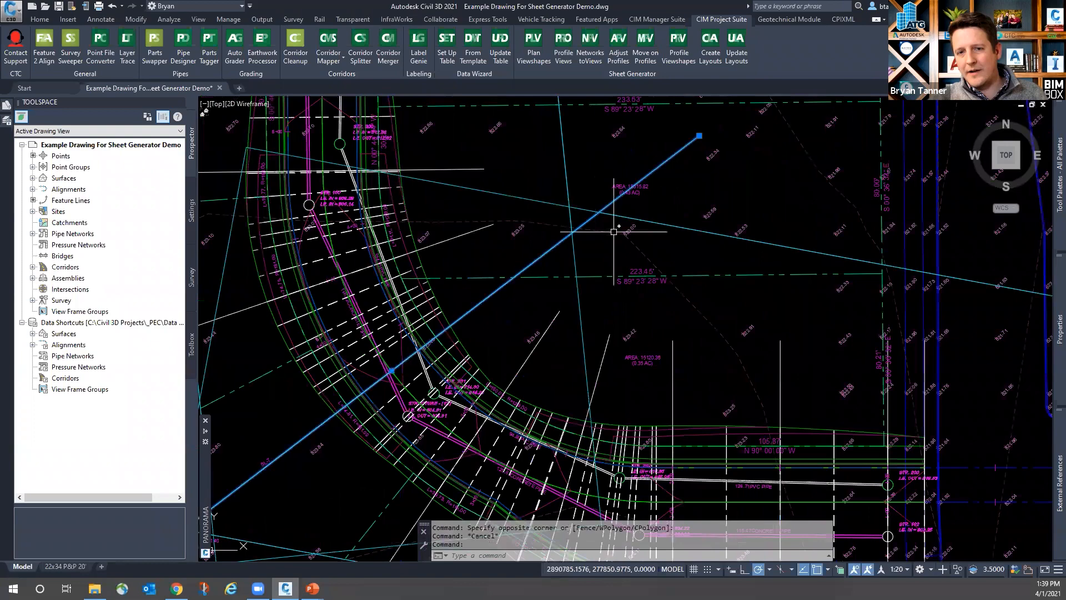
scroll(555, 260, down, 3)
scroll(555, 260, down, 3)
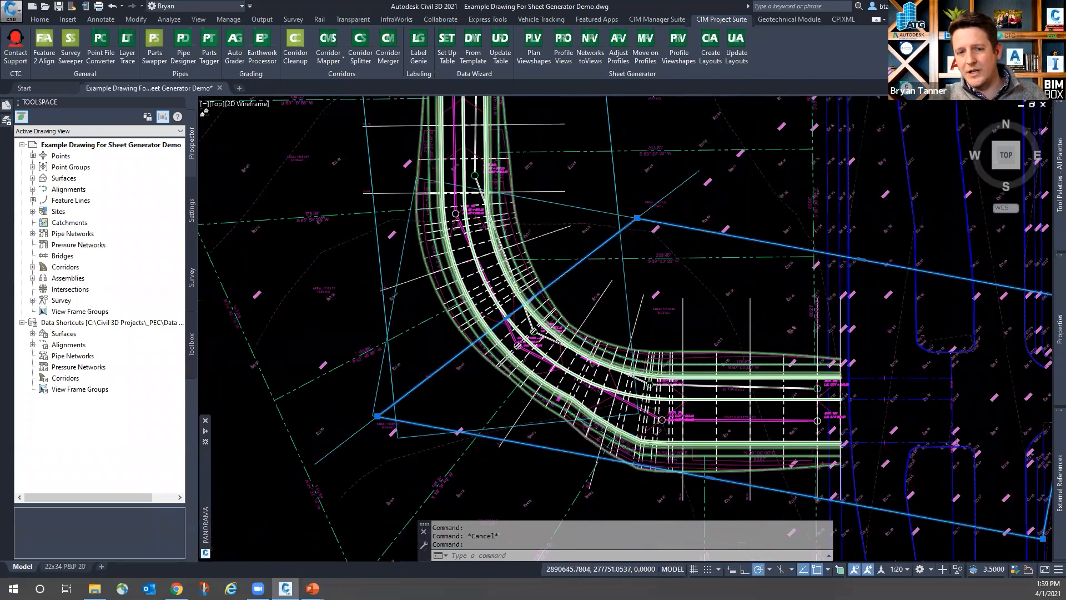
scroll(496, 307, up, 4)
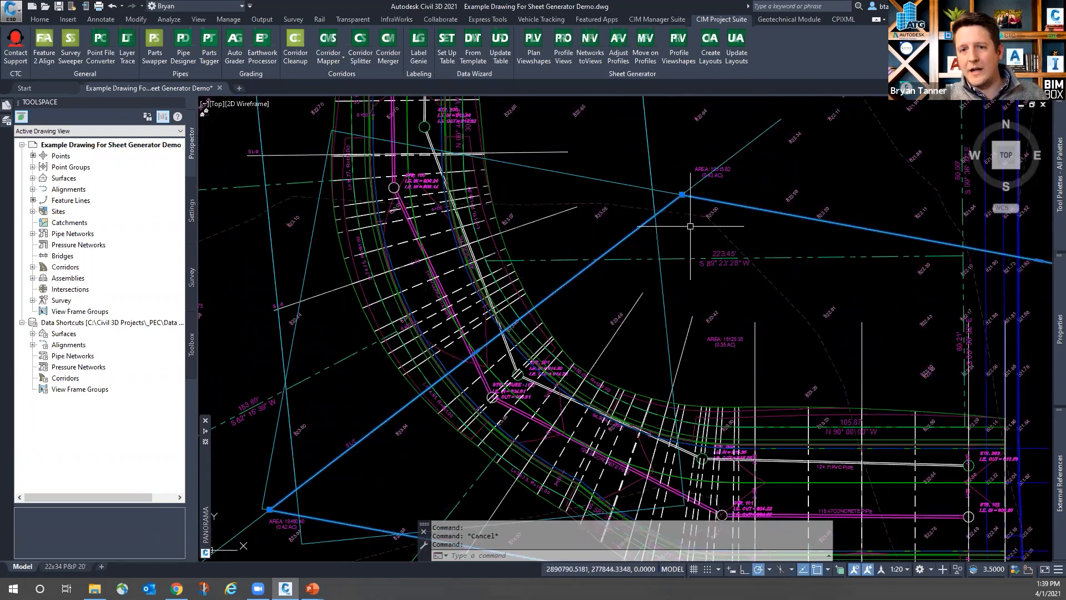
key(Escape)
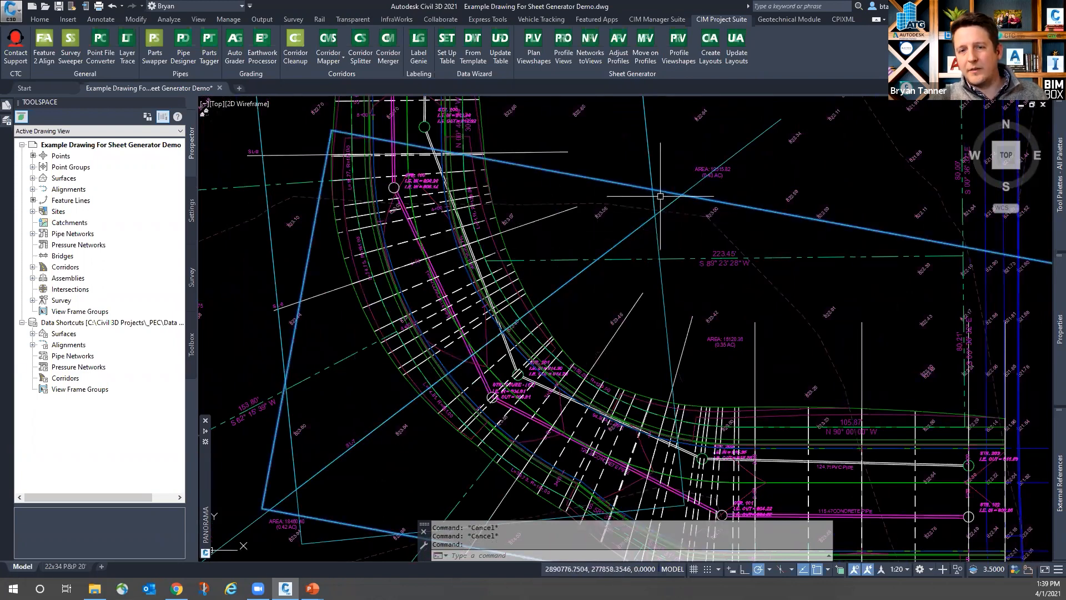
Rotate the first sheet's print area block and viewshape together about the alignment's 0+00 point, using a reference angle, until they are horizontal
click(708, 199)
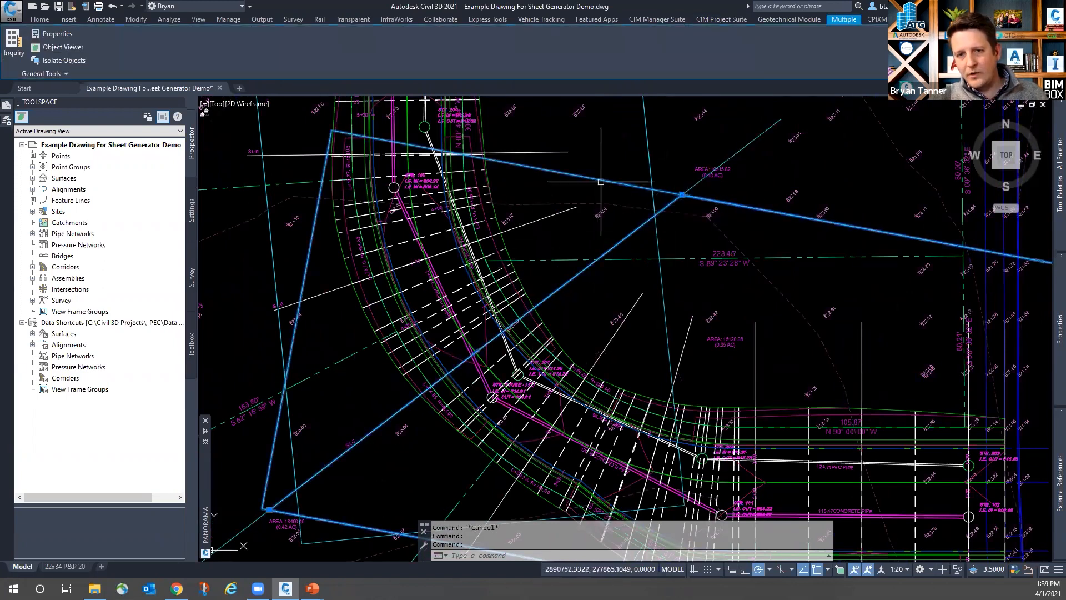
scroll(639, 222, down, 5)
text(ro)
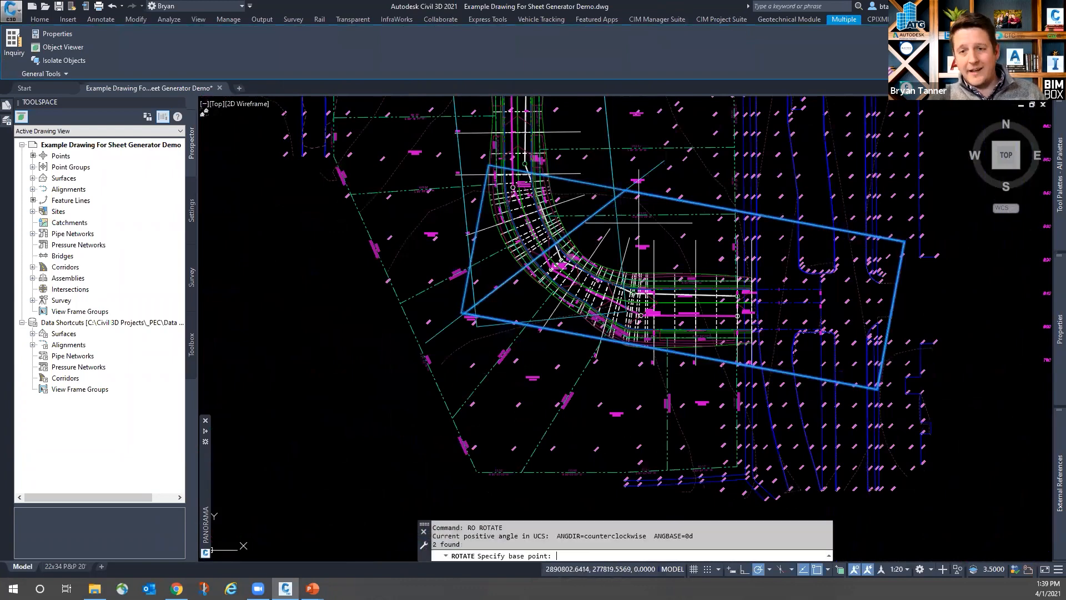
key(Return)
scroll(866, 301, up, 4)
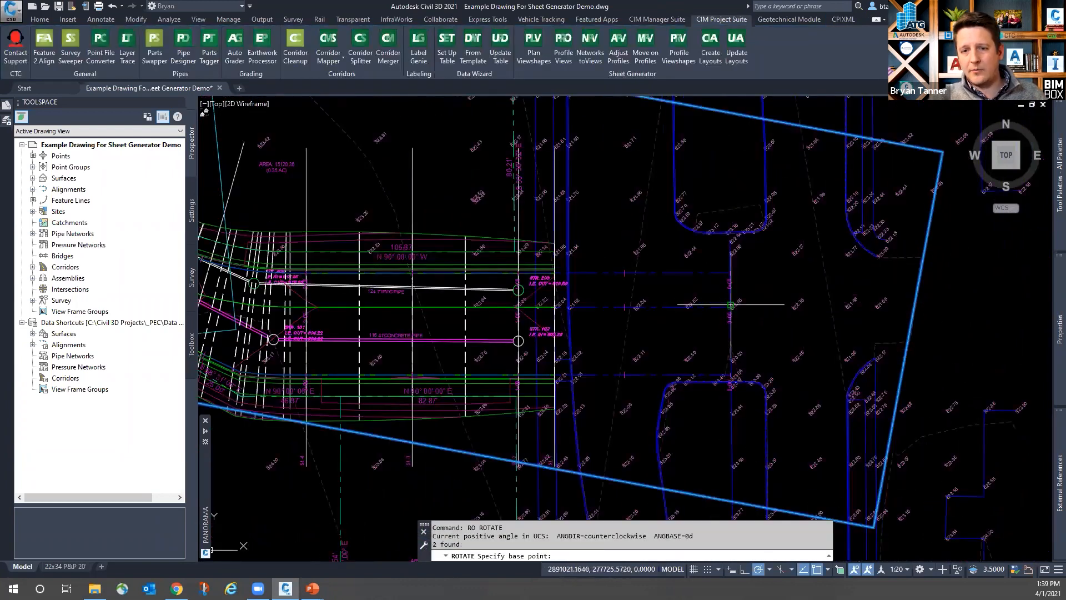
scroll(729, 304, up, 6)
click(732, 312)
text(r)
key(Return)
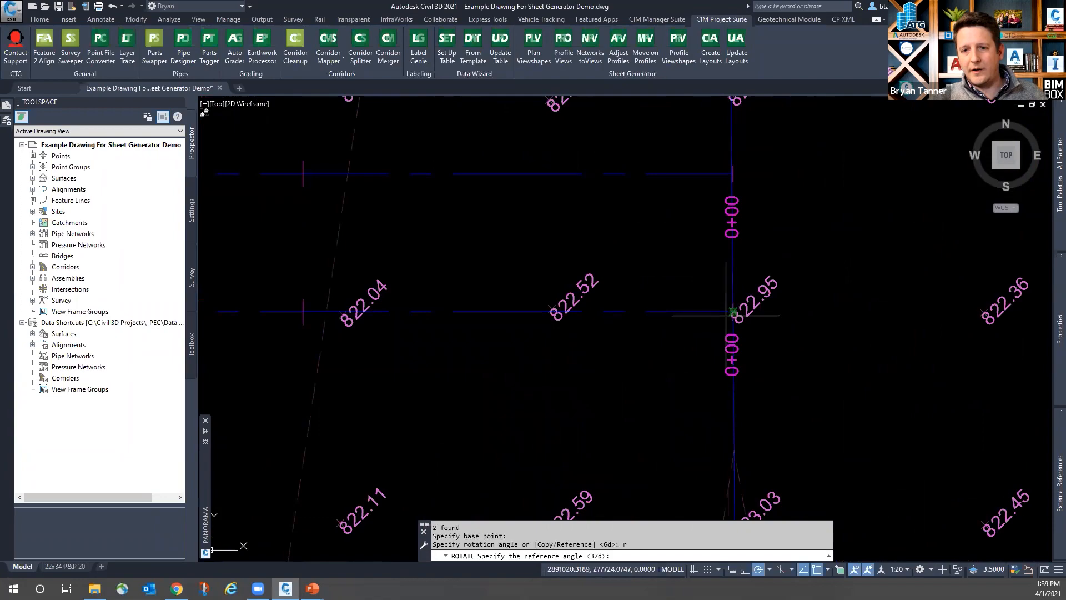
scroll(733, 312, down, 8)
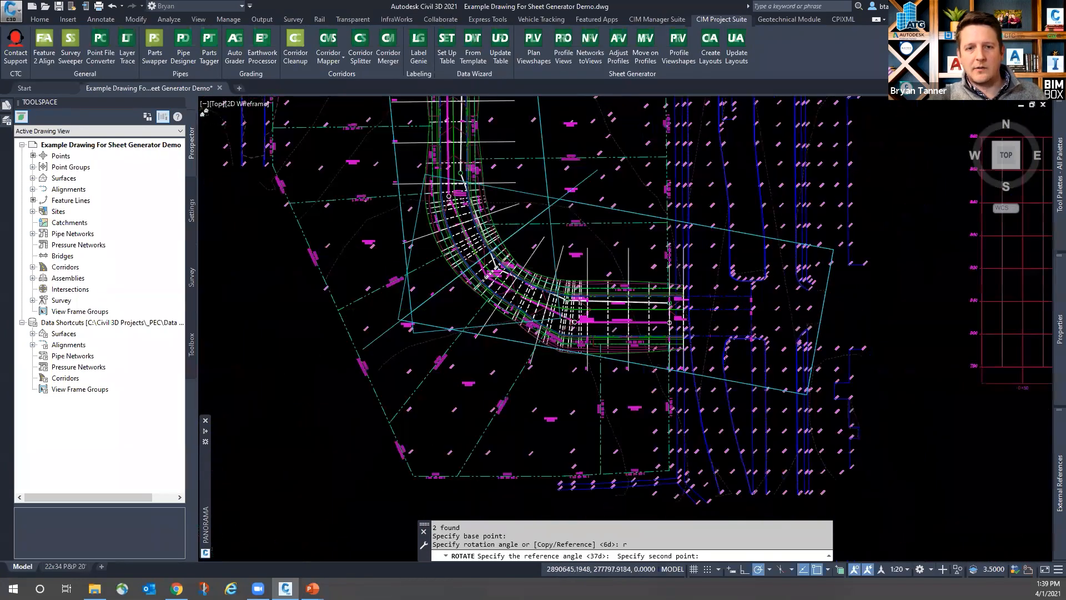
scroll(439, 244, up, 5)
click(382, 194)
scroll(380, 194, down, 4)
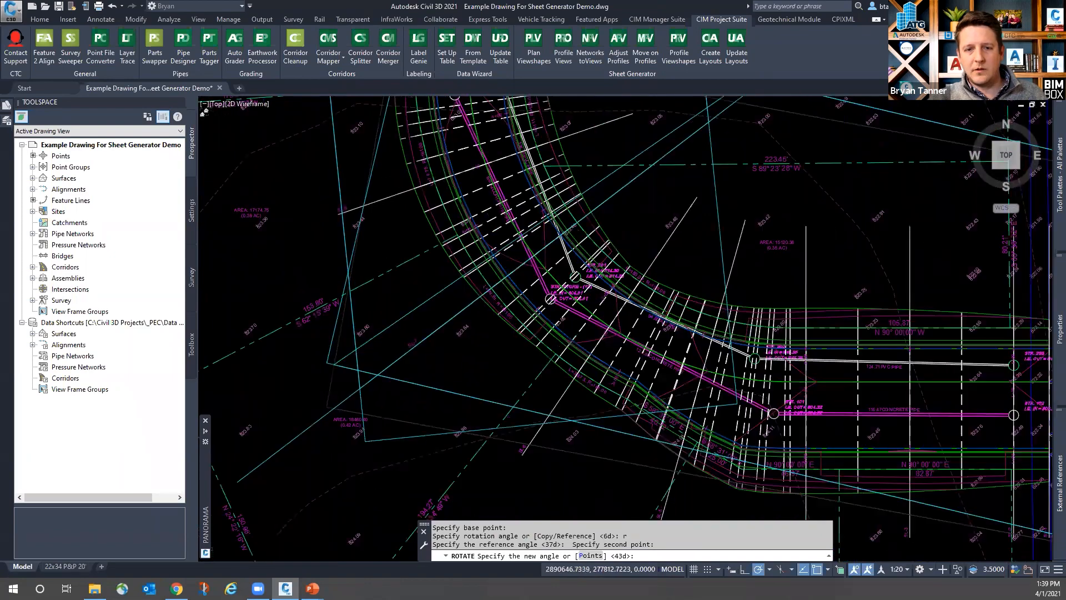
key(Escape)
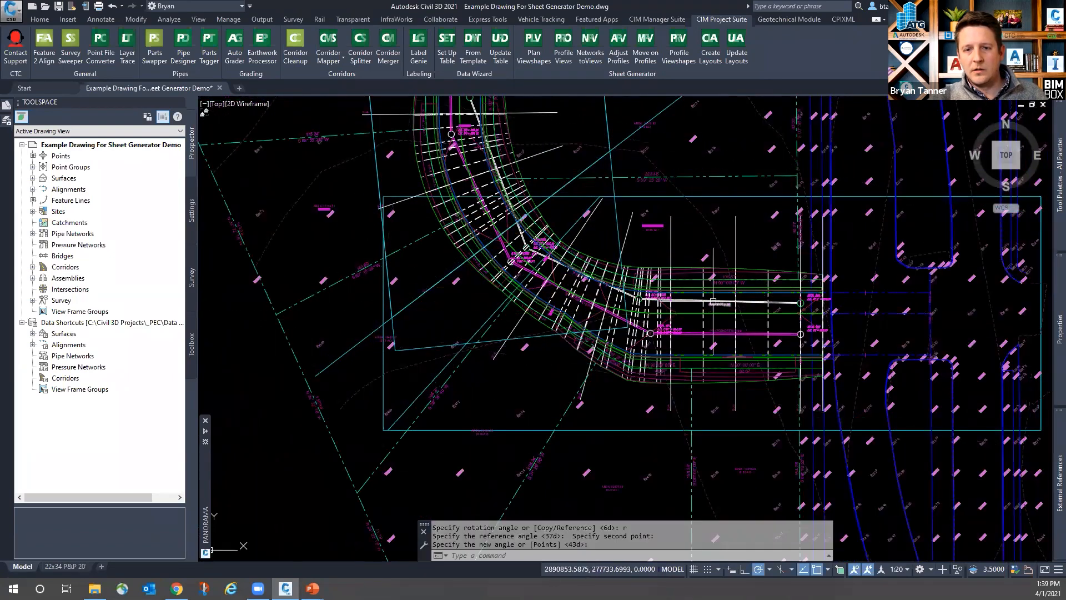
Rotate the second sheet's print area block and viewshape together about their matchline point near 7+00, using a reference angle, until they are vertical
scroll(584, 210, up, 4)
scroll(584, 209, down, 4)
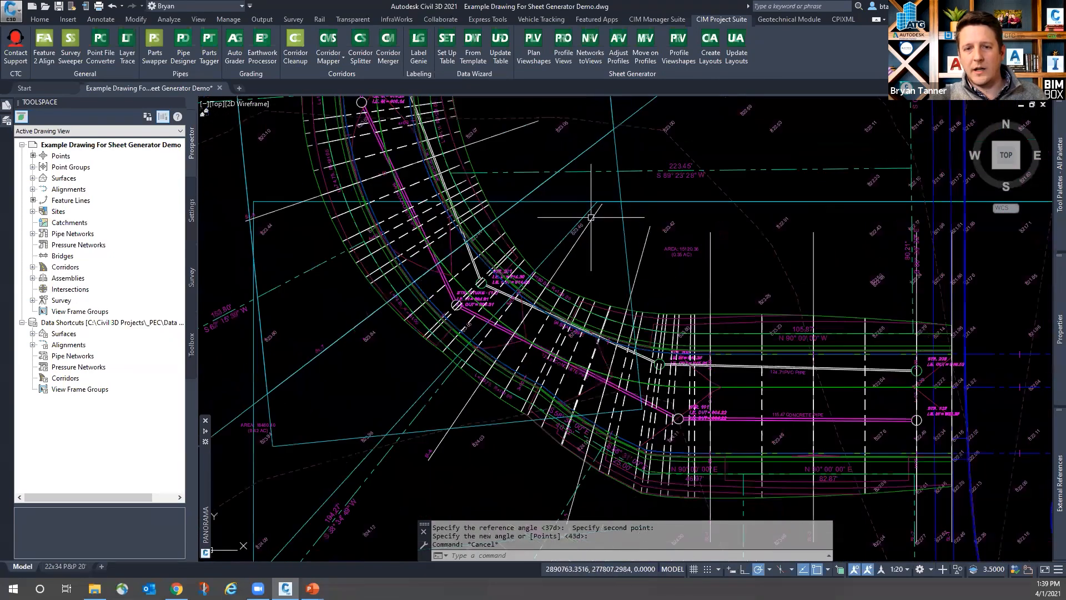
scroll(663, 126, up, 3)
click(605, 127)
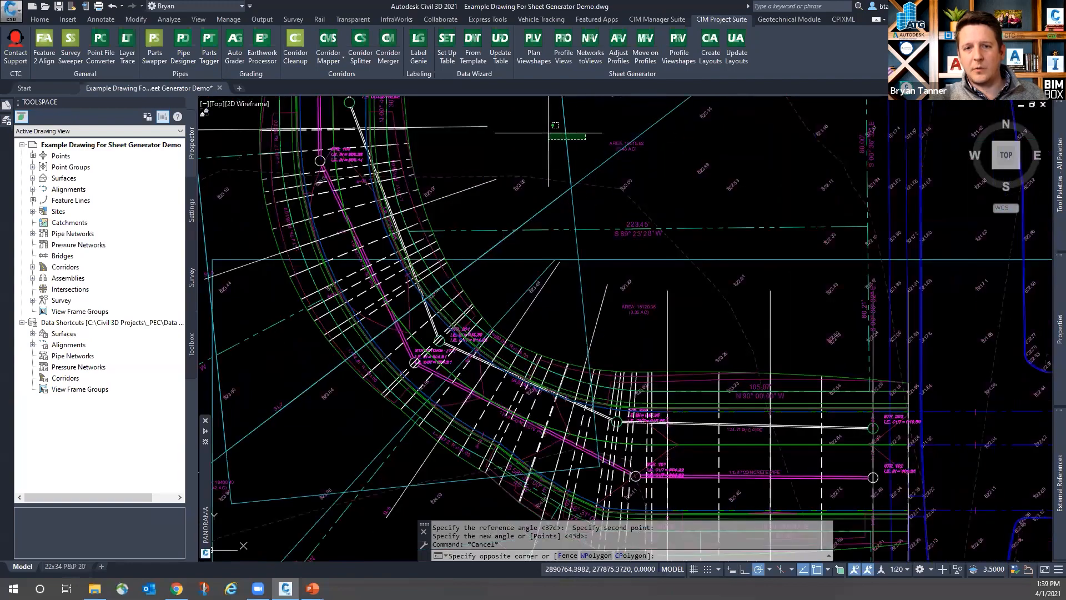
click(536, 155)
scroll(646, 277, down, 2)
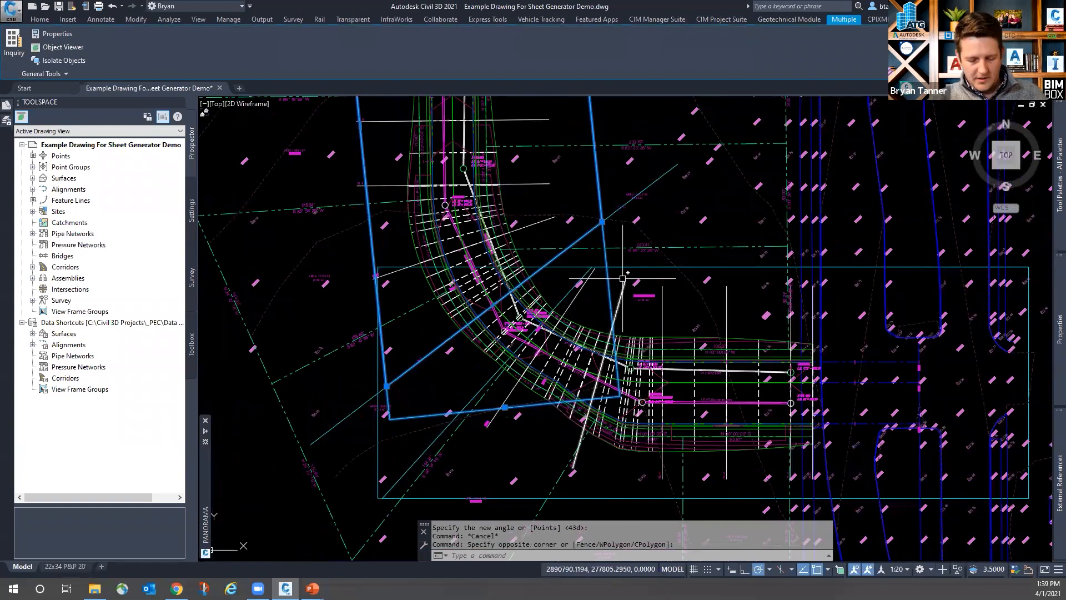
text(ro)
key(space)
scroll(558, 273, down, 6)
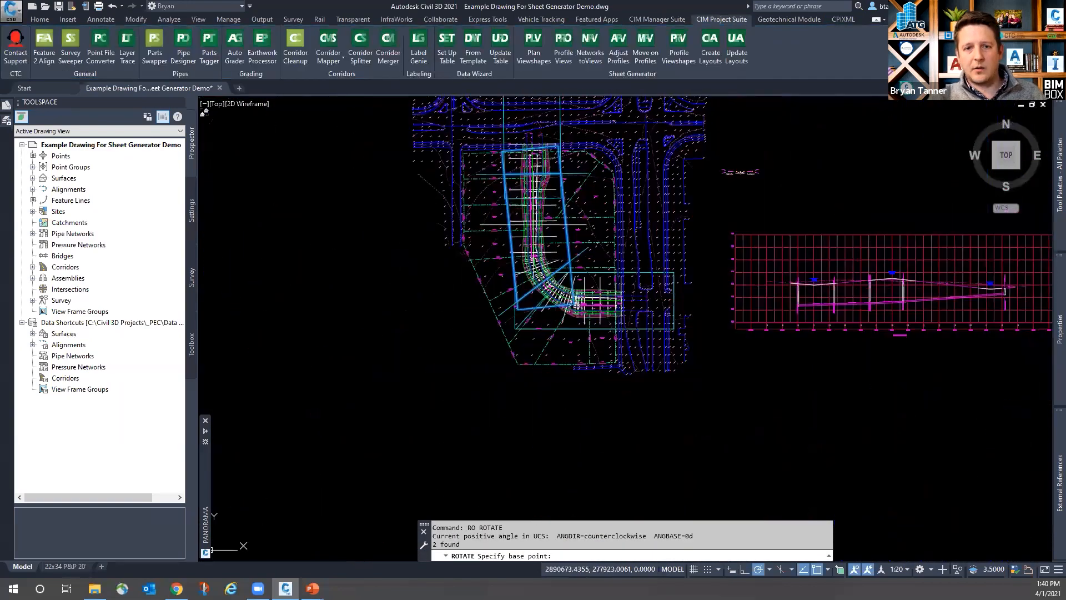
scroll(531, 169, up, 6)
scroll(539, 220, up, 3)
scroll(552, 220, up, 3)
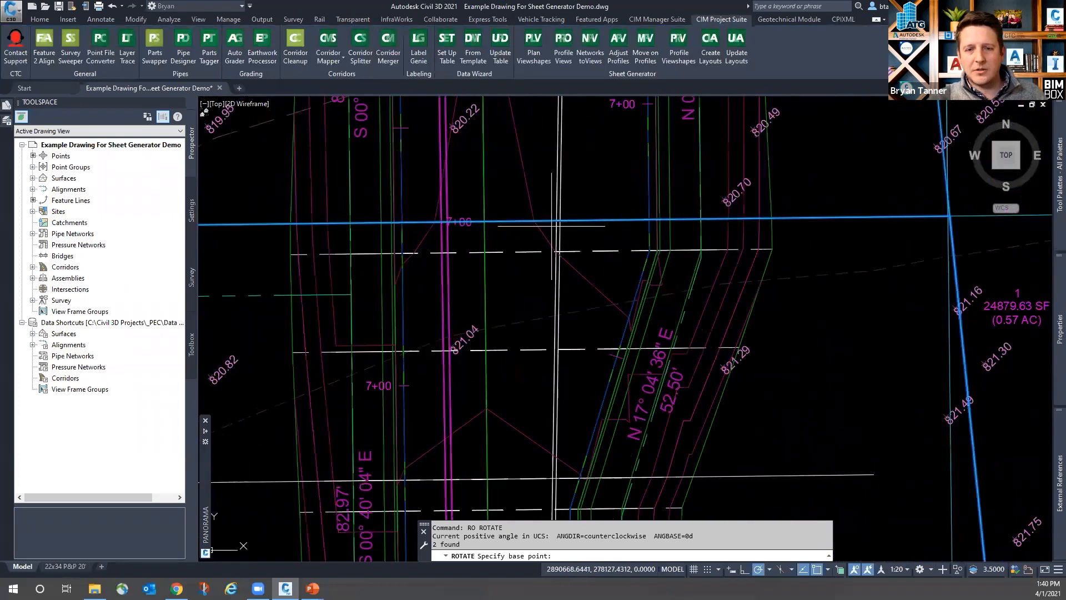
click(535, 220)
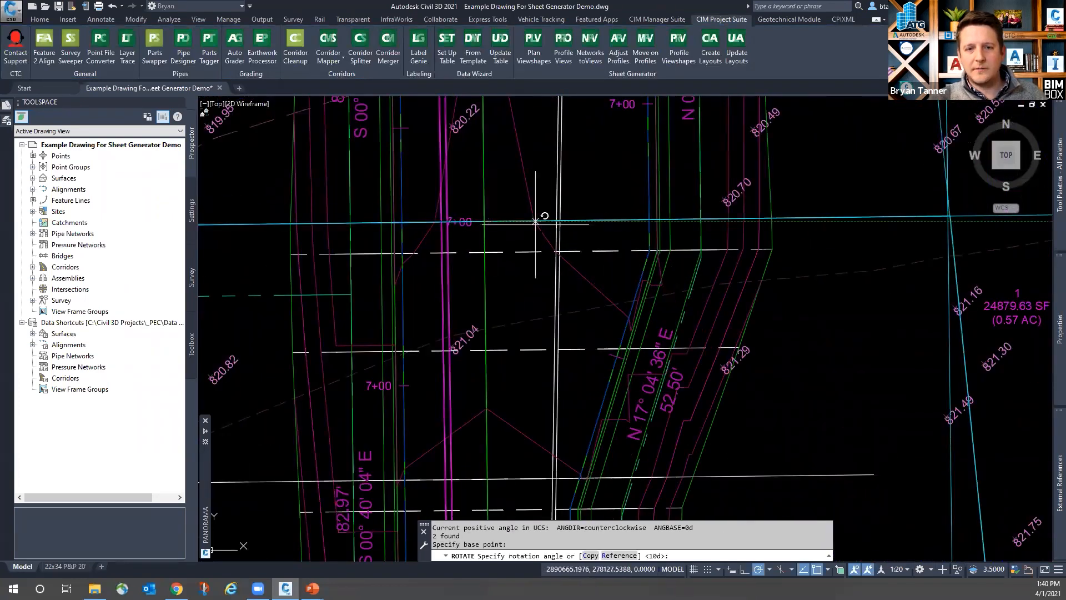
text(r)
key(space)
scroll(536, 221, down, 2)
click(505, 221)
scroll(580, 171, down, 4)
scroll(588, 358, up, 4)
scroll(615, 401, up, 4)
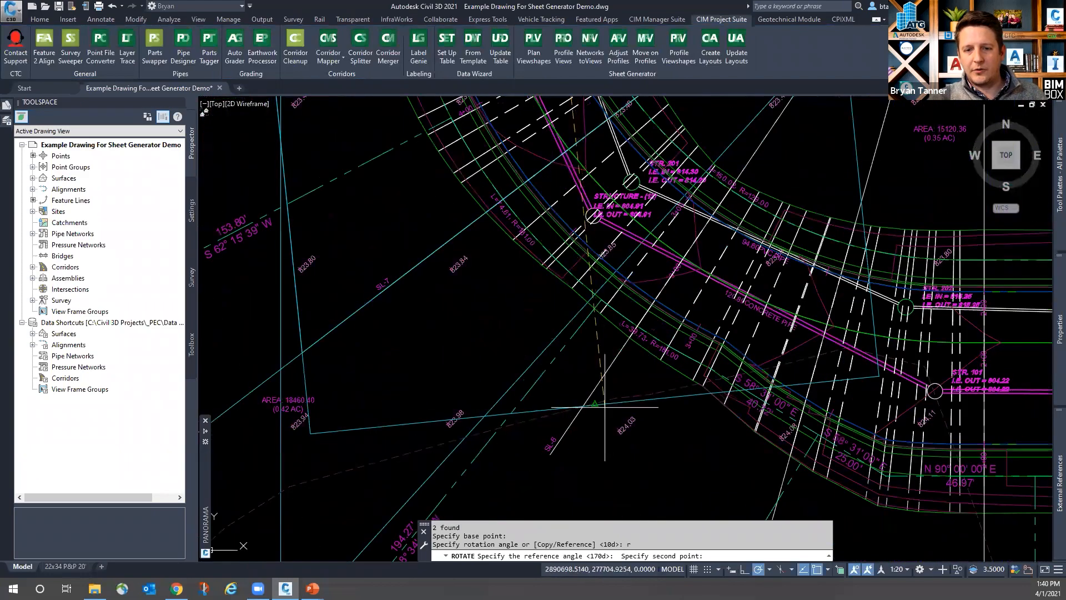
click(608, 401)
scroll(604, 385, down, 6)
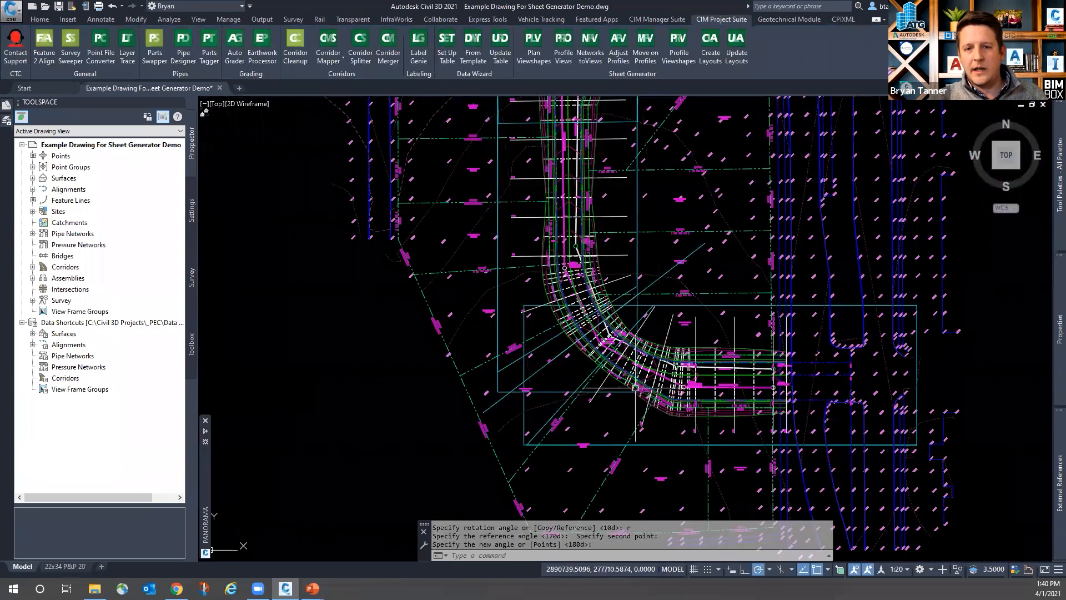
key(Escape)
key(Escape)
Move the curve's drafting guide from its upper endpoint to the intersection of the first and second sheets' print area blocks
scroll(742, 234, up, 5)
click(747, 231)
click(727, 211)
text(m)
key(Return)
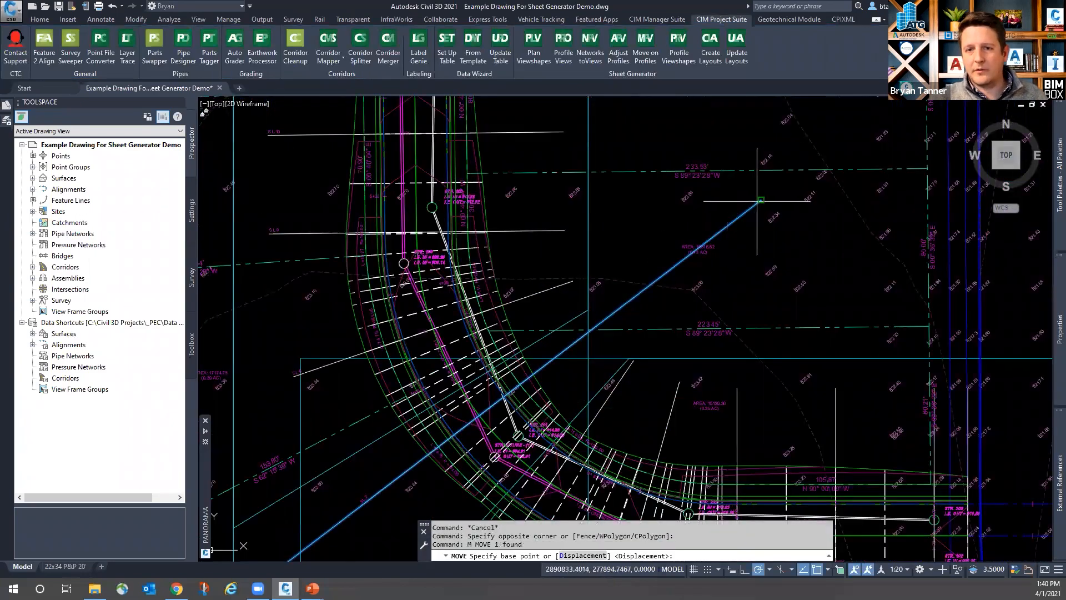
click(761, 200)
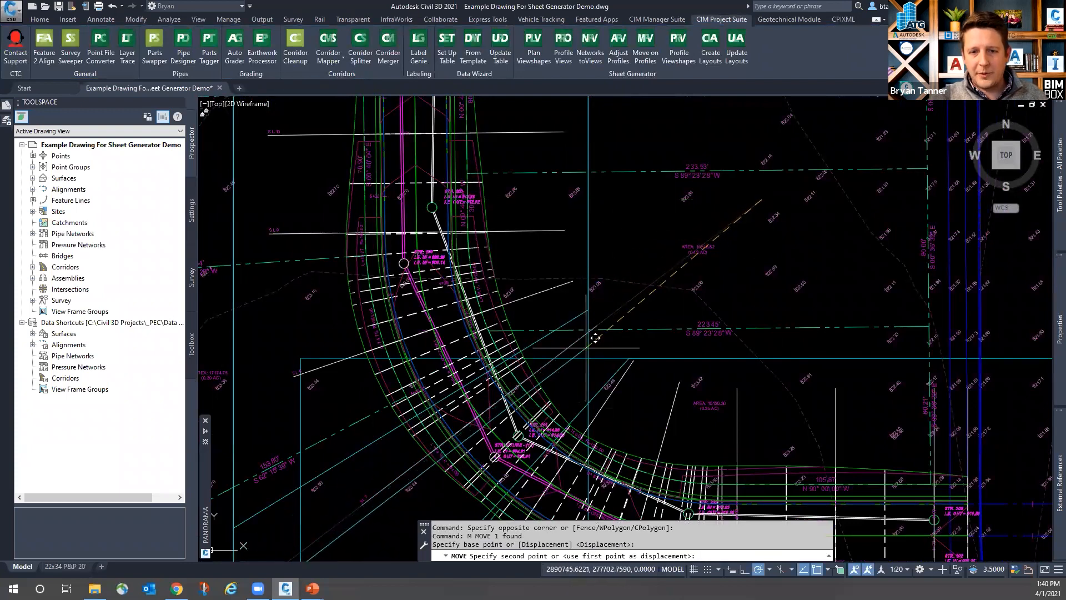
scroll(593, 350, up, 5)
shift+right_click(588, 376)
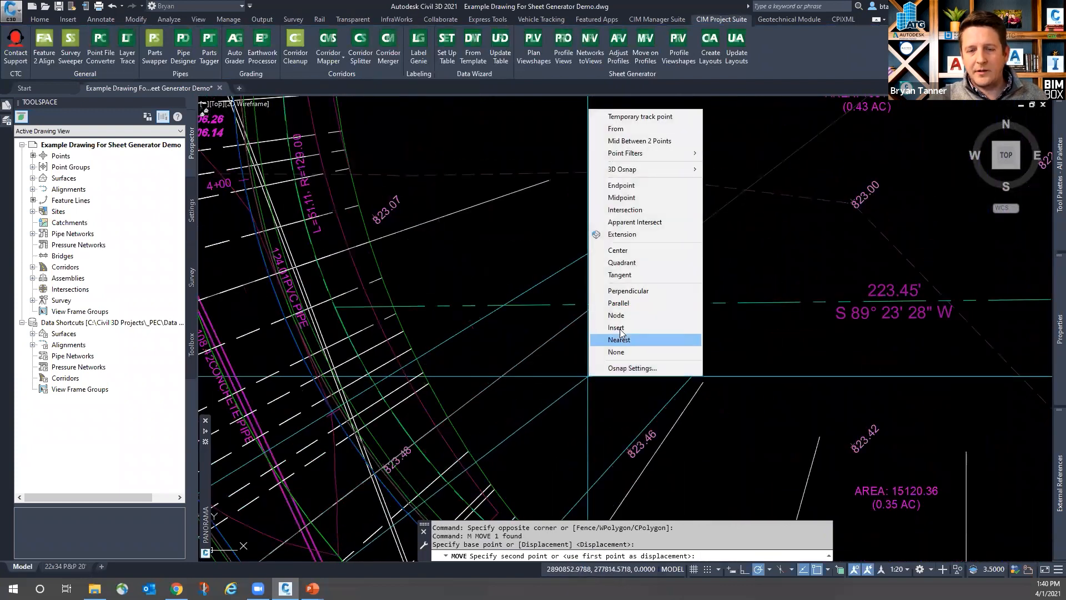
click(627, 209)
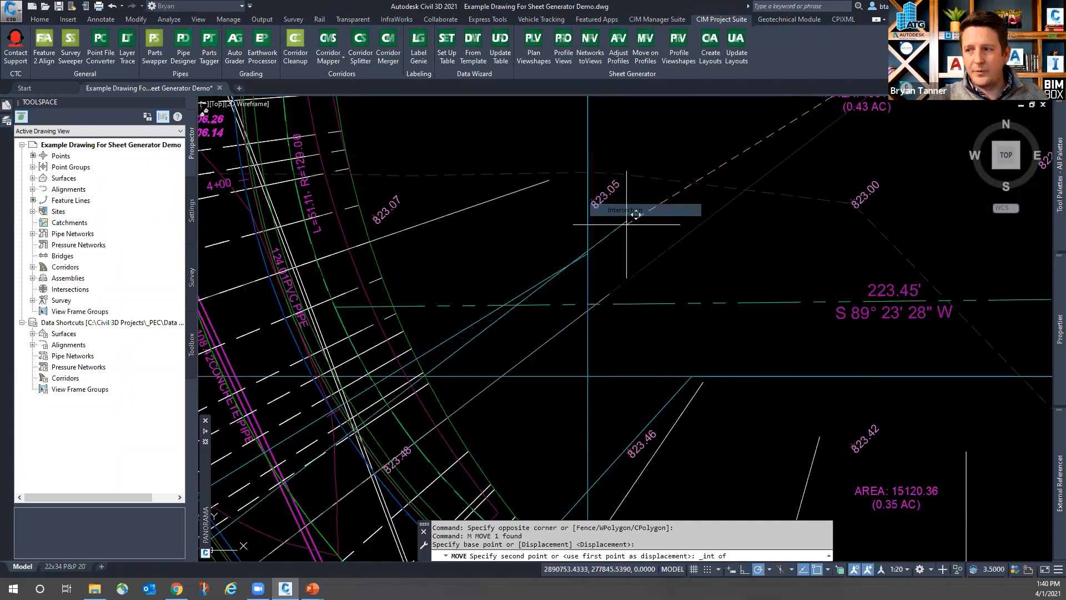
click(586, 376)
scroll(755, 270, down, 4)
click(673, 299)
key(Escape)
key(Escape)
Stretch the first sheet's viewshape so its upper matchline corner meets the drafting guide's endpoint and its lower one meets the print area block's corner
scroll(673, 333, up, 3)
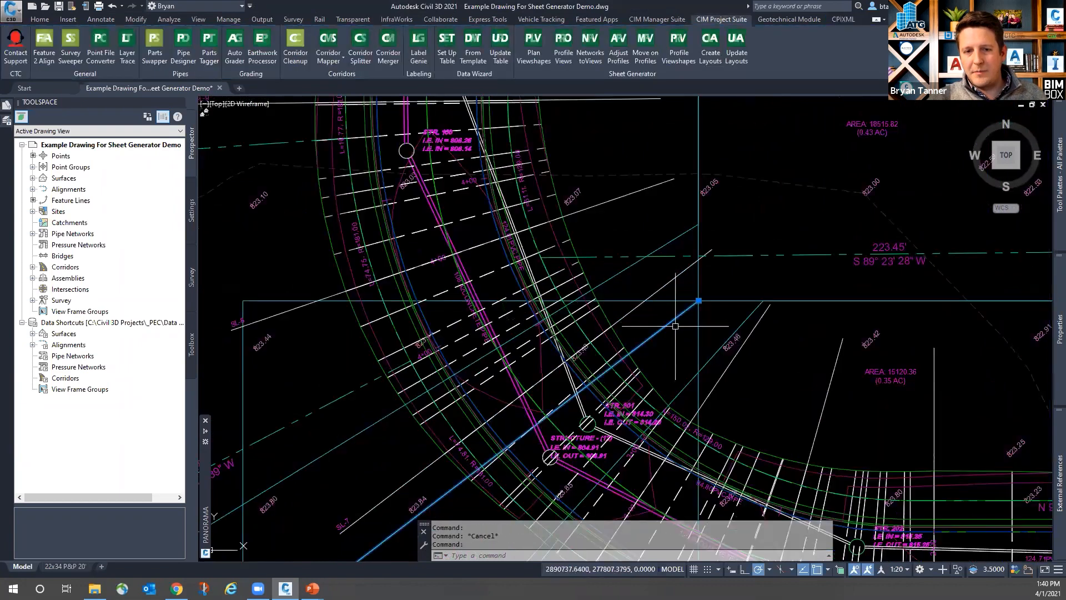
click(759, 306)
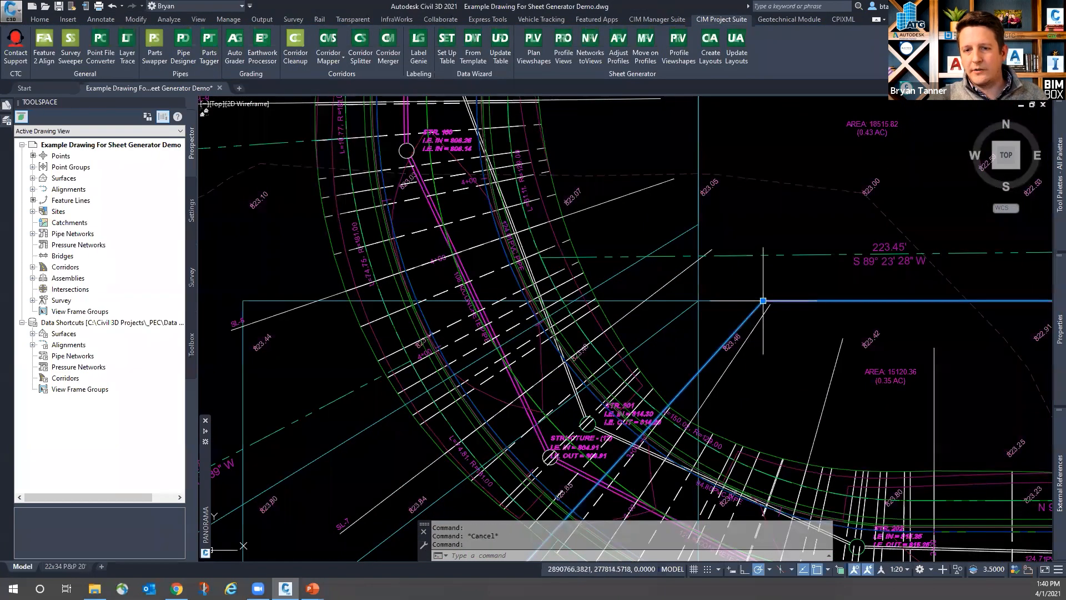
click(762, 301)
scroll(750, 263, down, 3)
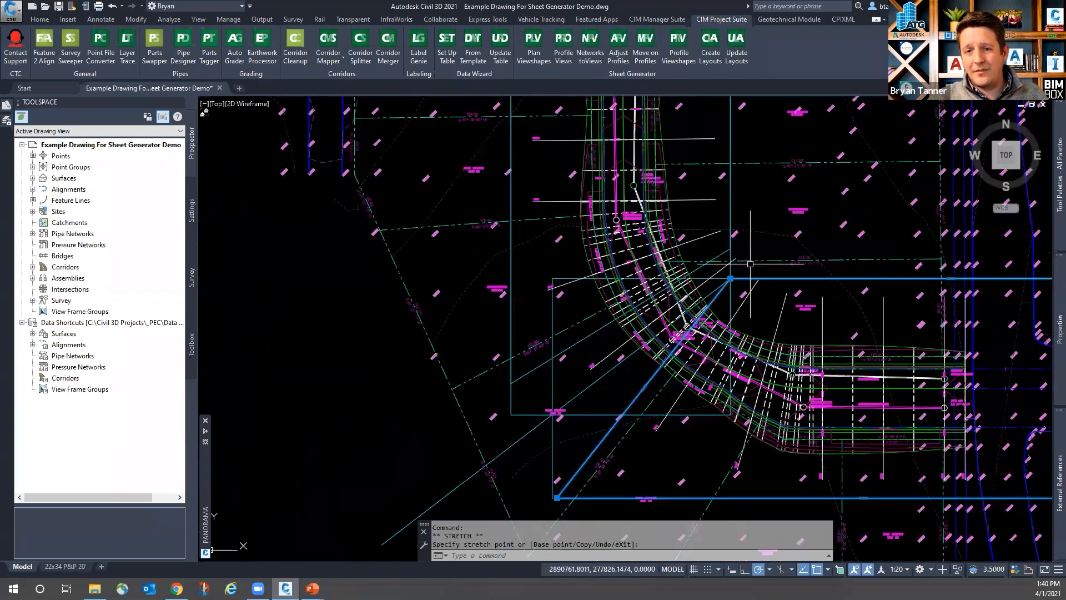
click(554, 497)
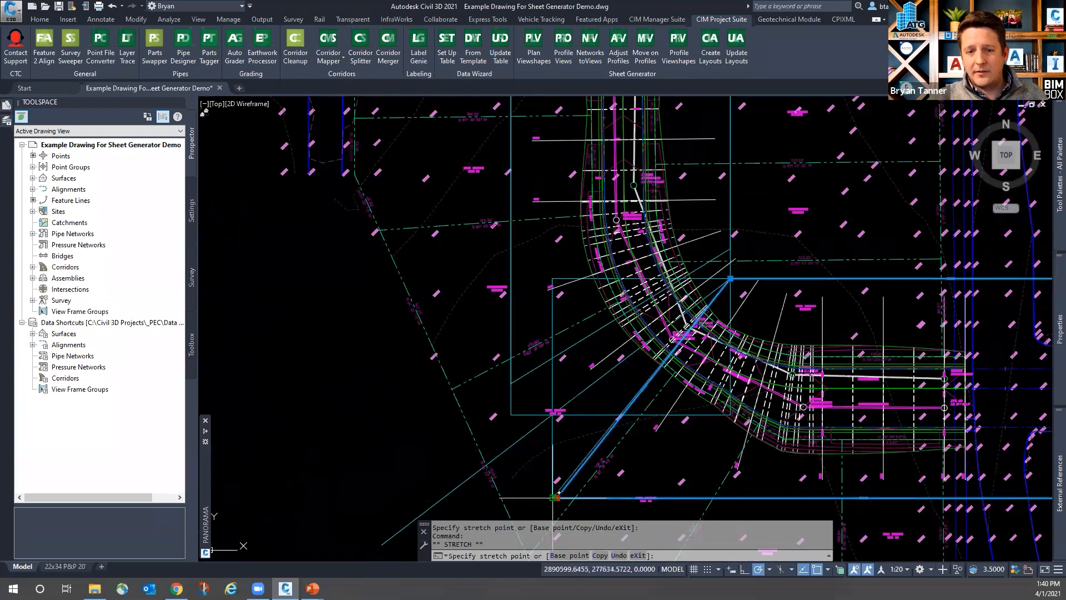
click(554, 497)
Add a vertex to the first viewshape's matchline edge at the apparent intersection of the two print area blocks' edges
mouse_move(647, 395)
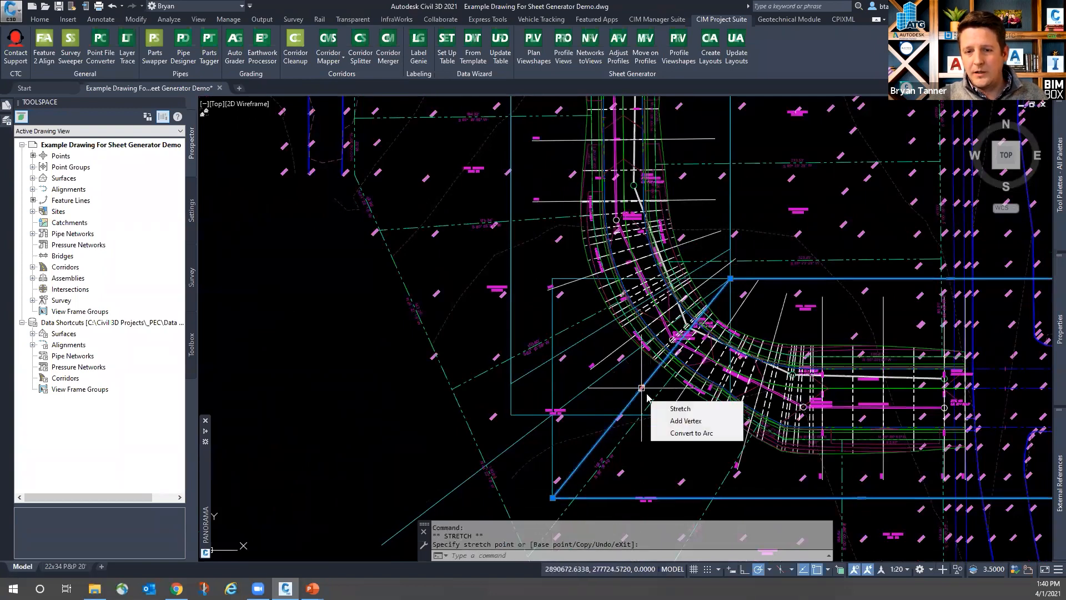
click(686, 420)
scroll(509, 395, up, 5)
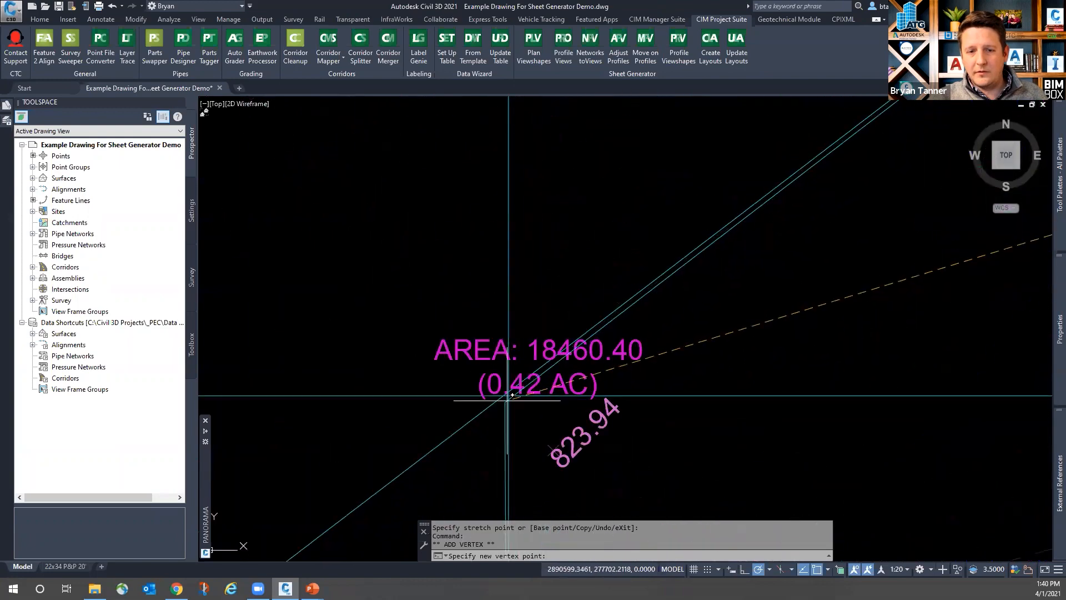
shift+right_click(511, 395)
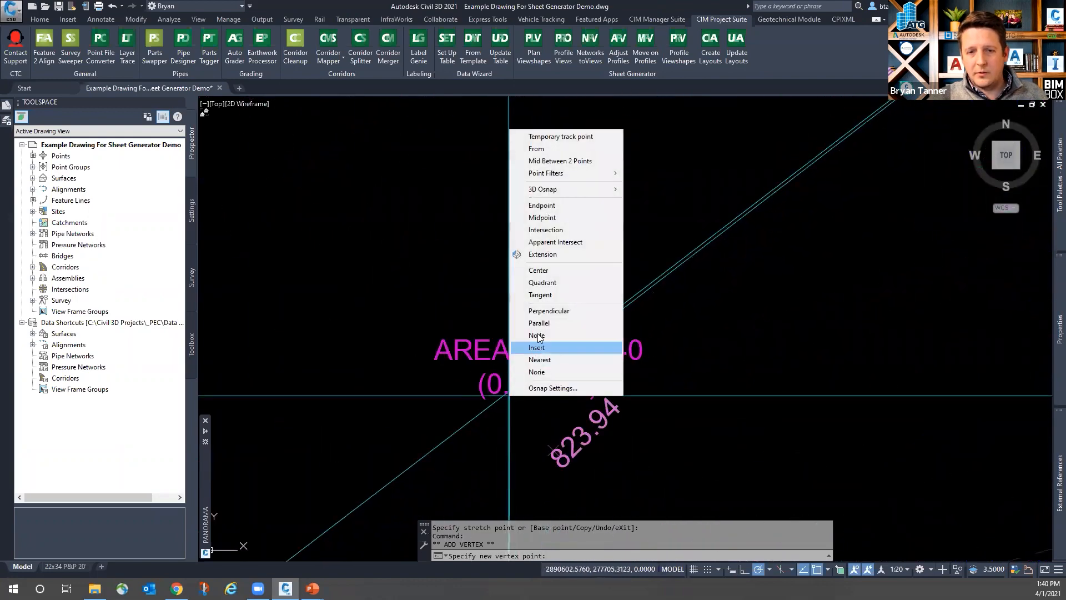
click(553, 243)
click(509, 395)
Stretch the second viewshape's two curve-end corners to its print area block's lower corner and the upper intersection of the two blocks
scroll(619, 417, down, 5)
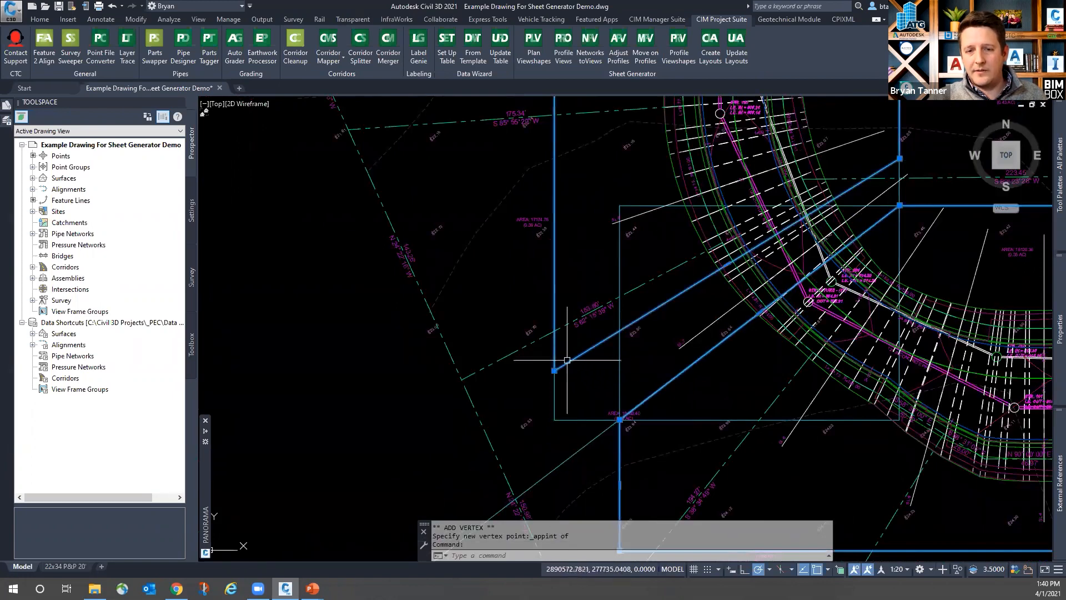
click(554, 371)
click(554, 420)
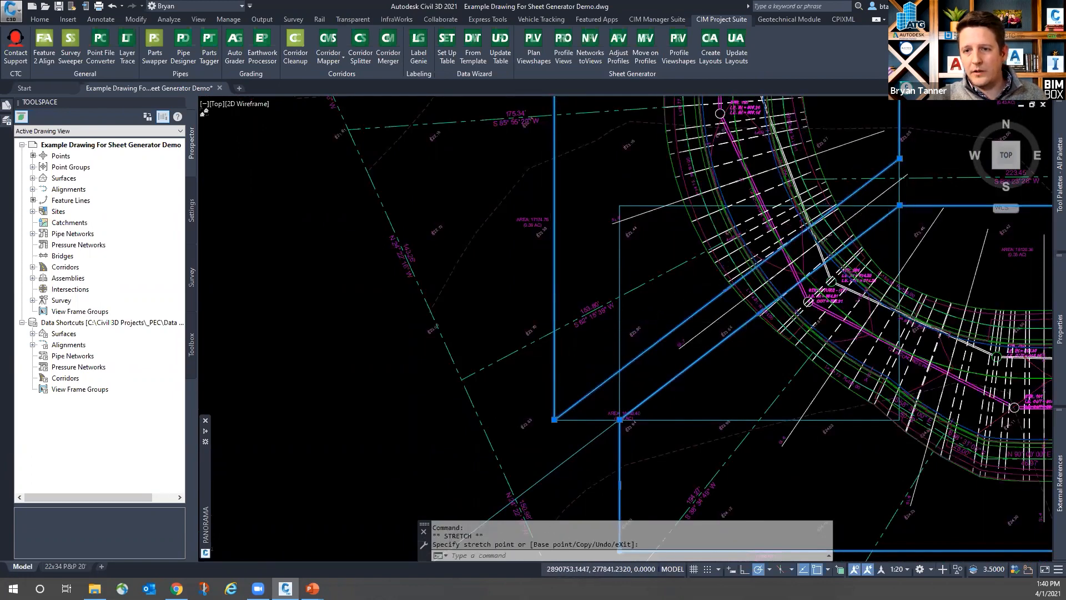
scroll(913, 157, up, 6)
click(858, 166)
click(858, 356)
Add a vertex to the second viewshape's matchline edge on the curve, at the lower intersection of the two print area blocks
scroll(874, 300, down, 5)
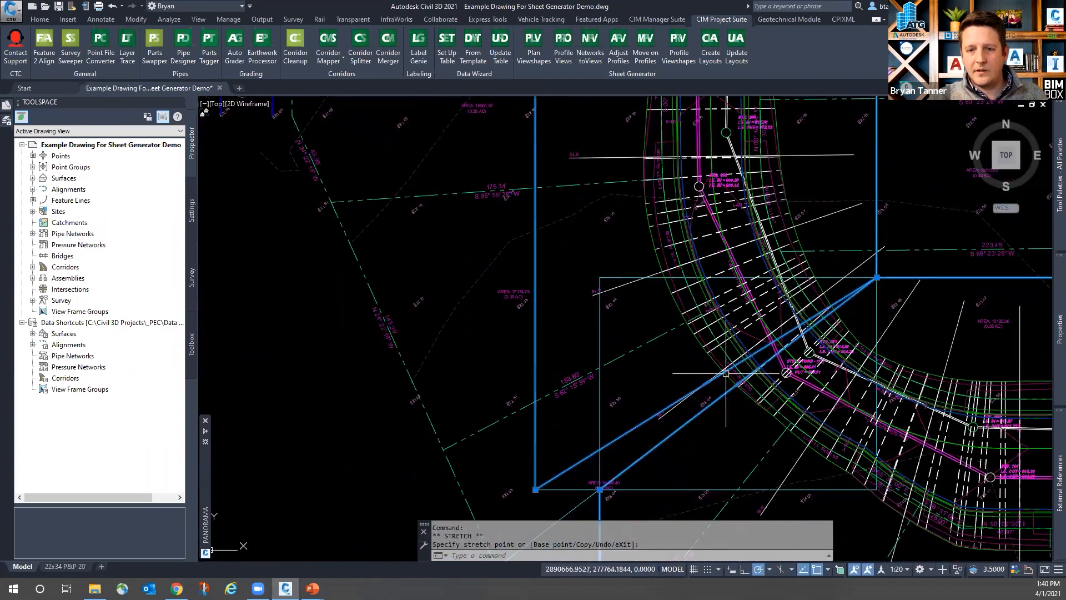
mouse_move(705, 383)
click(752, 412)
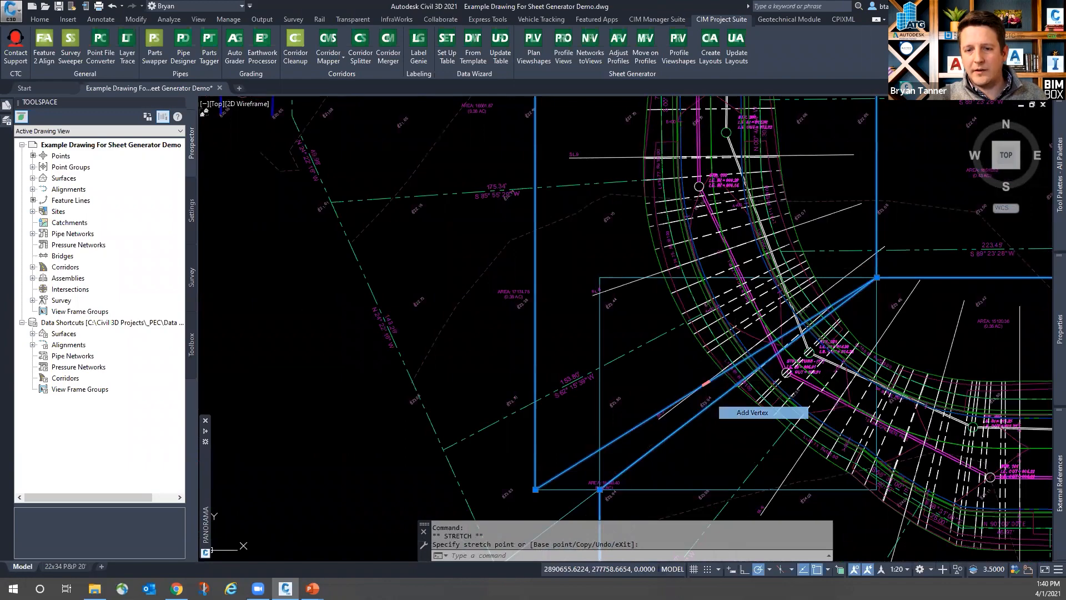
scroll(598, 488, up, 5)
key(Escape)
key(Escape)
scroll(542, 381, down, 8)
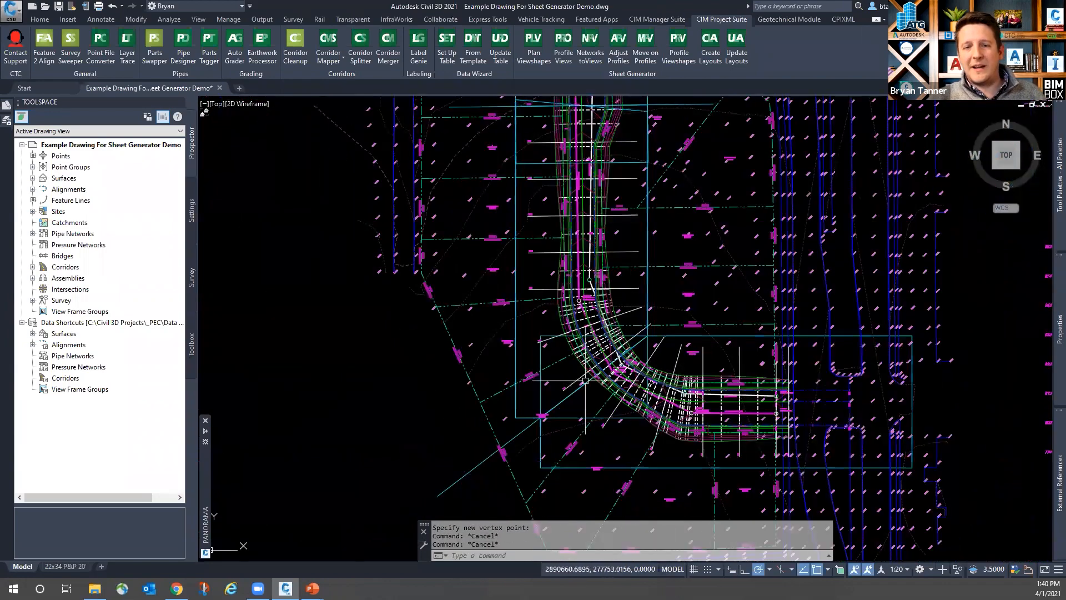
scroll(467, 307, down, 2)
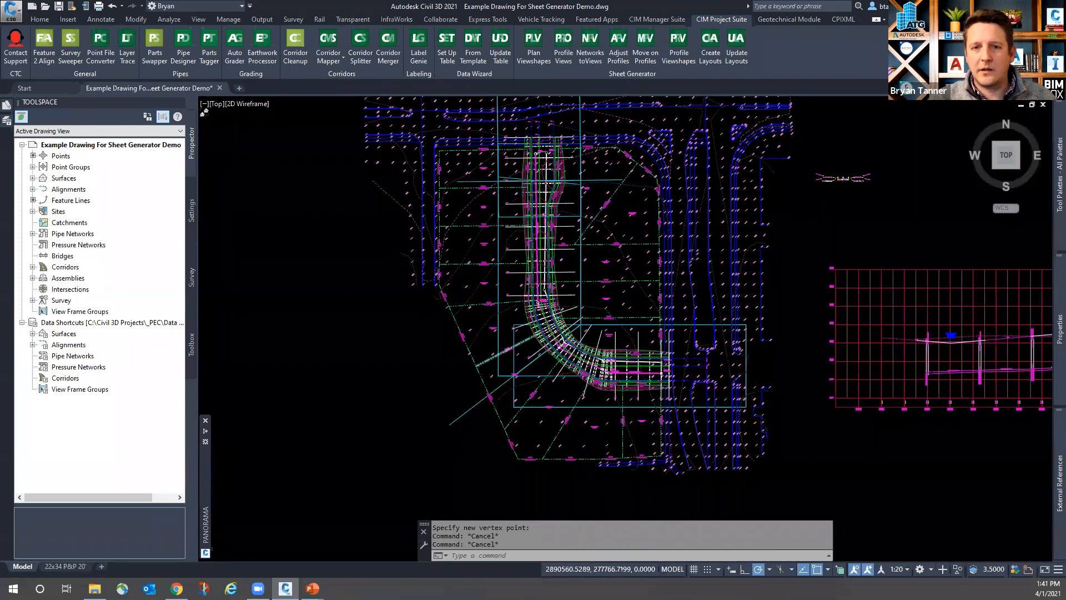
Stretch both upper corners of the second viewshape to the 7+00 matchline guide so its end edge follows the guide
scroll(555, 167, up, 5)
scroll(578, 265, up, 4)
click(578, 240)
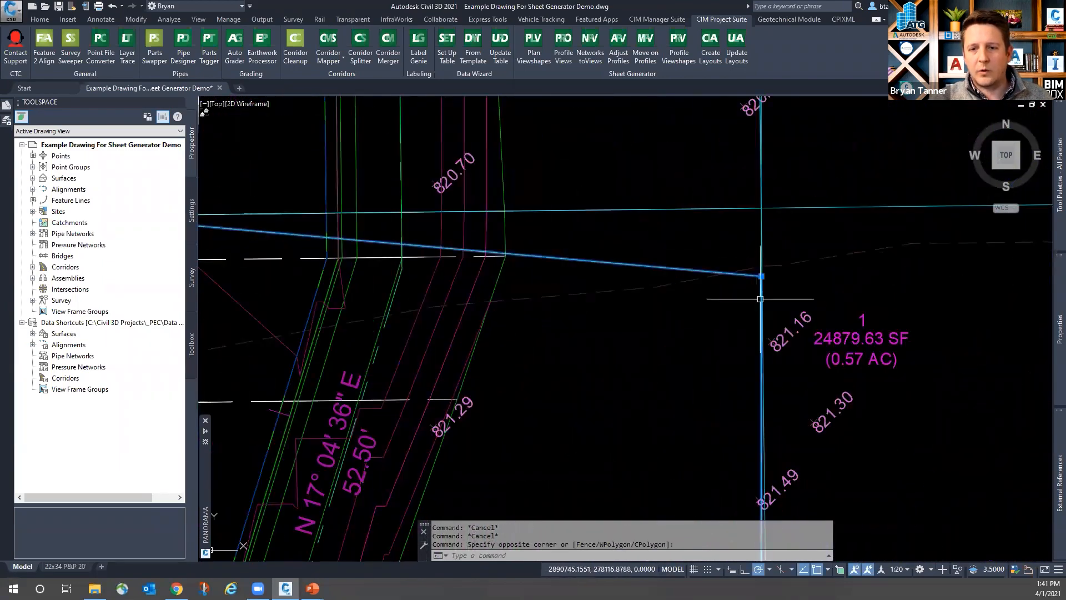
click(761, 276)
click(761, 208)
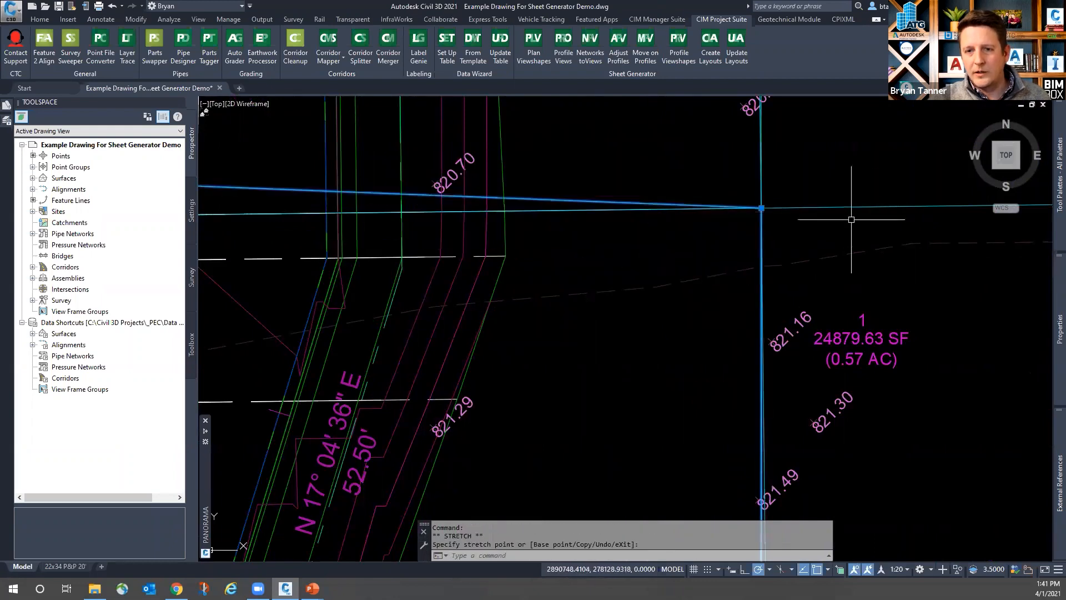
scroll(851, 219, down, 5)
scroll(466, 205, up, 5)
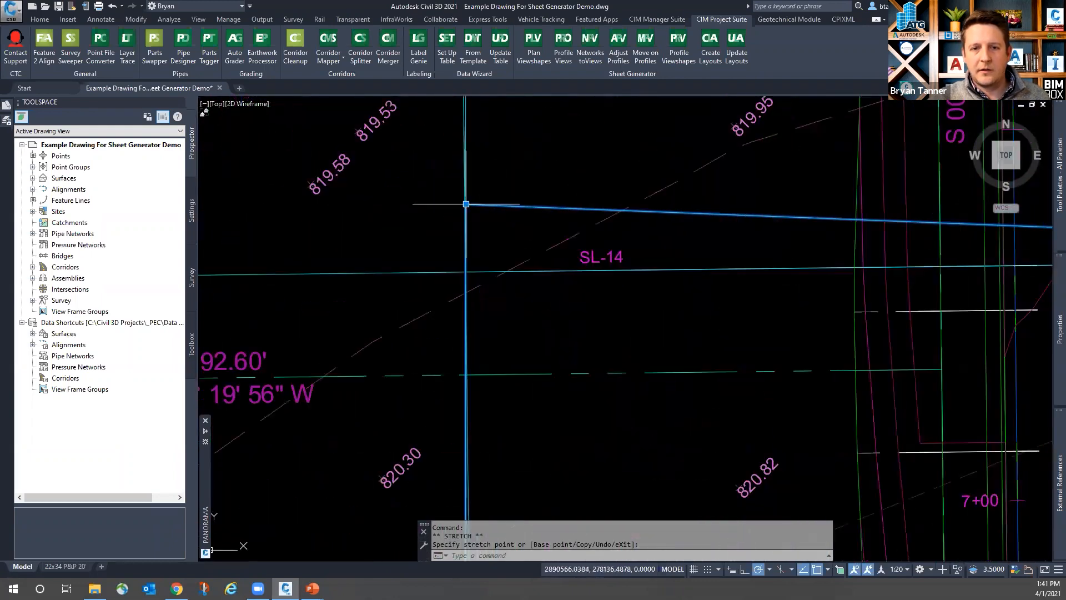
click(466, 205)
click(470, 267)
scroll(411, 251, down, 4)
scroll(420, 282, down, 3)
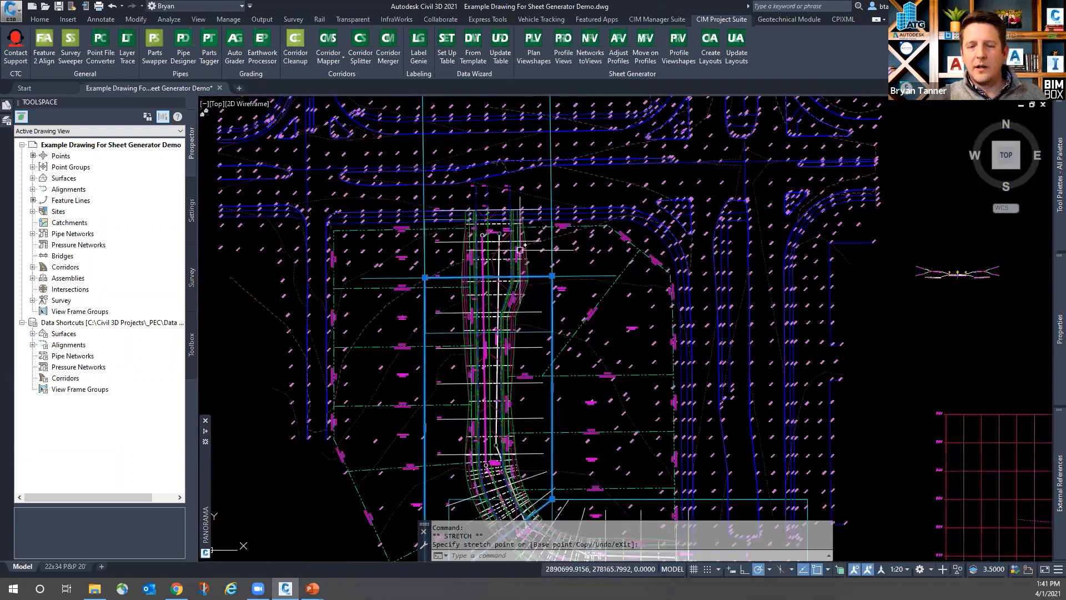
scroll(644, 271, down, 2)
key(Escape)
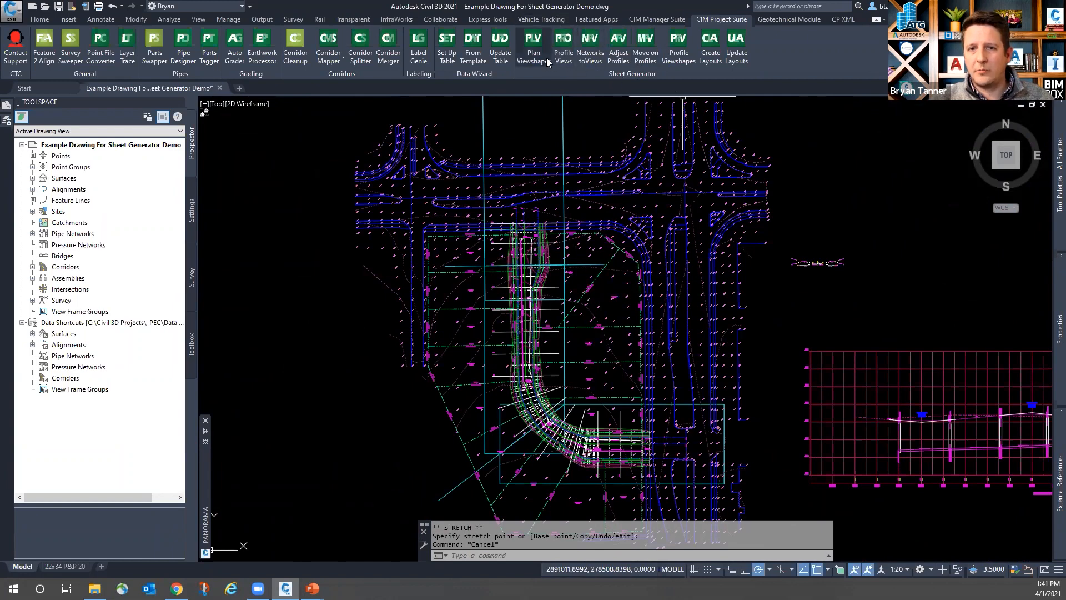
Start creating multiple profile views for the Primero_Pass alignment with the Transportation 20' and 5' profile view style
scroll(572, 216, down, 2)
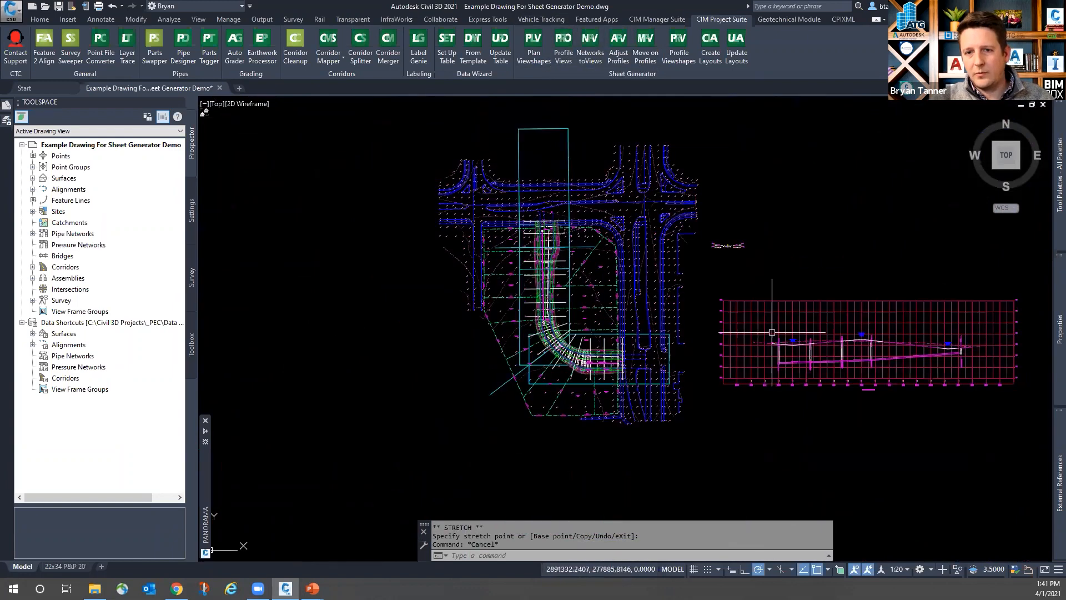
click(908, 323)
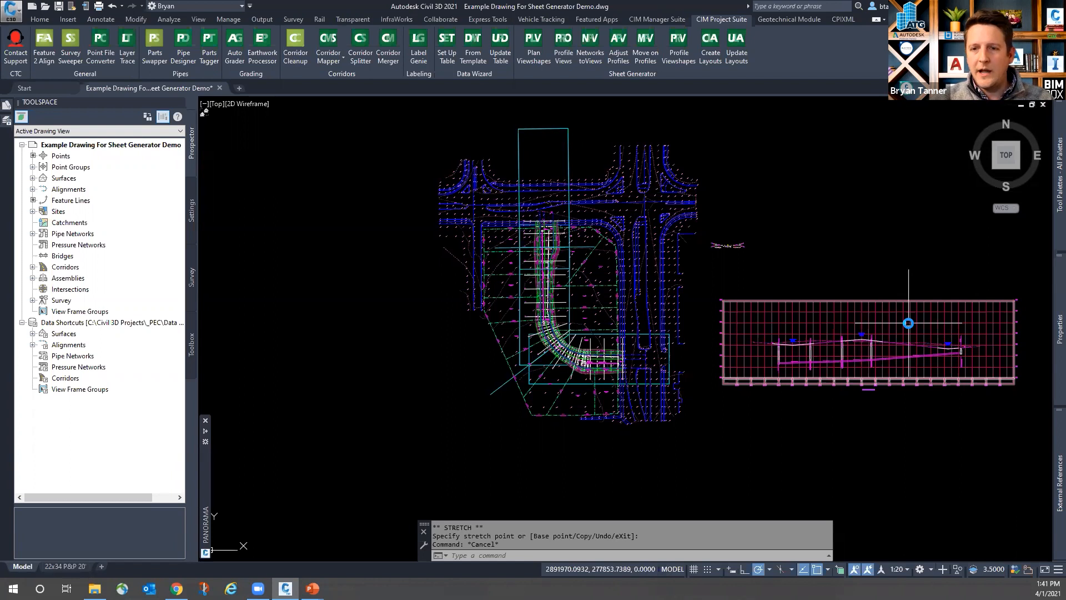
key(Escape)
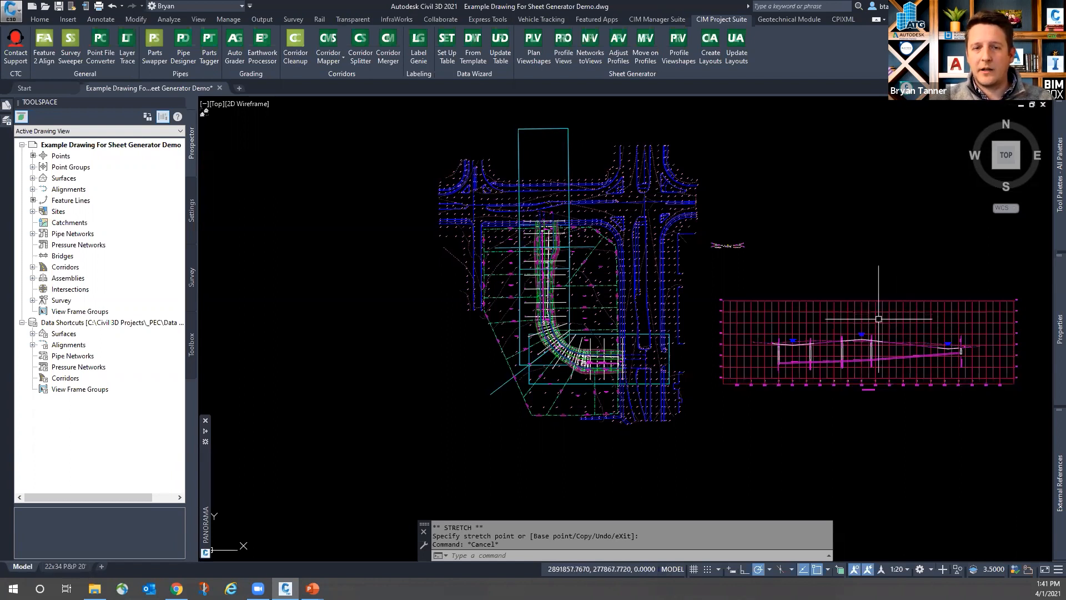
click(565, 55)
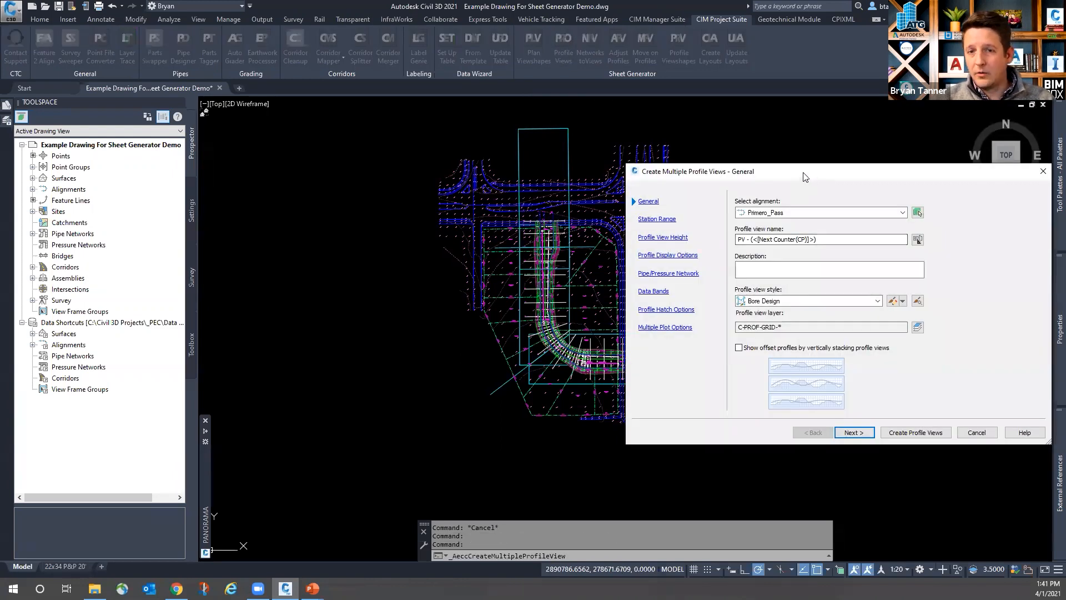
drag(803, 176, 548, 181)
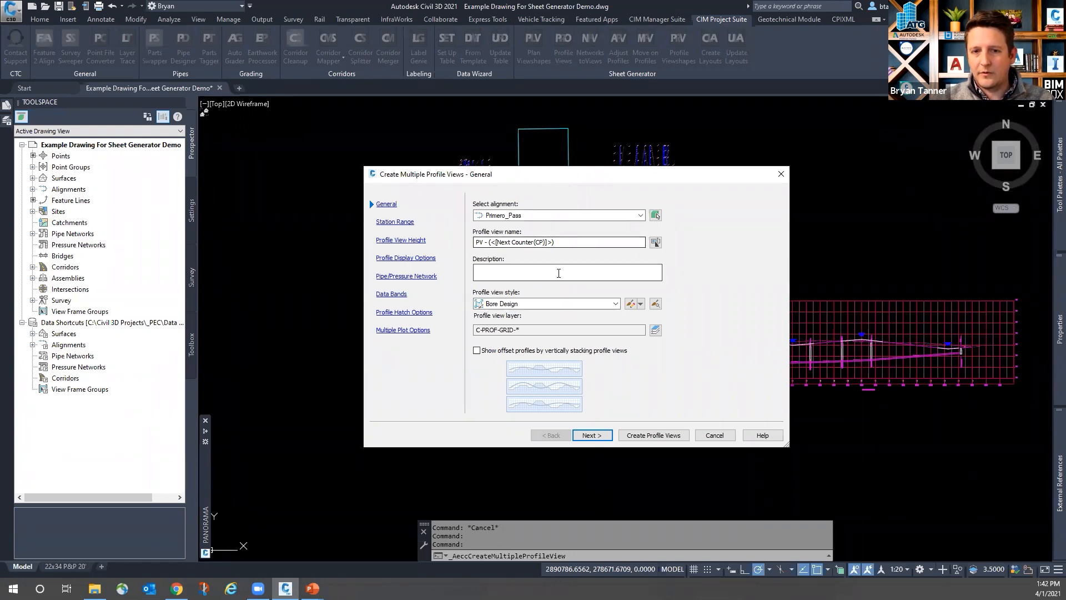
click(616, 304)
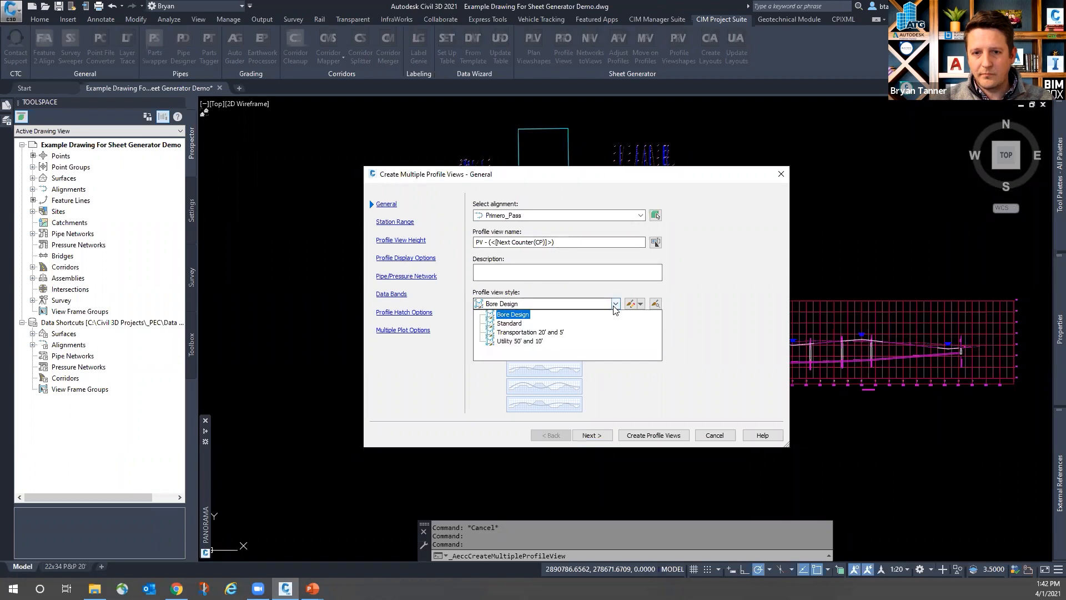
click(526, 334)
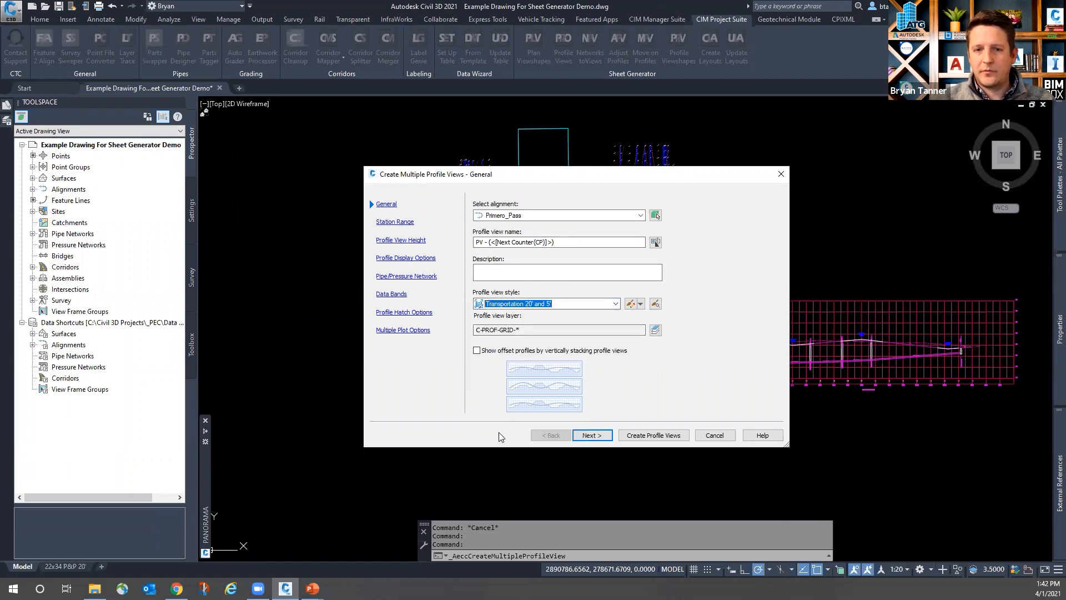
click(599, 436)
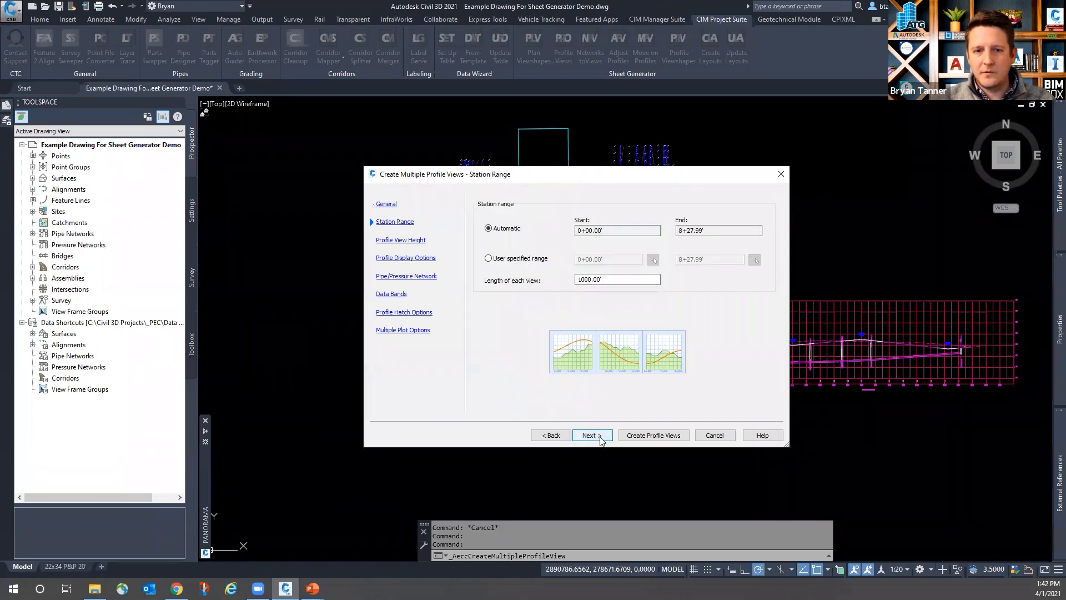
Set the length of each profile view to 350 feet, keeping the automatic station range
drag(607, 279, 562, 280)
text(350)
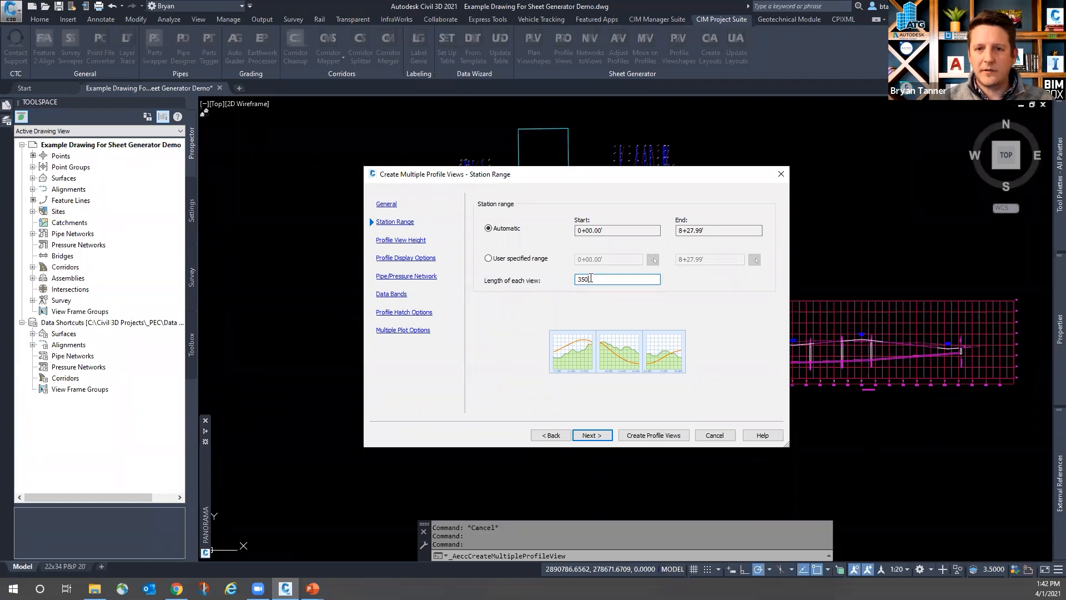
click(592, 436)
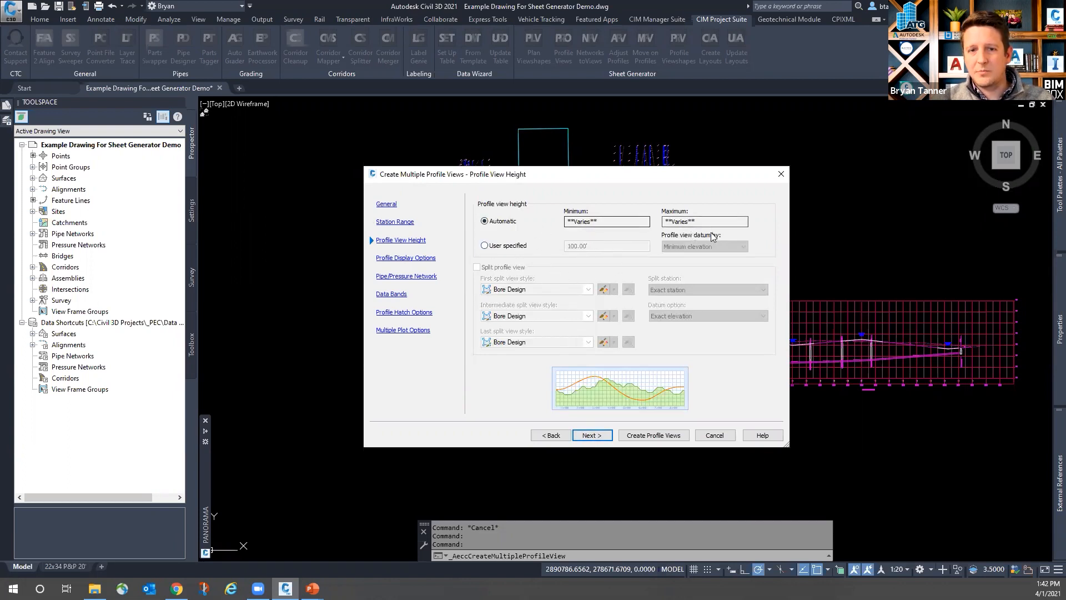
Set a user-specified profile view height of 40 feet with the datum by mean elevation
click(499, 246)
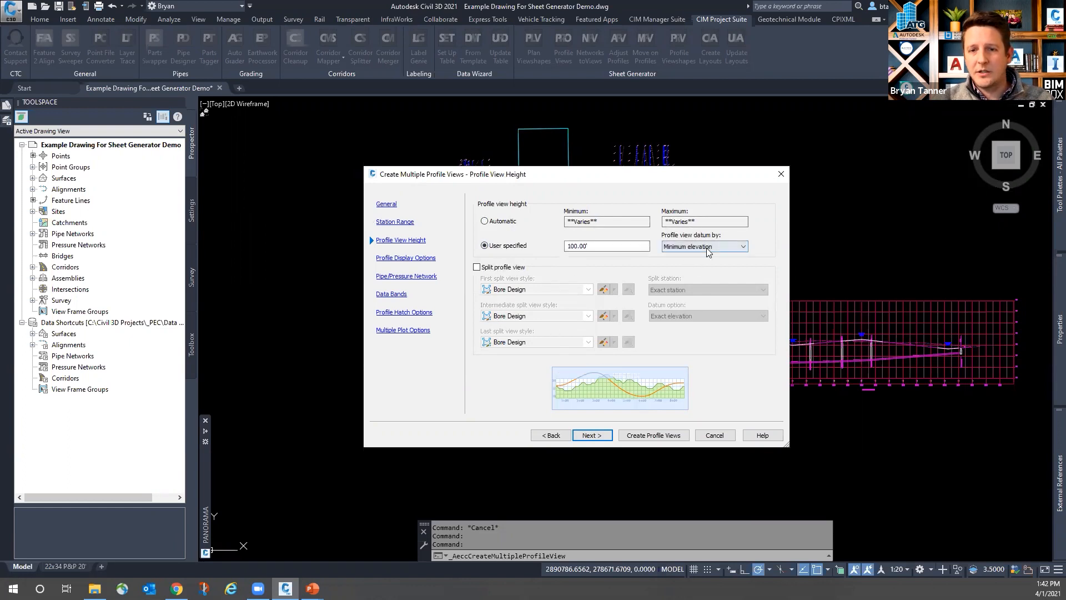
click(708, 251)
click(687, 262)
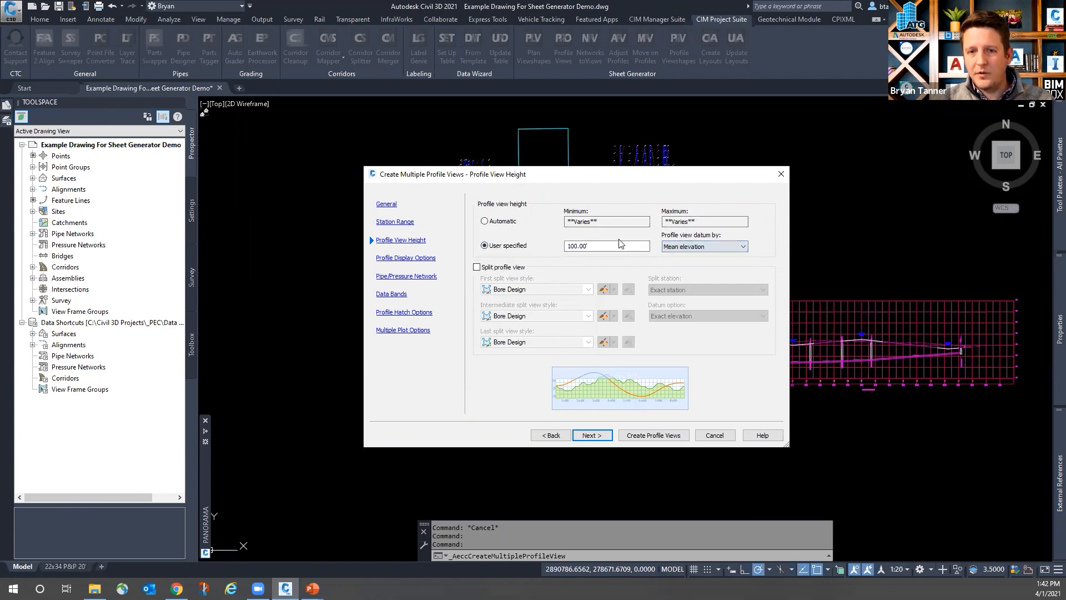
drag(595, 244, 507, 242)
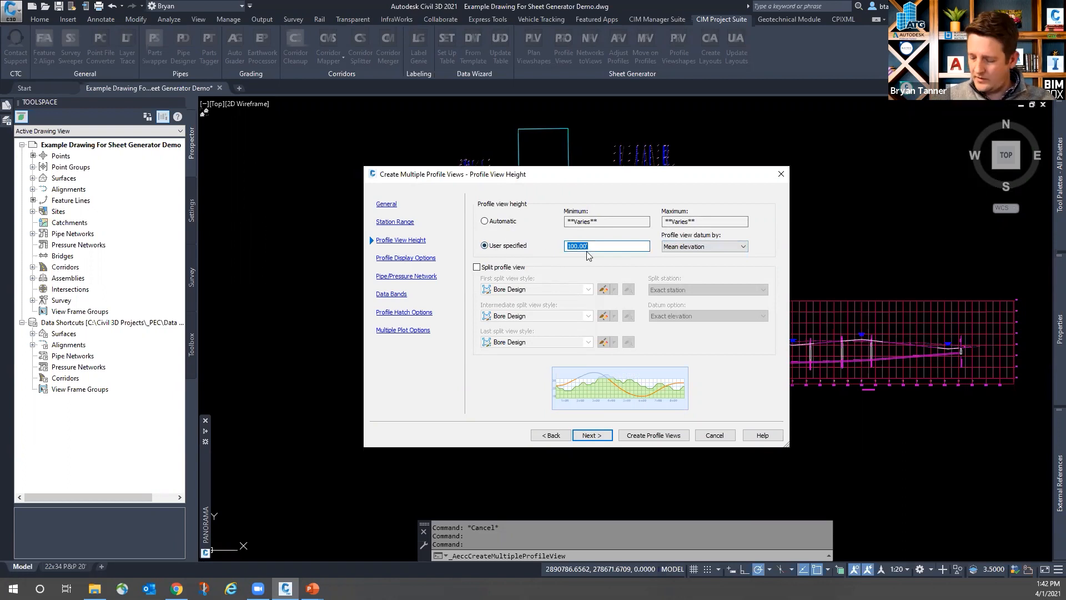
text(40)
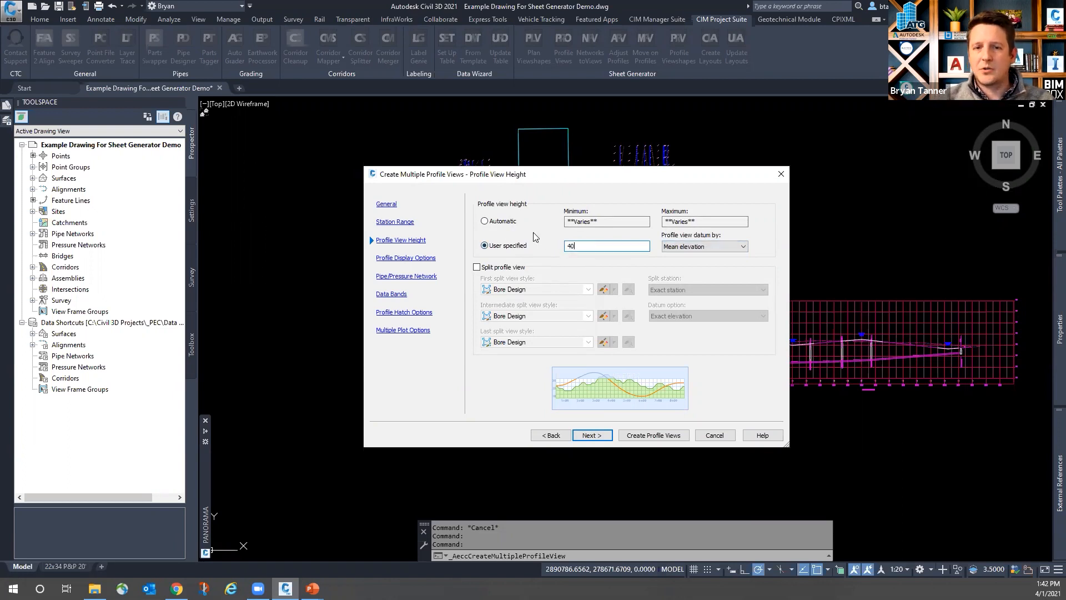
click(485, 221)
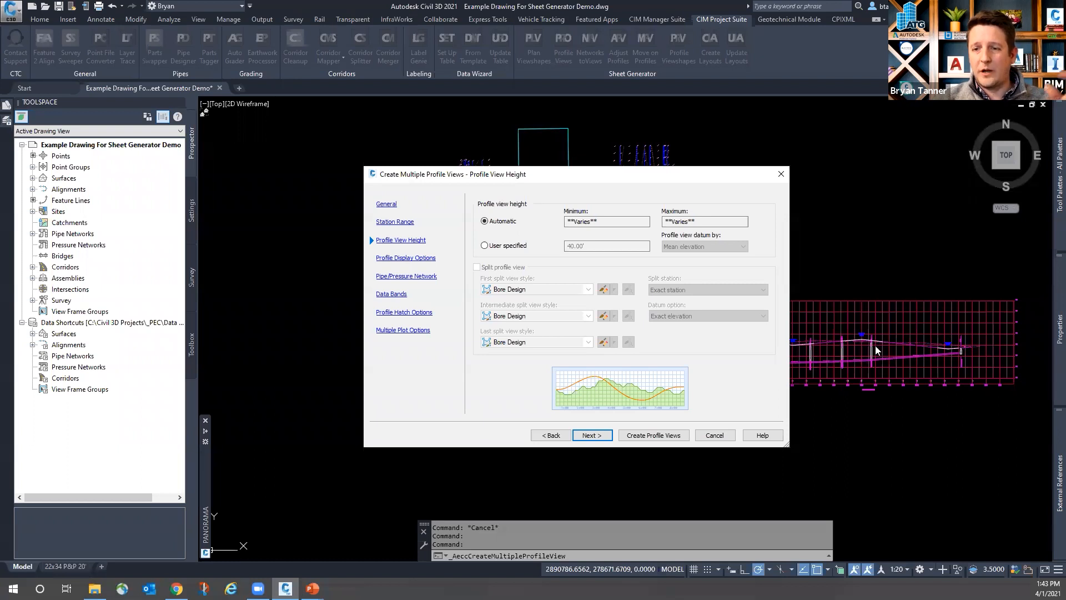
click(494, 246)
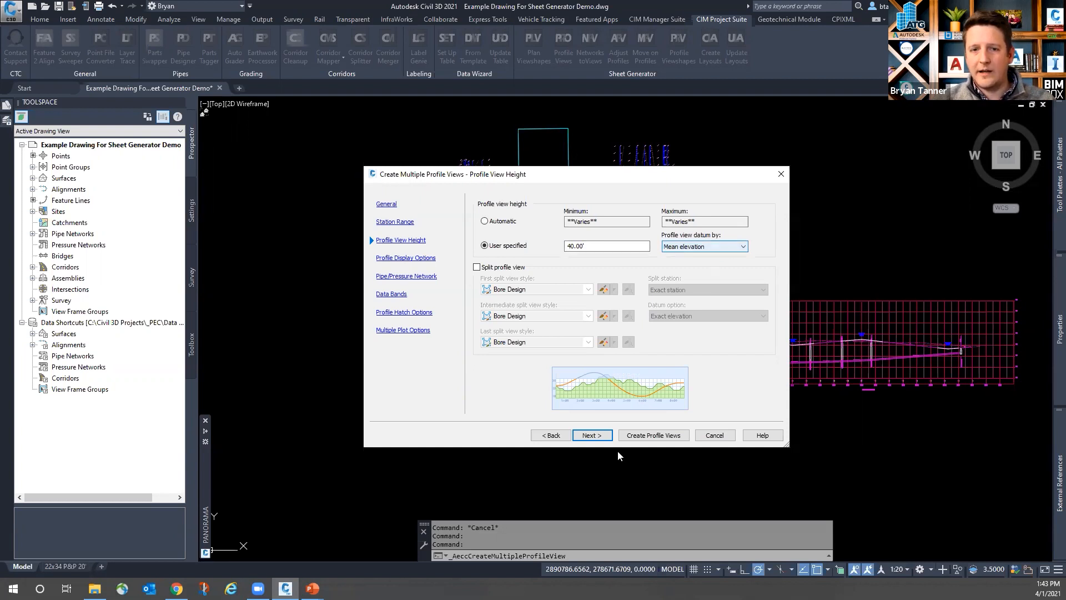
click(589, 436)
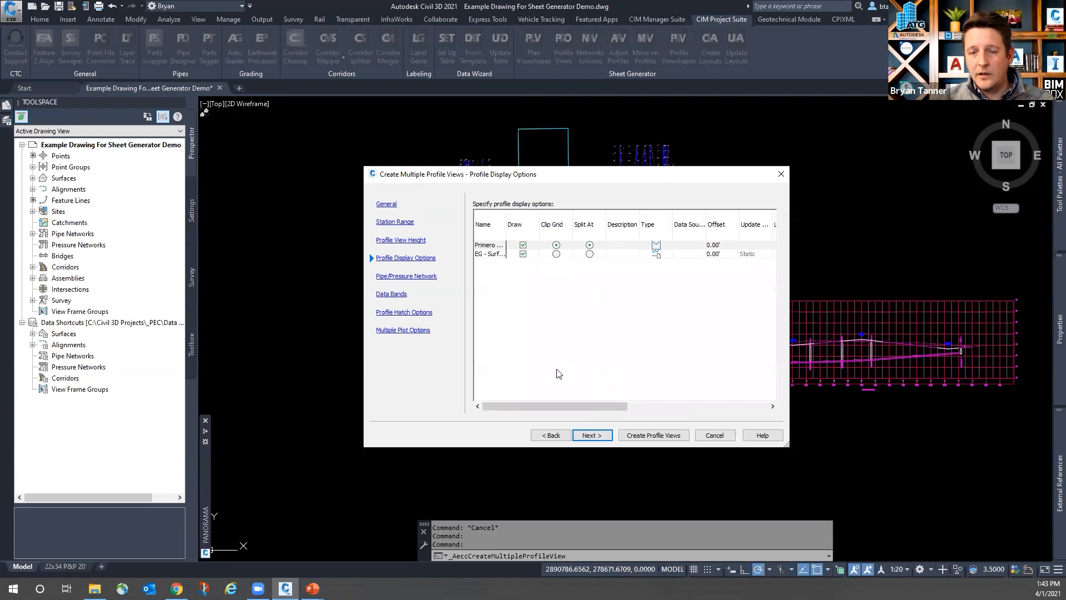
Assign the Standard profile label set to the EG - Surface (1) profile in the profile display options
drag(555, 406, 664, 412)
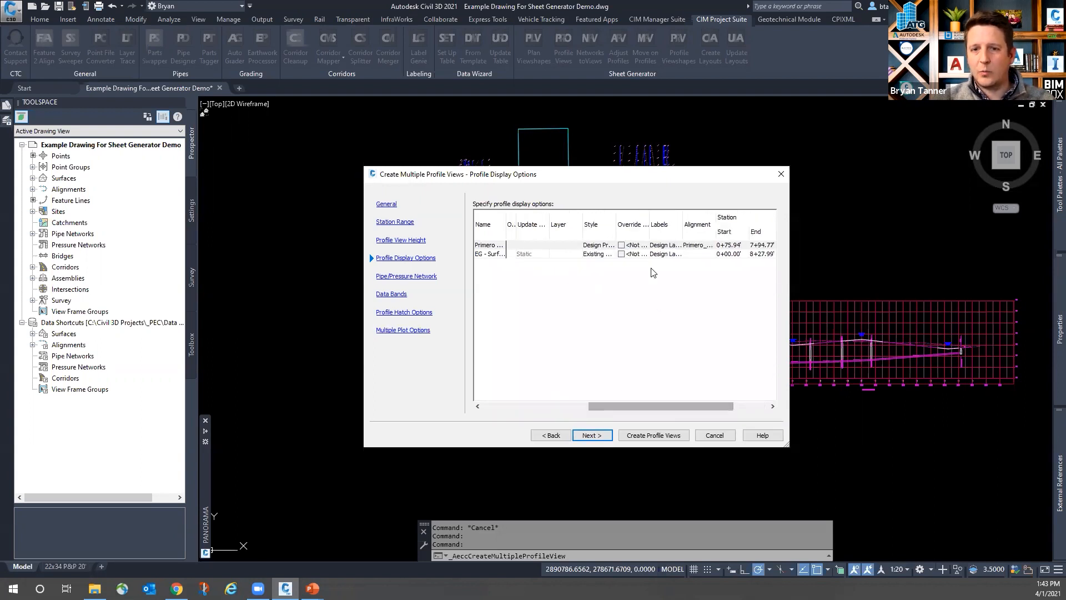
click(668, 255)
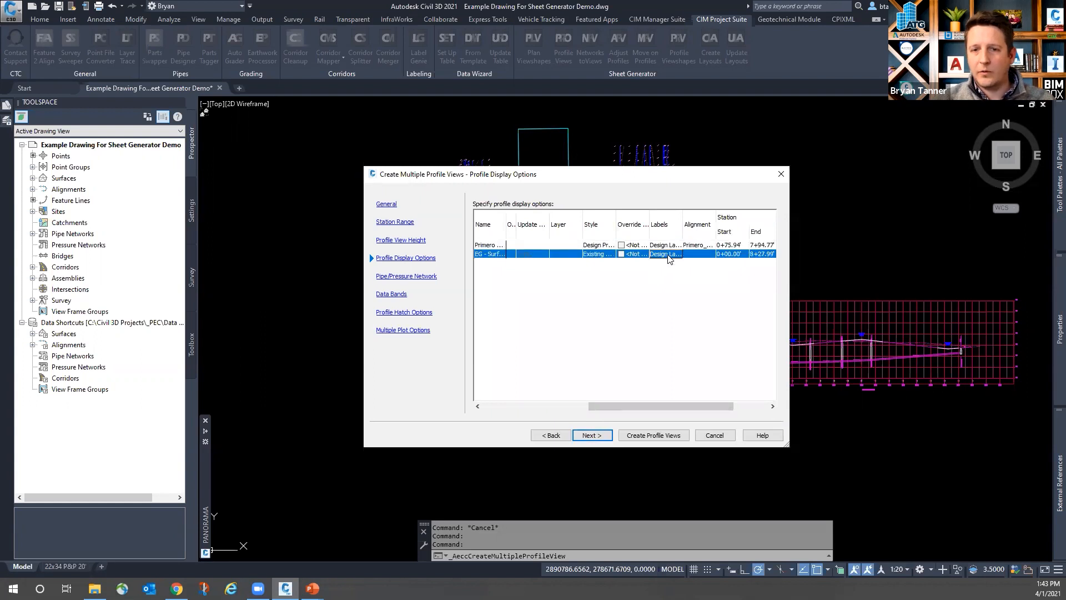
click(668, 254)
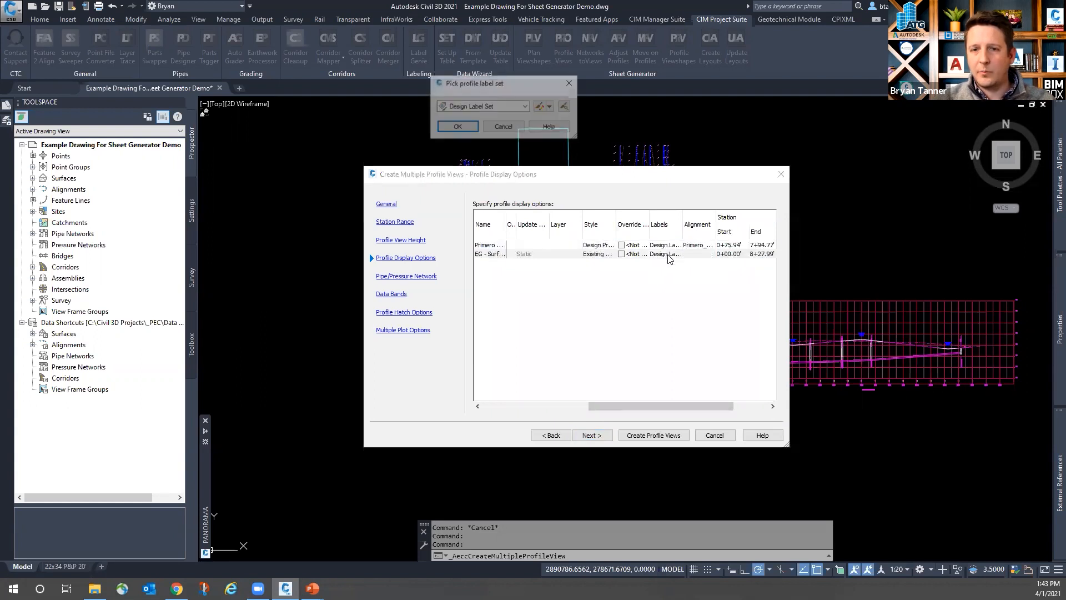
click(523, 107)
click(472, 126)
click(526, 107)
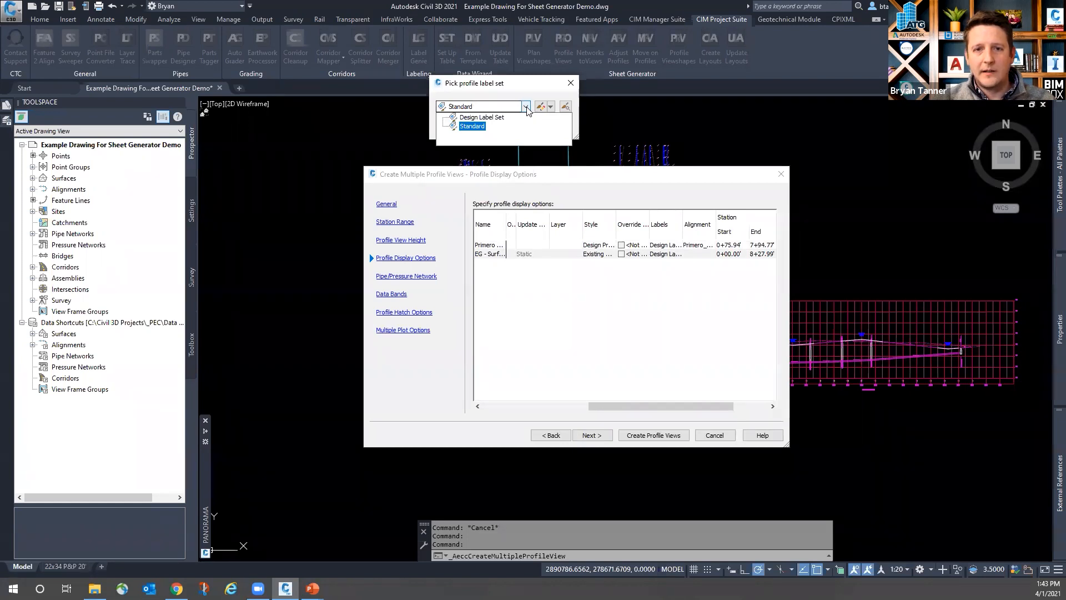
click(526, 107)
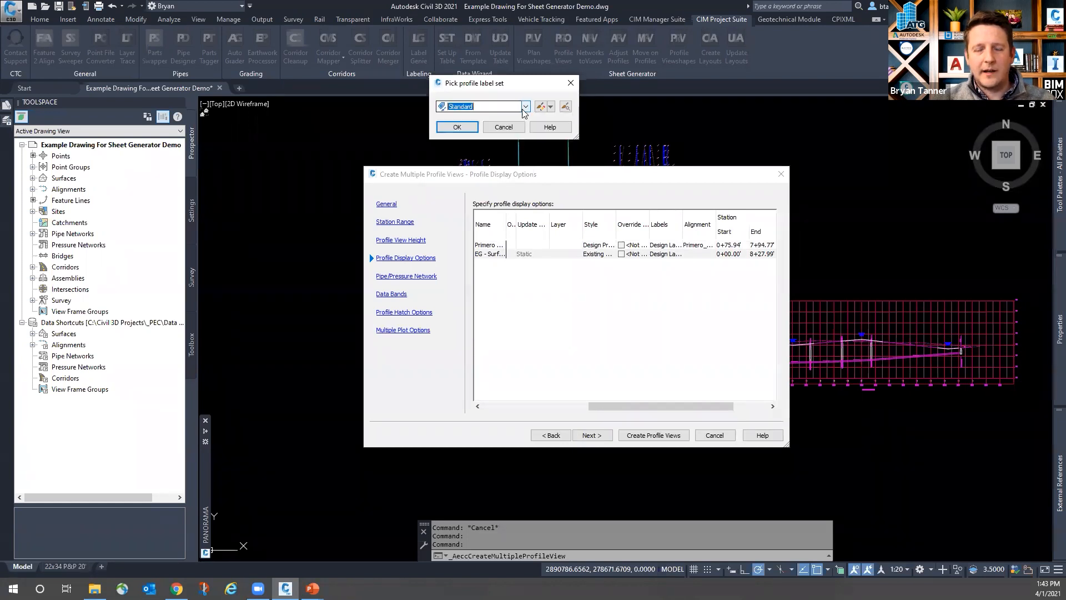
click(458, 128)
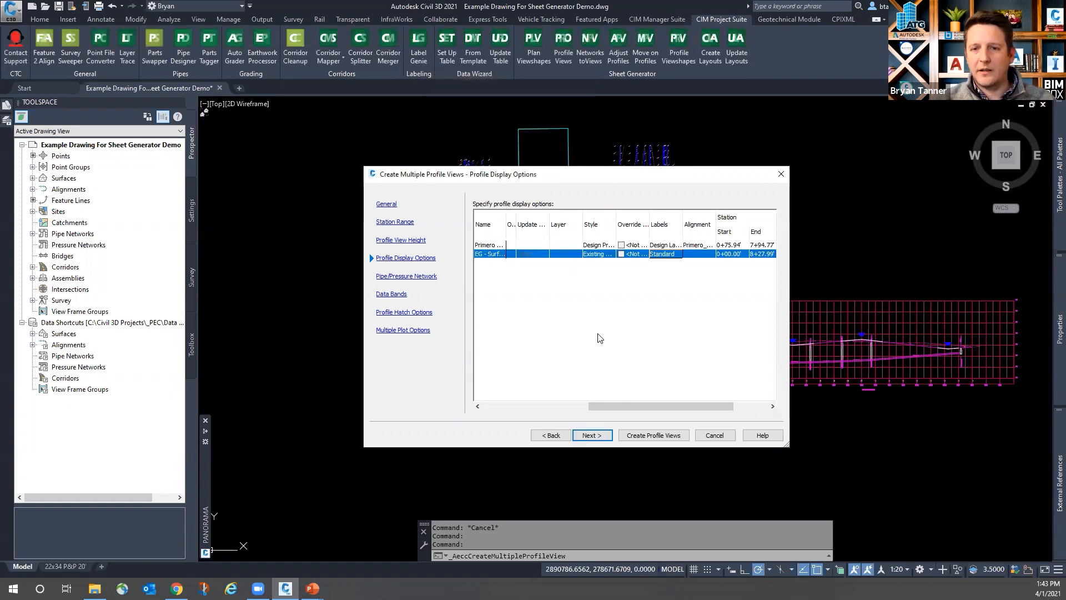
Widen the profile list's Name column to read the full names, and proceed to the data bands without selecting any pipe networks
drag(612, 405, 489, 411)
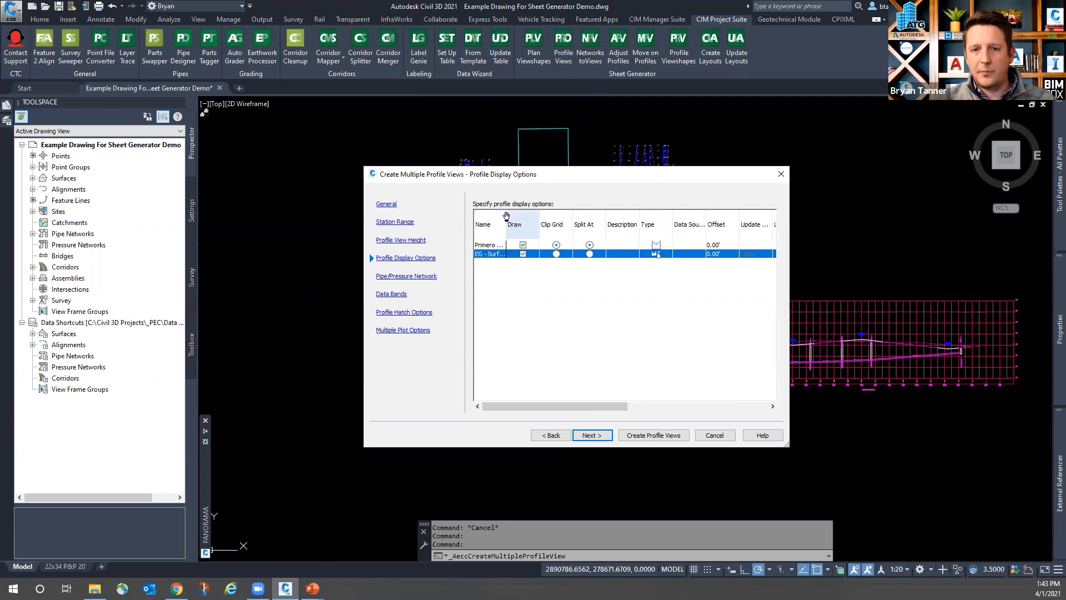
drag(506, 224, 591, 225)
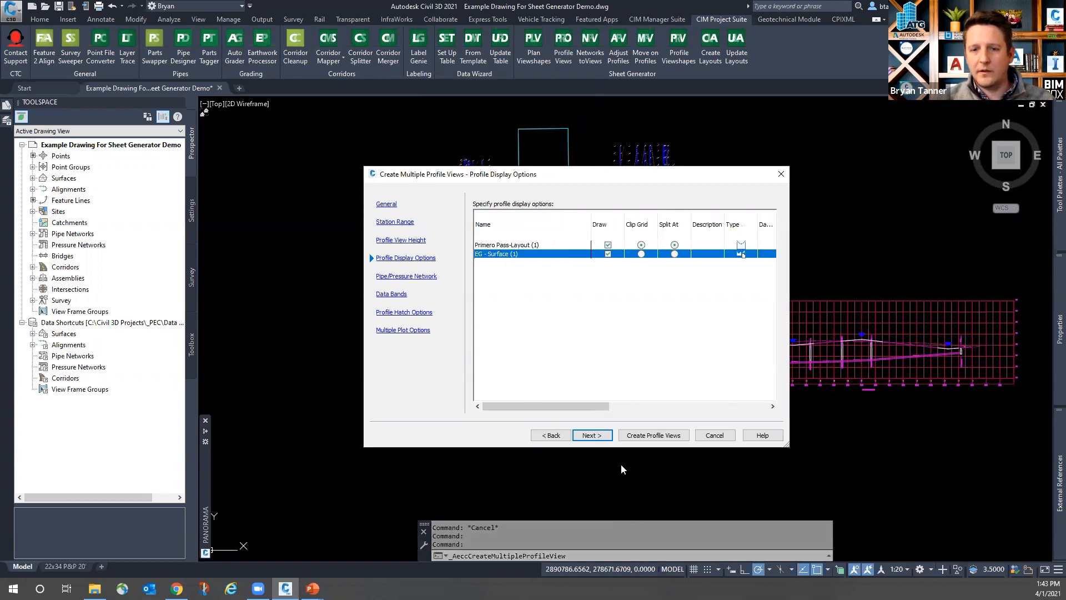
click(597, 439)
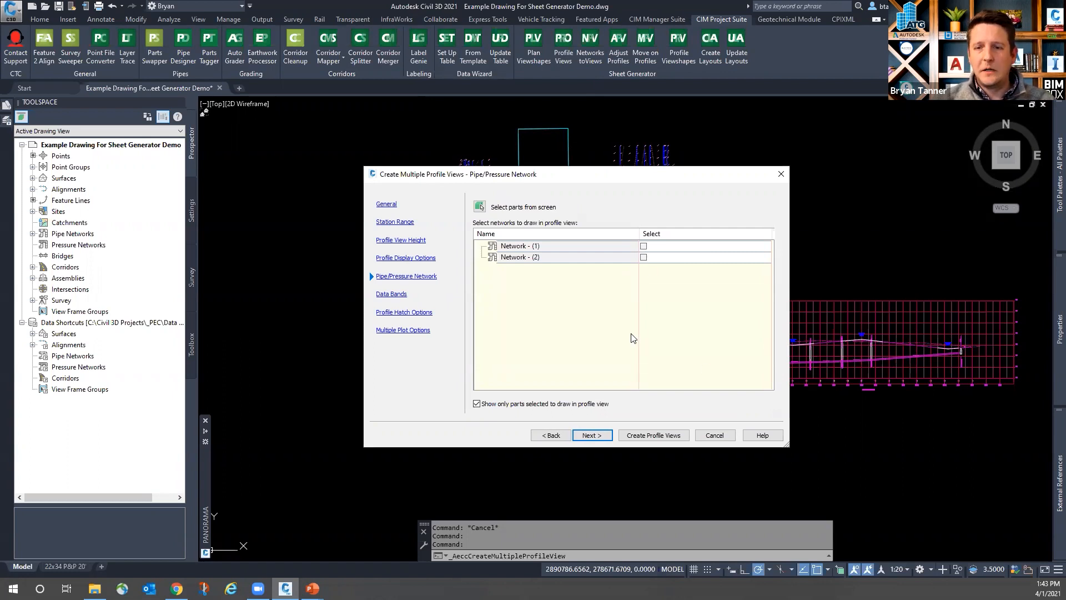
click(612, 438)
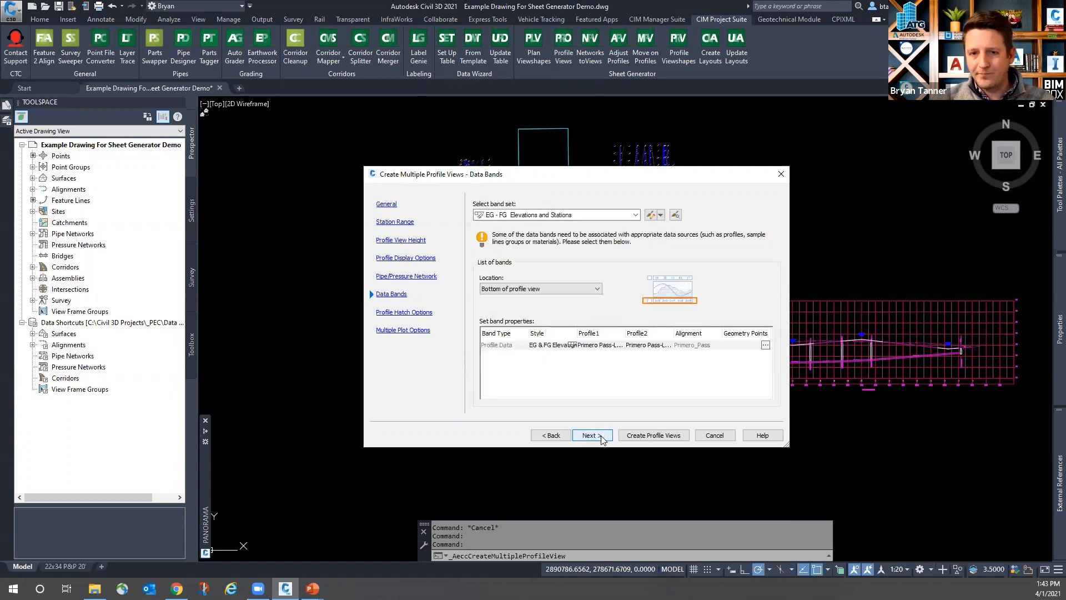
Set the data band's Profile1 to EG - Surface (1) and Profile2 to Primero Pass-Layout (1)
click(591, 347)
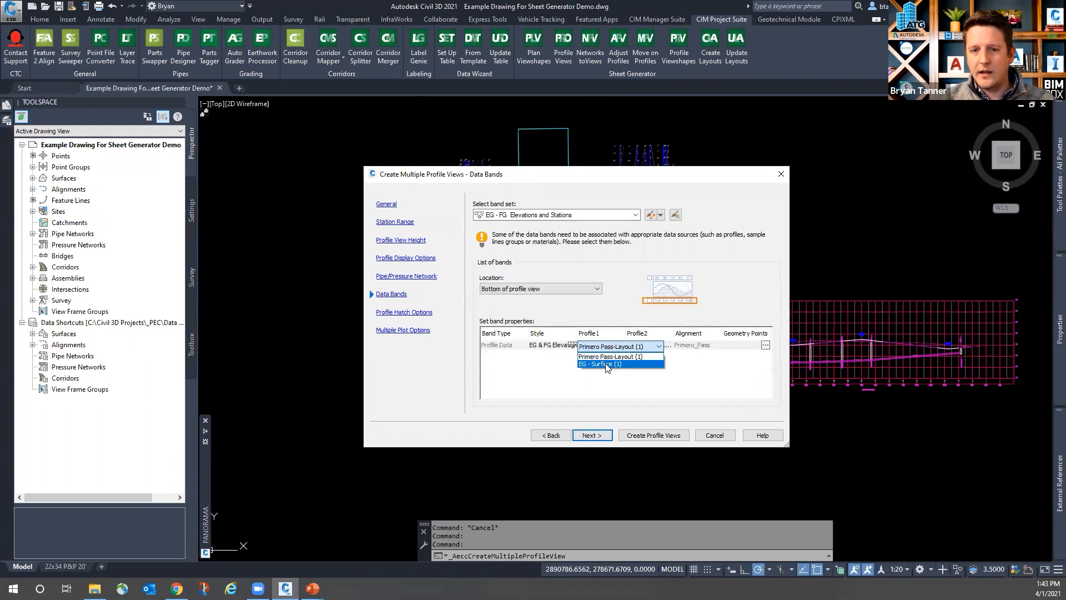
click(611, 365)
click(660, 347)
click(644, 356)
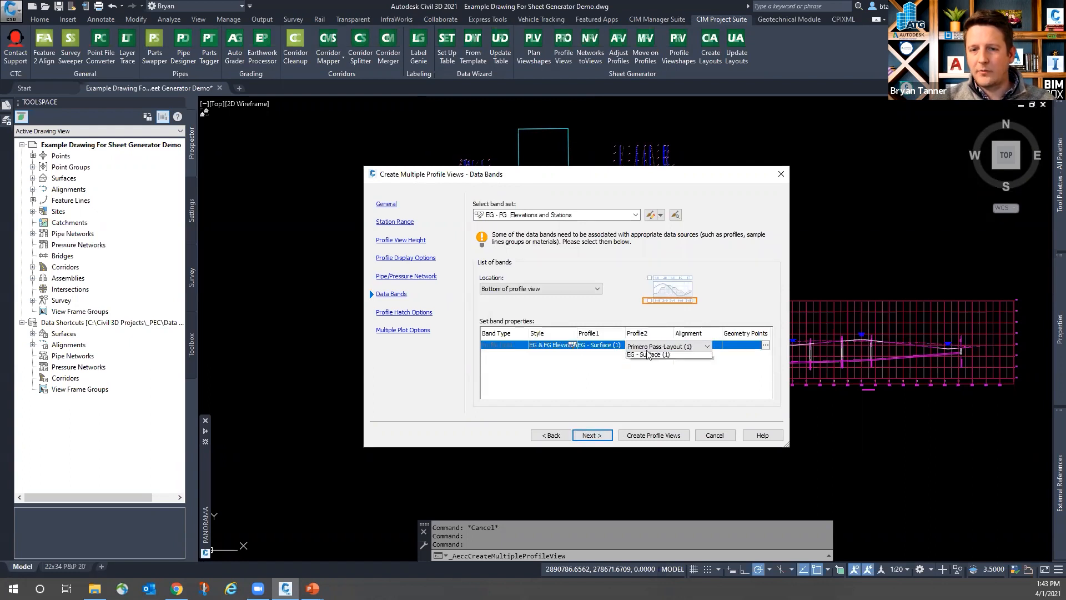
click(640, 345)
click(630, 357)
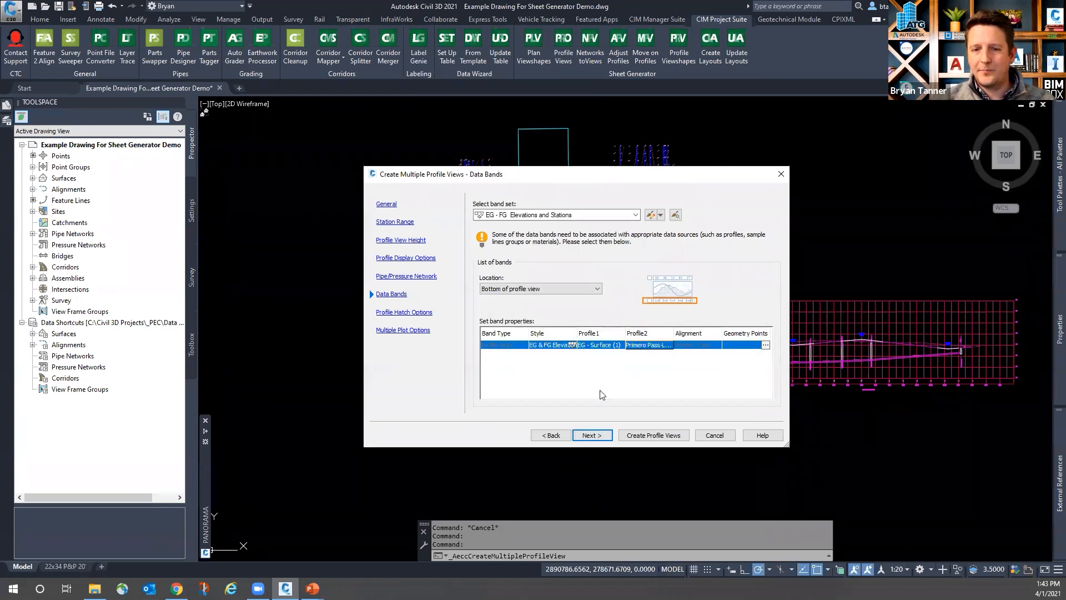
Create the profile views with the existing hatch and multiple plot options, placing their origin in the open area above the existing profile view
click(591, 435)
click(591, 434)
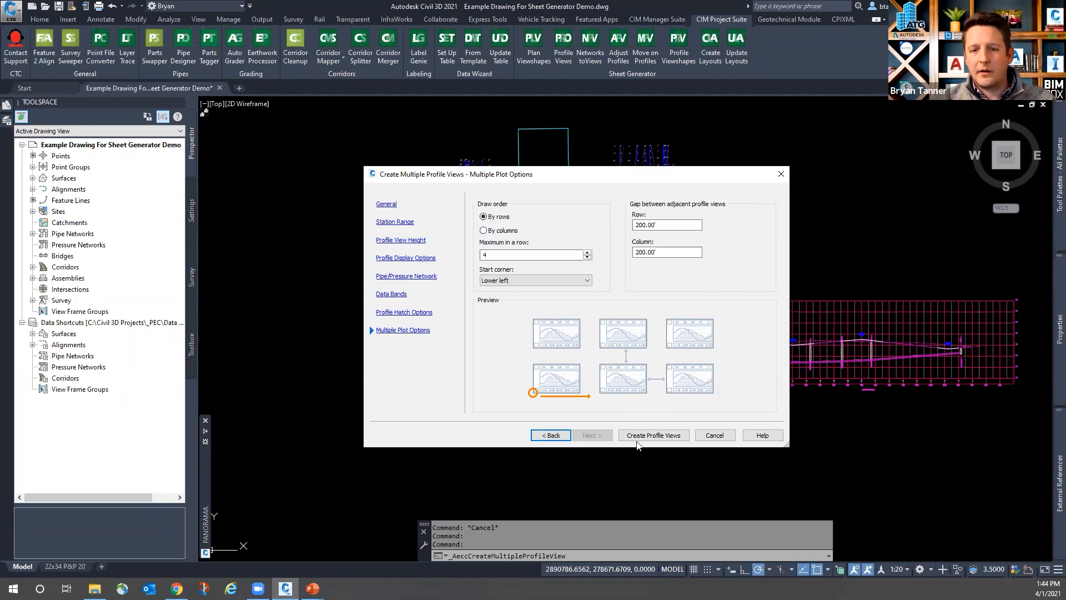
click(654, 435)
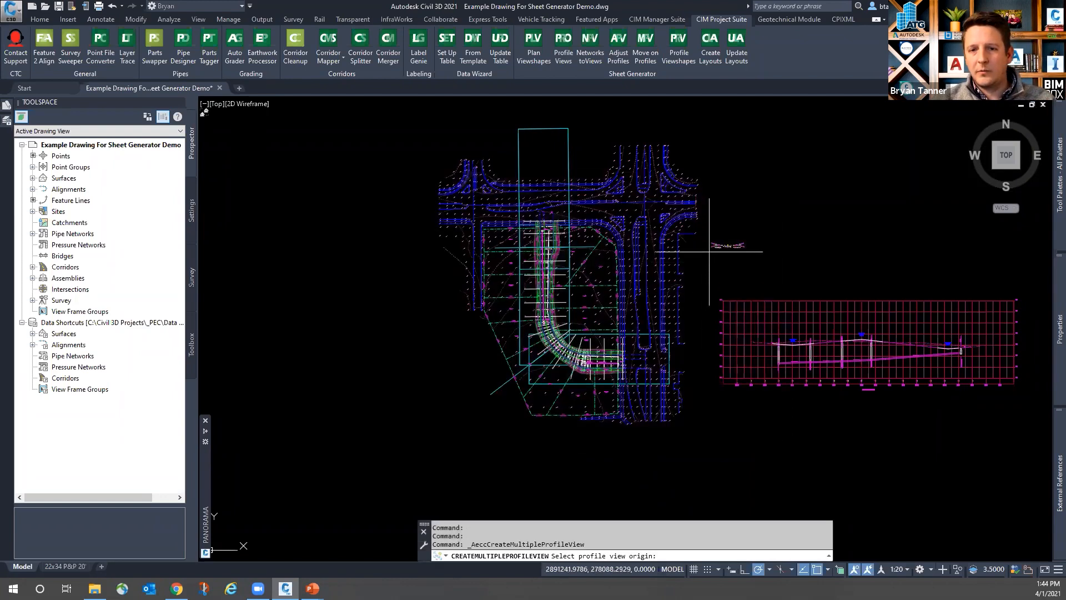
click(762, 193)
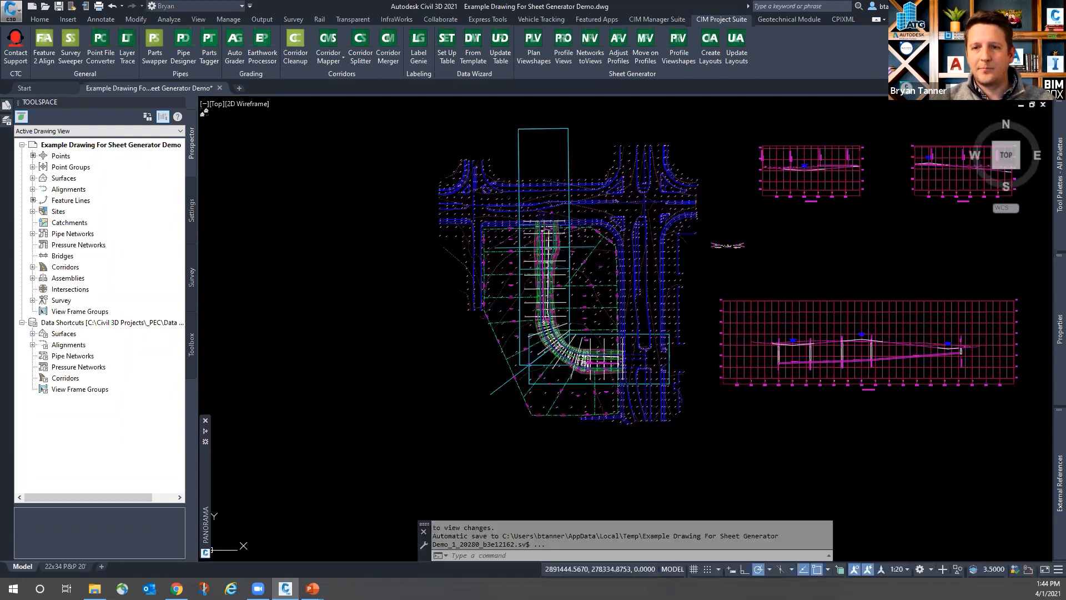
Select the crowded surface profile grade labels in each of the three new profile views and delete them
scroll(600, 295, down, 4)
scroll(724, 223, up, 4)
scroll(628, 333, up, 5)
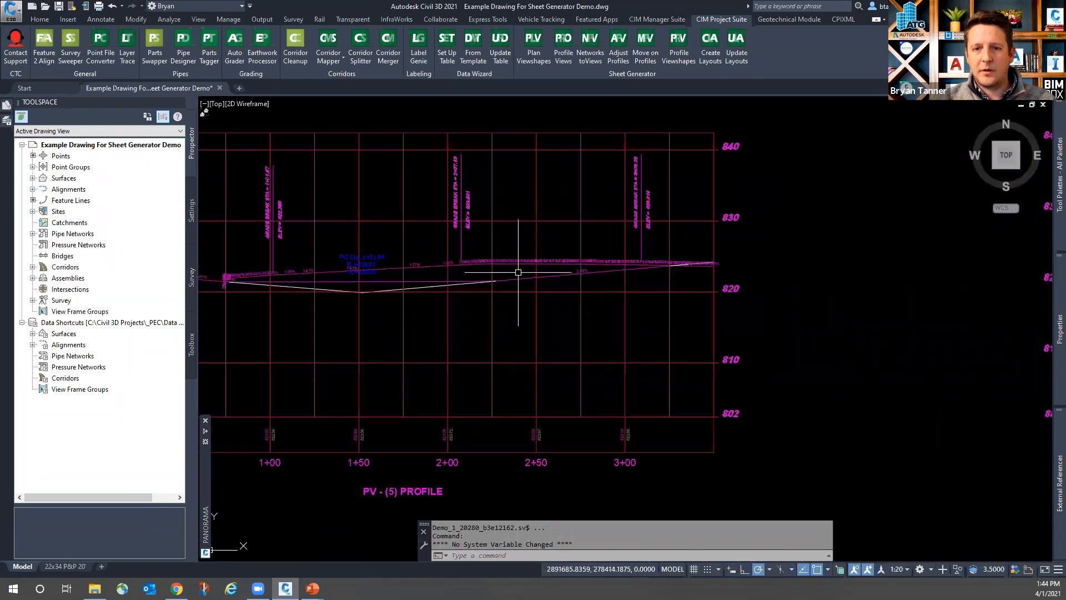
scroll(511, 254, up, 3)
click(510, 254)
scroll(544, 254, down, 6)
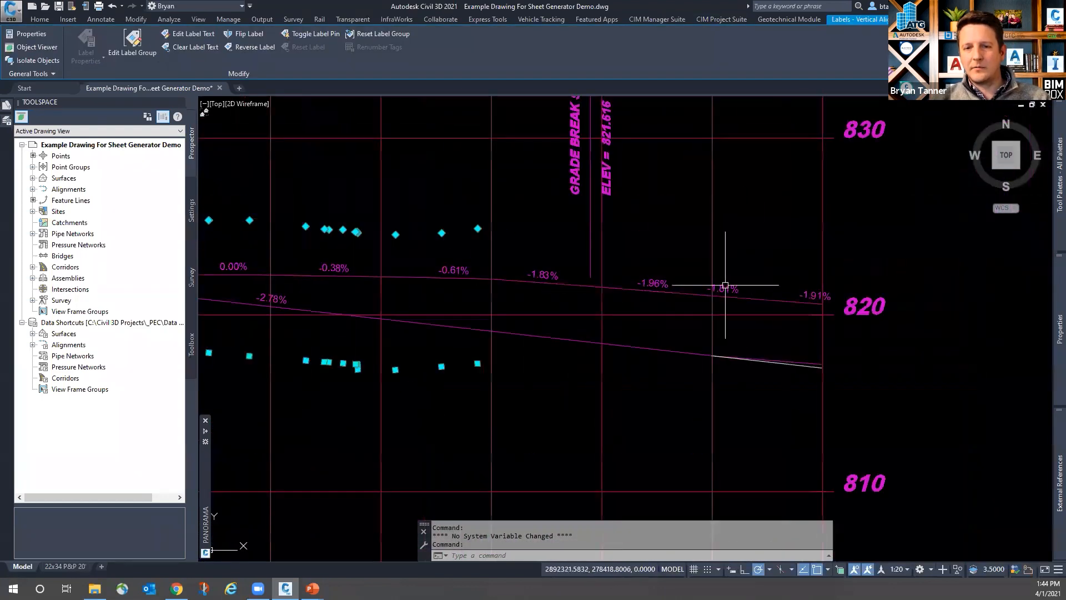
scroll(717, 261, down, 3)
scroll(902, 249, up, 6)
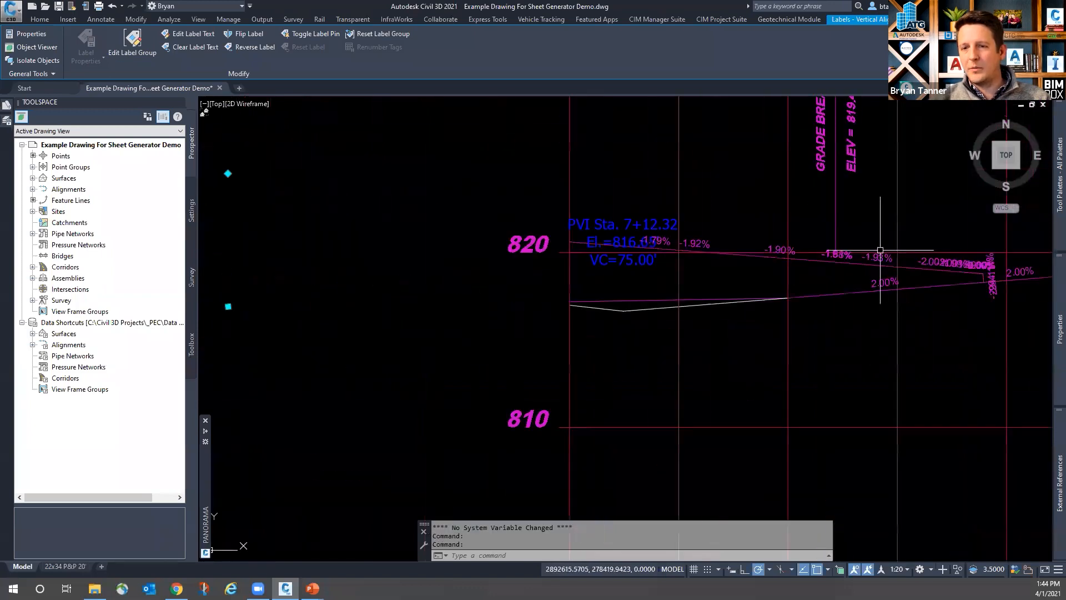
scroll(678, 232, down, 4)
key(Delete)
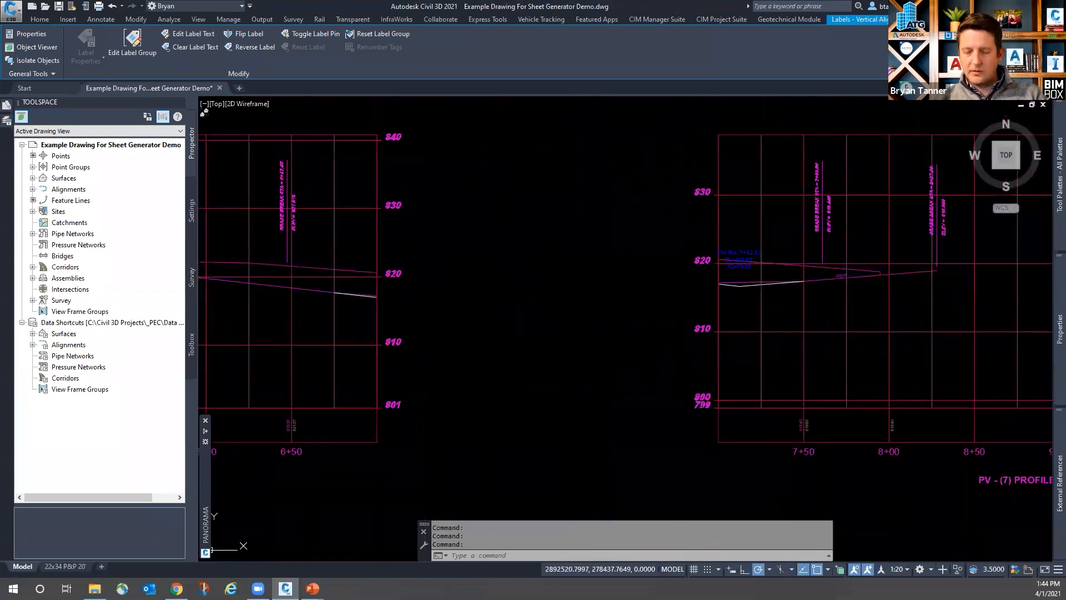
Examine the three new profile views, their remaining grade labels and their arrangement beside the plan
scroll(934, 302, down, 2)
scroll(934, 302, down, 2)
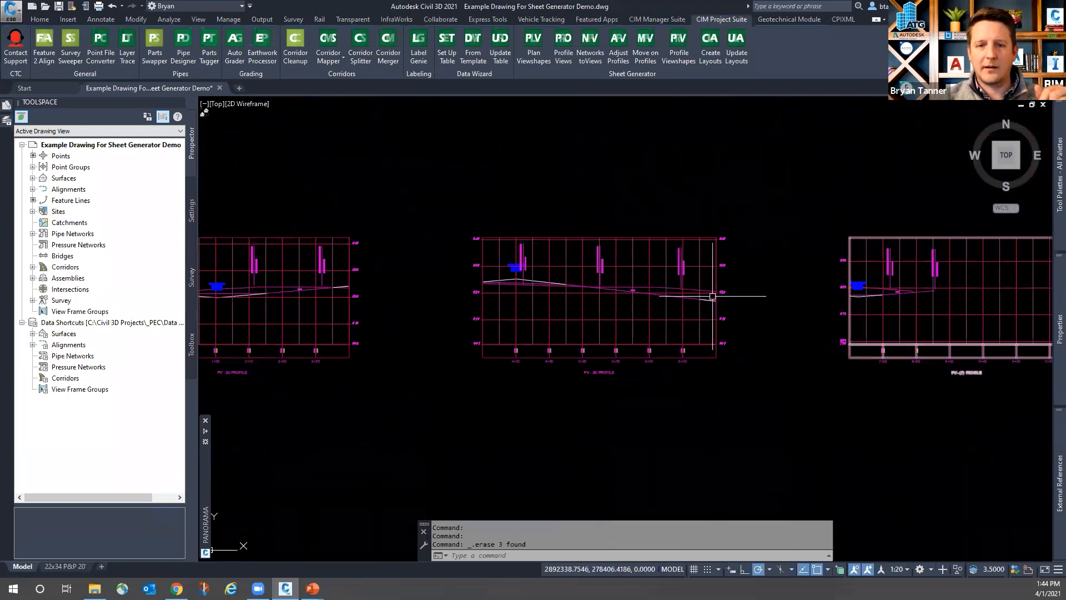
scroll(709, 297, down, 2)
scroll(480, 282, up, 7)
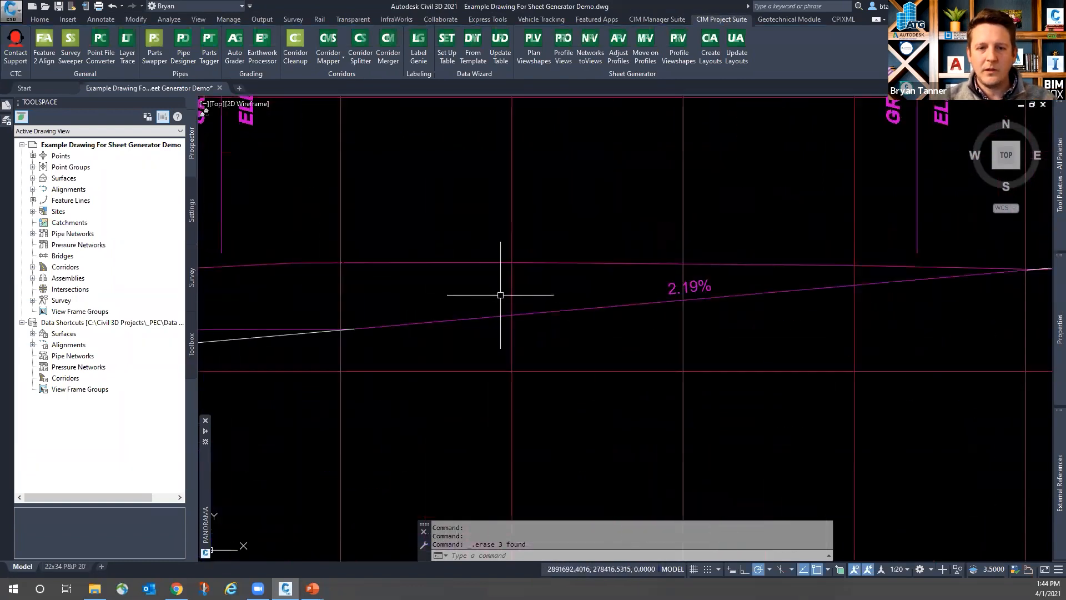
scroll(735, 242, down, 4)
scroll(574, 214, down, 2)
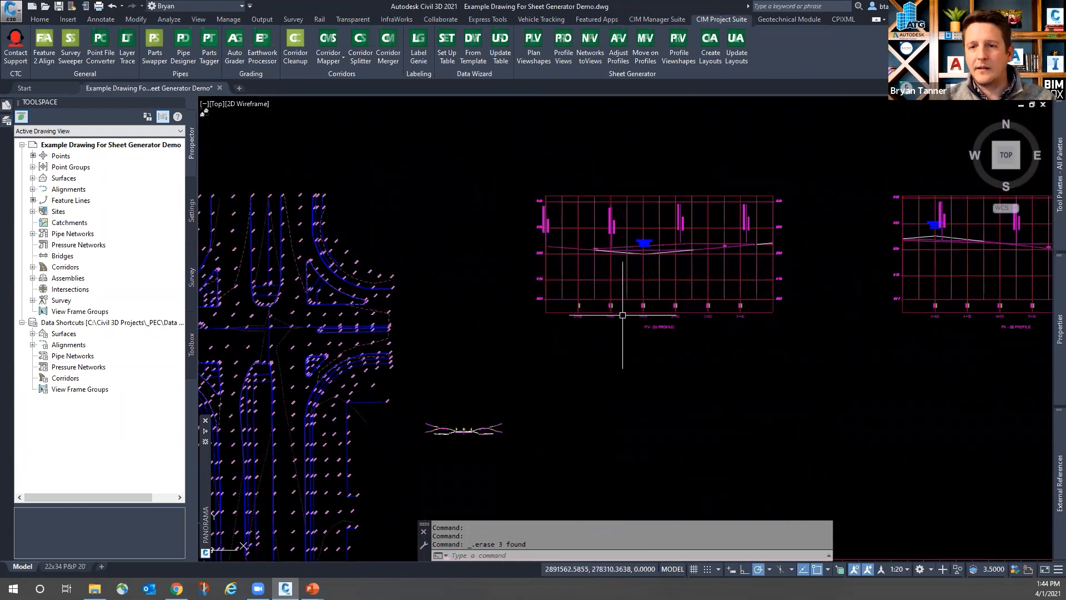
scroll(755, 294, down, 2)
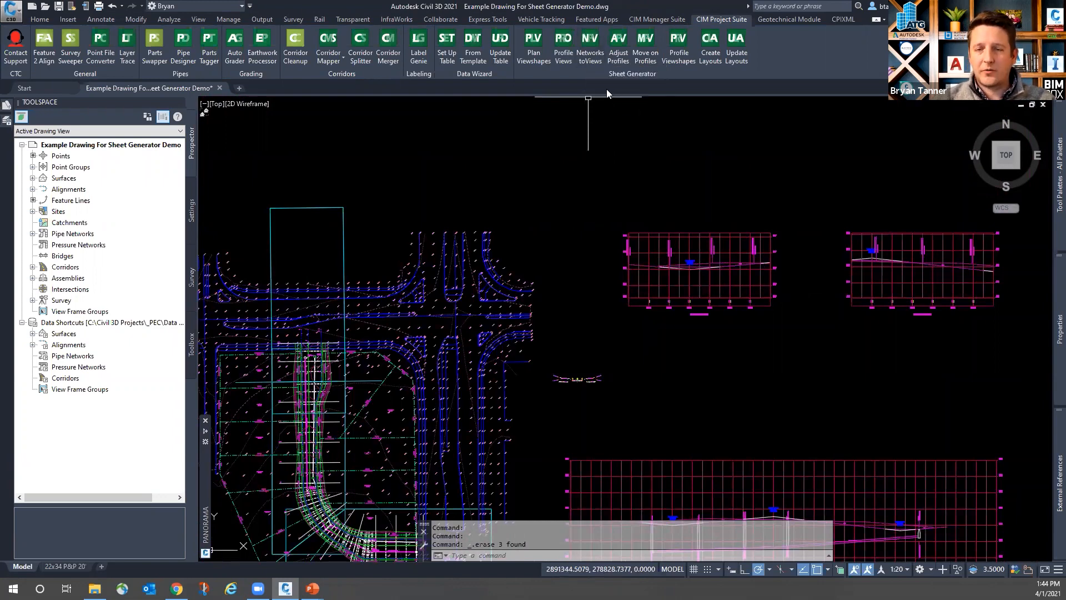
mouse_move(910, 280)
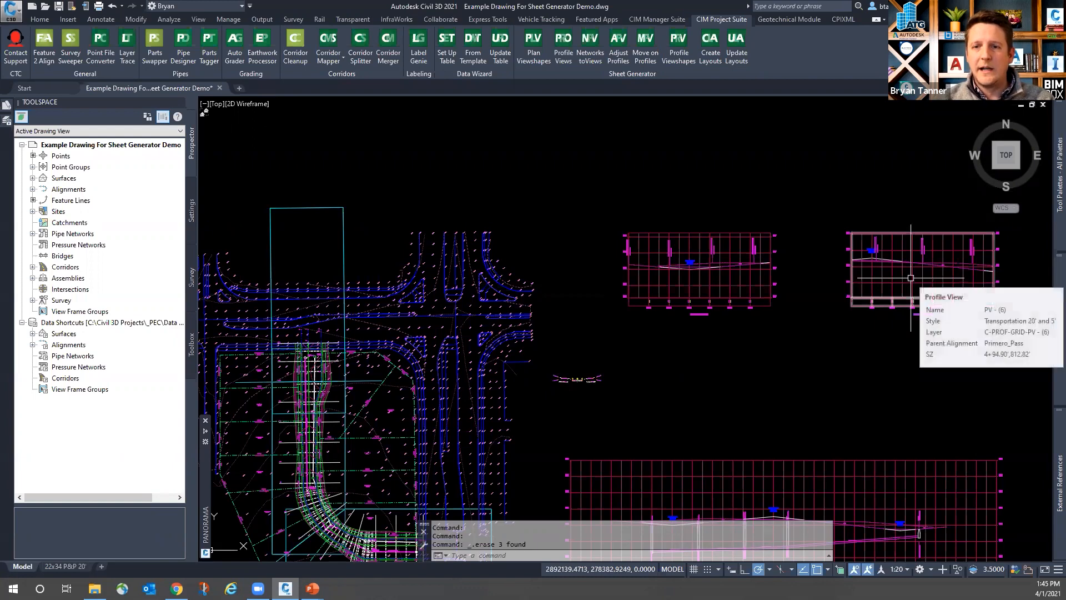
scroll(488, 261, down, 2)
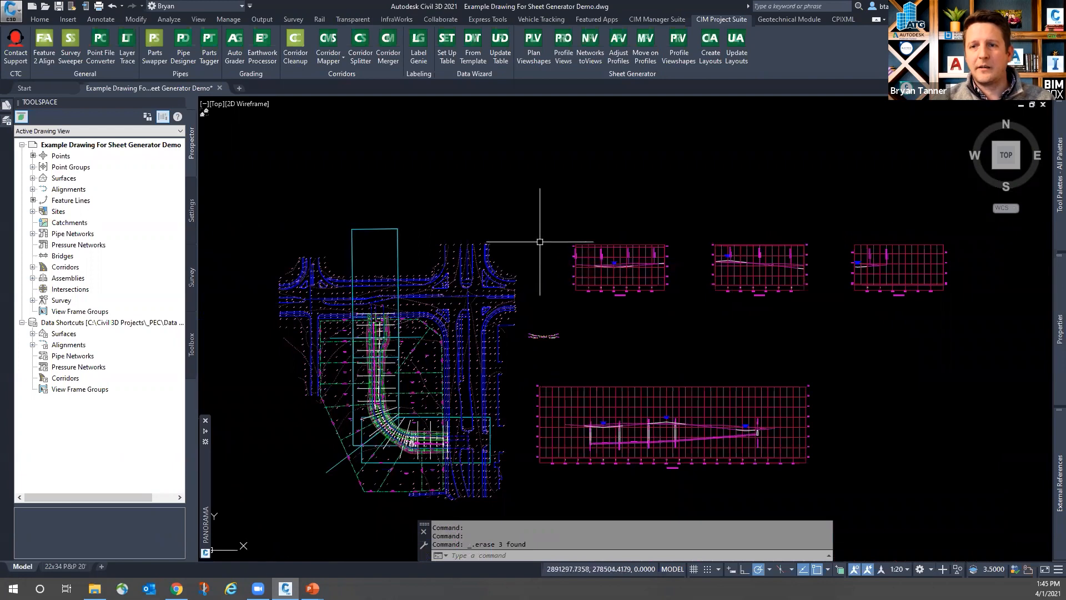
scroll(717, 220, up, 2)
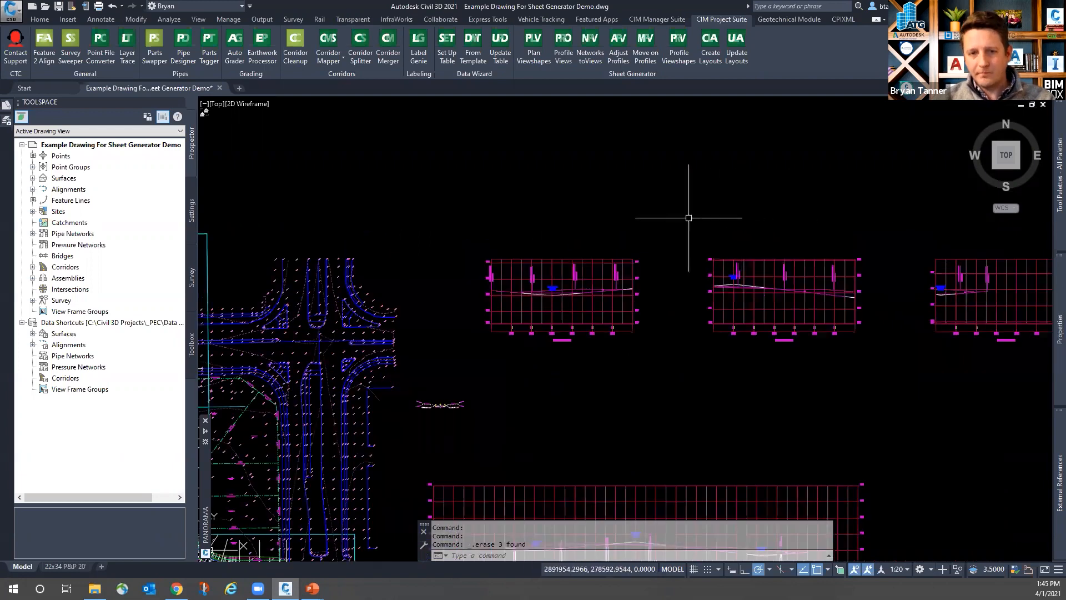
middle_drag(721, 222, 619, 220)
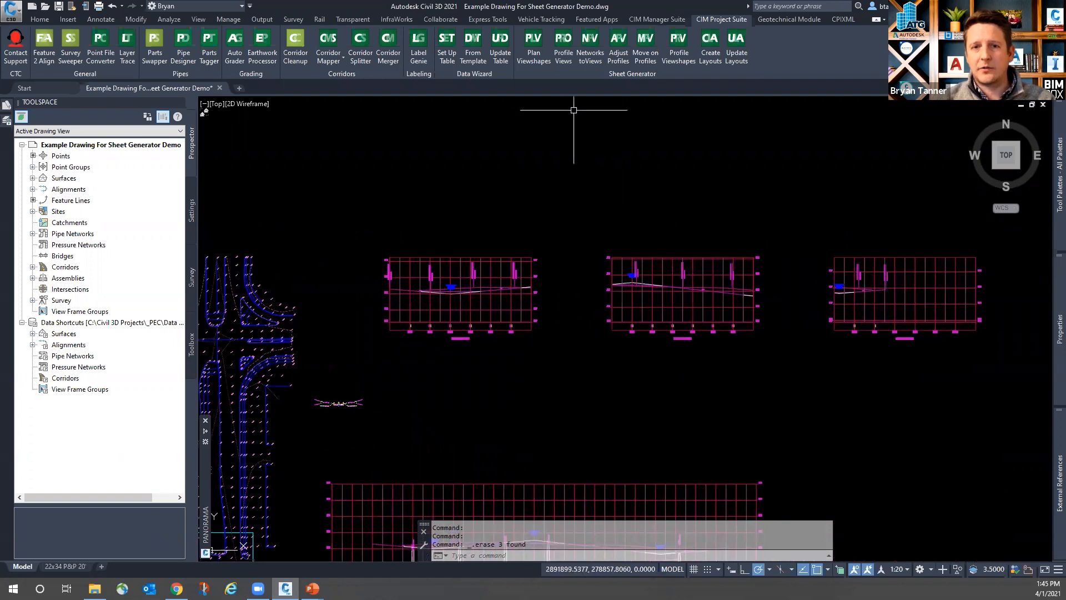
Add the pipe network parts to the three new profile views with Networks to Views, using a maximum horizontal distance of 25 to the alignment
click(596, 43)
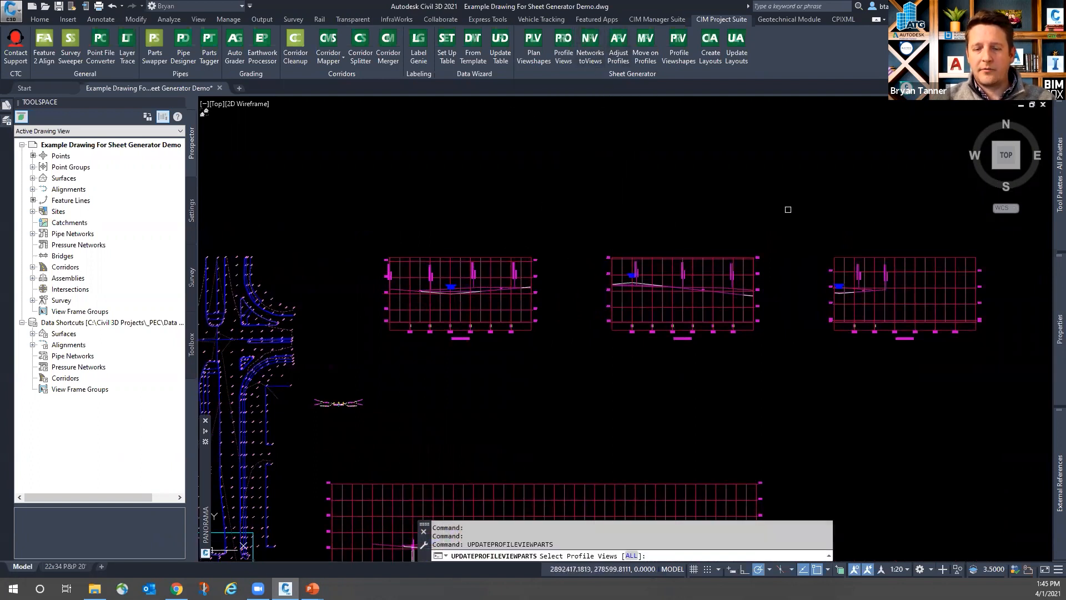
click(1000, 238)
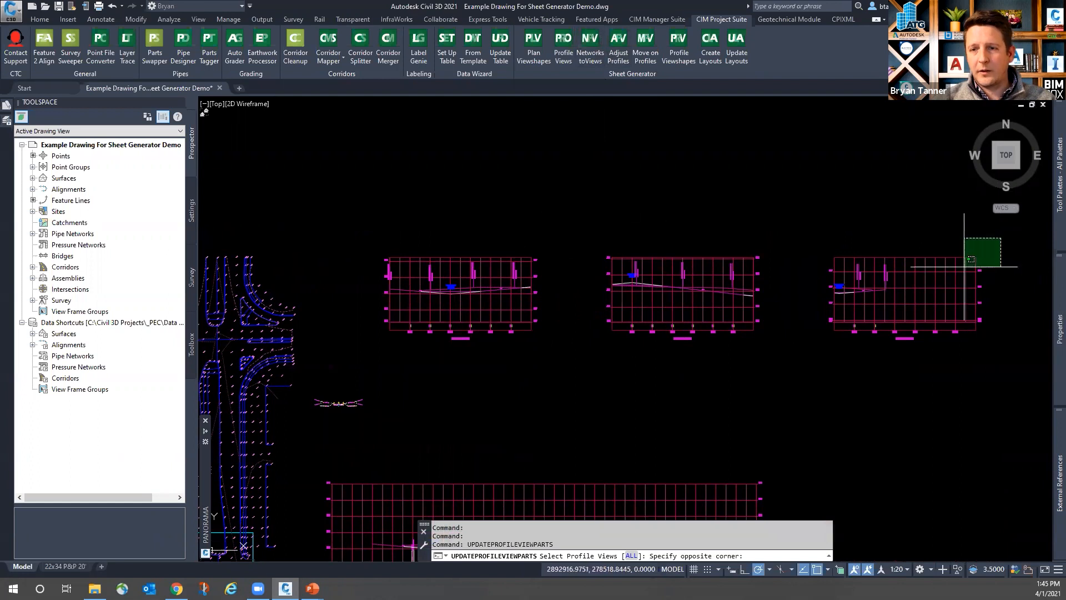
click(357, 355)
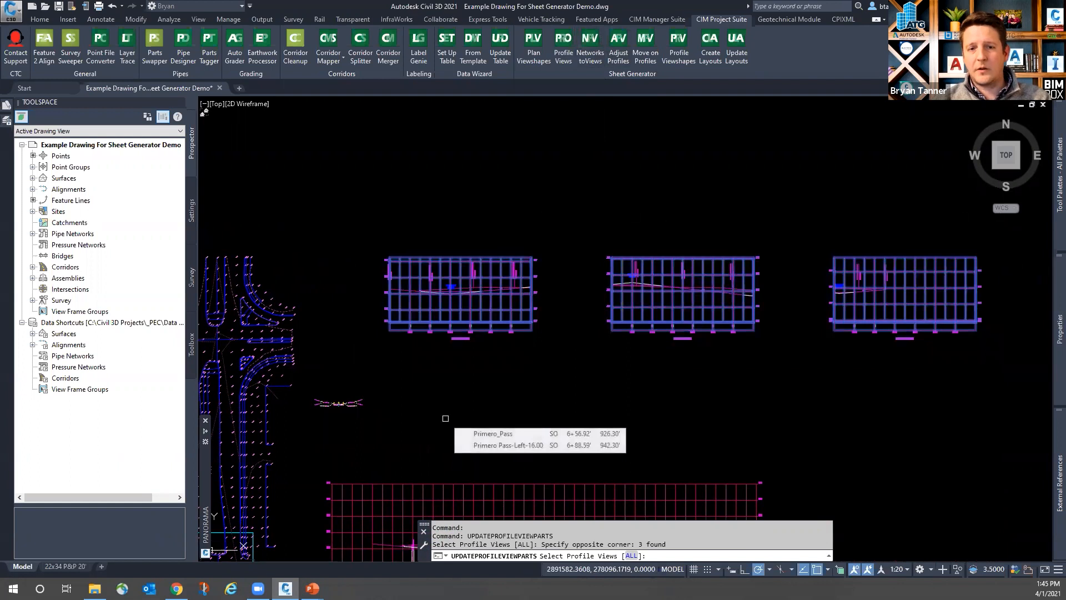
key(Return)
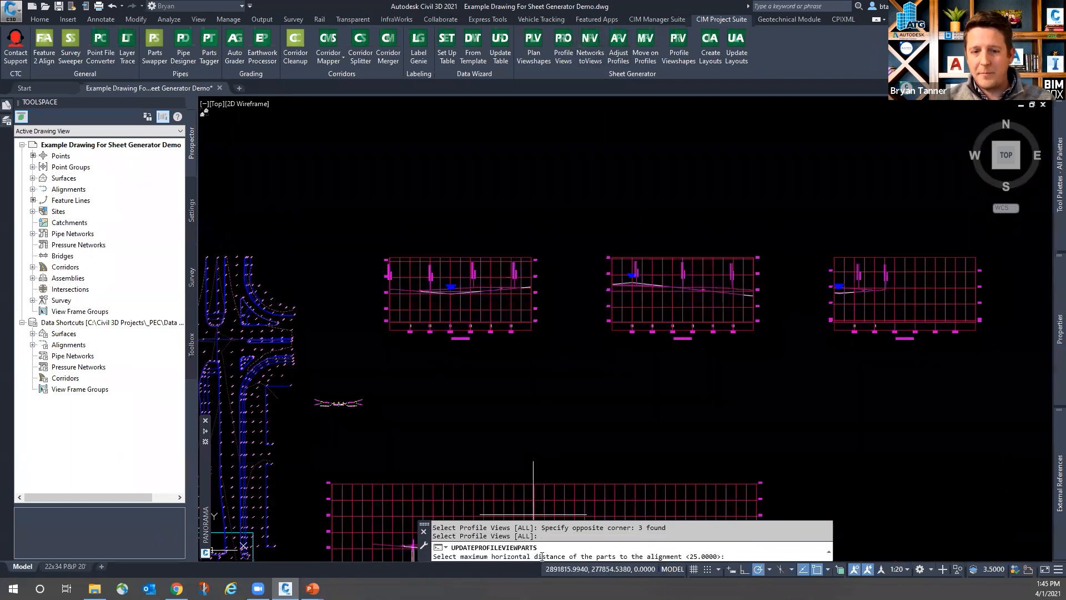
scroll(778, 369, down, 3)
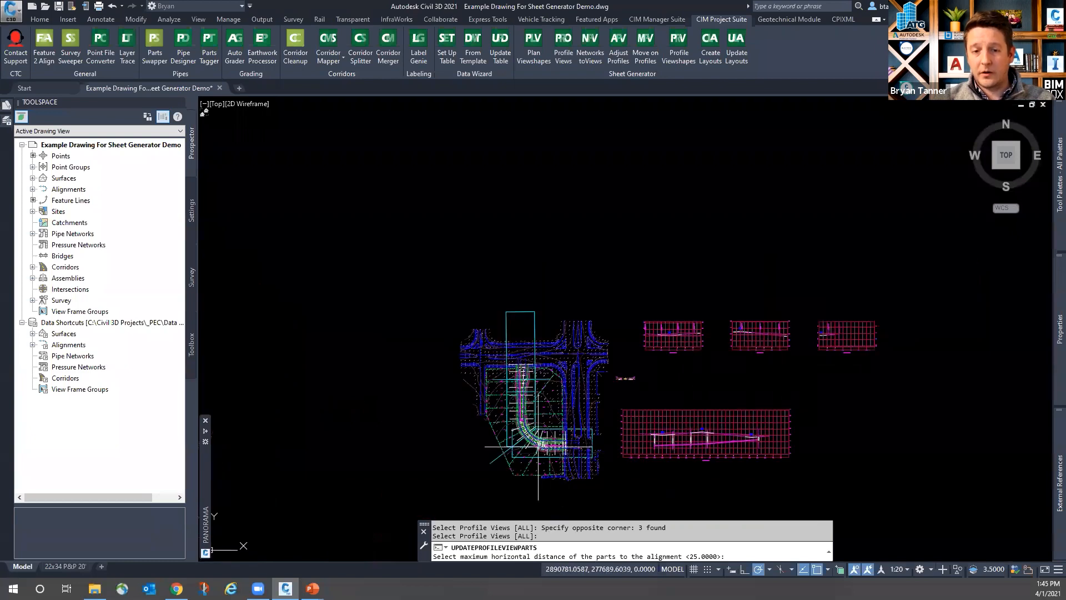
scroll(609, 444, up, 6)
scroll(565, 447, up, 3)
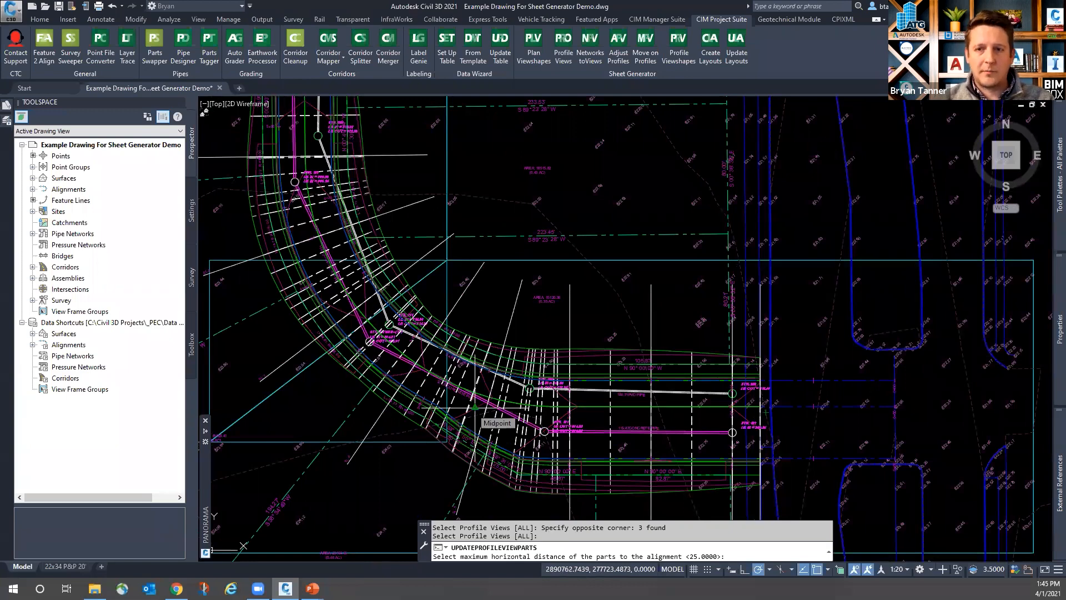
scroll(475, 408, down, 2)
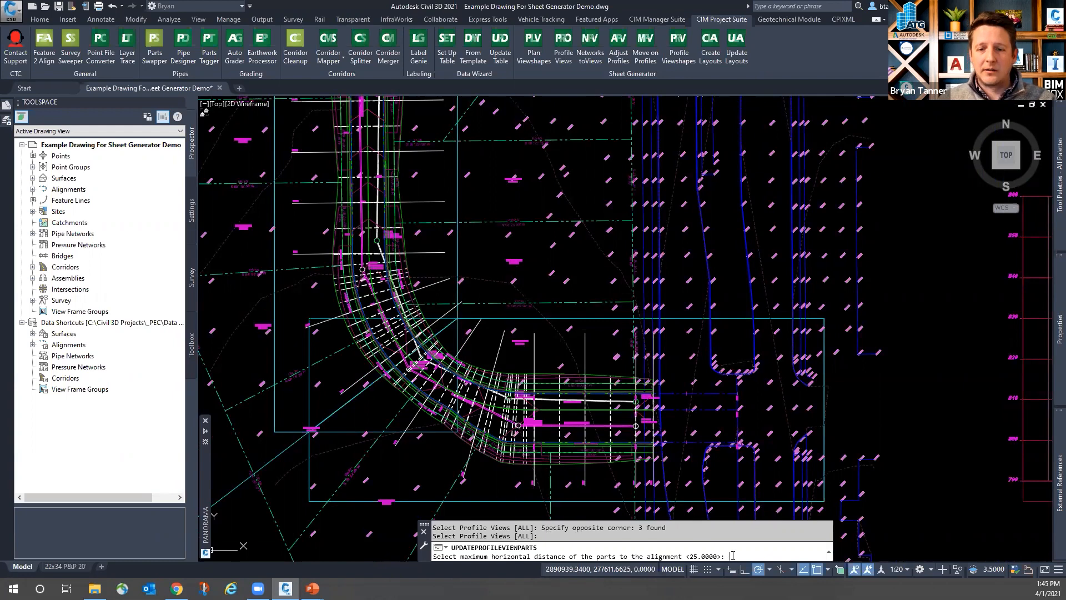
key(Return)
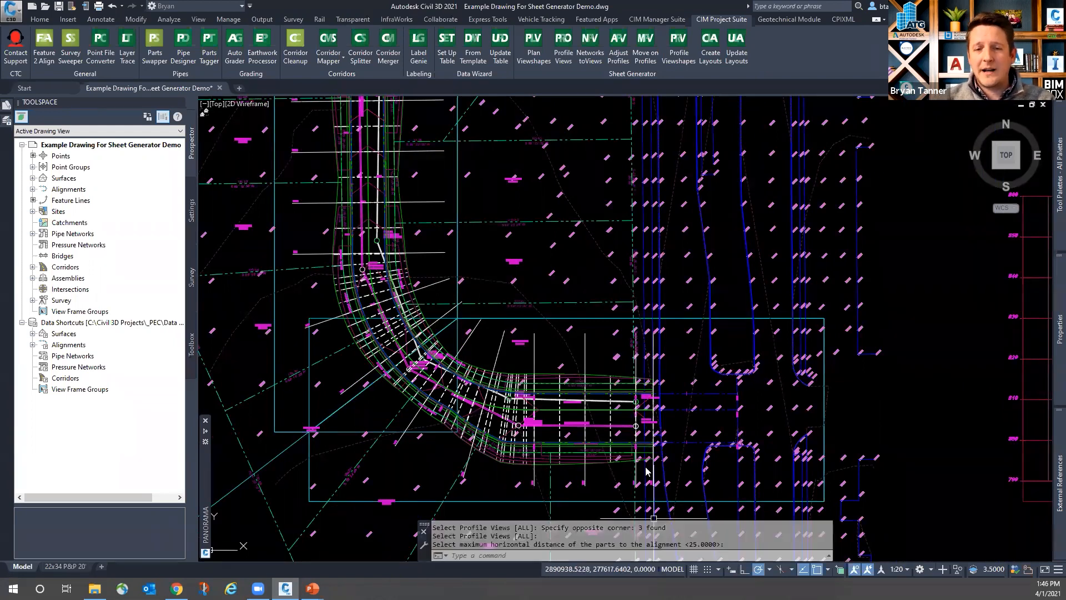
Examine the pipes and structures drawn in each of the three new profile views
scroll(451, 455, down, 6)
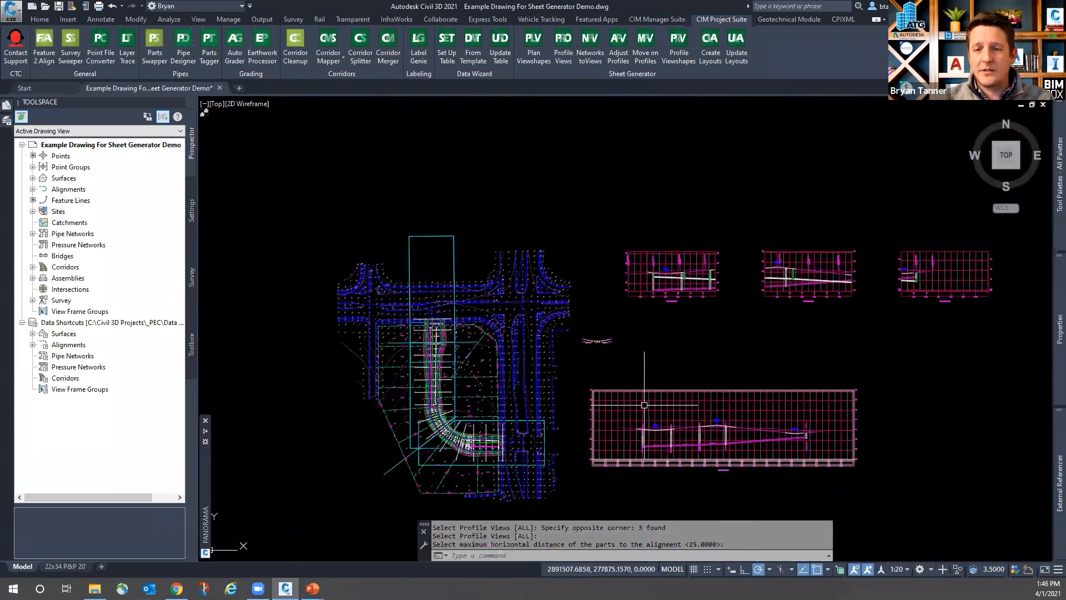
scroll(755, 279, up, 2)
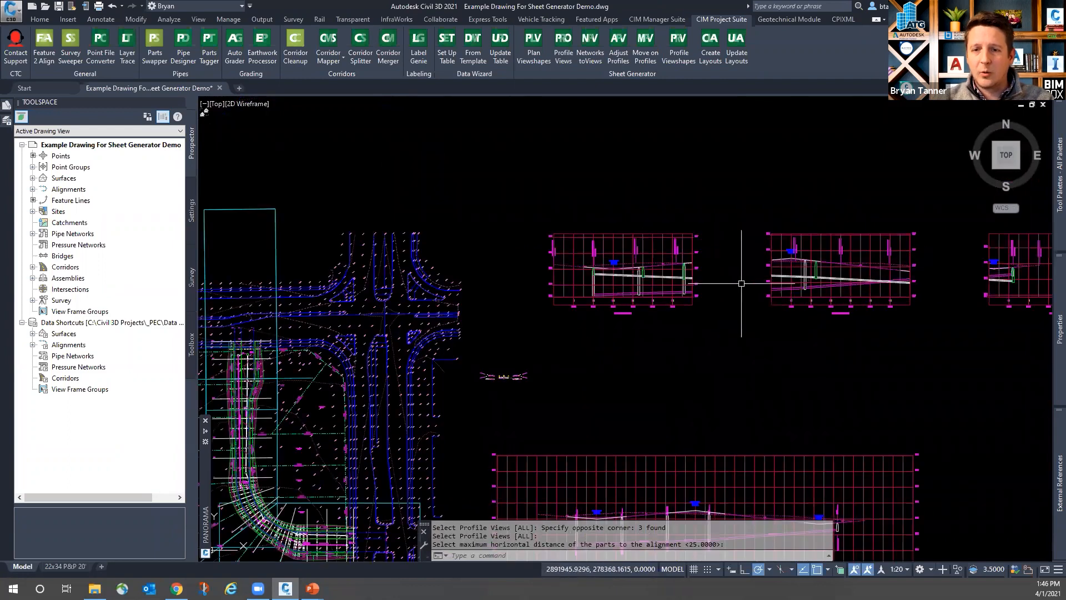
scroll(622, 267, up, 5)
scroll(792, 322, up, 3)
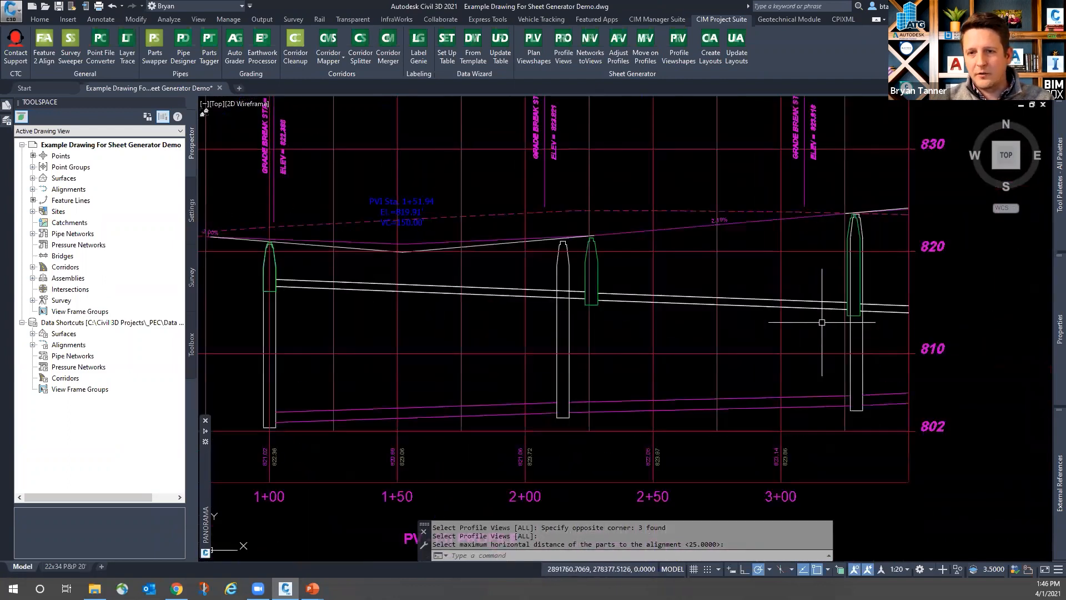
scroll(449, 308, down, 5)
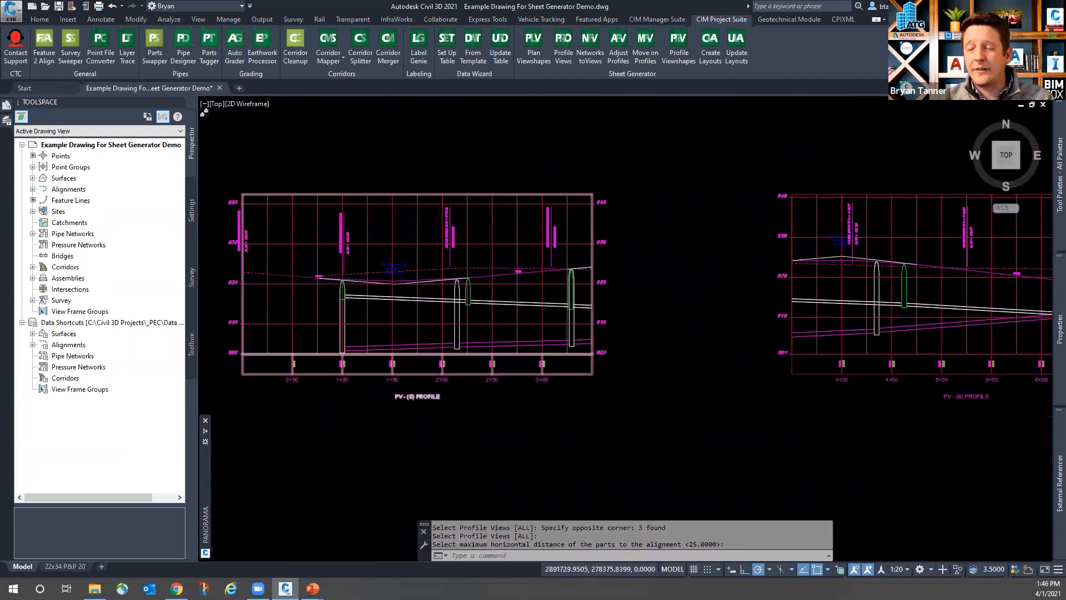
scroll(587, 324, down, 4)
scroll(850, 302, up, 2)
scroll(866, 311, up, 2)
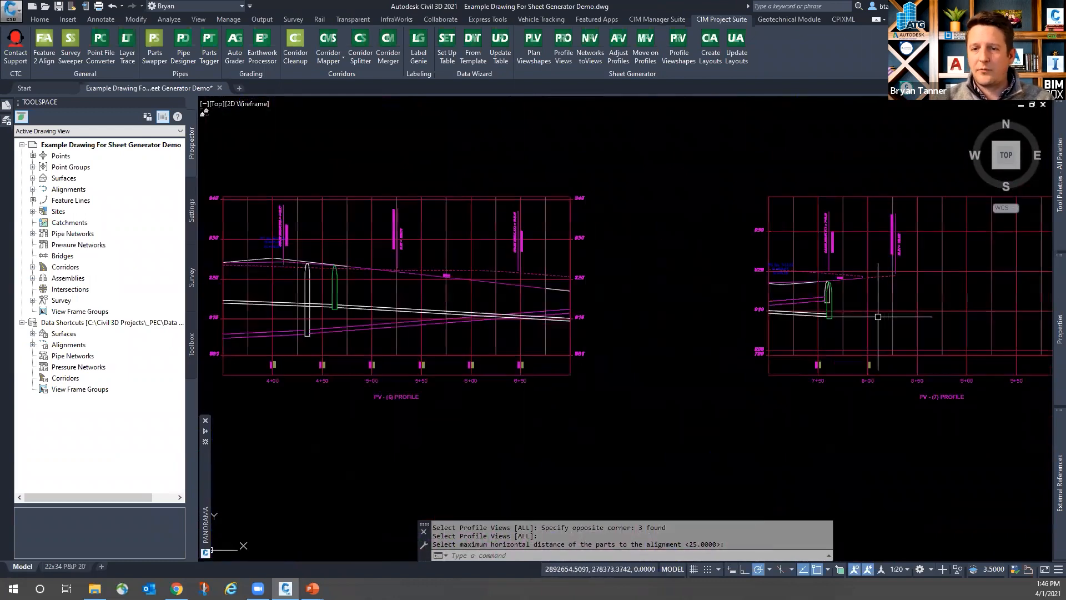
scroll(910, 319, down, 2)
scroll(910, 319, down, 2)
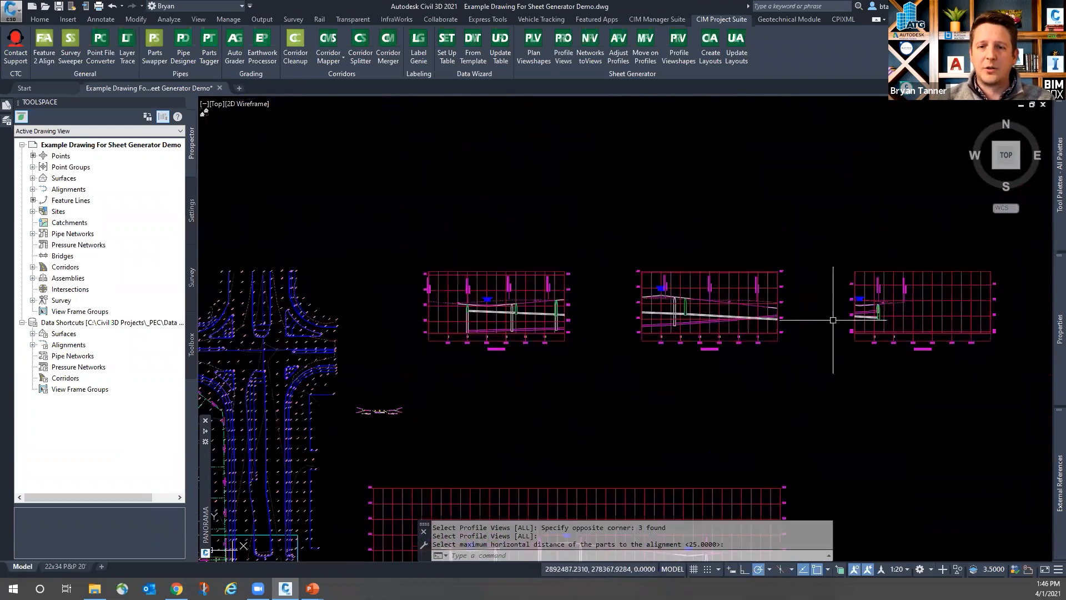
scroll(832, 316, down, 2)
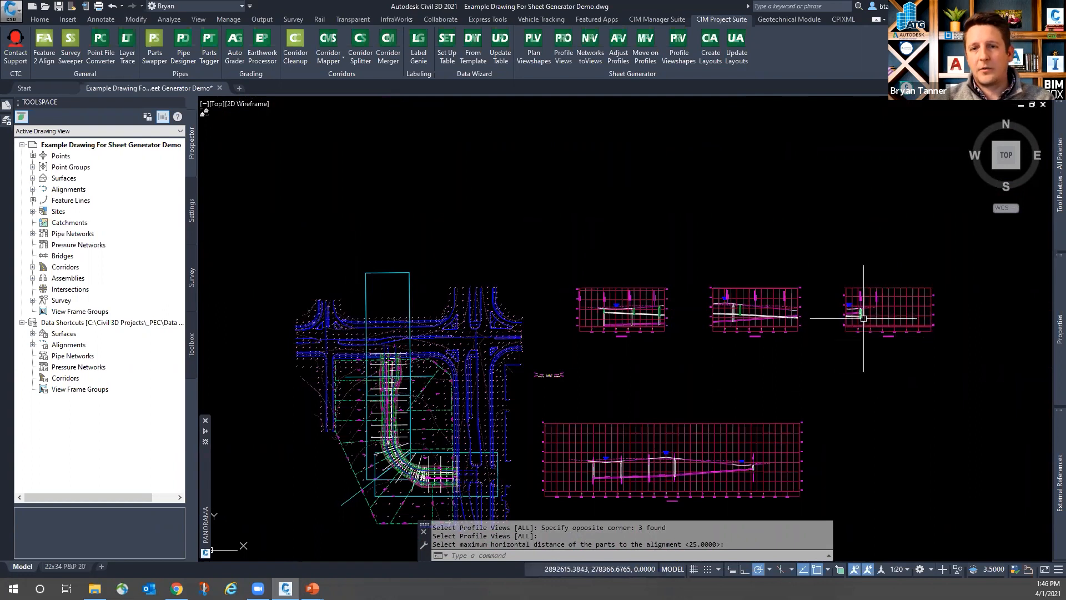
mouse_move(863, 319)
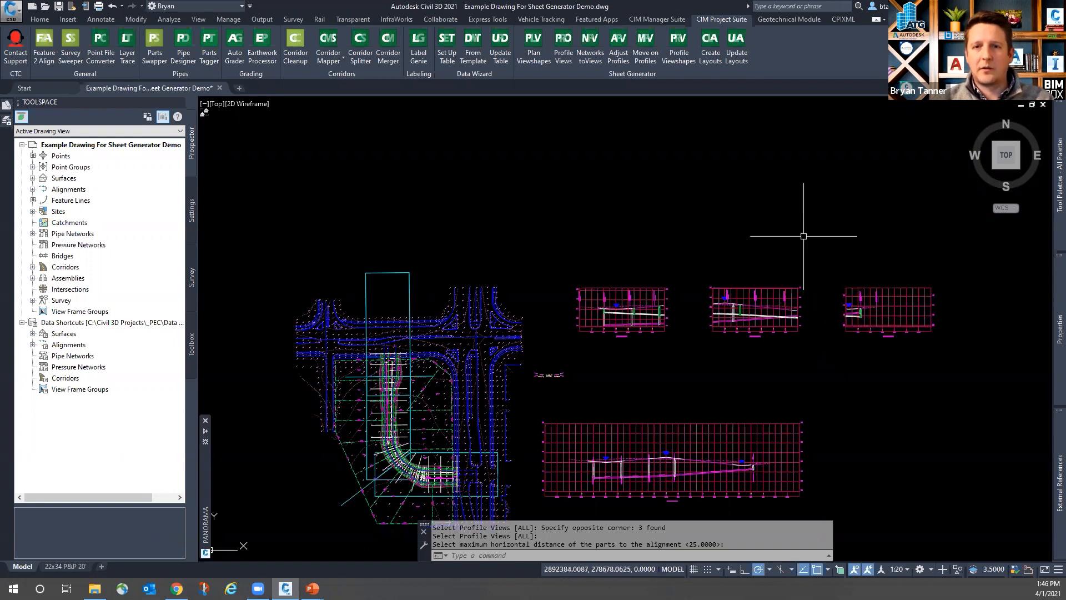
Start Profile Viewshapes for the three new profile views above the full-length profile view
click(677, 40)
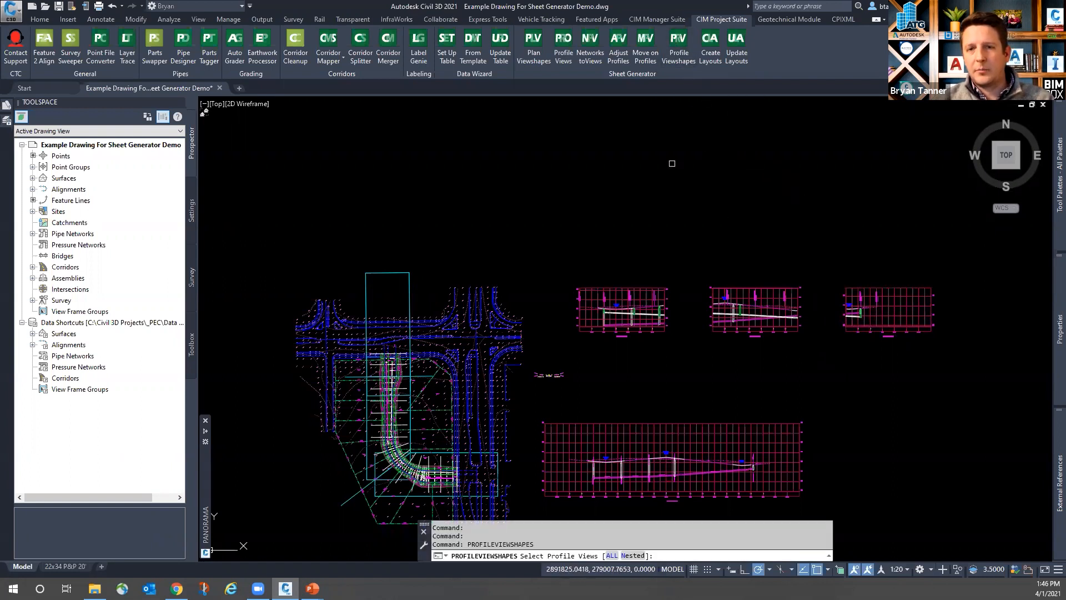
click(530, 248)
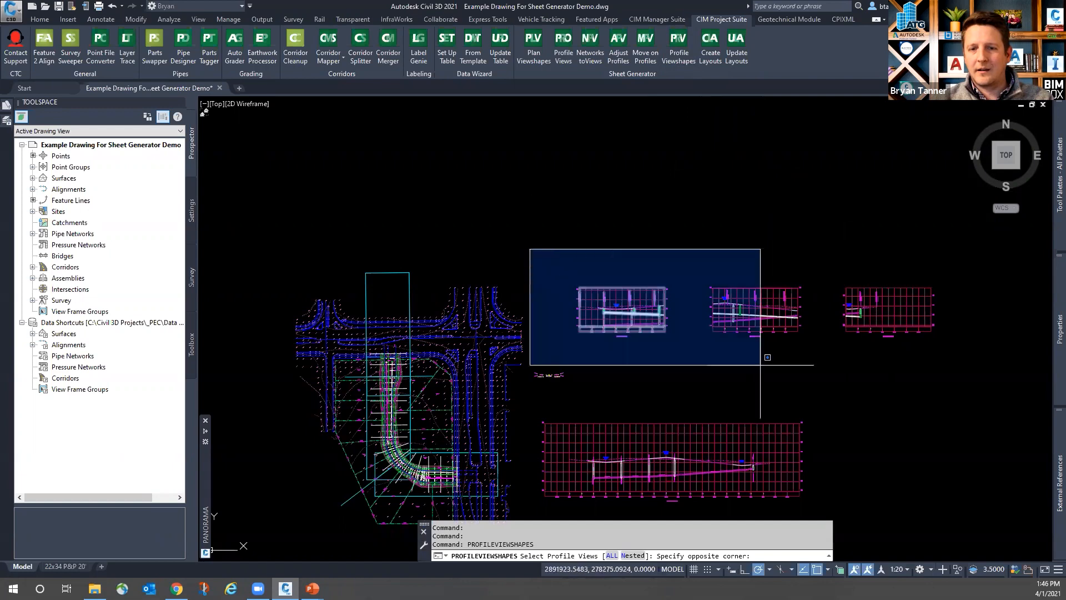
click(1028, 409)
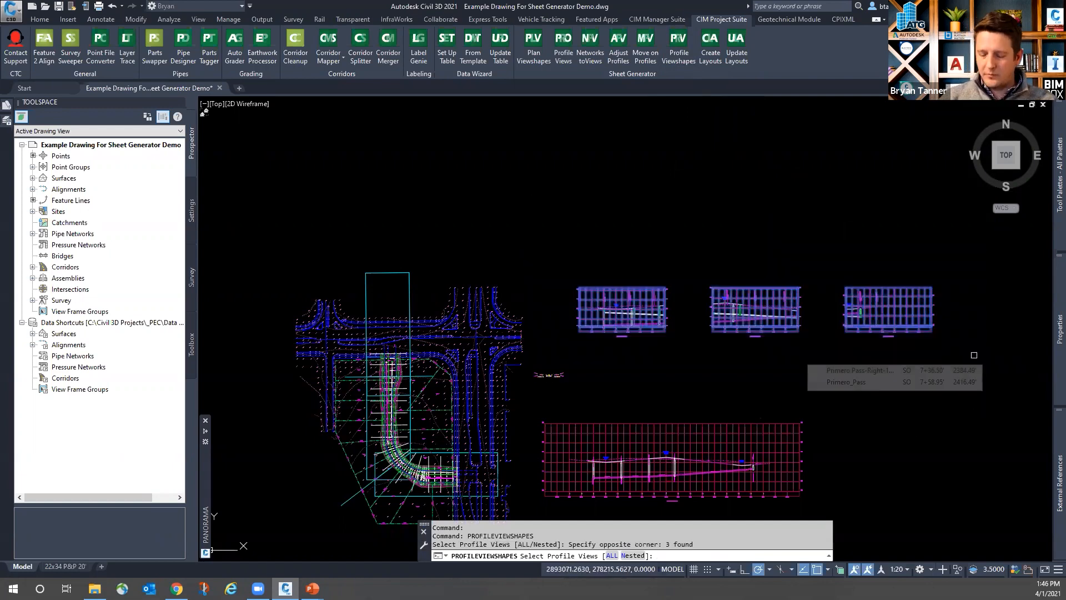
key(Return)
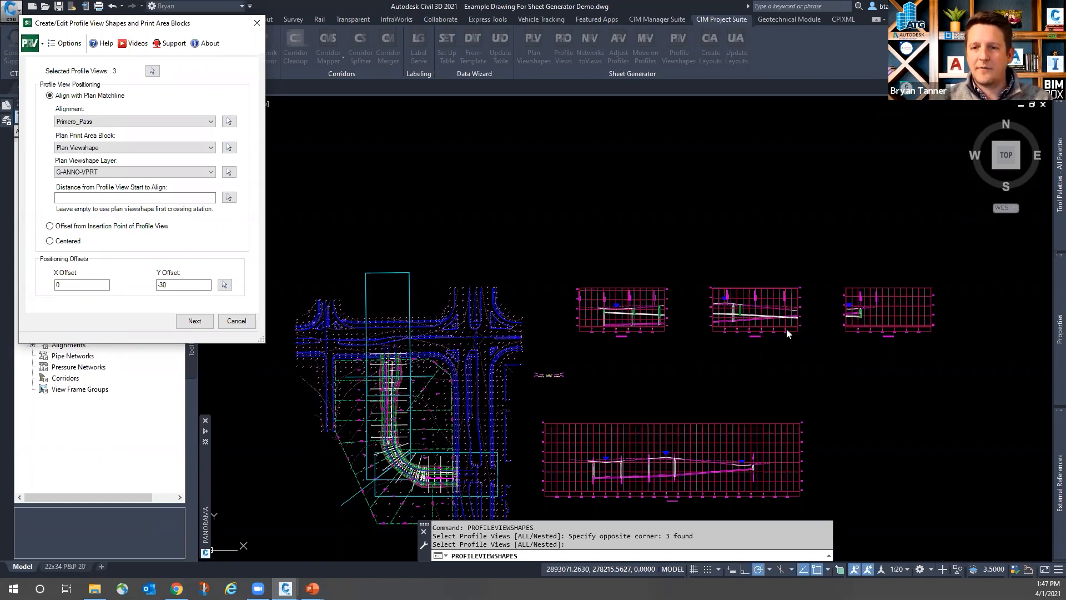
Accept the Align with Plan Matchline positioning with a Y offset of -30, and keep Profile Viewshape as the profile print area block
click(190, 322)
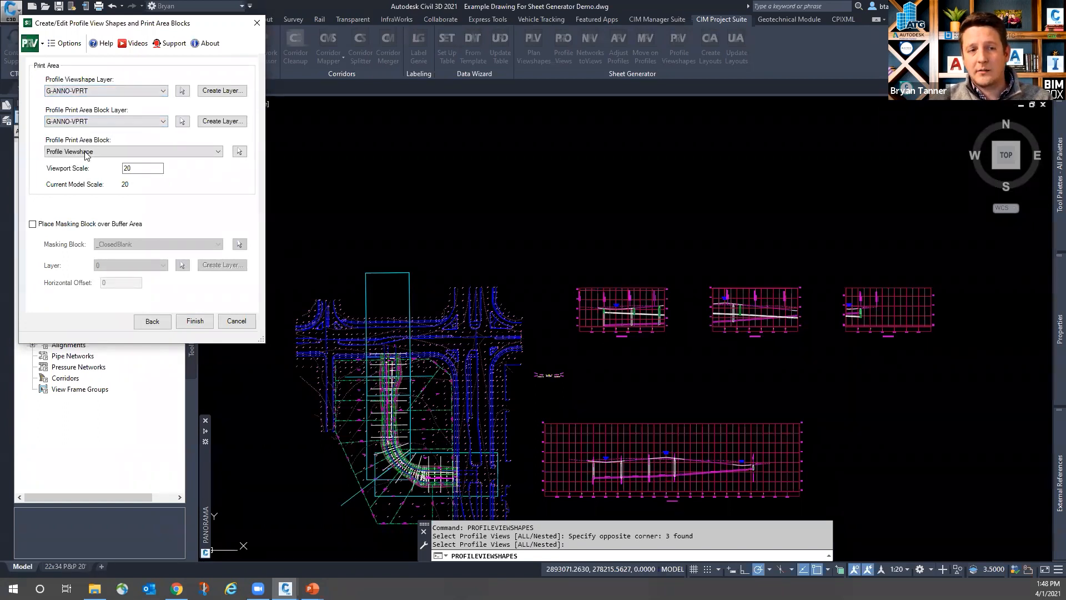
click(100, 152)
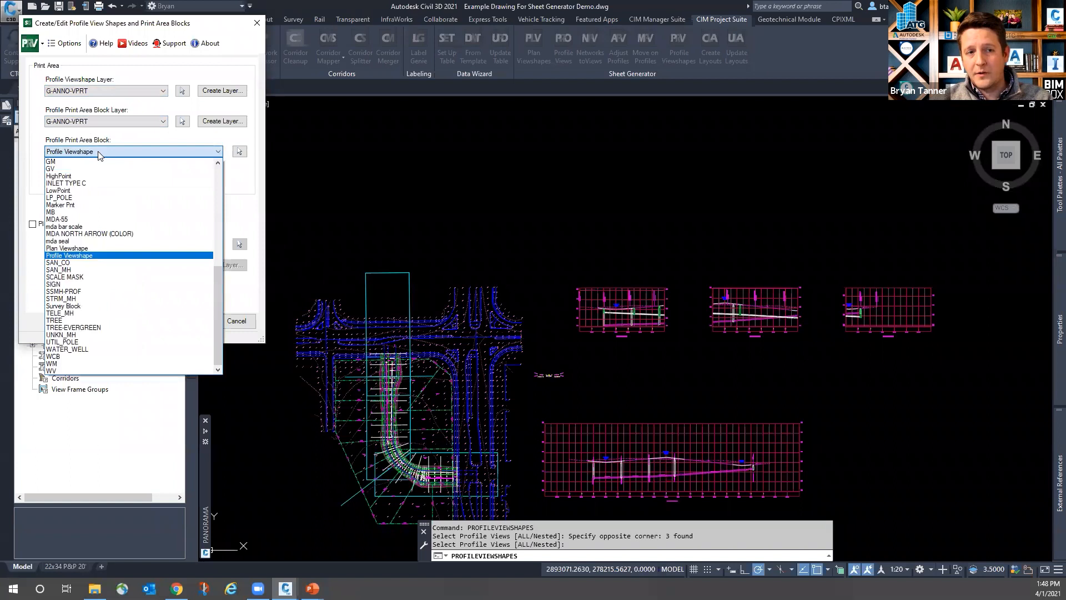
click(100, 153)
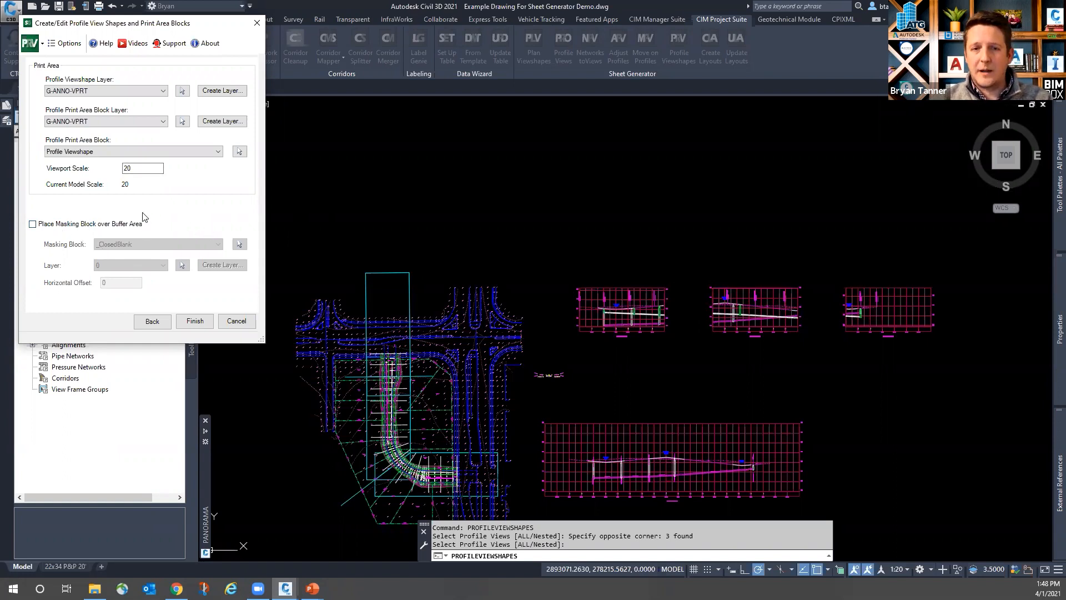
click(32, 225)
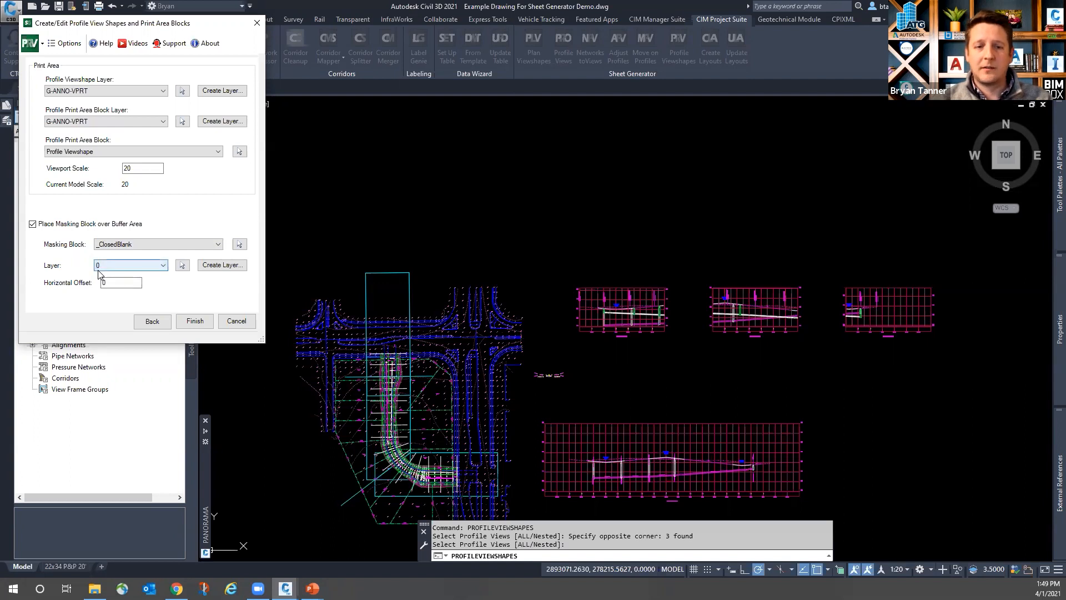
click(137, 320)
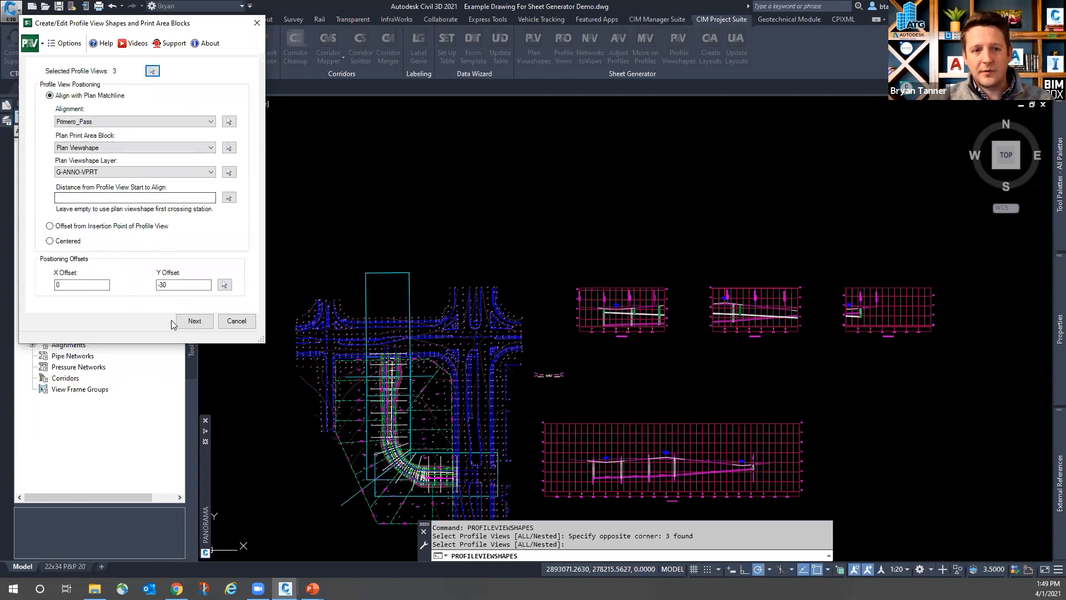
click(194, 321)
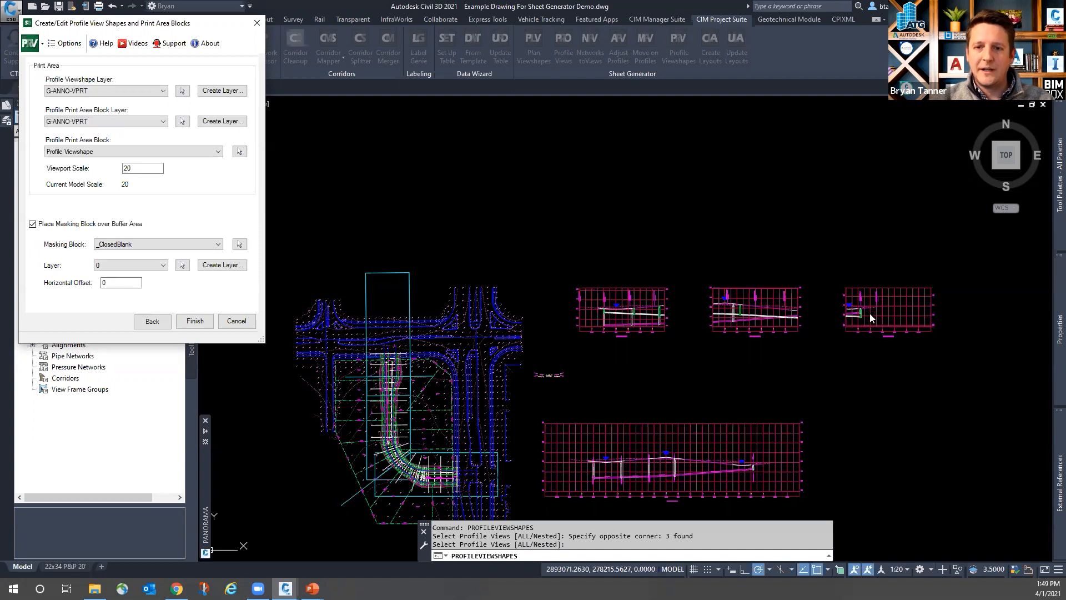
click(33, 225)
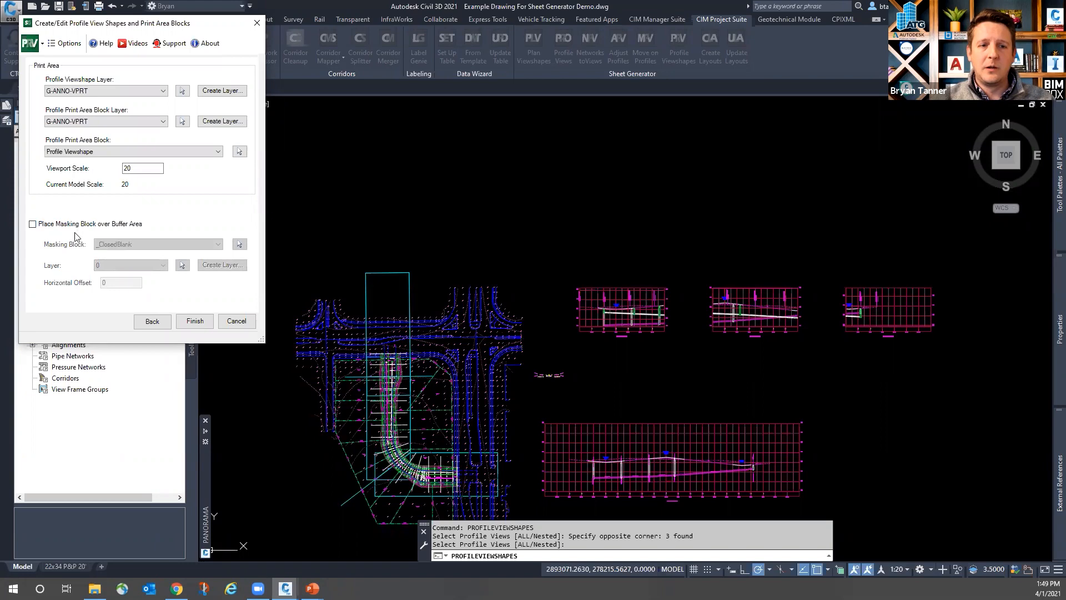
click(32, 224)
click(131, 245)
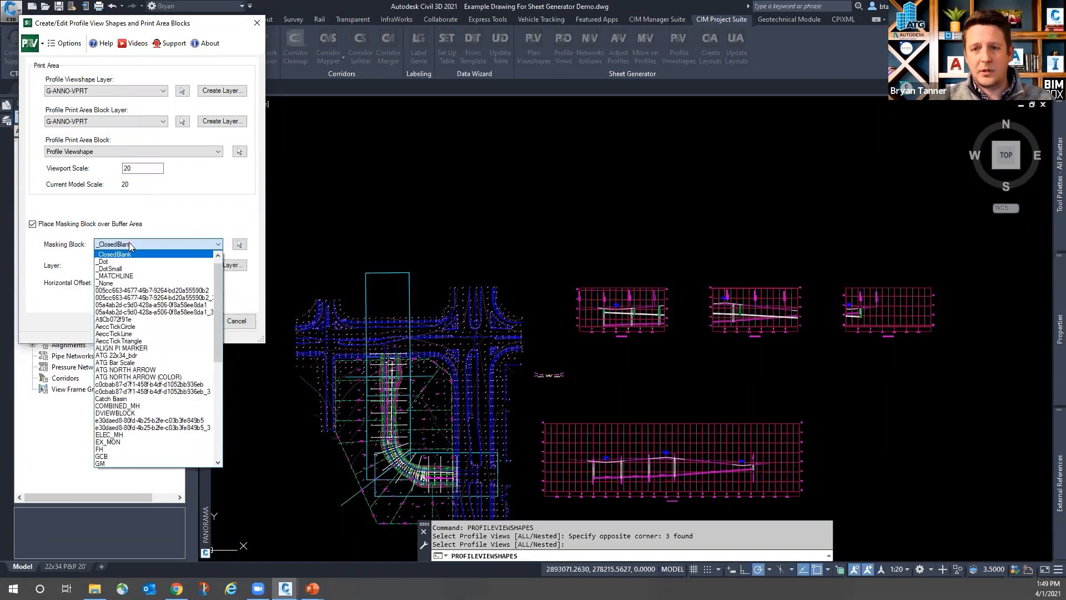
click(130, 245)
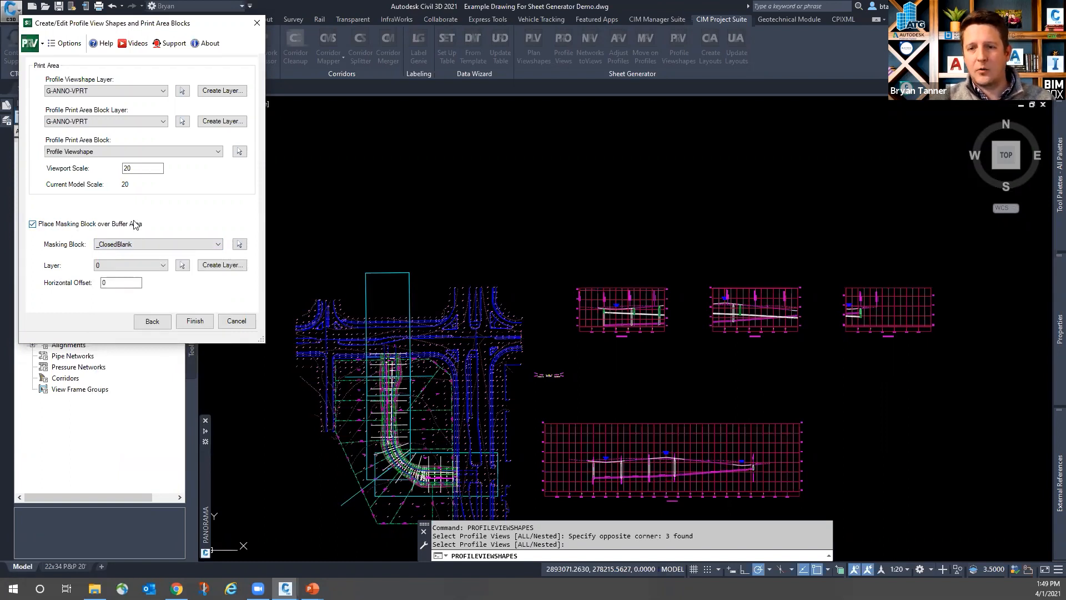
click(33, 224)
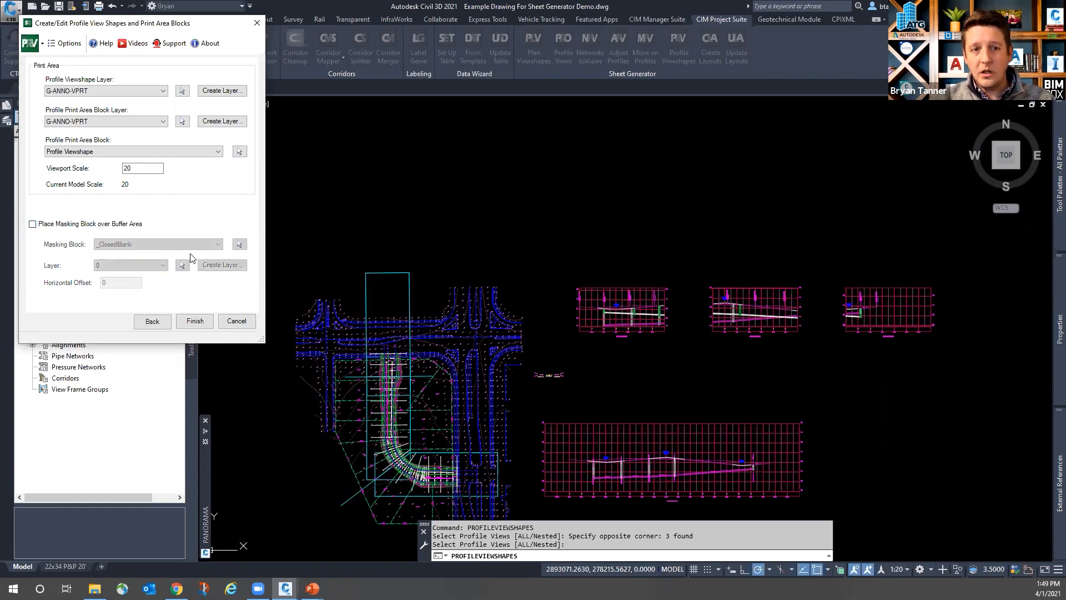
Generate the three profile viewshapes at viewport scale 20 without a masking block over the buffer area
click(195, 322)
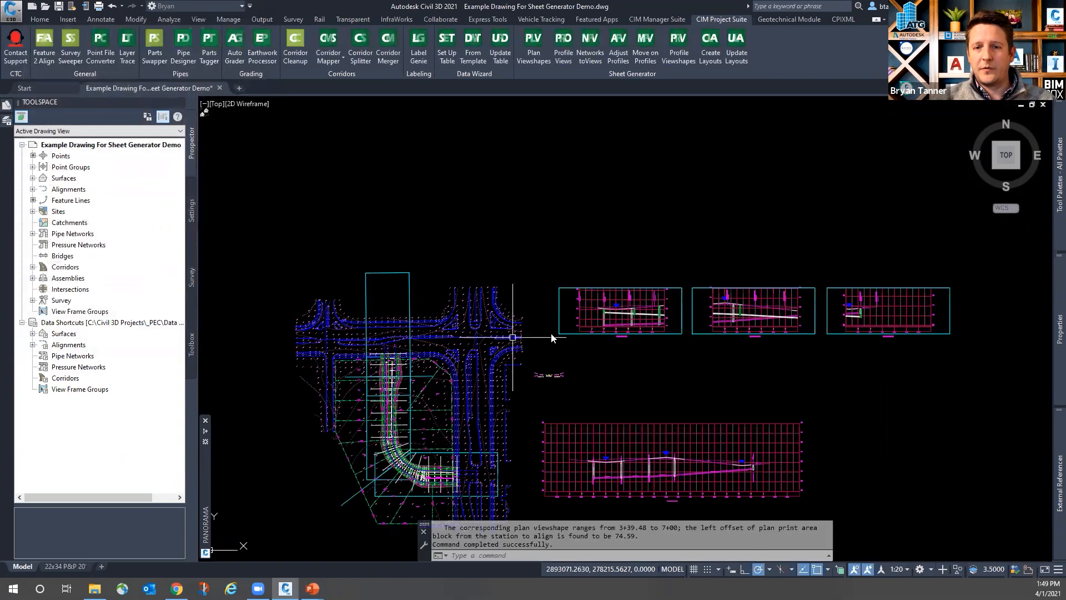
Examine how the new viewshape frames the first profile view, including its elevation labels, pipe networks and grid extents
scroll(671, 314, up, 4)
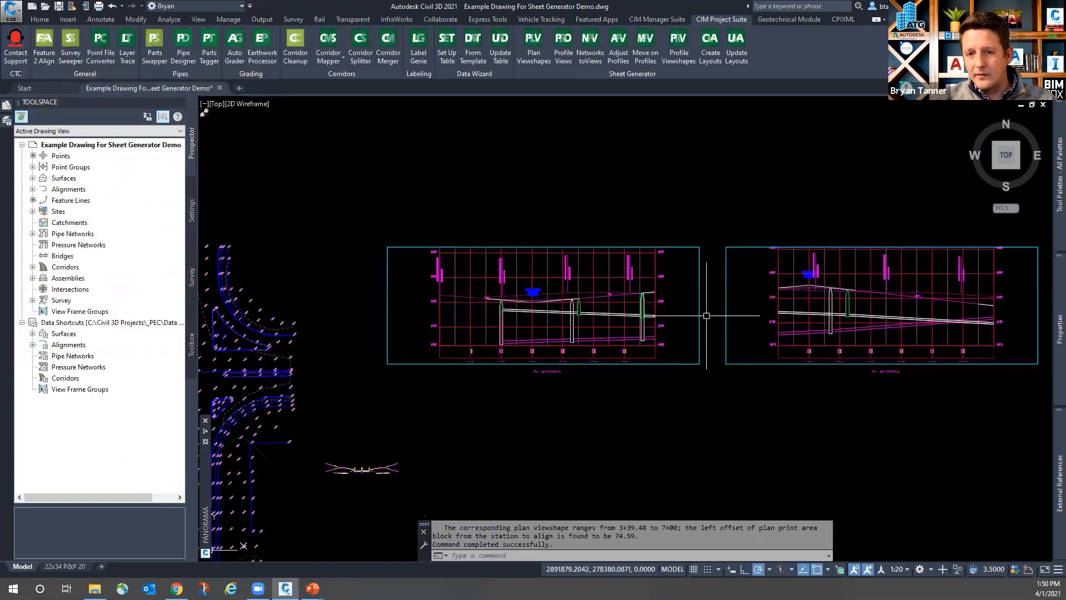
scroll(538, 261, up, 5)
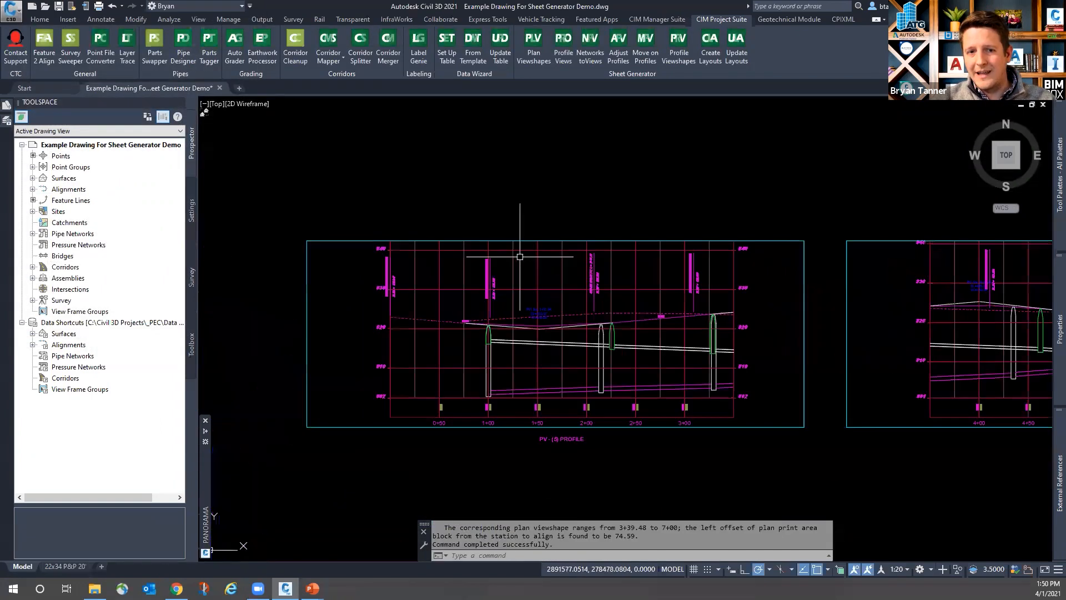
scroll(568, 215, down, 5)
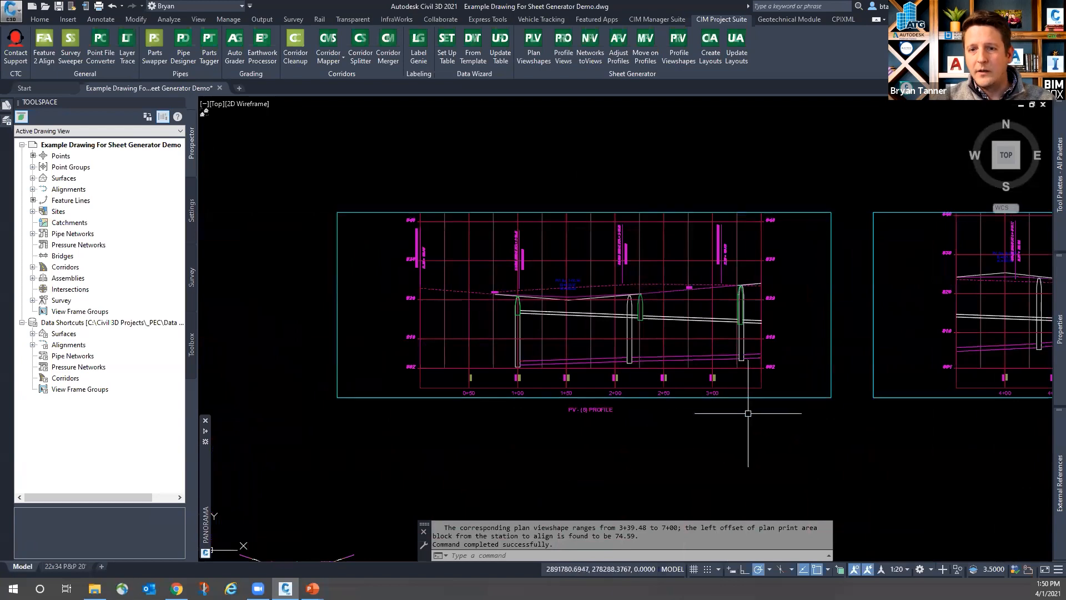
scroll(755, 380, up, 3)
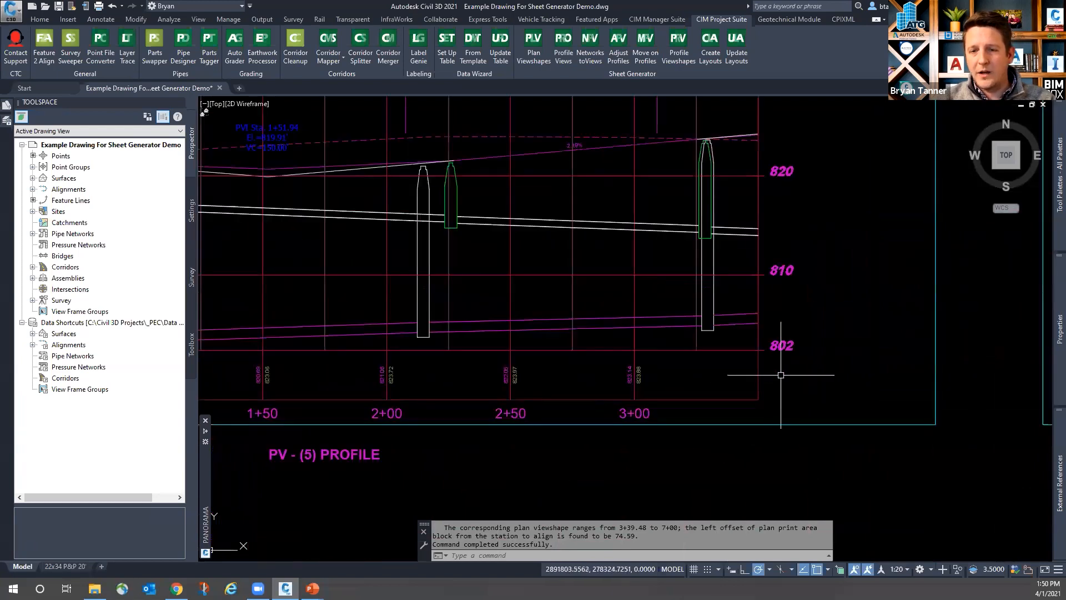
scroll(810, 328, up, 2)
scroll(761, 342, up, 2)
scroll(732, 353, down, 2)
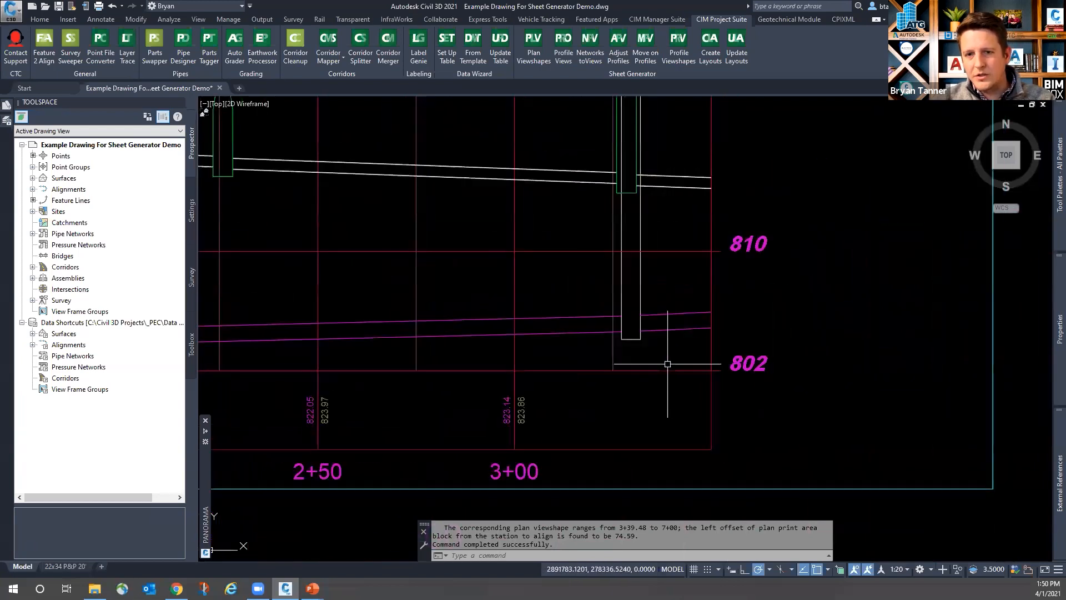
scroll(692, 353, down, 2)
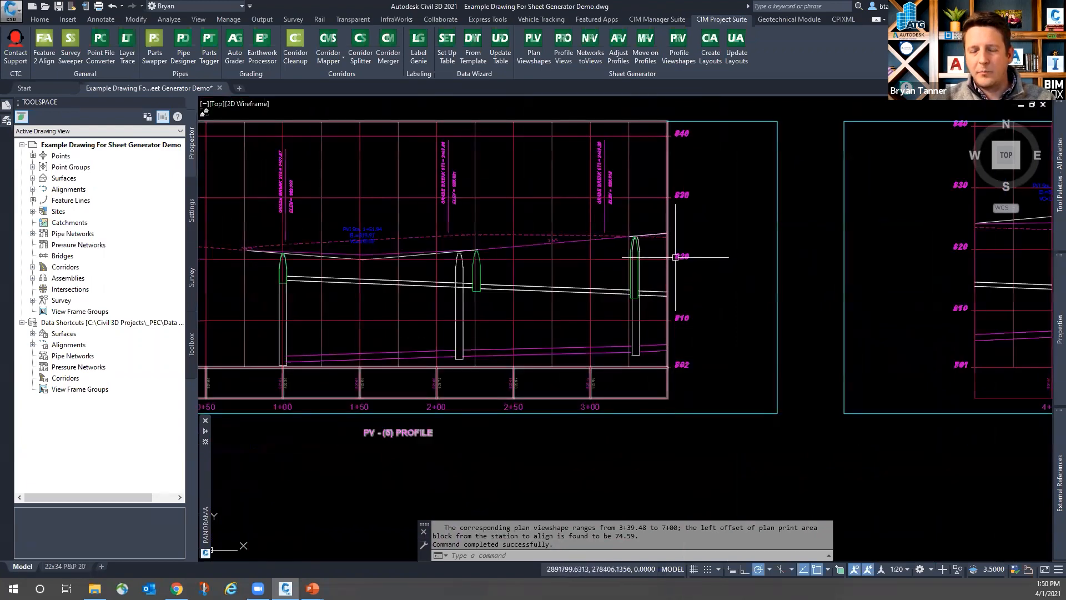
click(668, 210)
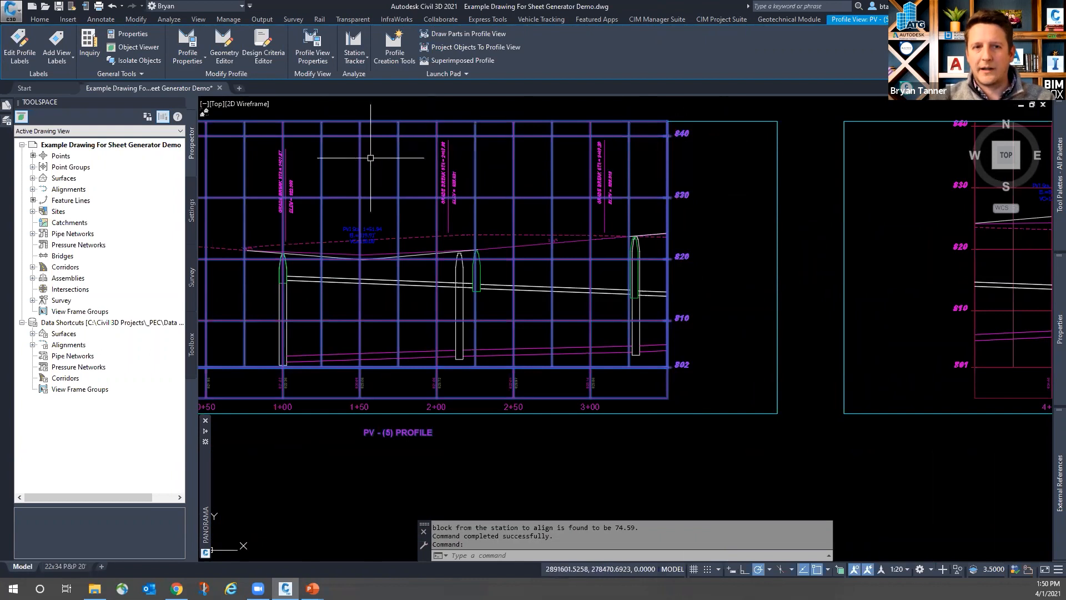
key(Escape)
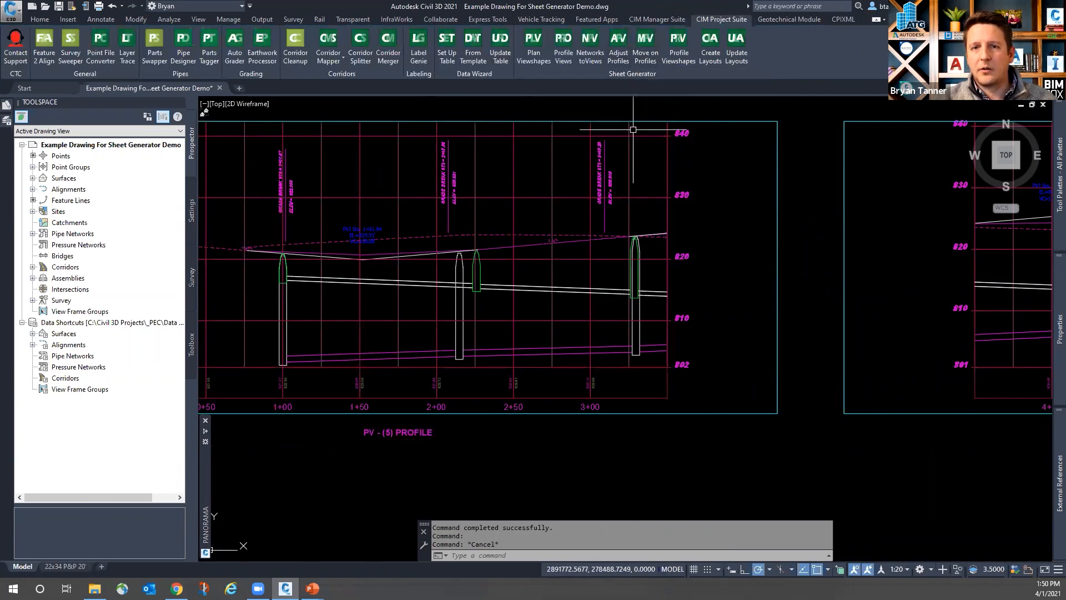
Set the first profile view's user-specified elevation range to a minimum of 800 and a maximum of 840
click(666, 175)
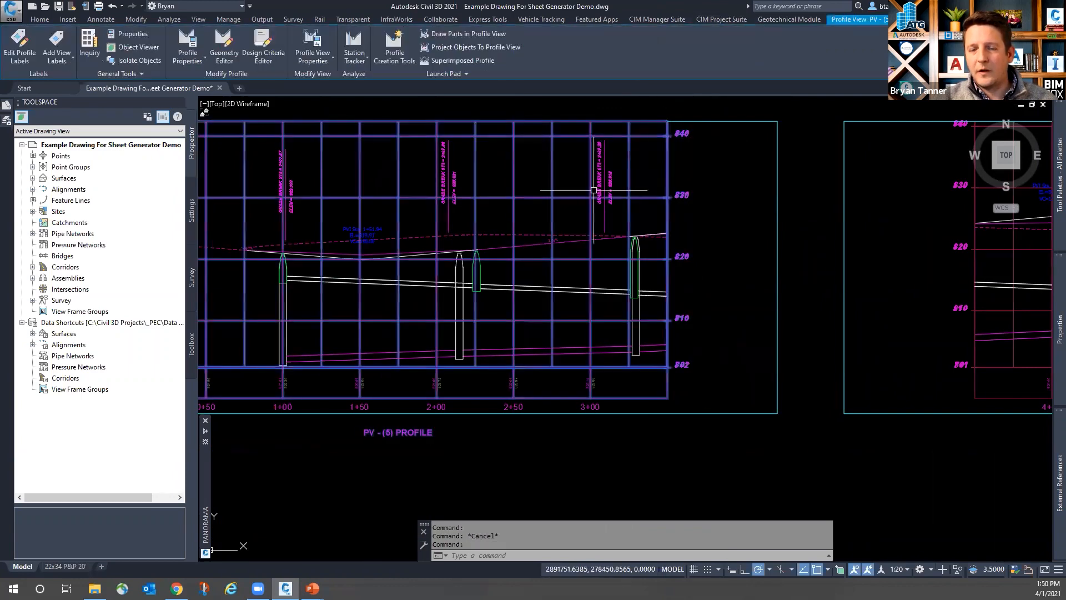
scroll(639, 173, down, 4)
click(314, 41)
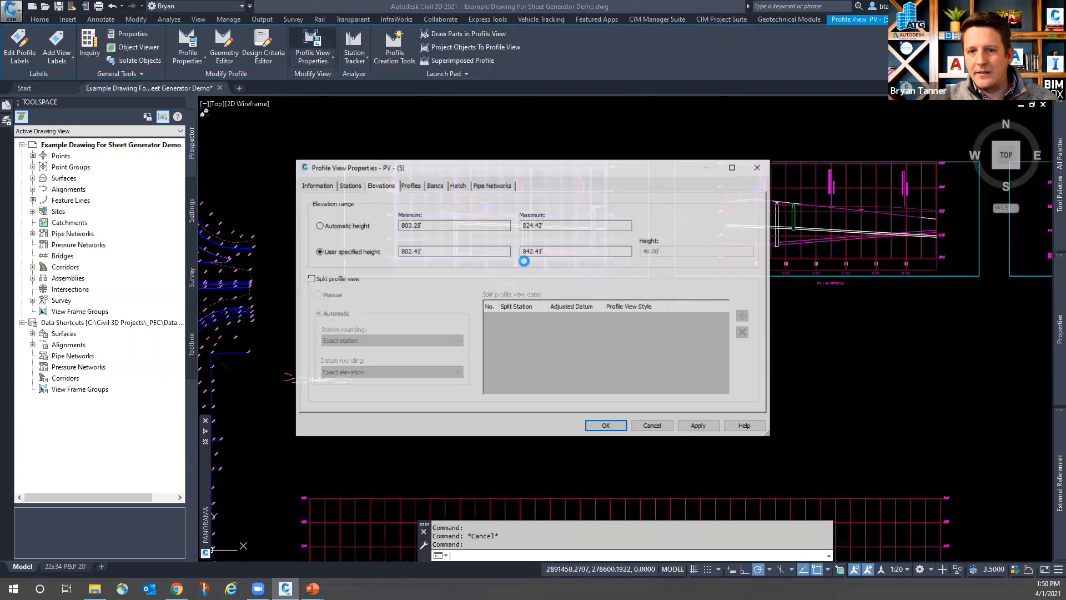
click(436, 255)
drag(398, 248, 367, 251)
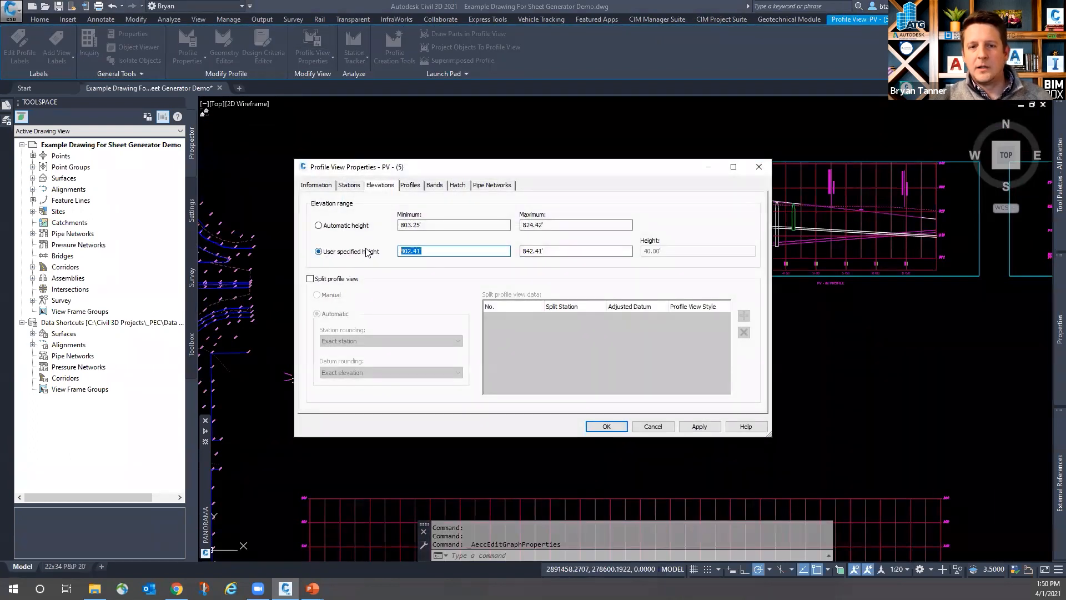
text(800)
key(Tab)
text(840)
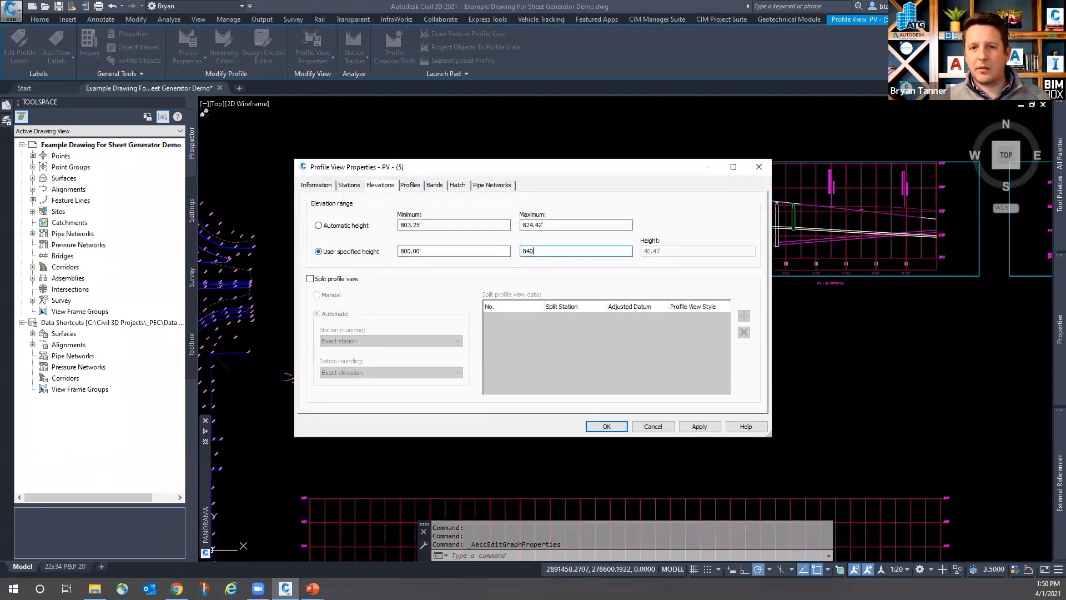
click(607, 425)
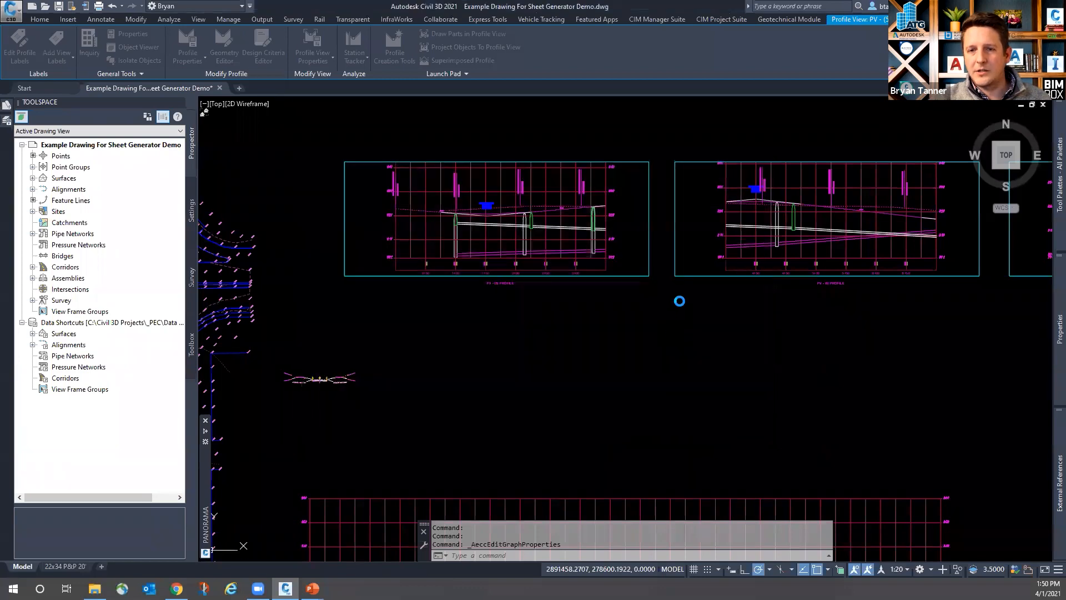
key(Escape)
Give the second profile view a user-specified elevation range from 800 to 840
click(735, 177)
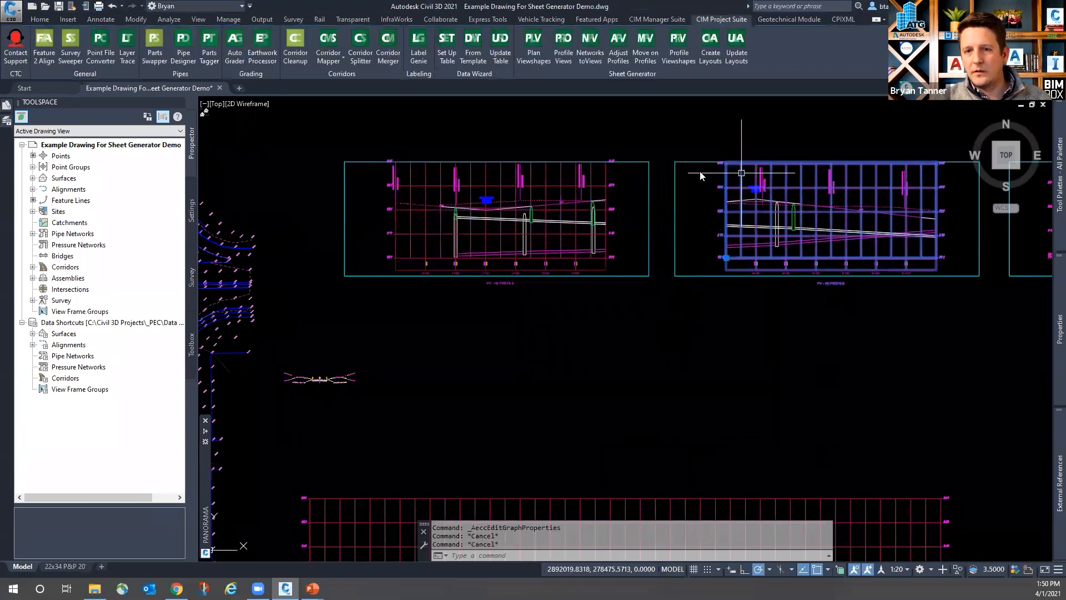
click(326, 51)
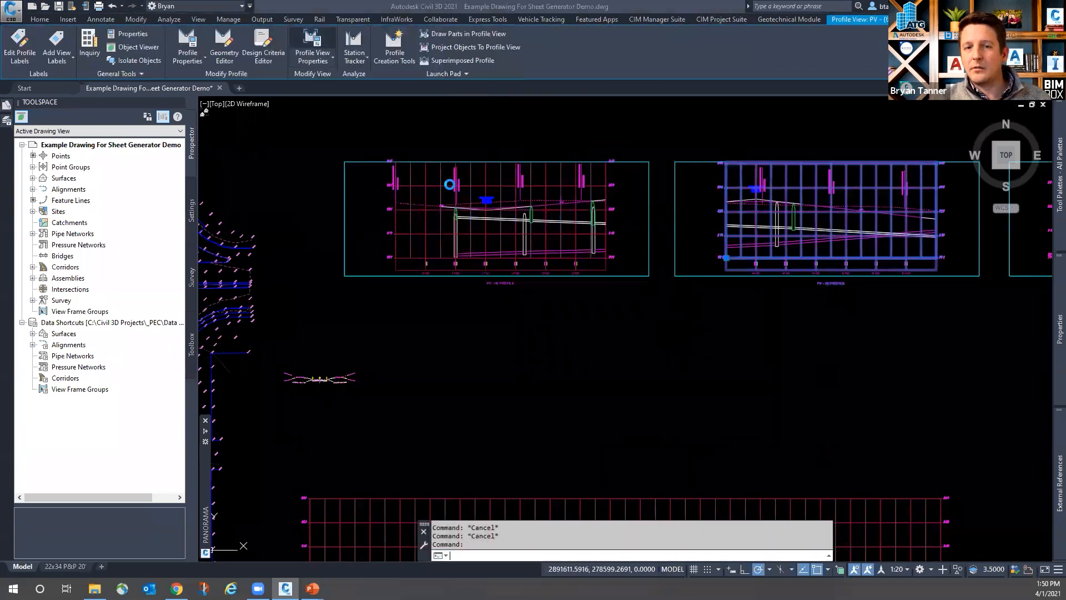
drag(427, 251, 382, 250)
text(800)
key(Tab)
text(84)
key(Escape)
Change the third profile view's user-specified elevations to 800 minimum and 840 maximum
middle_drag(845, 303, 502, 315)
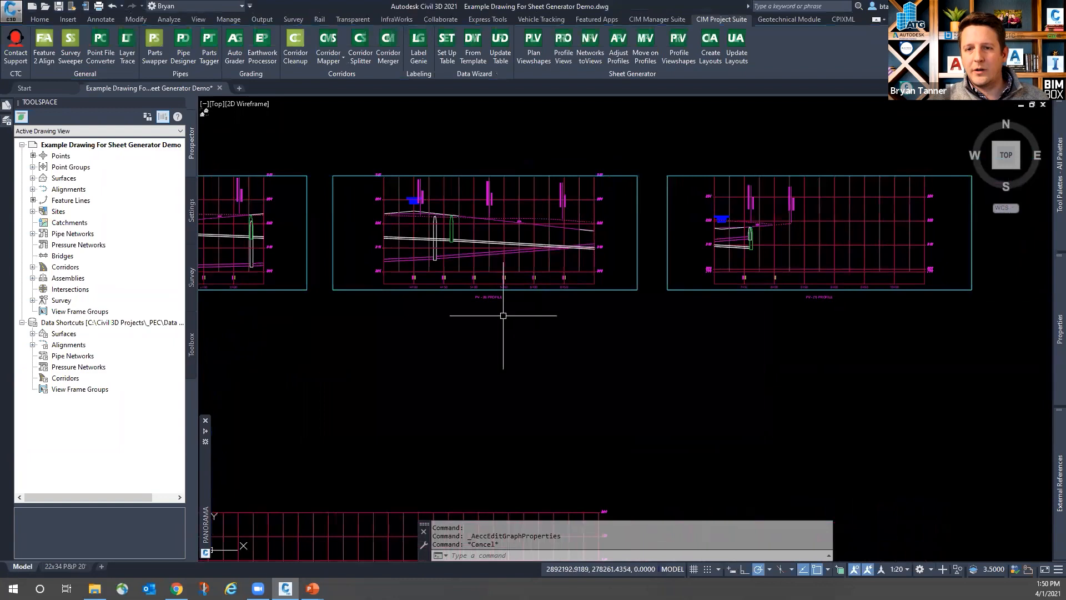
key(Escape)
scroll(622, 300, up, 2)
scroll(689, 260, down, 2)
click(852, 225)
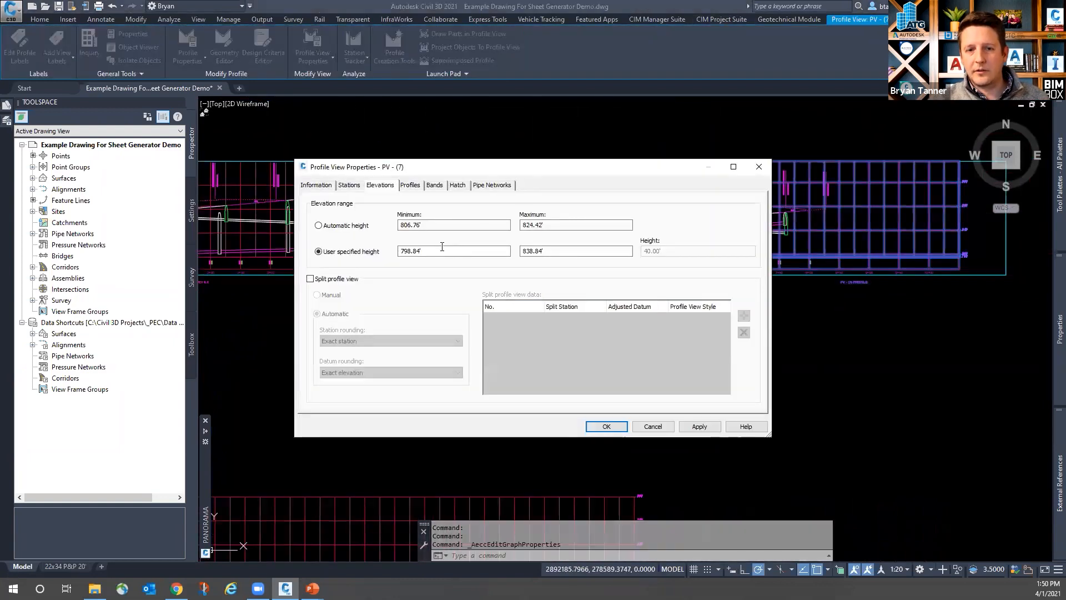
text(800)
key(Tab)
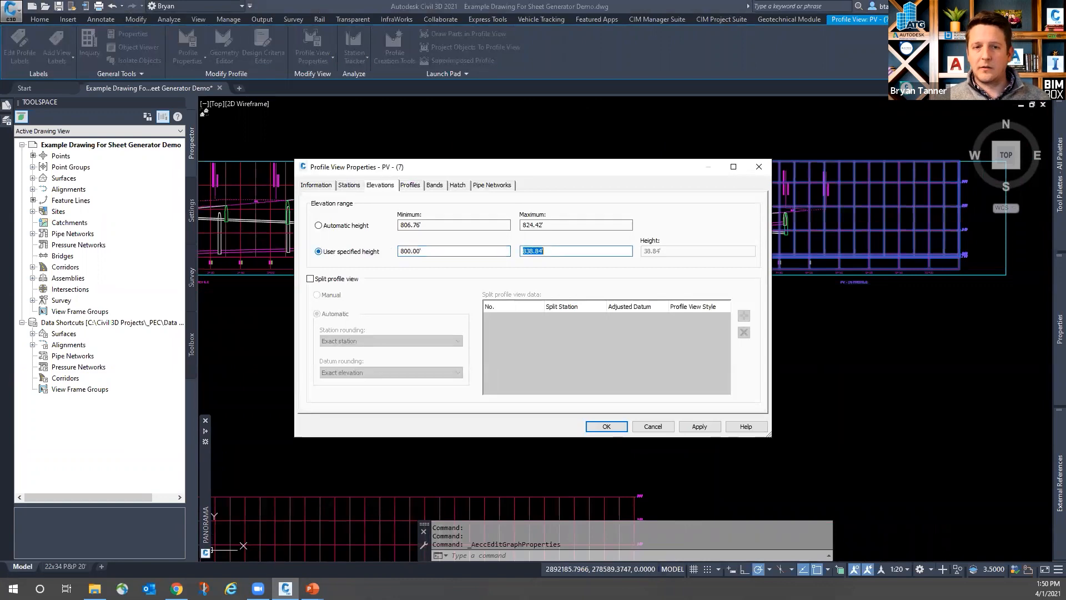
key(Escape)
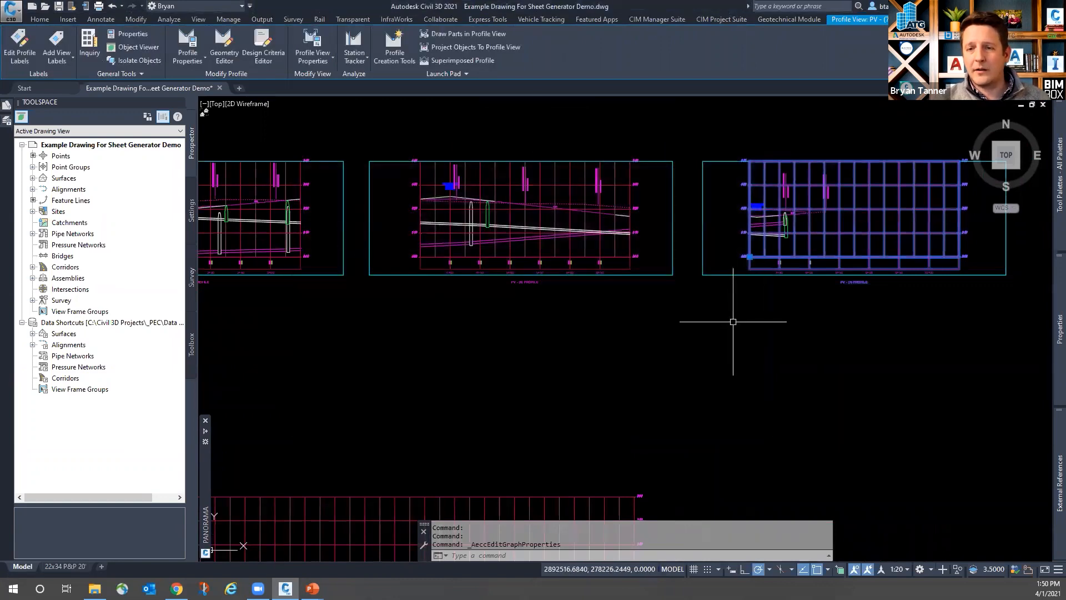
key(Escape)
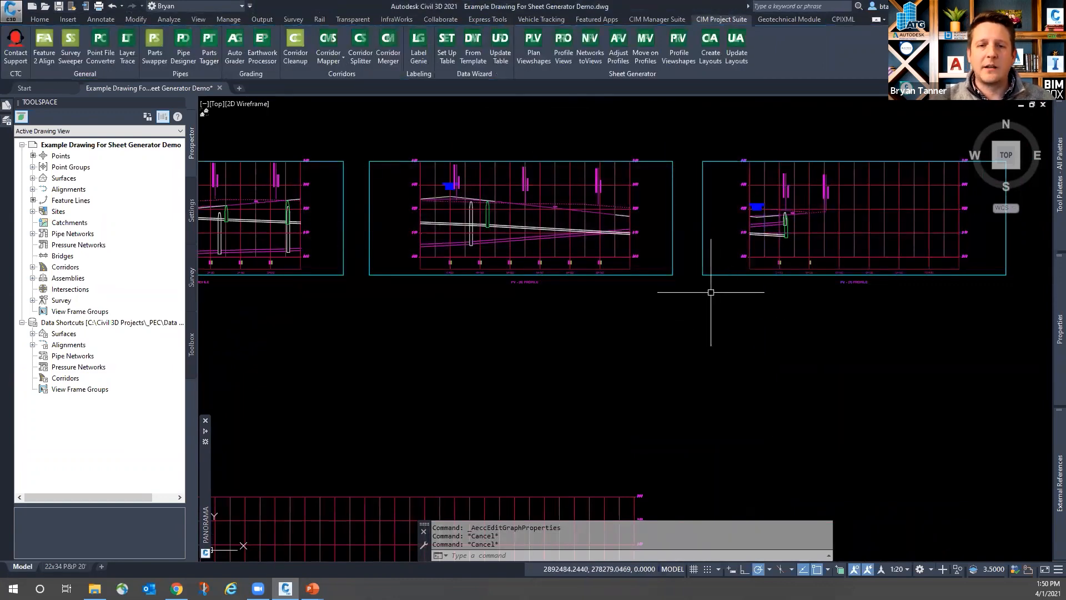
Start Create Layouts, saving the drawing's changes and continuing with the Civil 3D objects that are not data references
scroll(740, 291, down, 2)
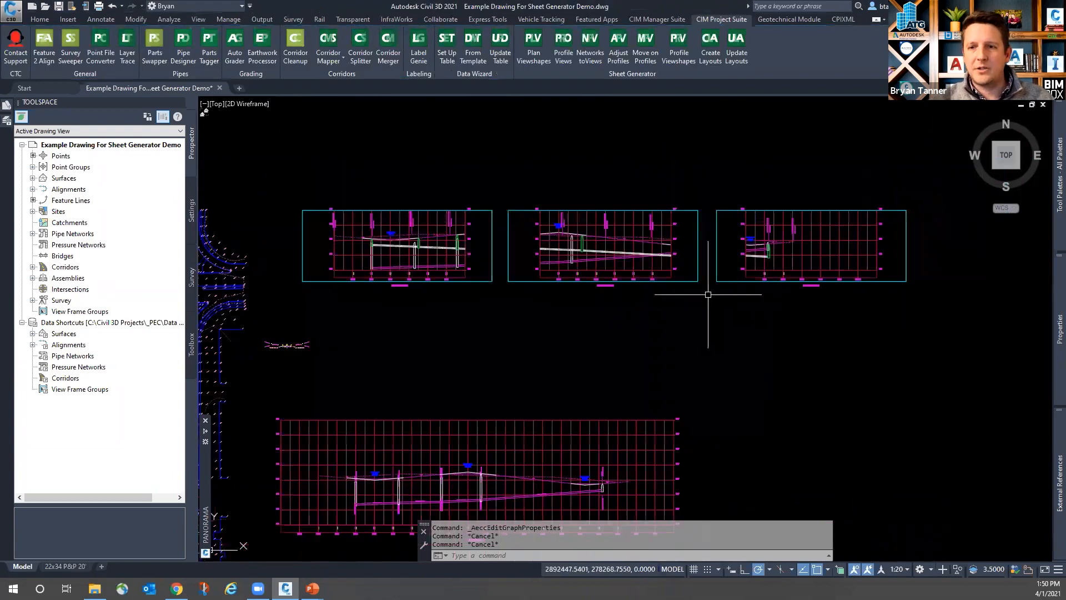
scroll(706, 288, down, 2)
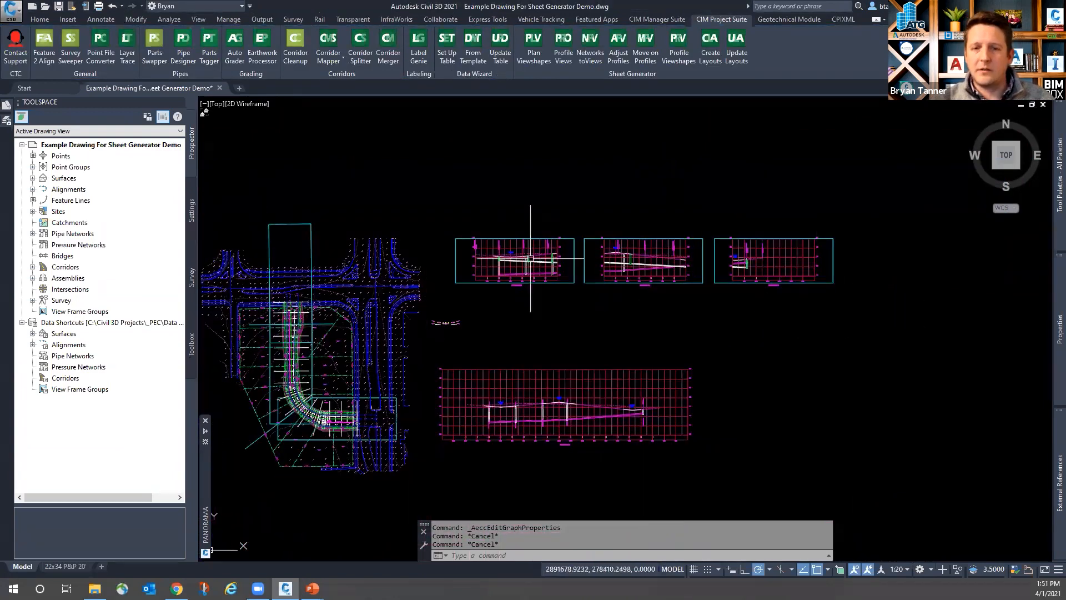
scroll(560, 235, up, 2)
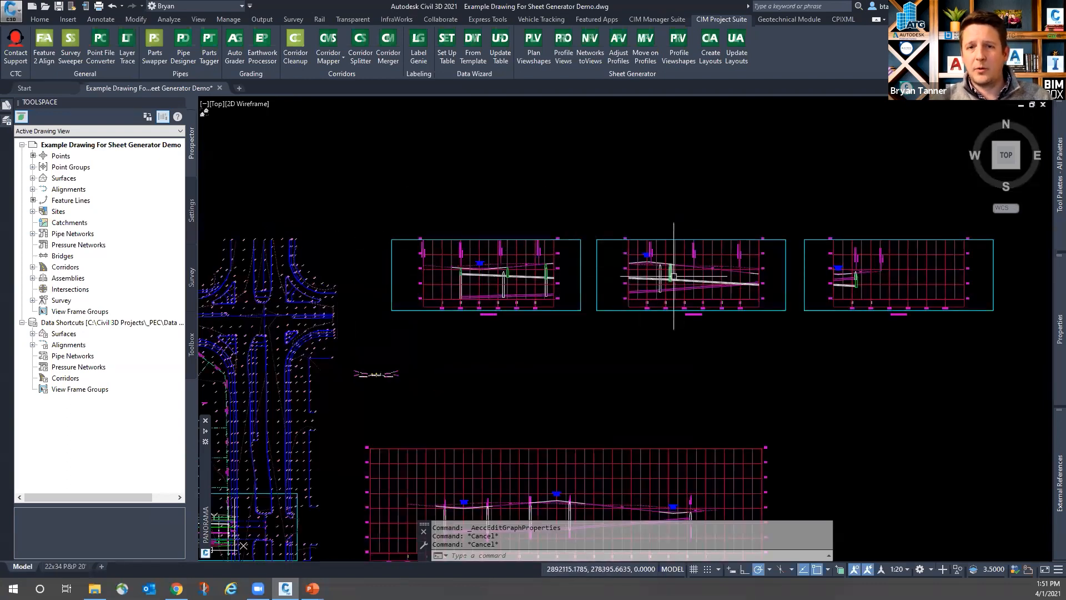
click(709, 54)
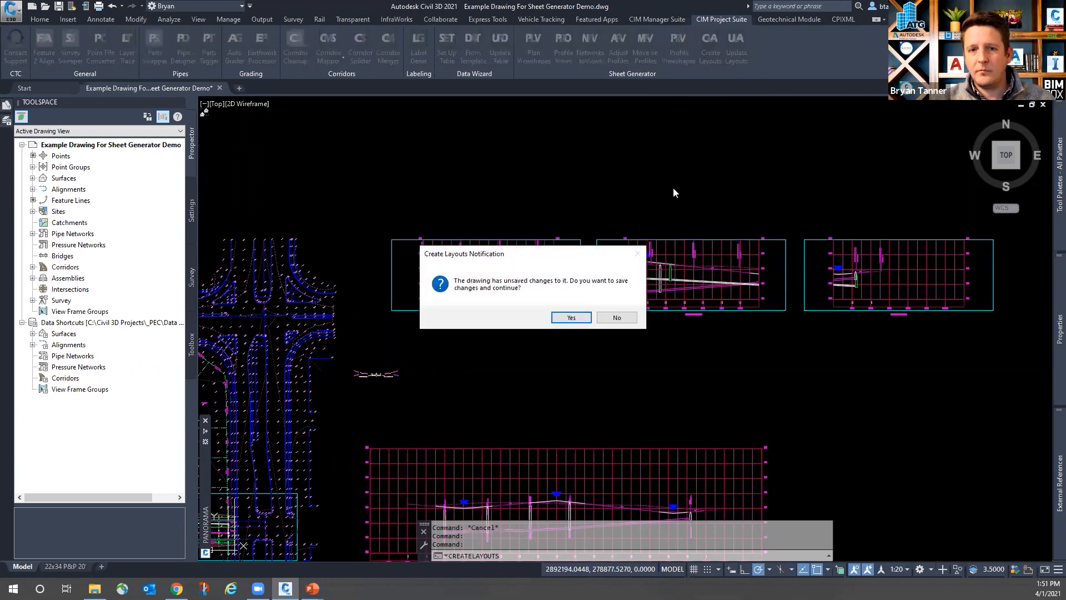
click(572, 318)
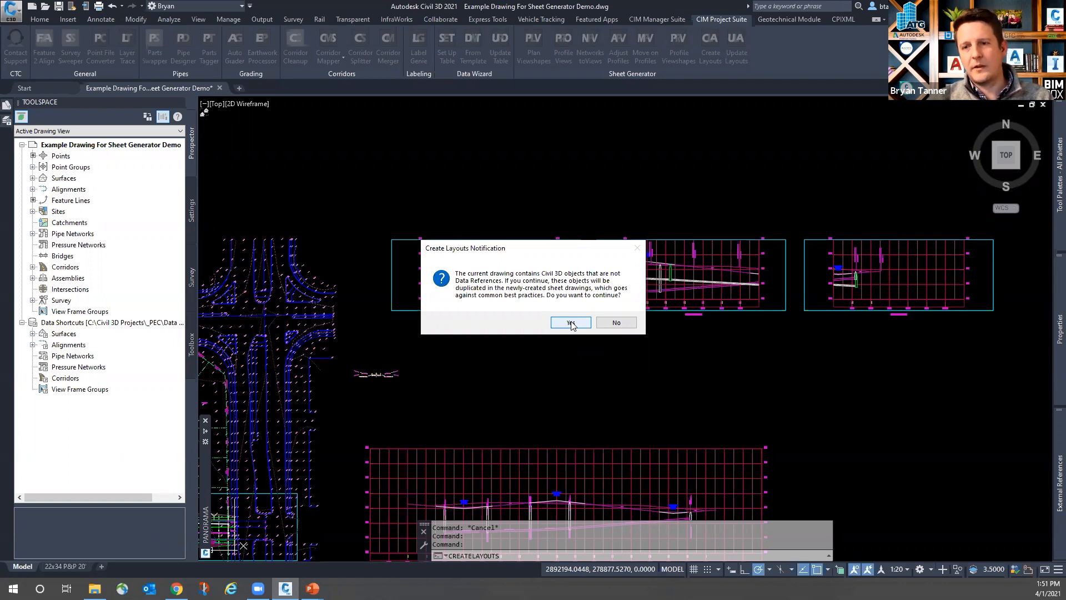
click(571, 323)
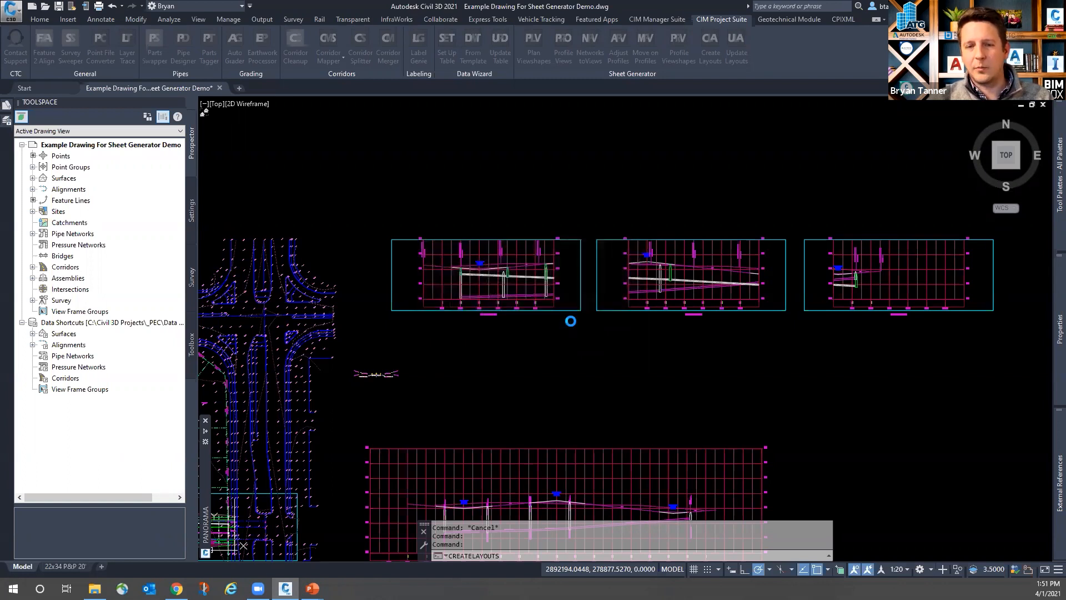
click(572, 322)
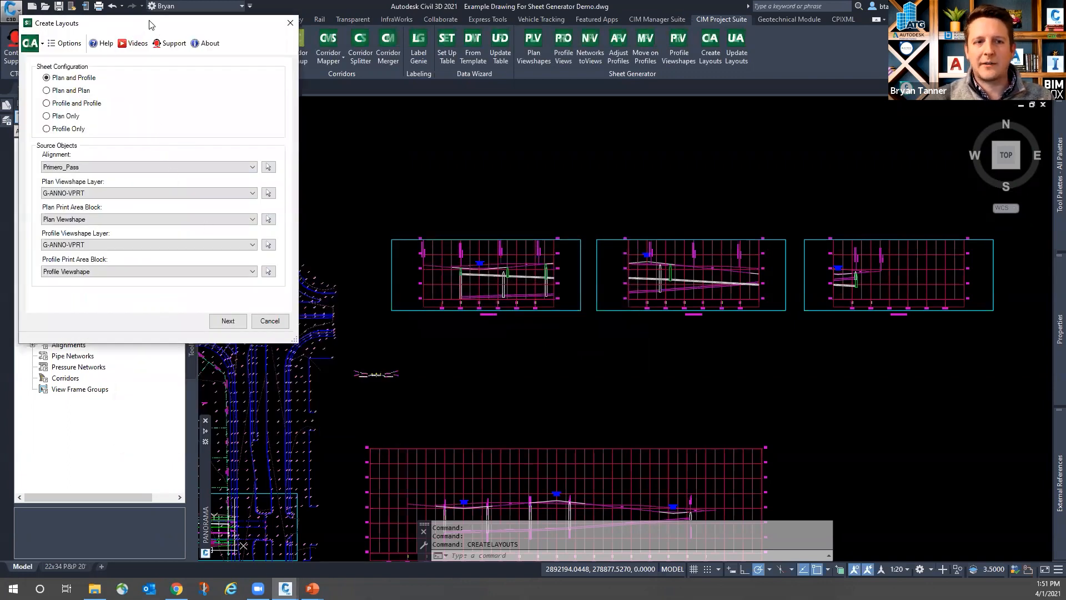
Accept the Plan and Profile configuration for the Primero_Pass alignment and include all three viewshape station ranges in the layouts
drag(149, 24, 367, 123)
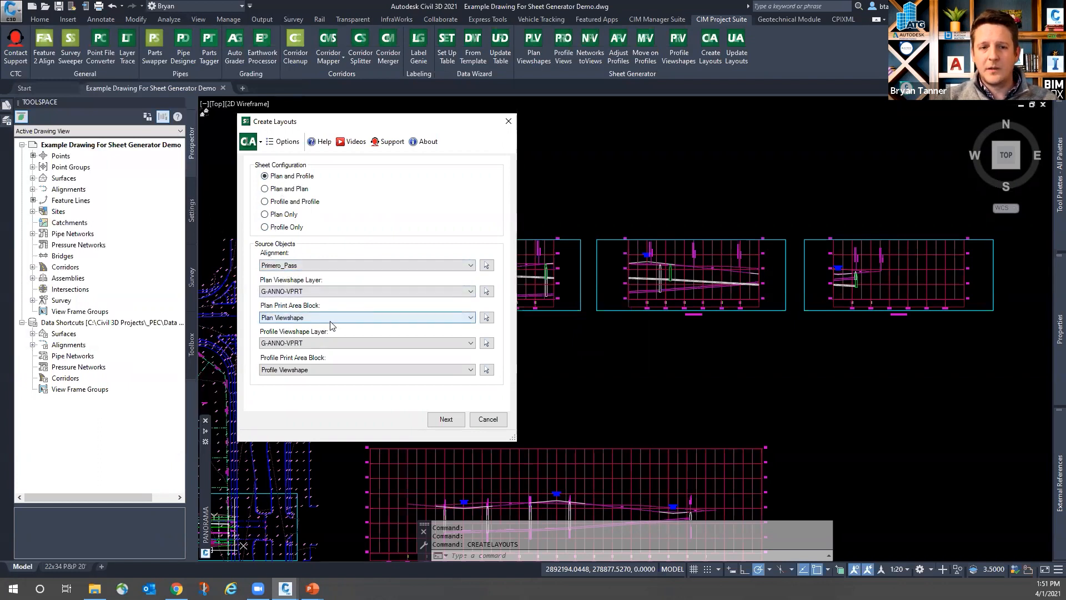
click(446, 420)
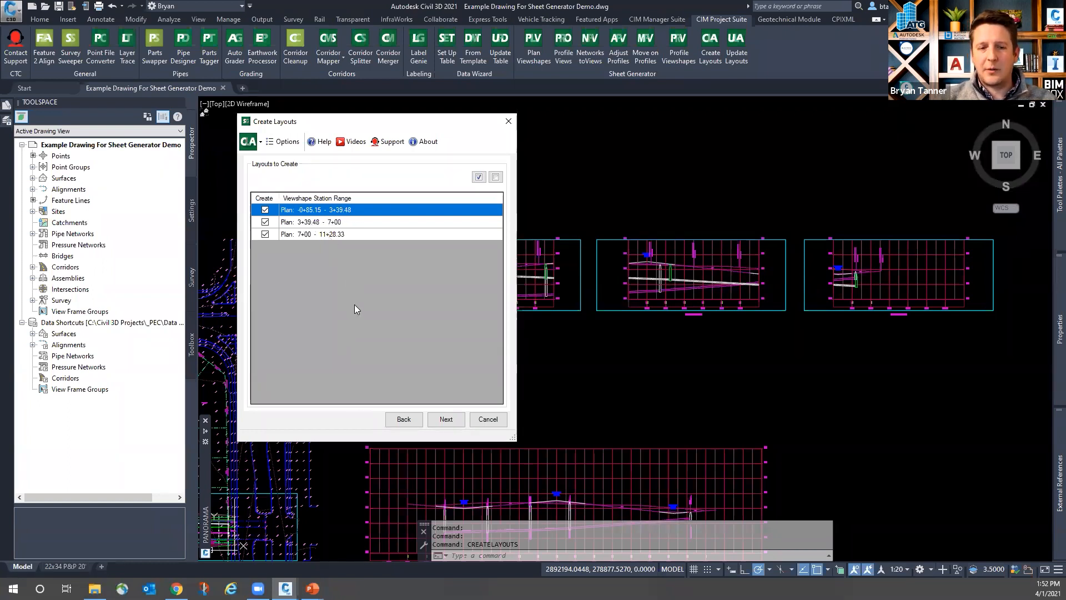
click(444, 419)
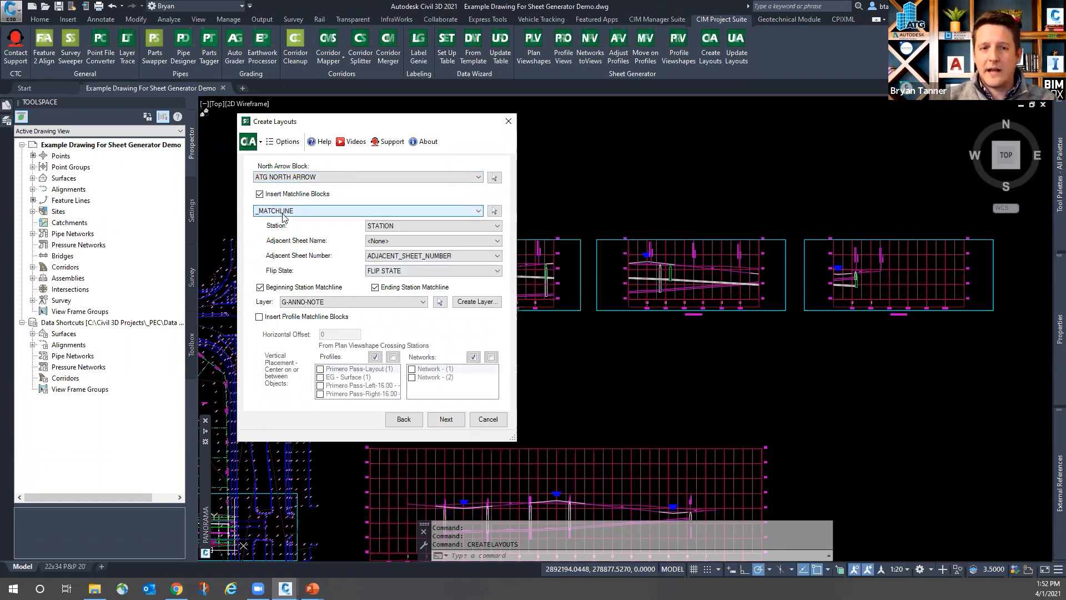
Map the _MATCHLINE block's attributes to STATION, ADJACENT_SHEET_NUMBER and FLIP STATE, leaving adjacent sheet name at <None> and profile matchlines off
click(431, 225)
click(433, 229)
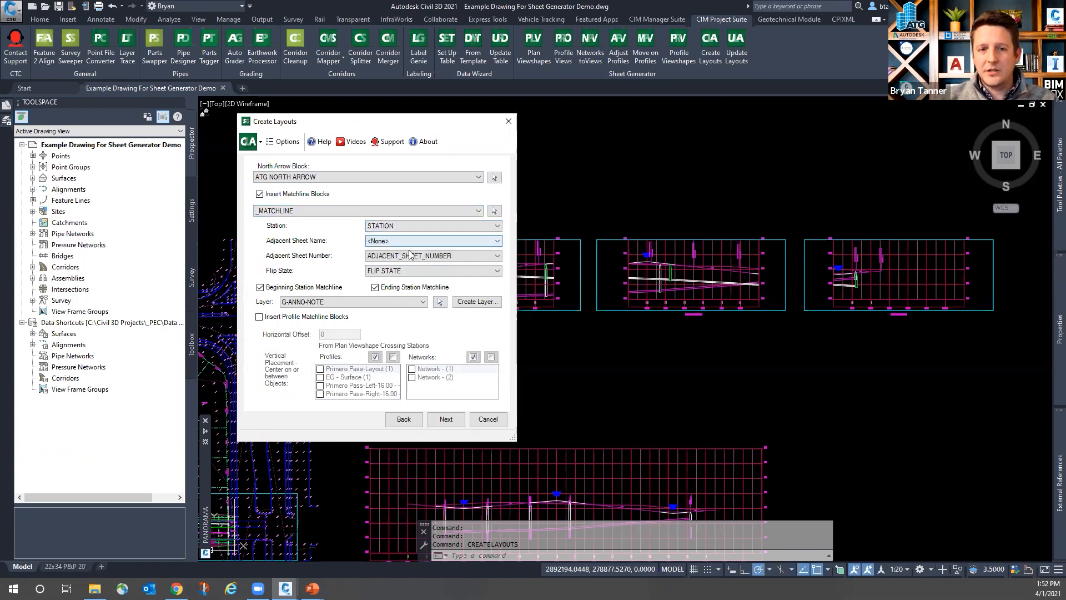
click(406, 256)
click(406, 256)
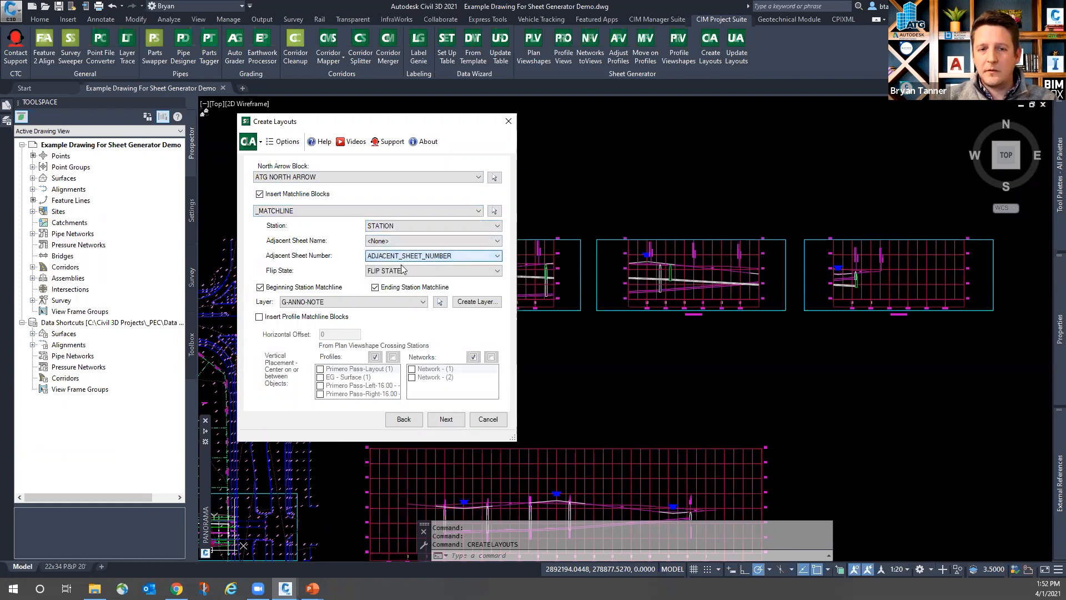
click(396, 272)
click(395, 271)
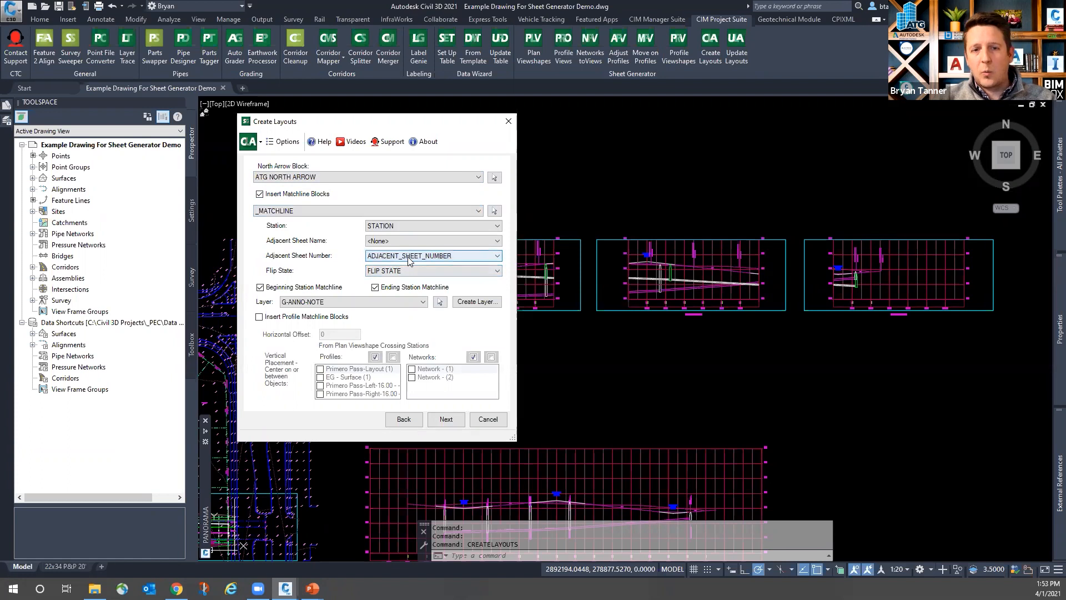
click(408, 257)
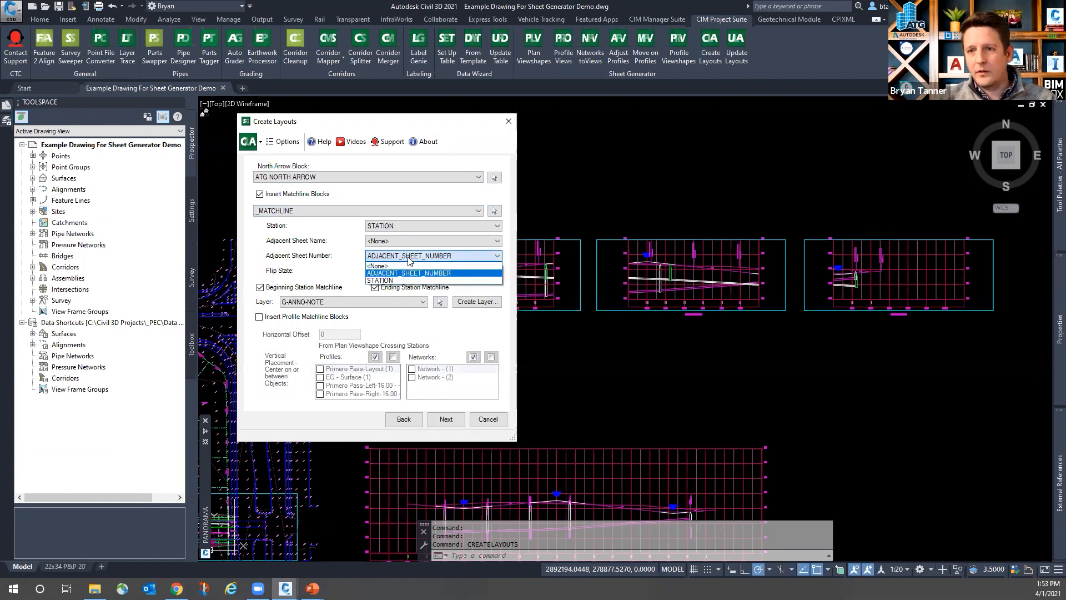
click(410, 273)
click(399, 227)
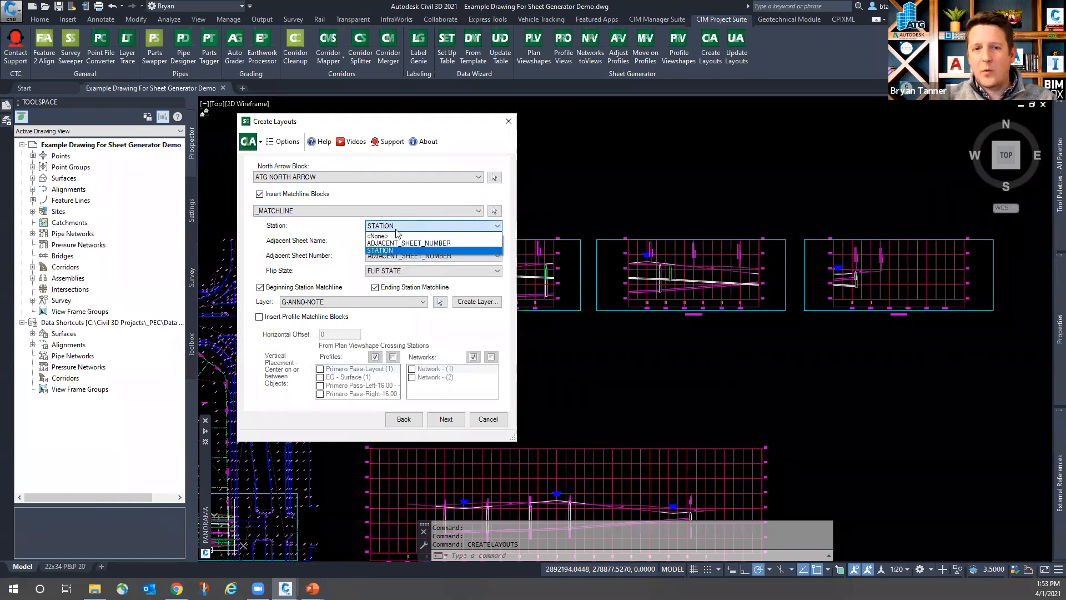
click(396, 229)
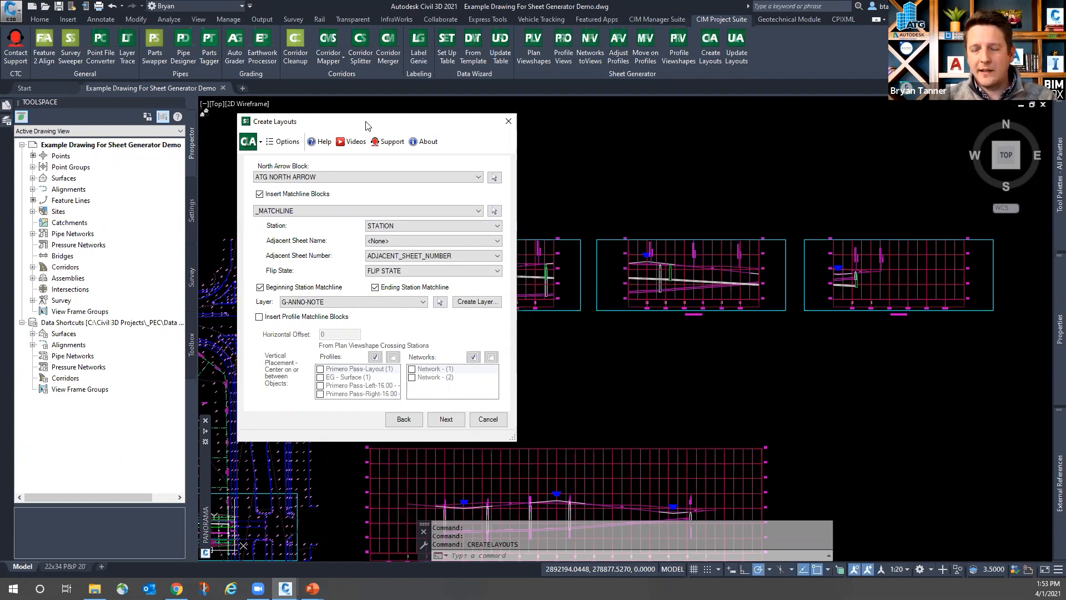
drag(366, 122, 355, 131)
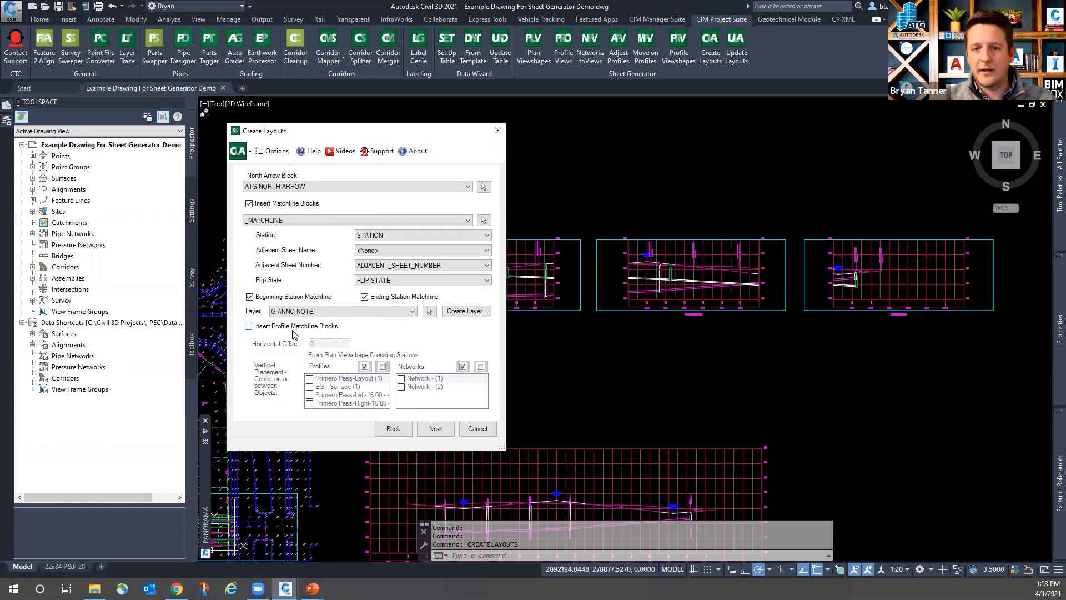
click(435, 428)
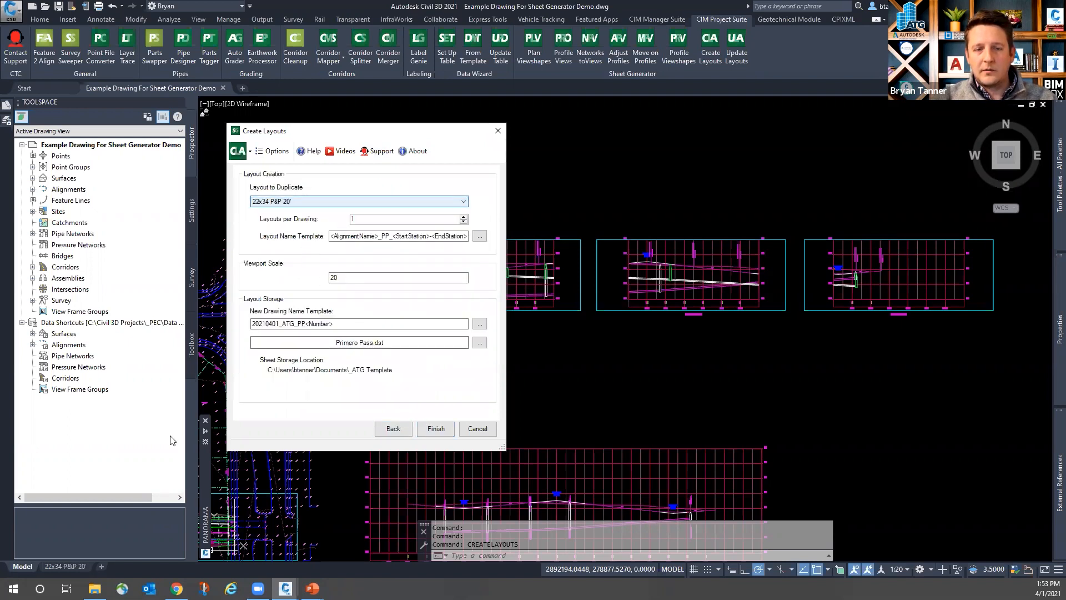
Confirm the layout name template <AlignmentName>_PP_<StartStation>-<EndStation>, keeping one layout per drawing
mouse_move(61, 567)
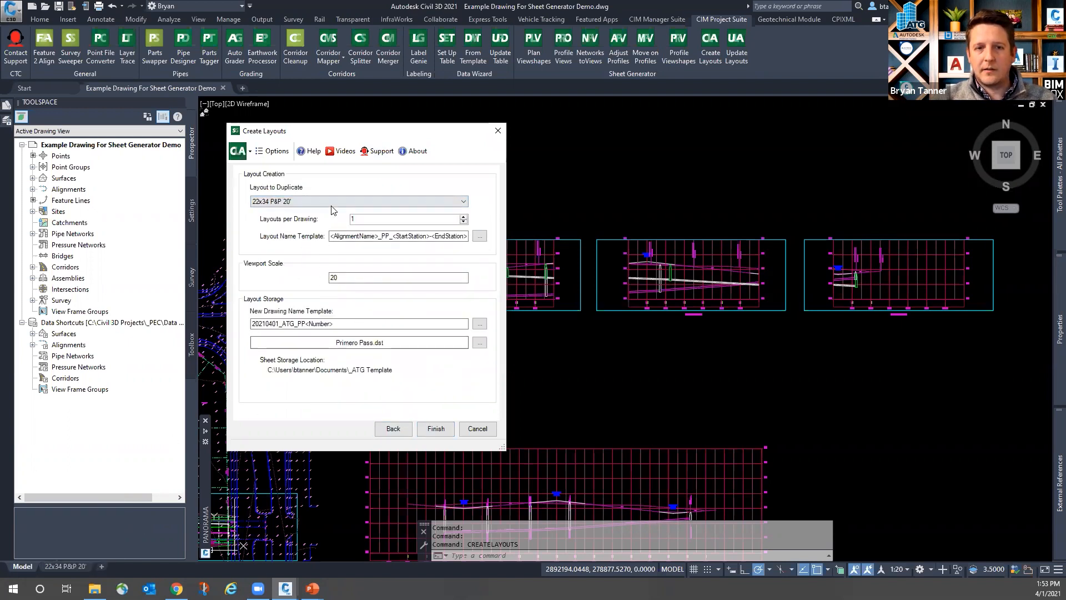
click(479, 235)
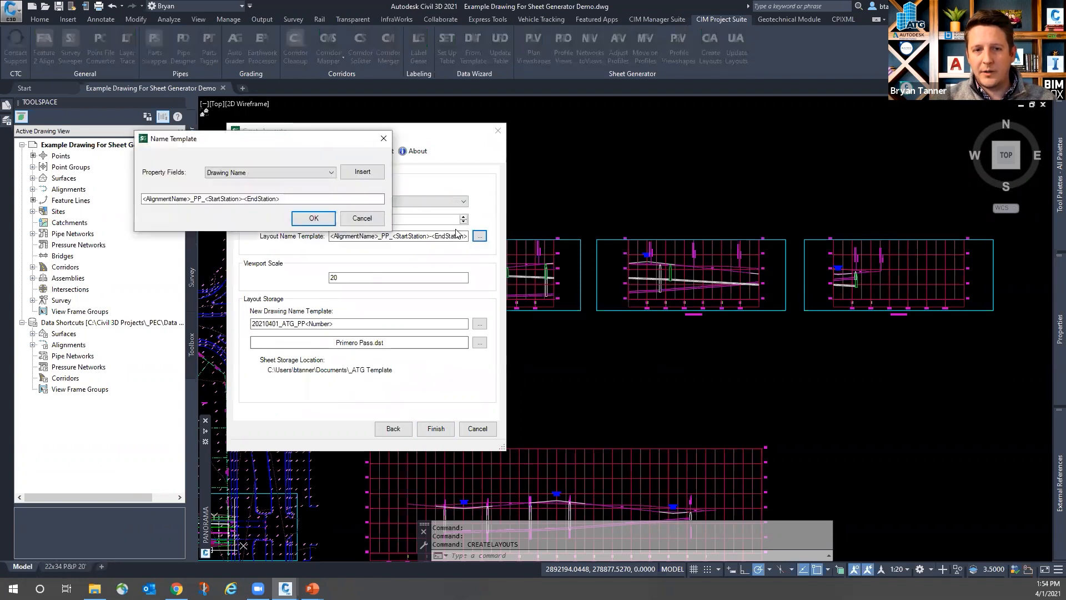
click(315, 219)
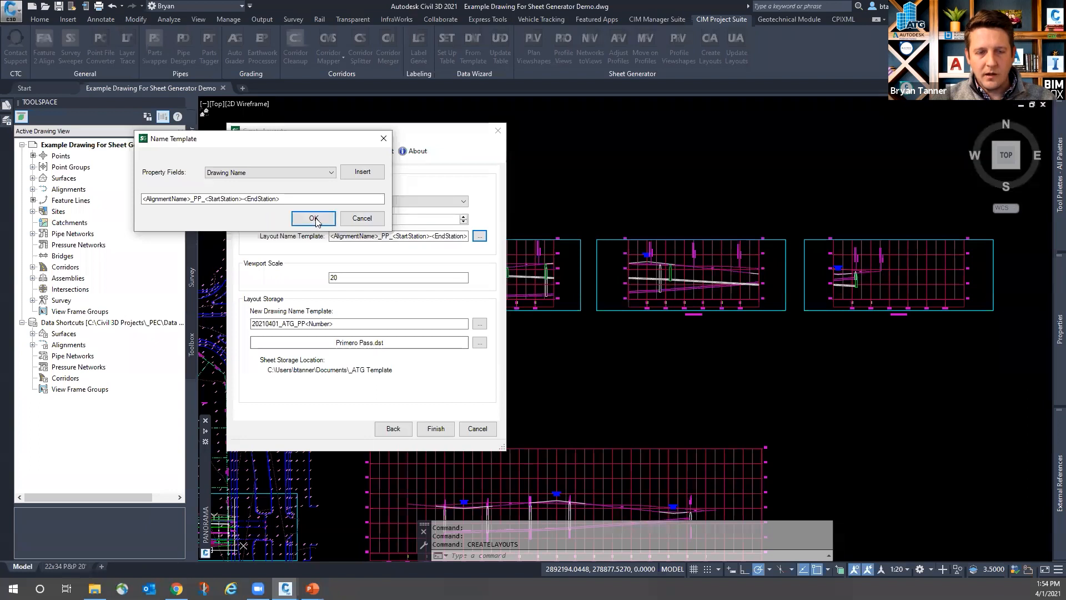
key(shift+Tab)
key(shift+Tab)
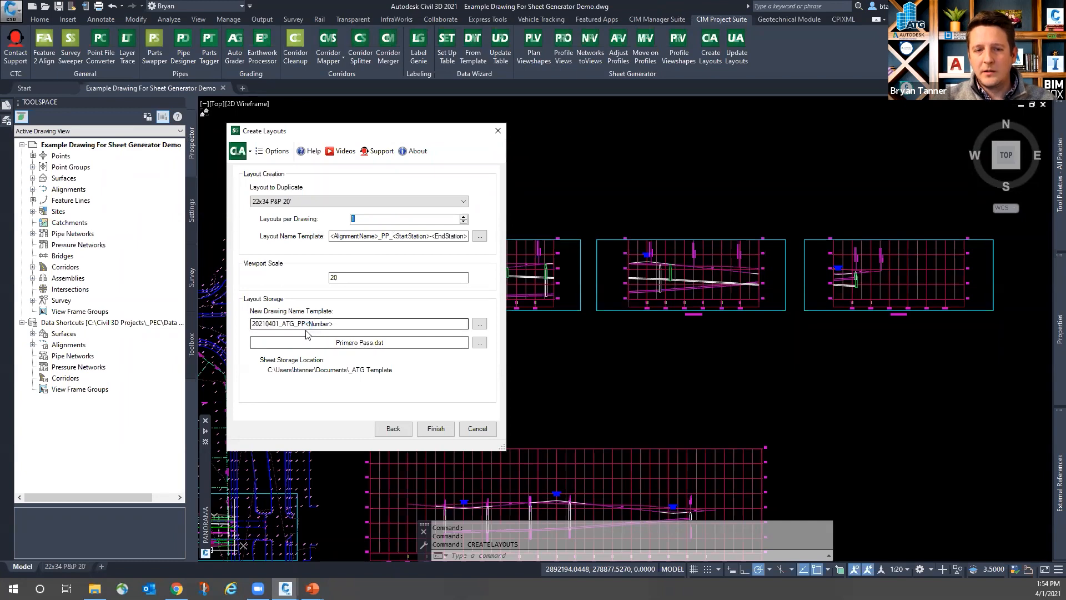
Choose Primero Pass.dst as the sheet set for the new drawings and generate the layouts
click(480, 342)
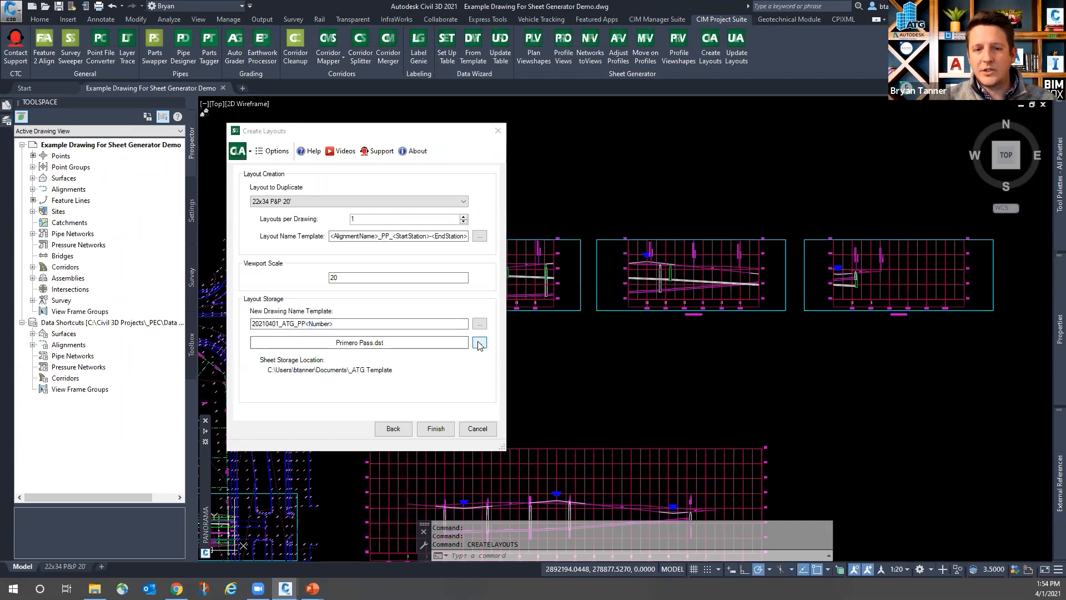
click(394, 264)
click(597, 503)
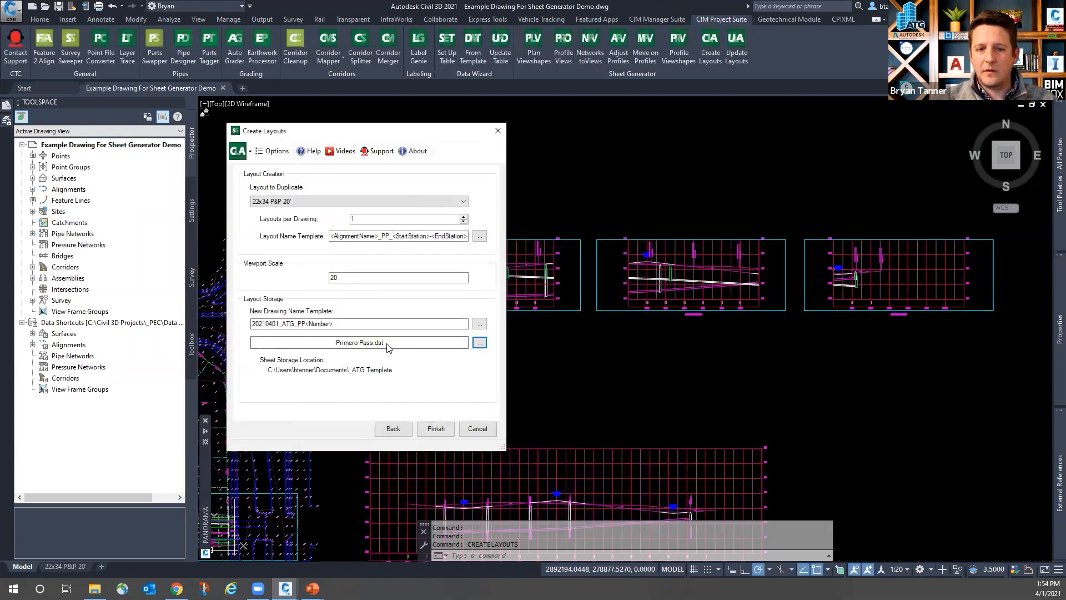
click(436, 428)
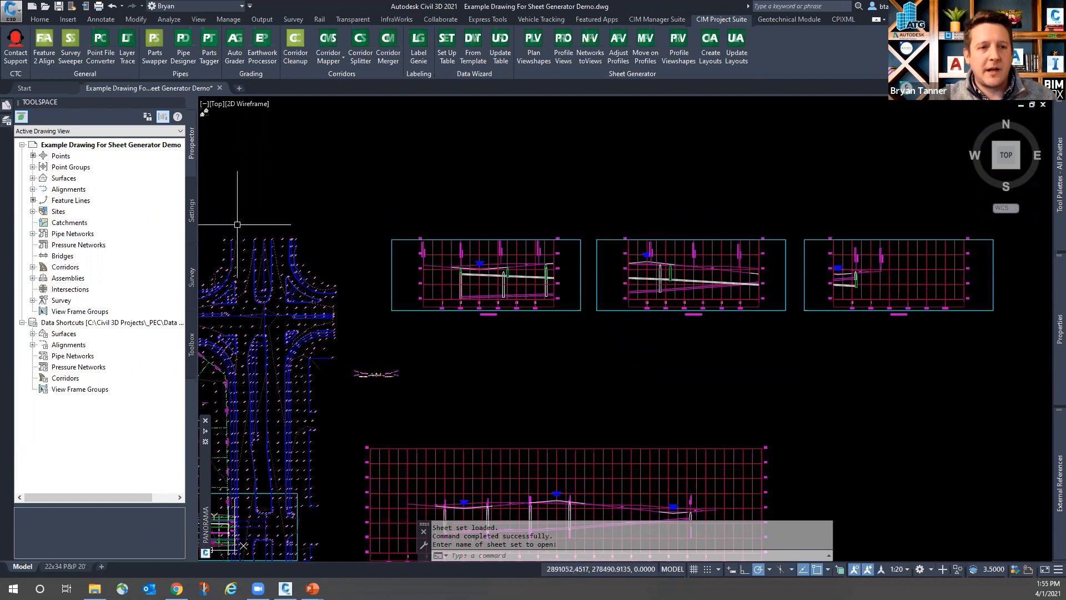
Open the generated sheet 1 - Primero_Pass_PP_0+00-3+39.48 from the Primero Pass sheet set
mouse_move(6, 108)
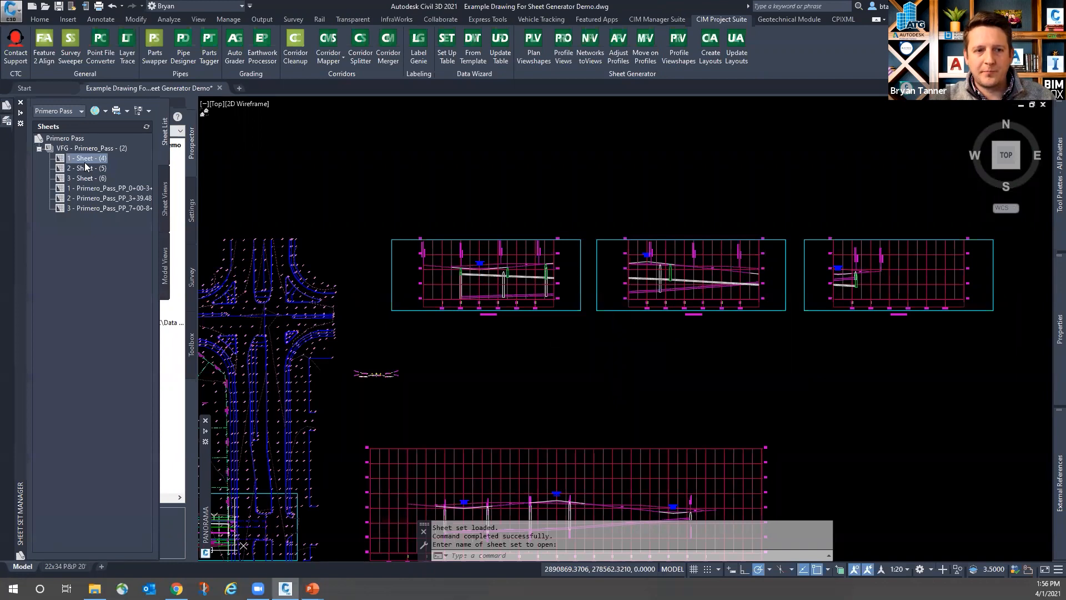
mouse_move(87, 192)
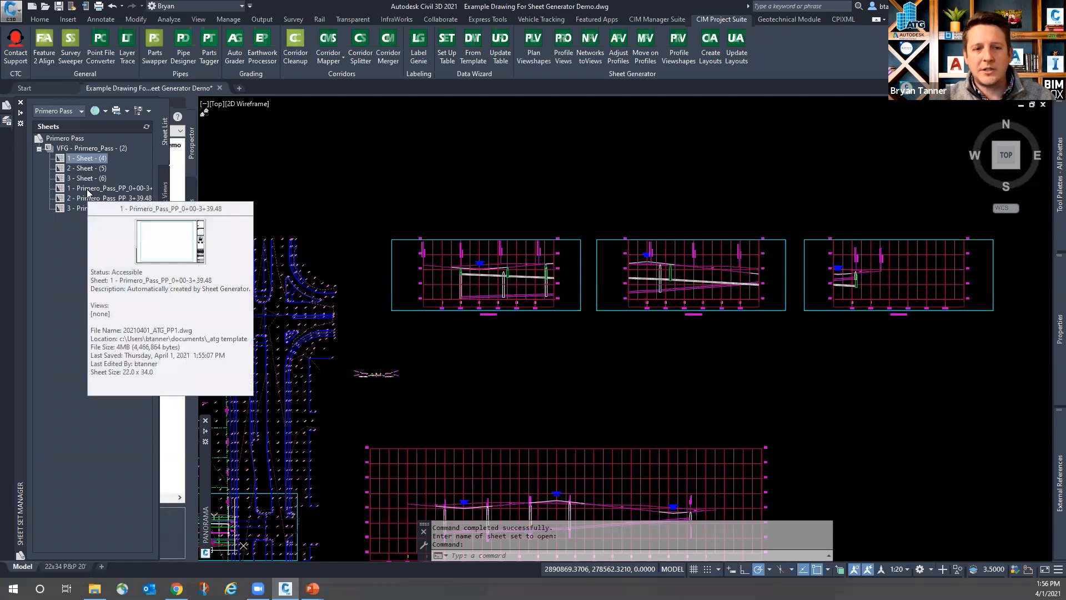
double_click(87, 191)
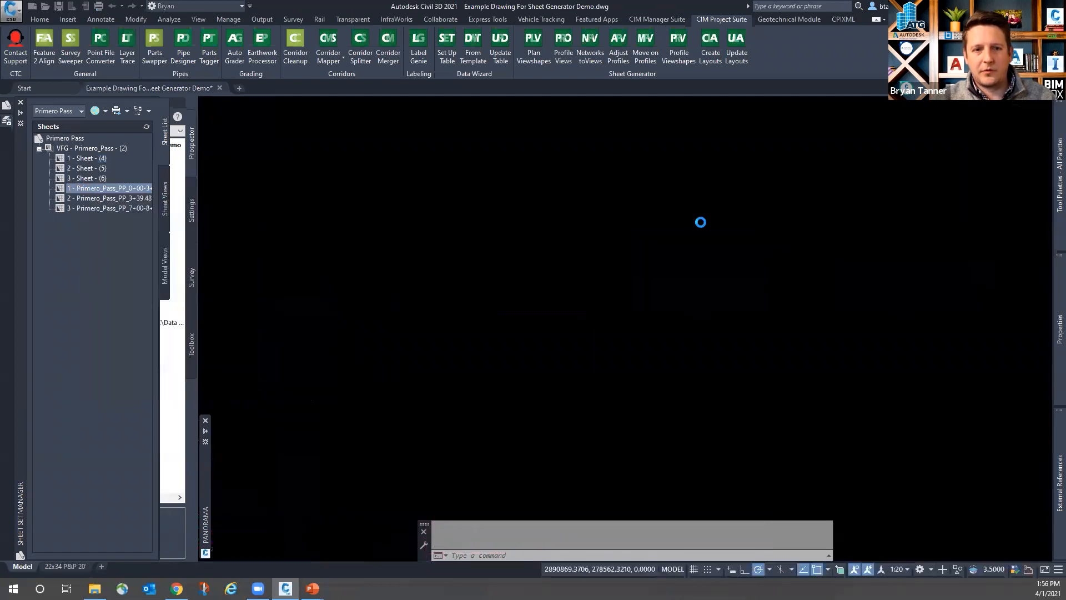
click(475, 309)
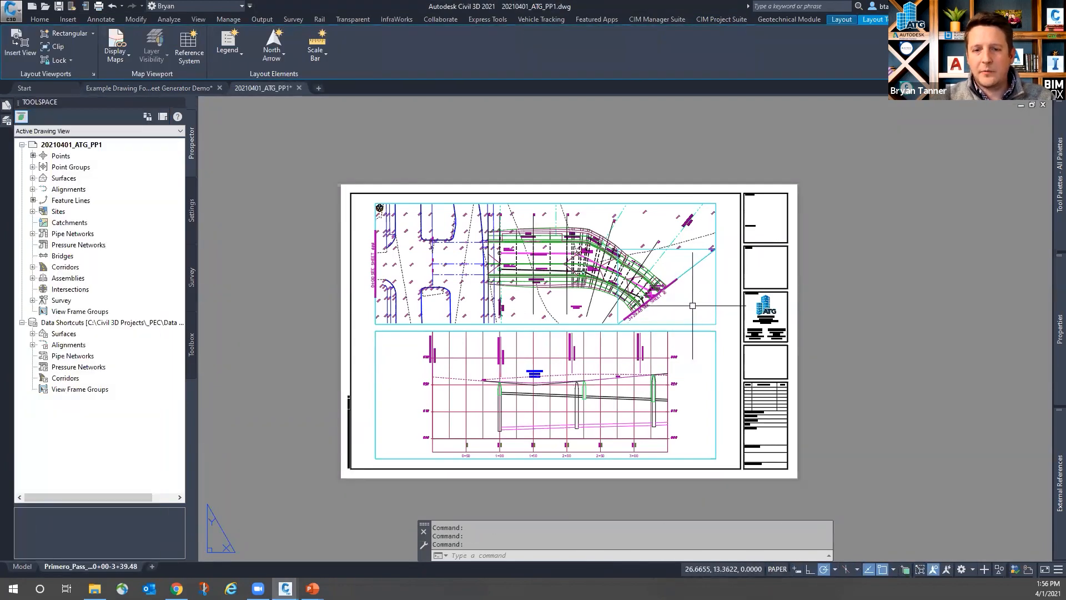
Examine the first sheet's plan viewport, including the ending matchline at station 3+39.48 and its adjacent sheet reference
scroll(670, 279, up, 2)
scroll(669, 277, up, 3)
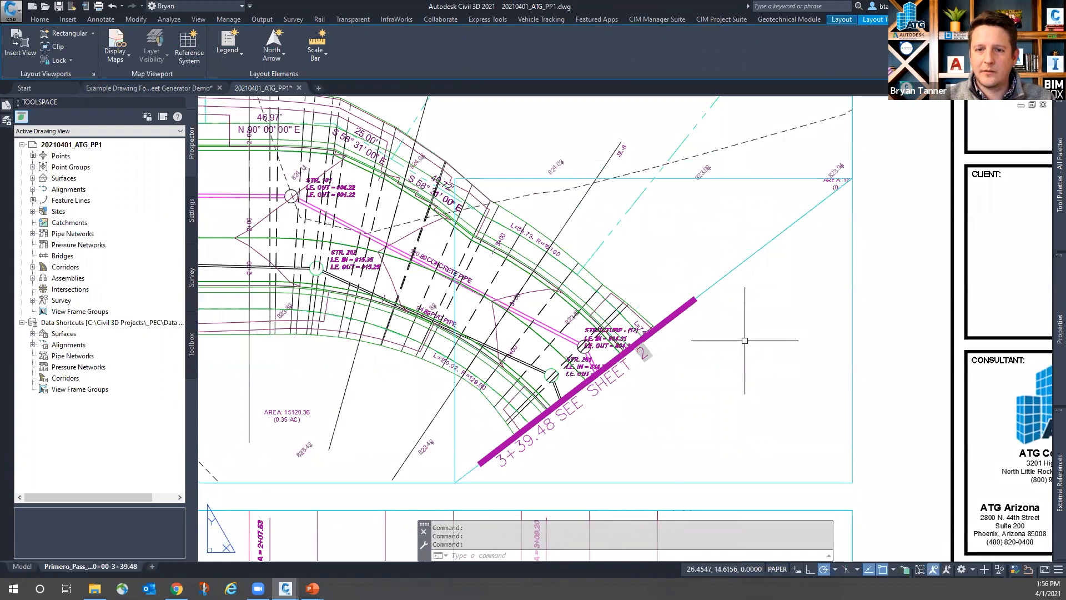
scroll(728, 346, down, 5)
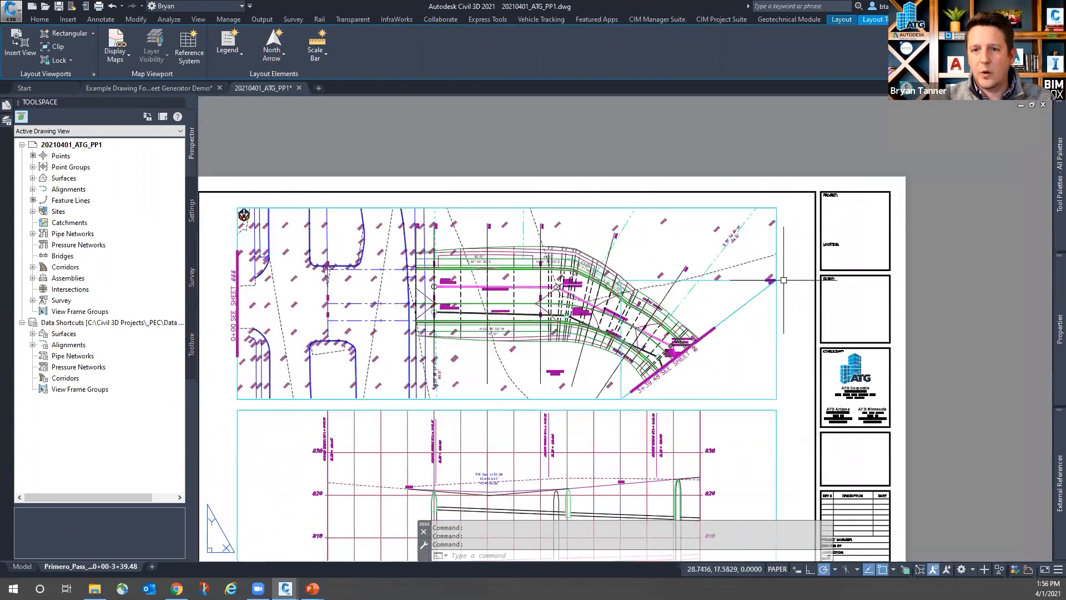
click(748, 349)
click(751, 335)
click(749, 338)
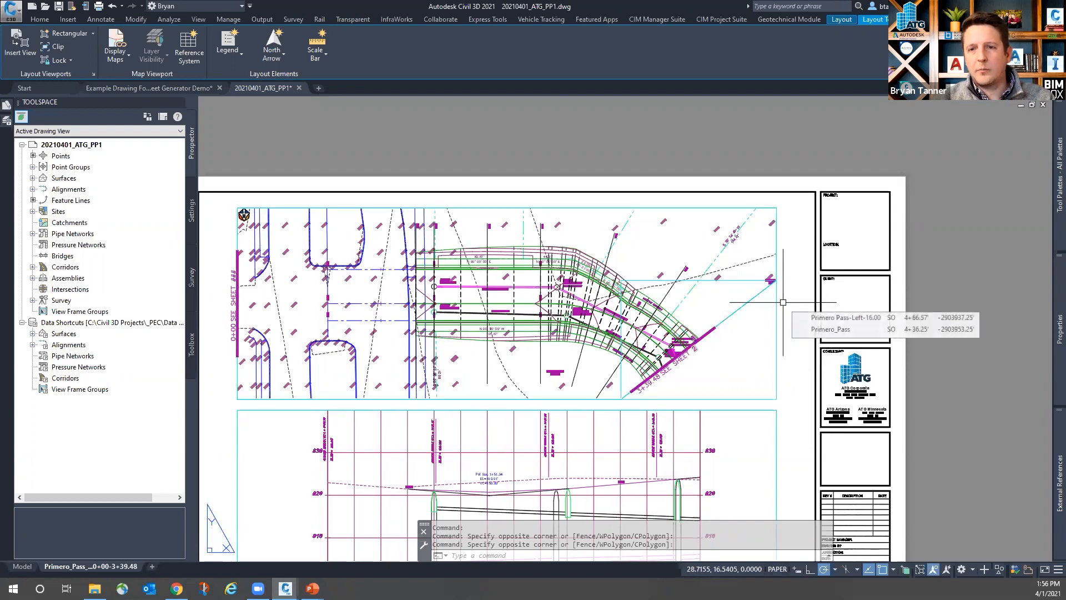
scroll(785, 328, up, 2)
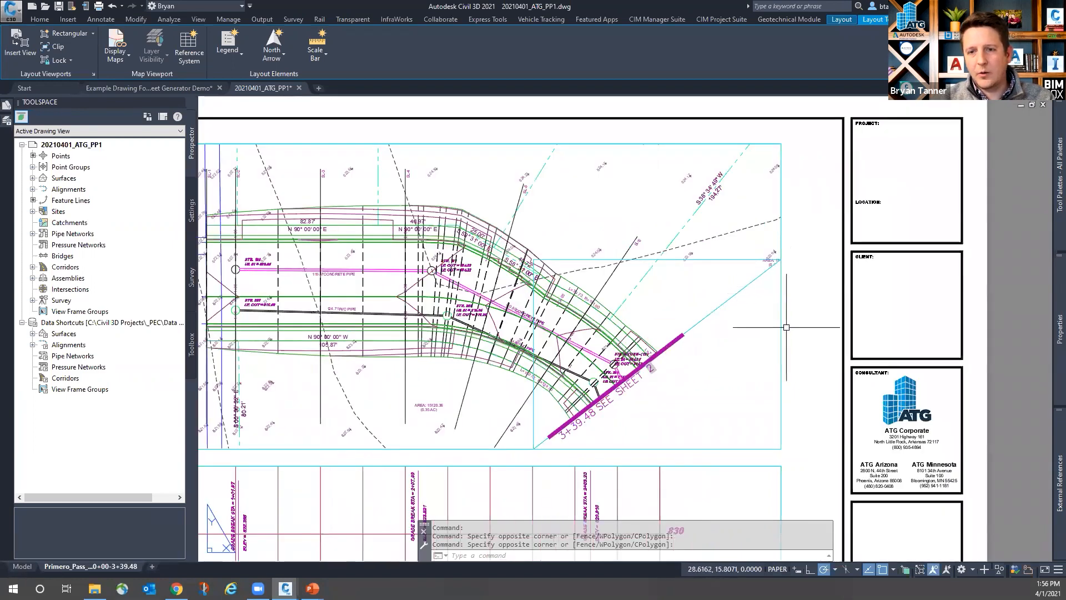
scroll(790, 333, down, 2)
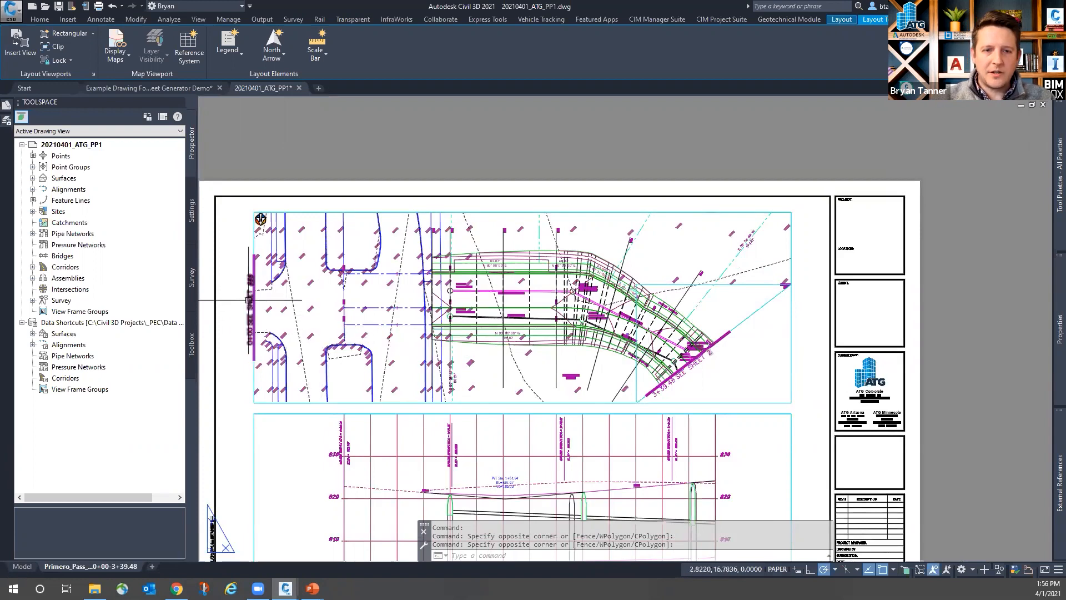
Delete the unneeded beginning matchline at station 0+00 from the first sheet's plan view
scroll(250, 278, up, 4)
click(259, 261)
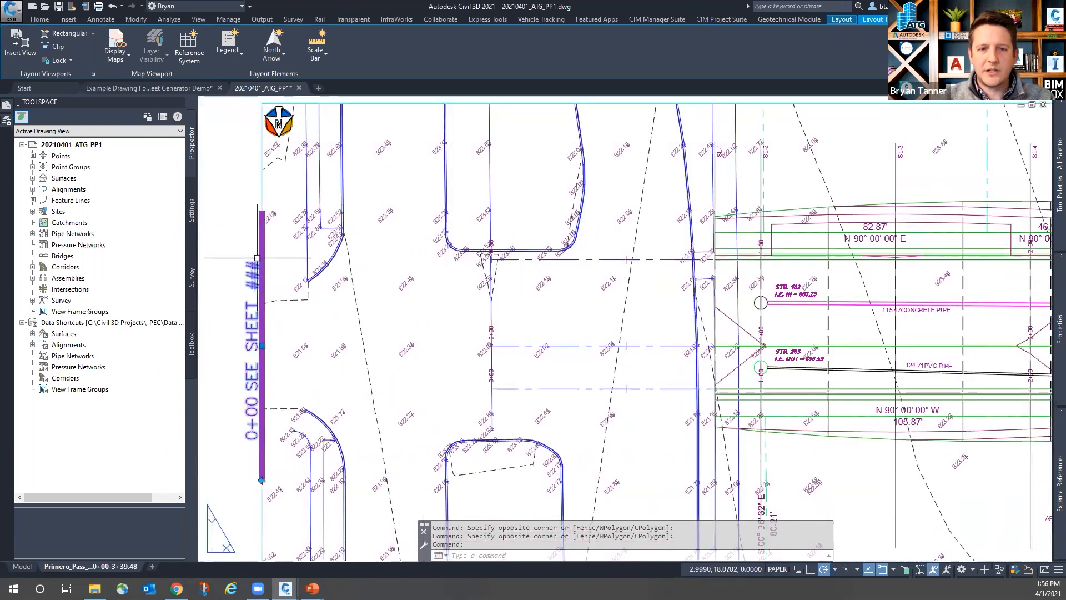
key(Delete)
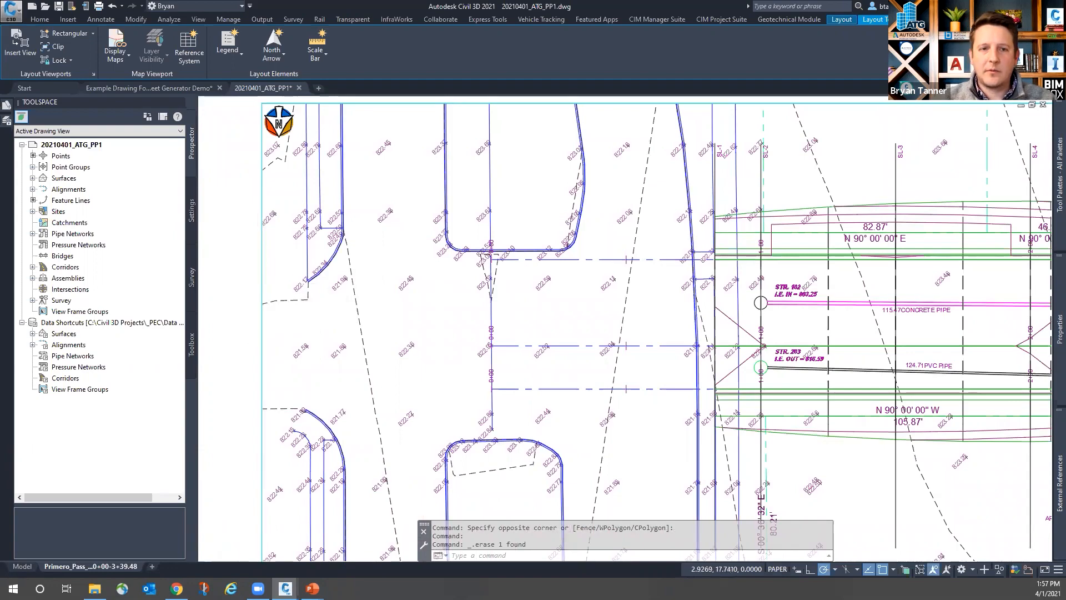
Inspect the first sheet's north arrow, plan viewport and profile viewport with its grid, labels and pipes
scroll(253, 278, down, 4)
scroll(253, 278, up, 5)
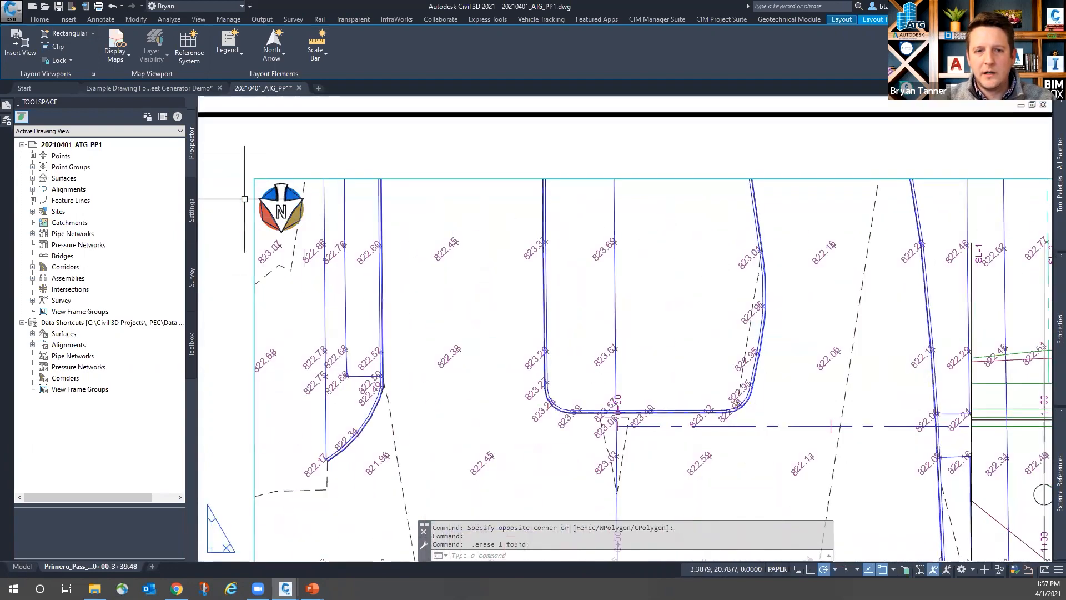
scroll(277, 275, down, 3)
scroll(277, 274, down, 2)
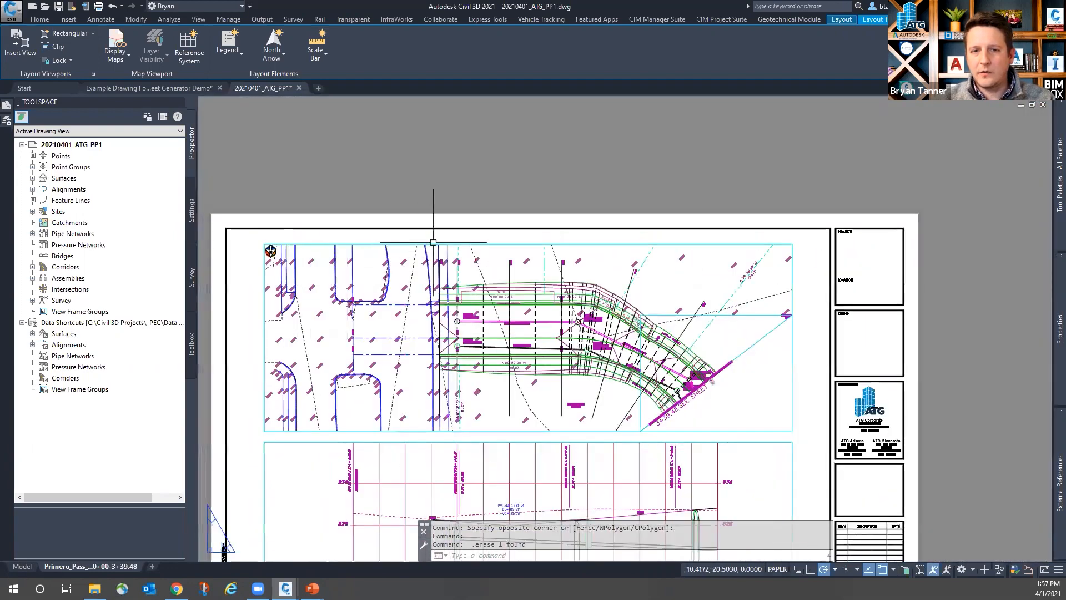
scroll(561, 259, down, 2)
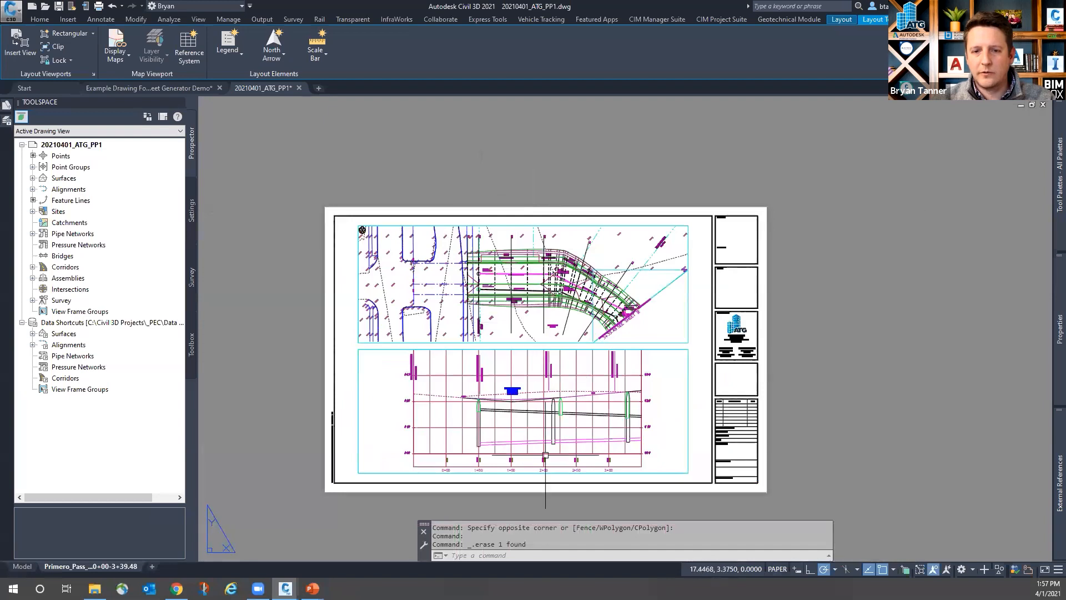
scroll(545, 455, up, 2)
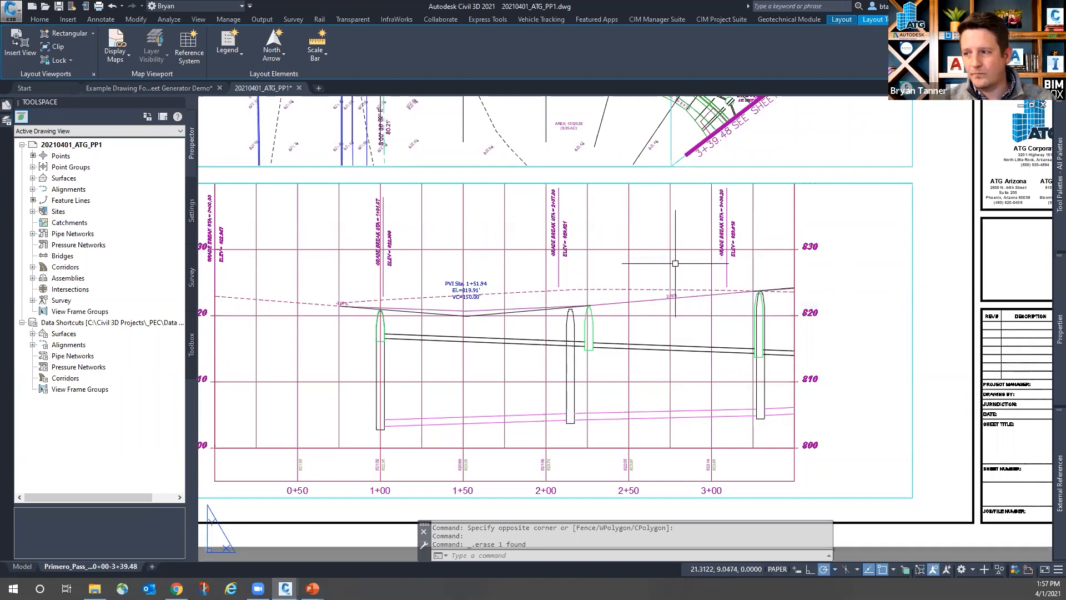
scroll(855, 350, down, 2)
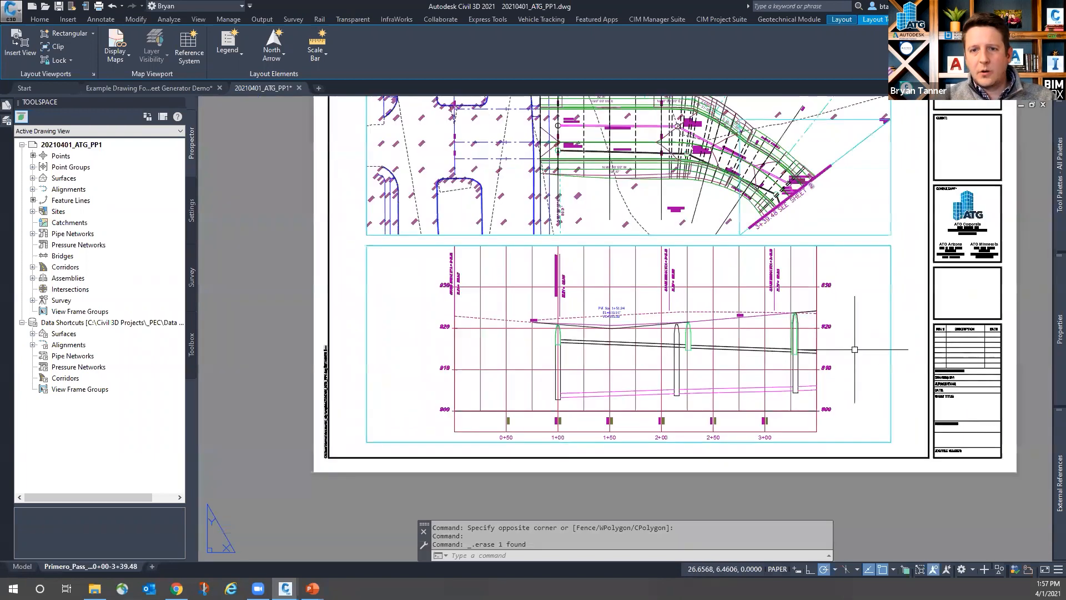
scroll(854, 349, down, 2)
scroll(881, 272, up, 2)
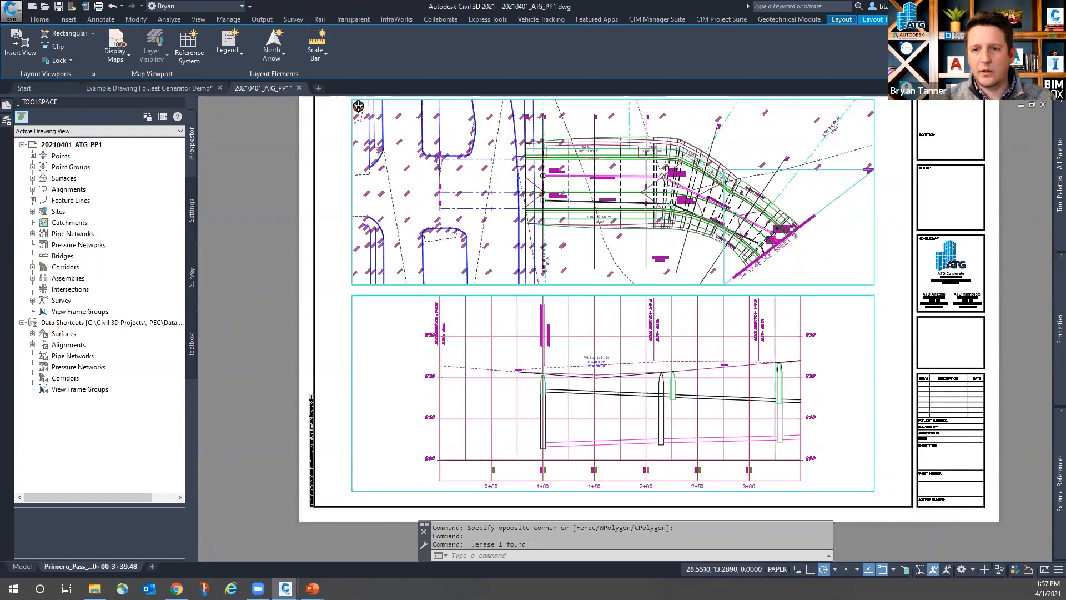
scroll(864, 259, up, 2)
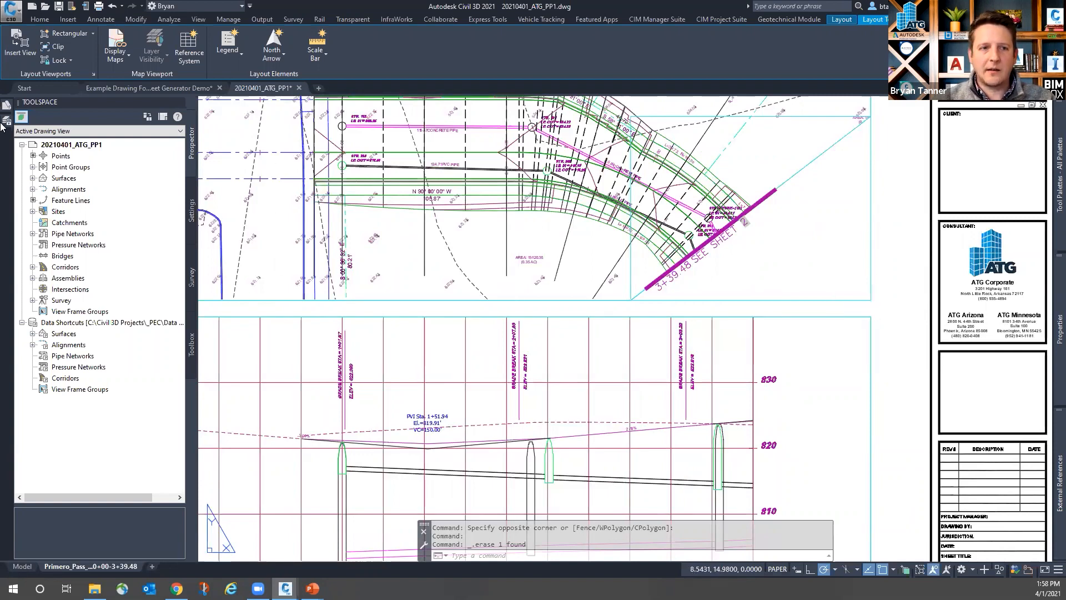
Try to open the second generated sheet, Primero_Pass_PP_3+39.48, from the Primero Pass sheet set
click(5, 106)
click(86, 198)
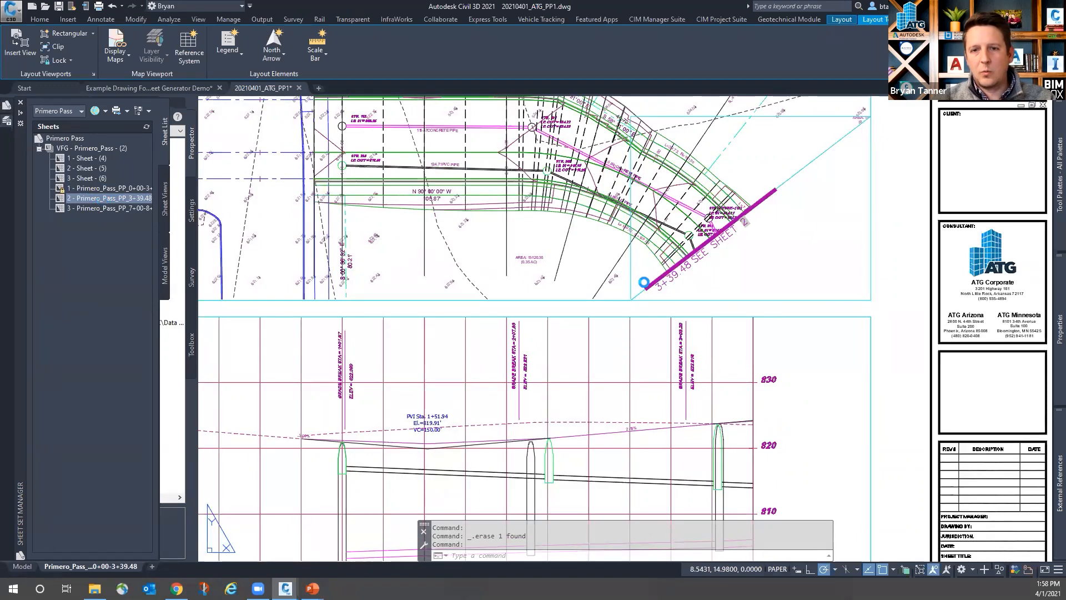
click(604, 322)
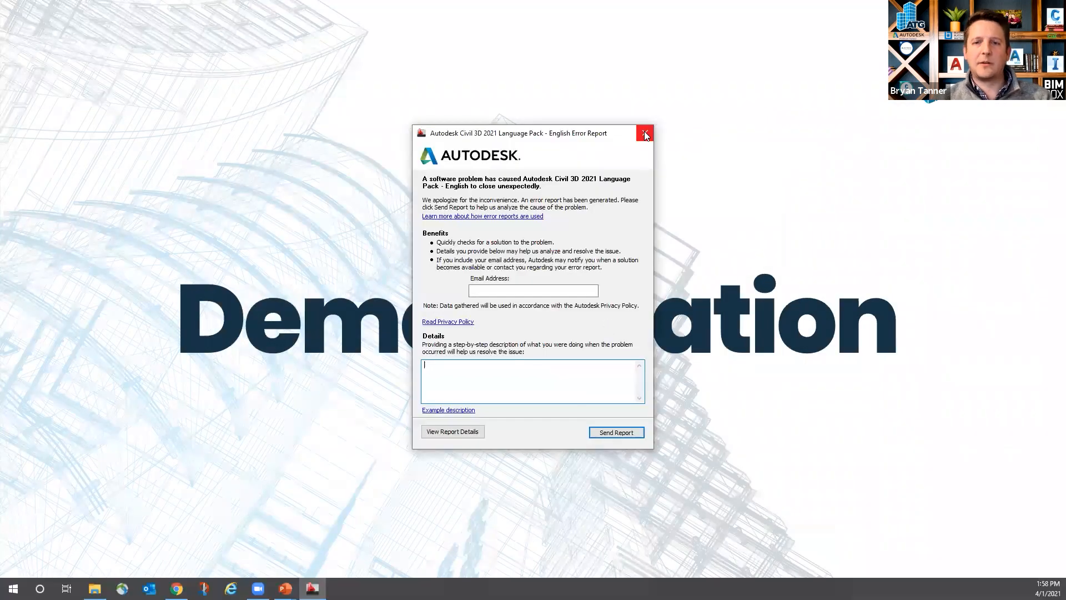